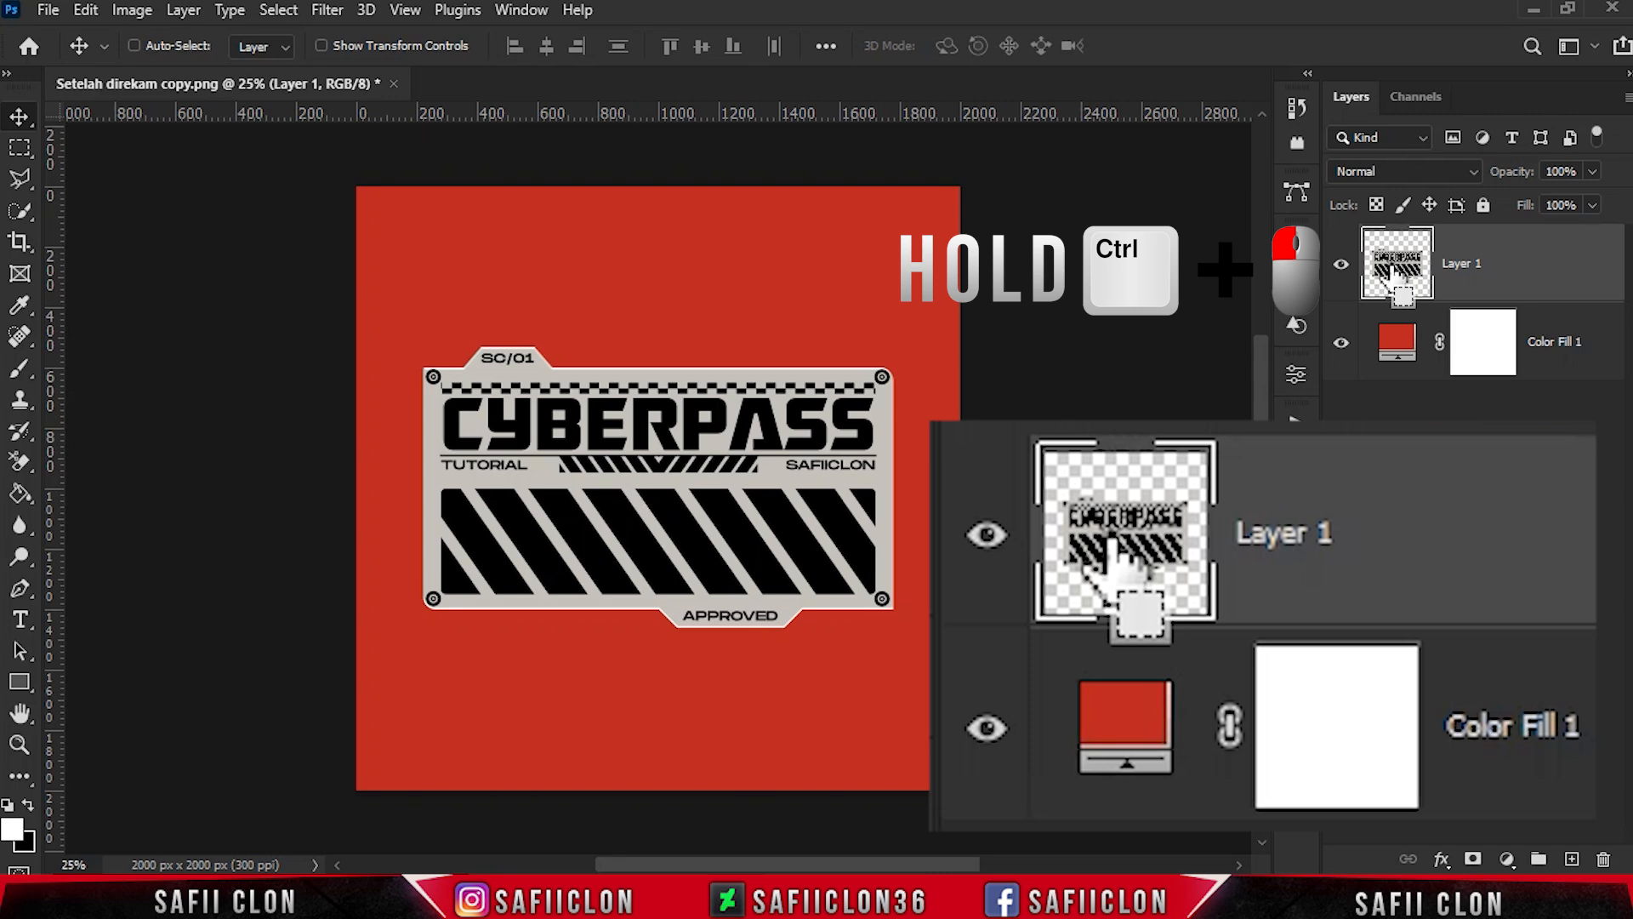
- Load the outline of Layer 1 as a selection and expand it by 30 pixels
left_click(1388, 270, "ctrl")
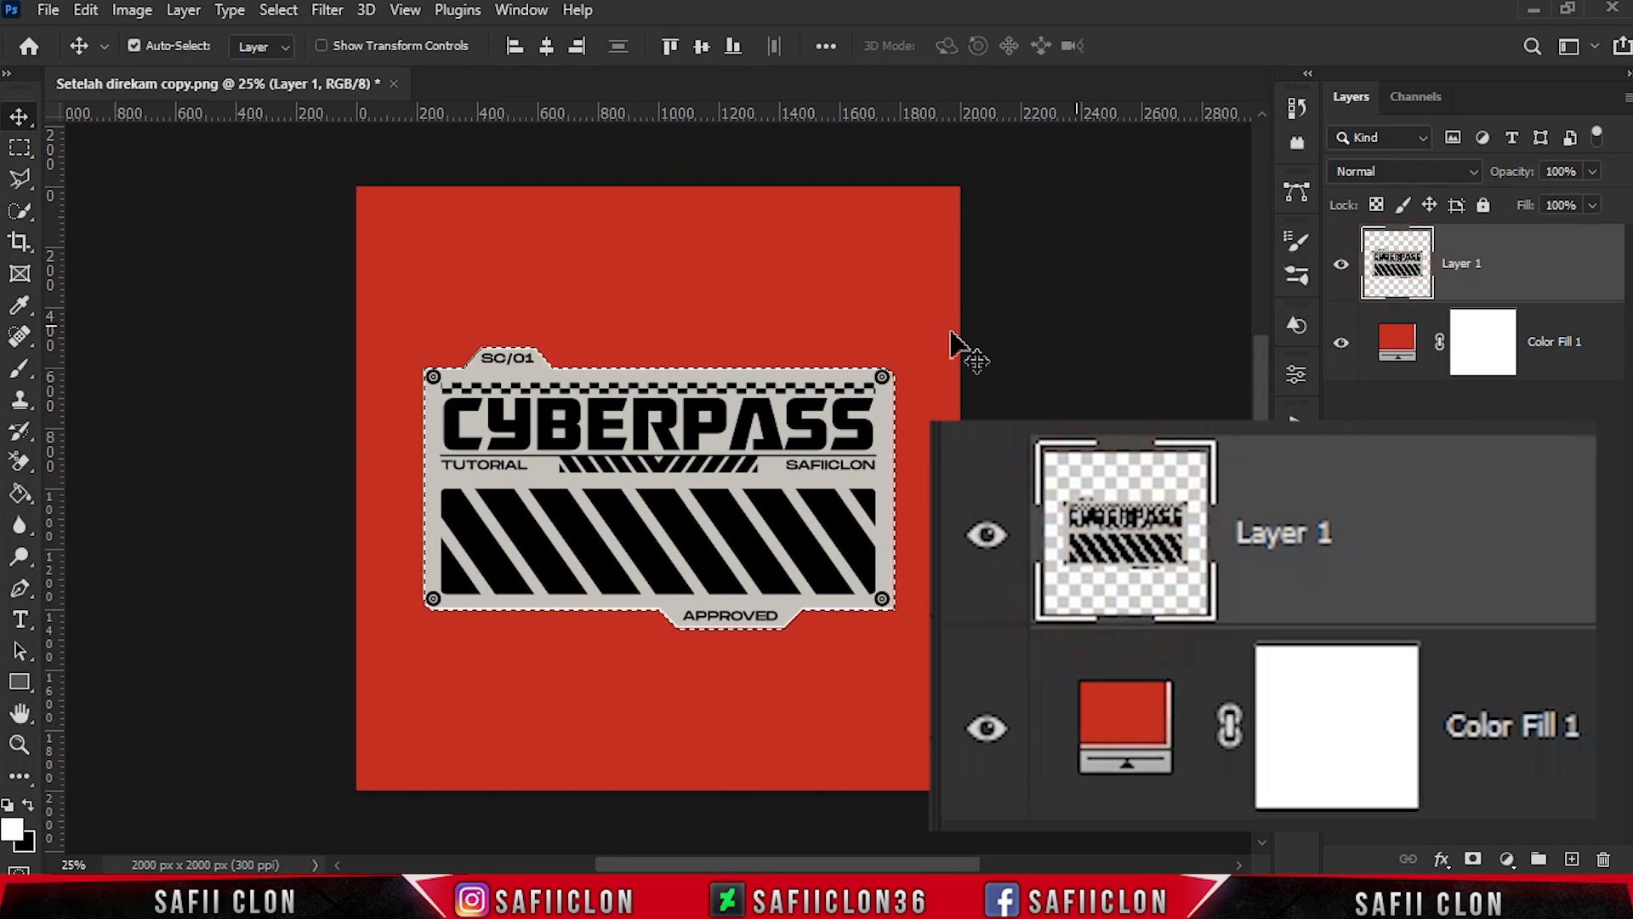
left_click(278, 9)
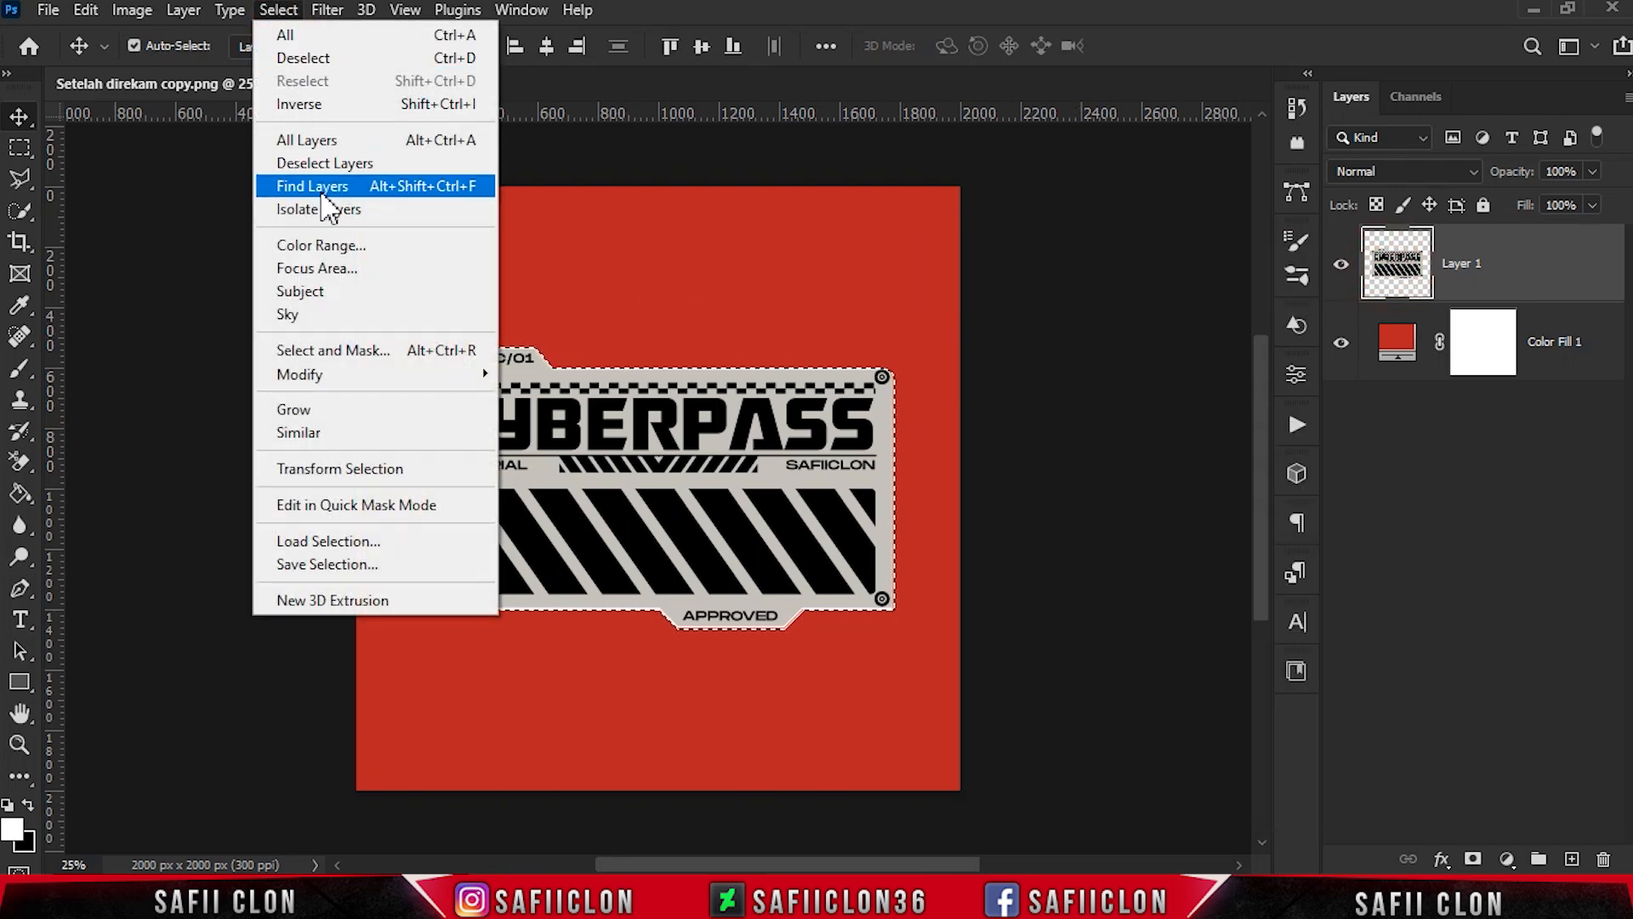
mouse_move(476, 379)
left_click(569, 423)
left_click(636, 270)
double_click(636, 270)
type("30")
left_click(794, 267)
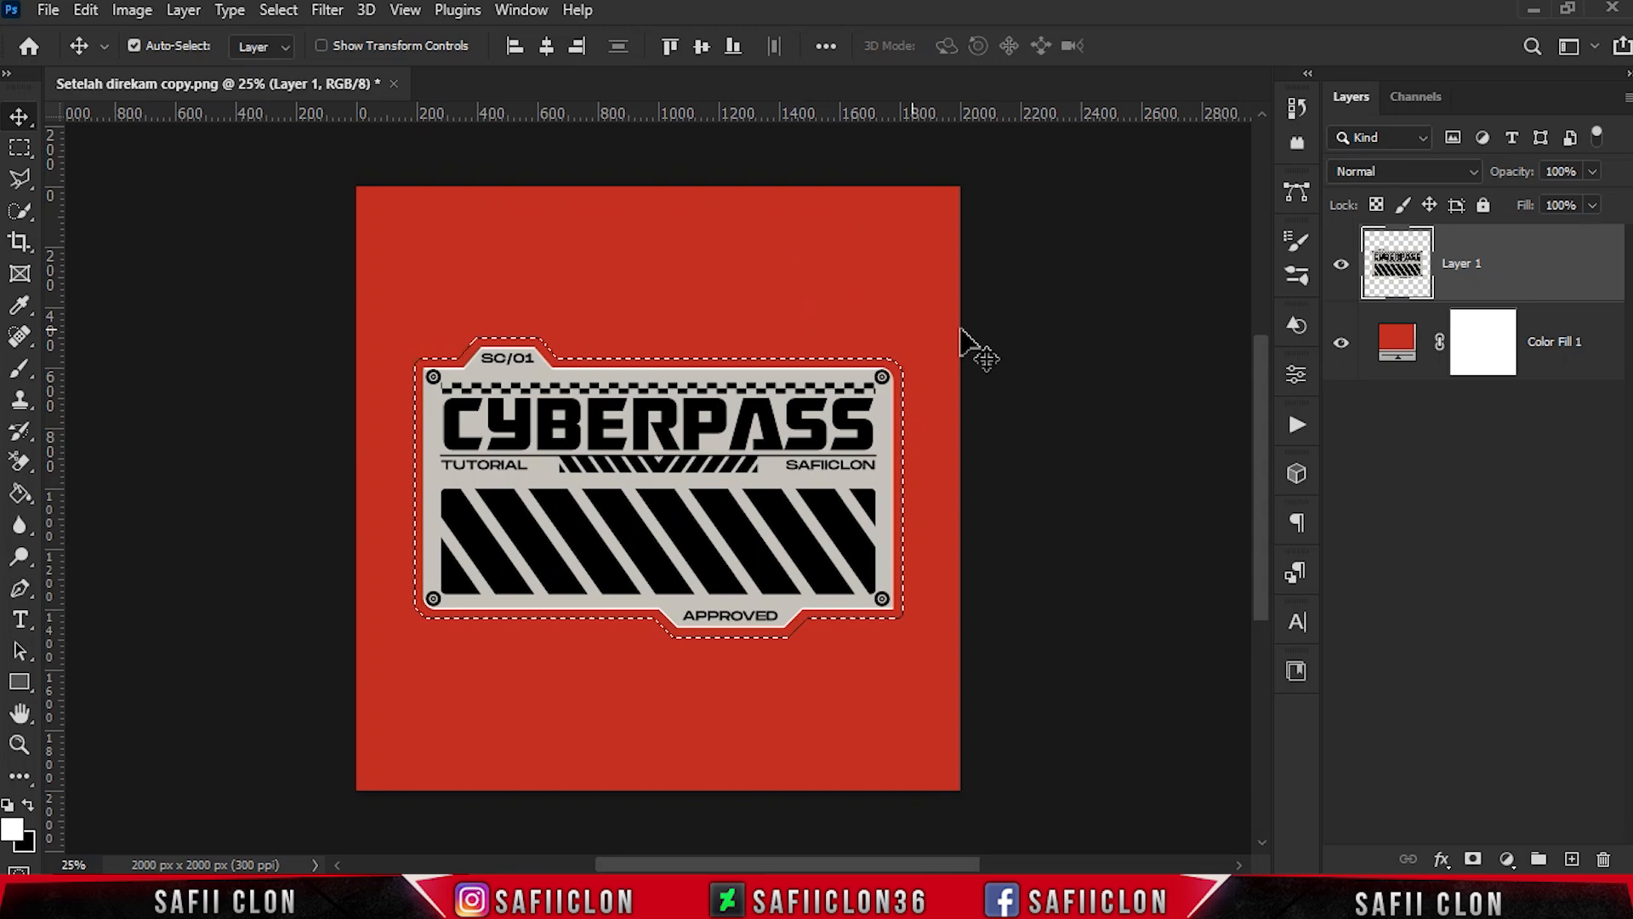
- Fill the expanded selection with a white Solid Color layer and place that layer directly beneath Layer 1
left_click(1507, 859)
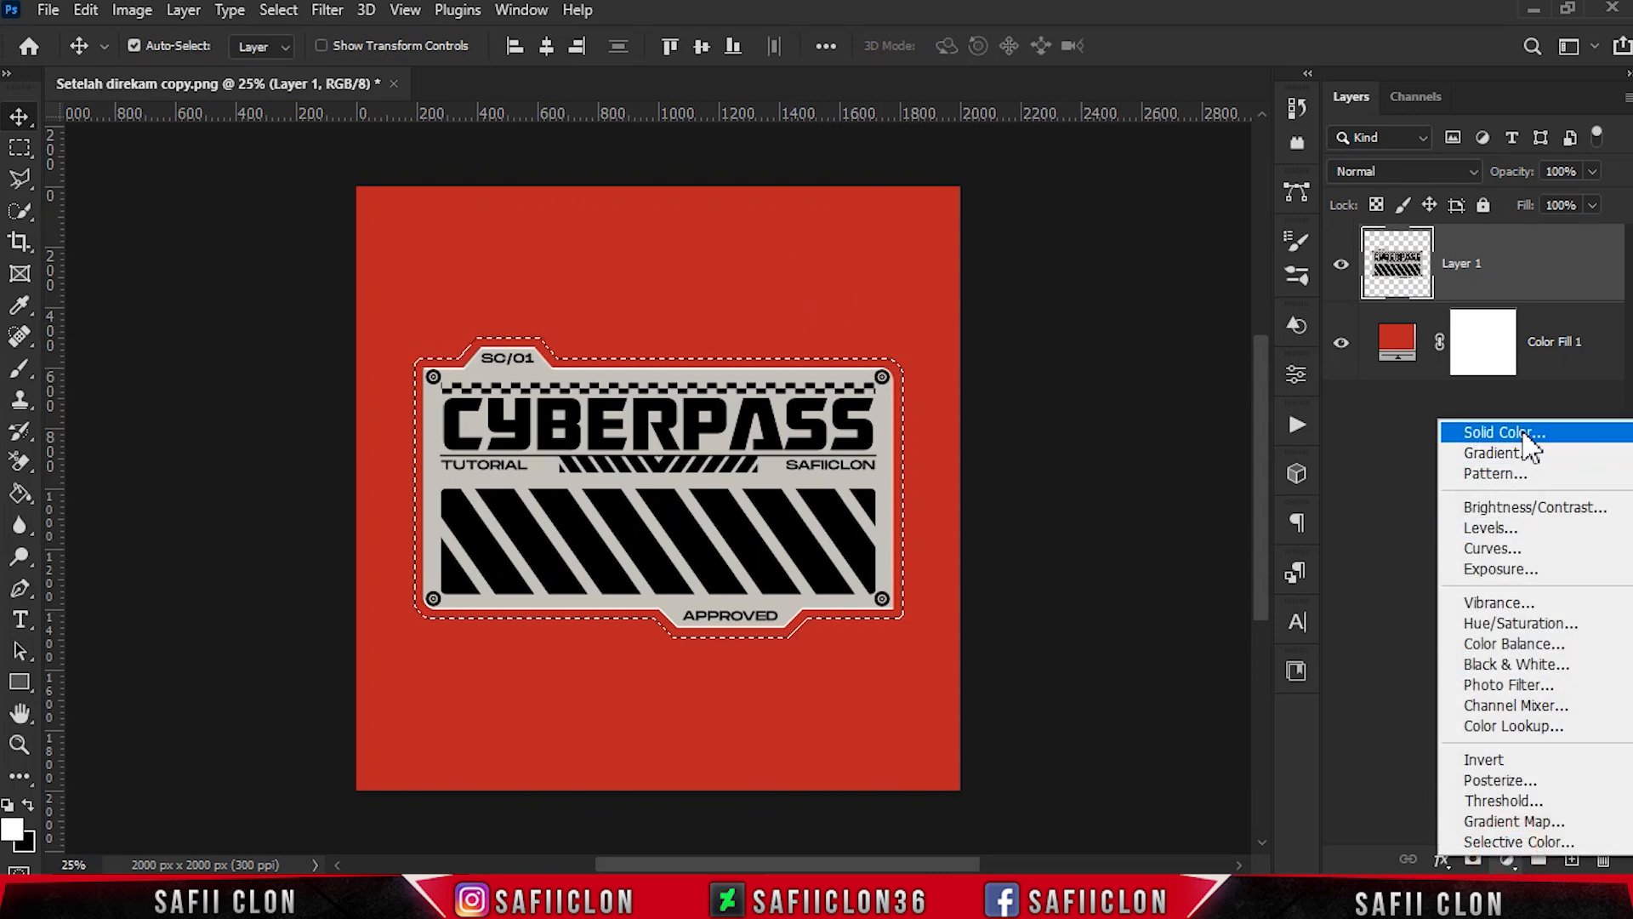
left_click(1526, 432)
left_click(1548, 132)
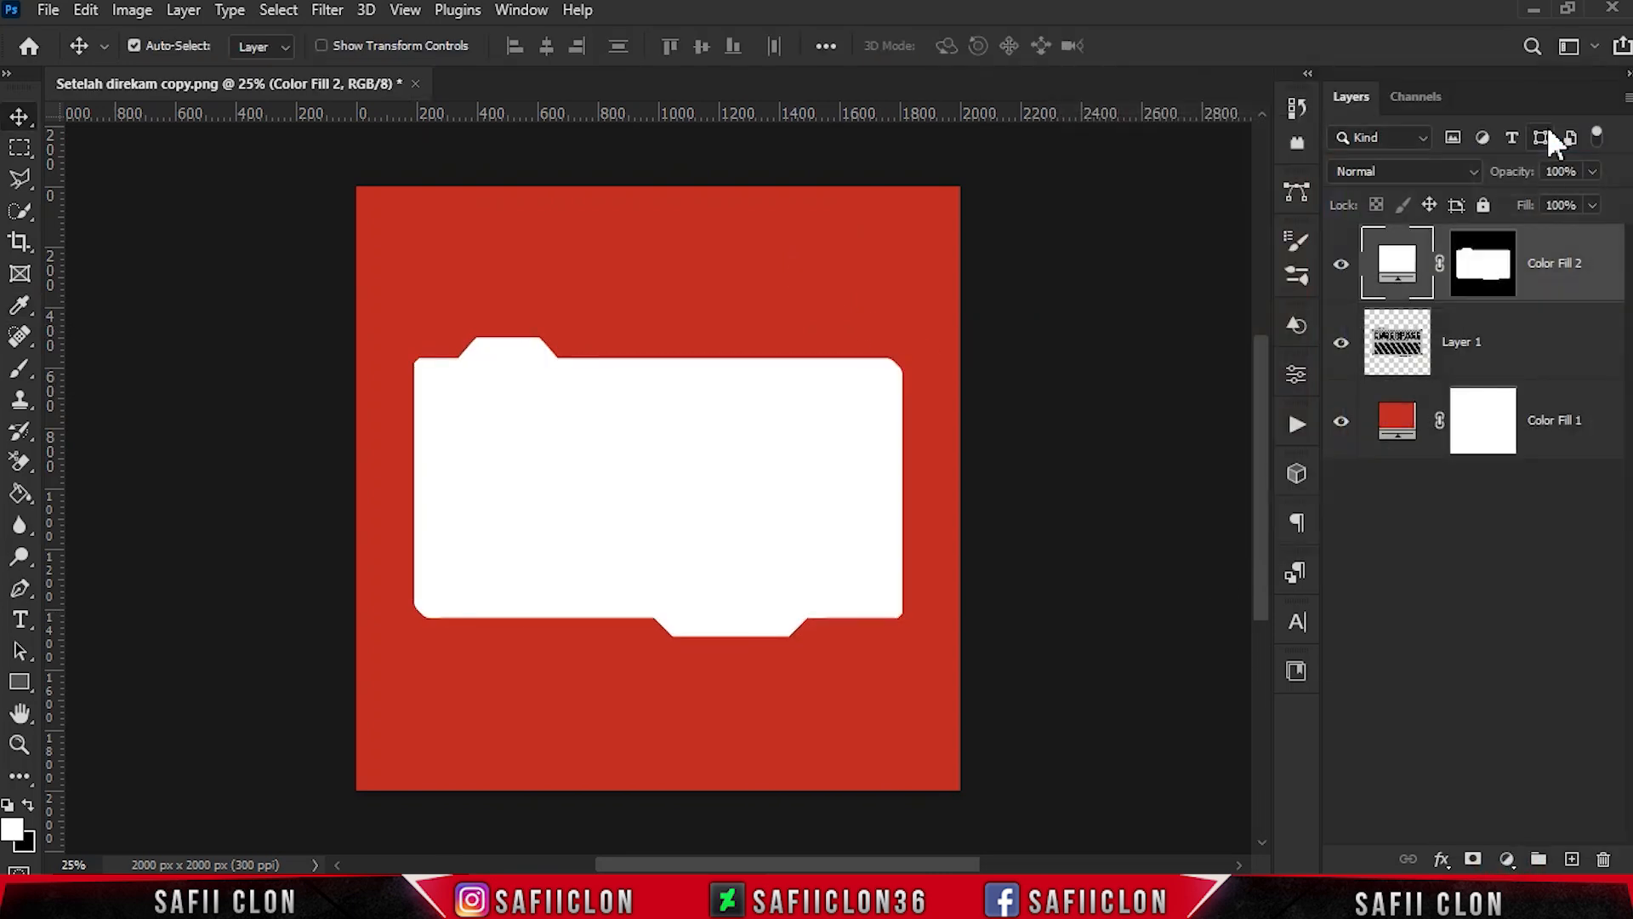
left_click(1341, 267)
left_click(1340, 267)
left_click_drag(1578, 298, 1571, 398)
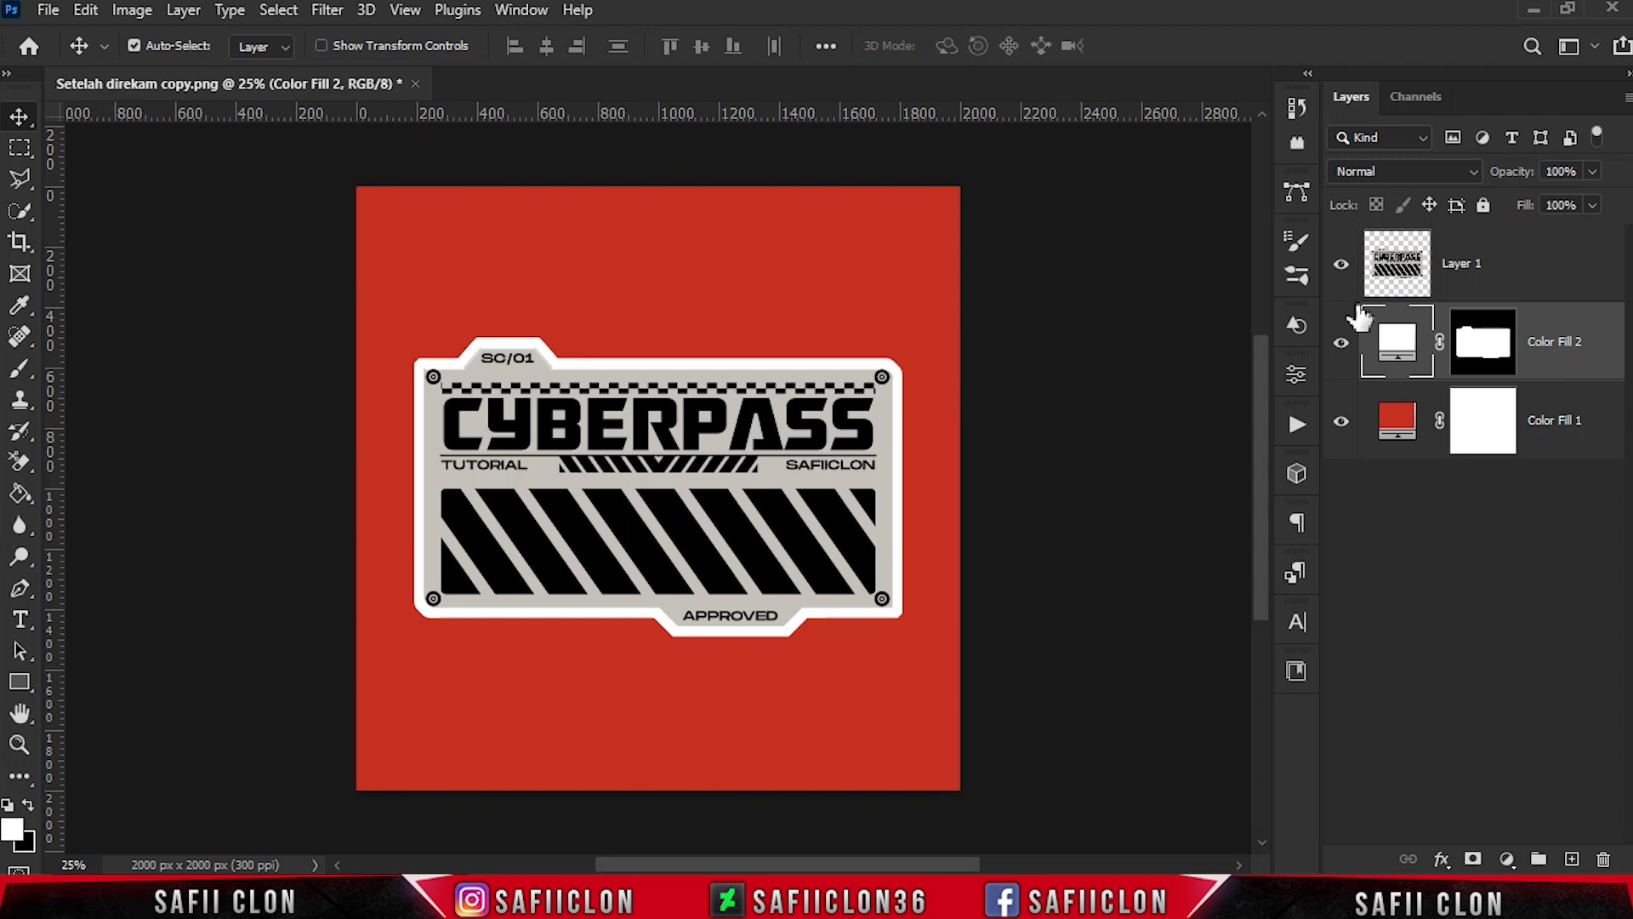
- Hide Layer 1 and open the Blending Options of Color Fill 2 with the white shape in view
left_click(1344, 265)
right_click(1544, 357)
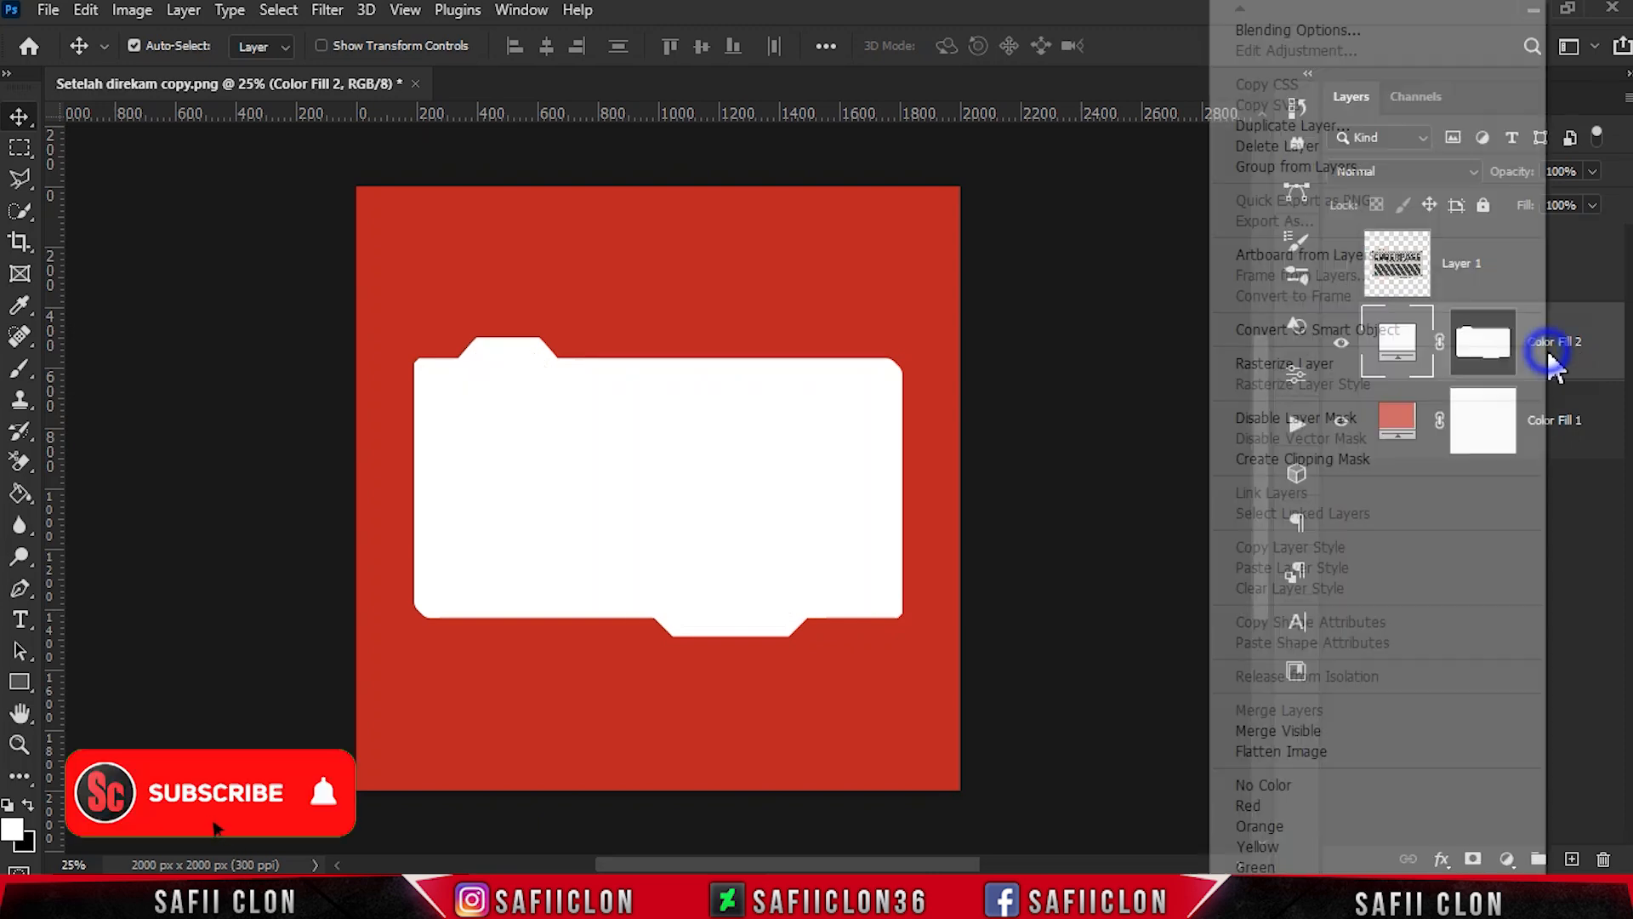
left_click(1254, 33)
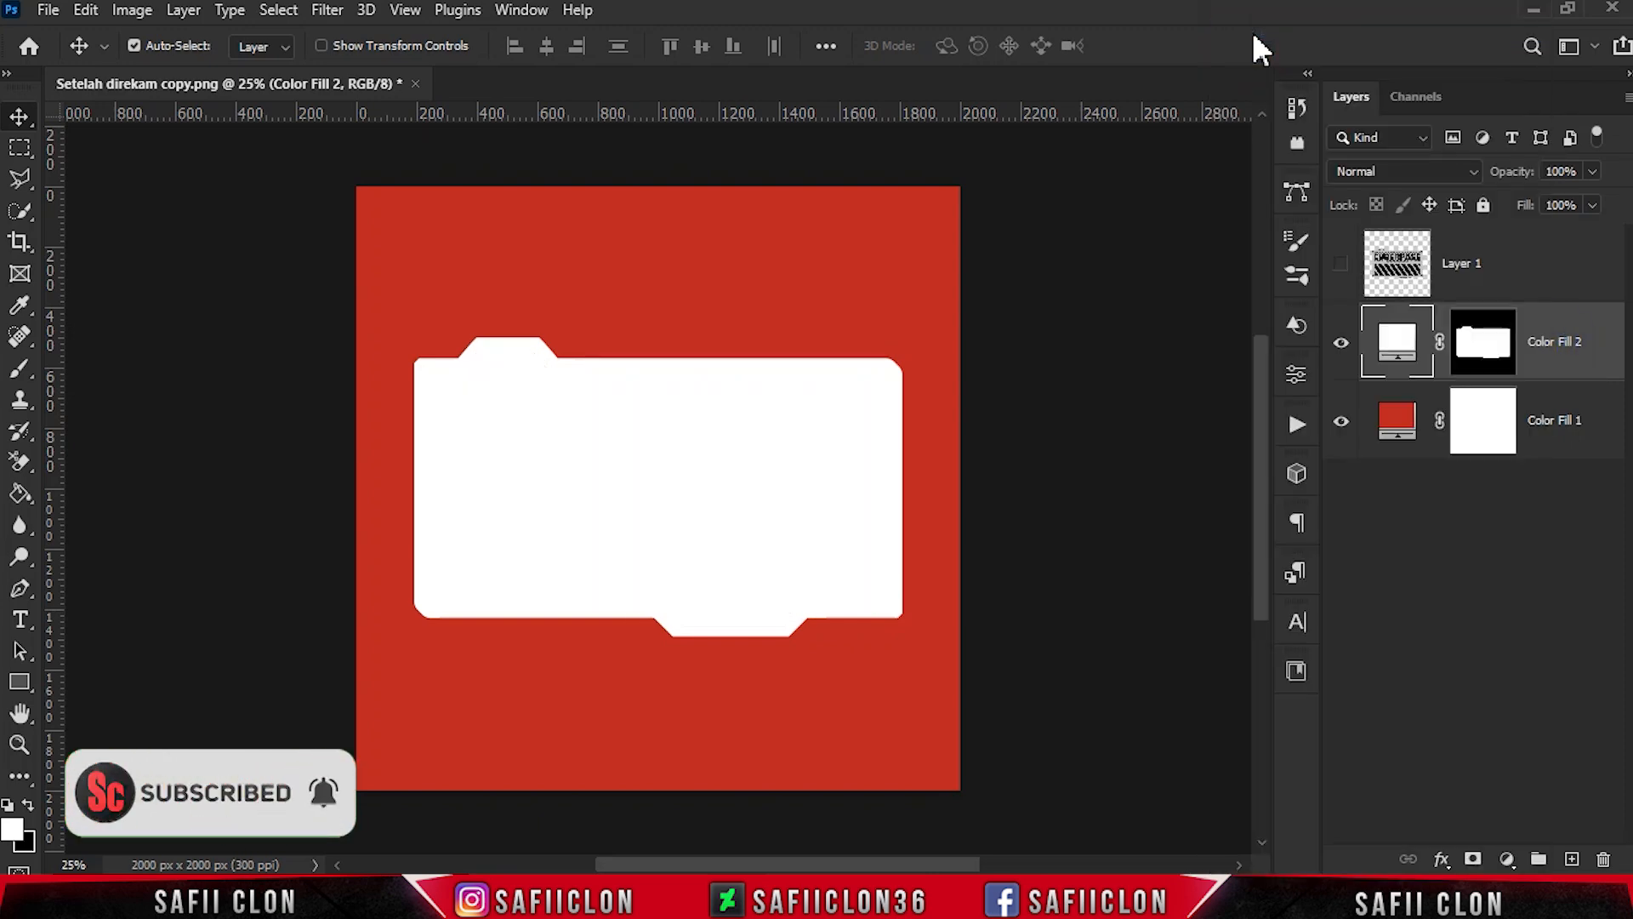
scroll(944, 834, "right", 5)
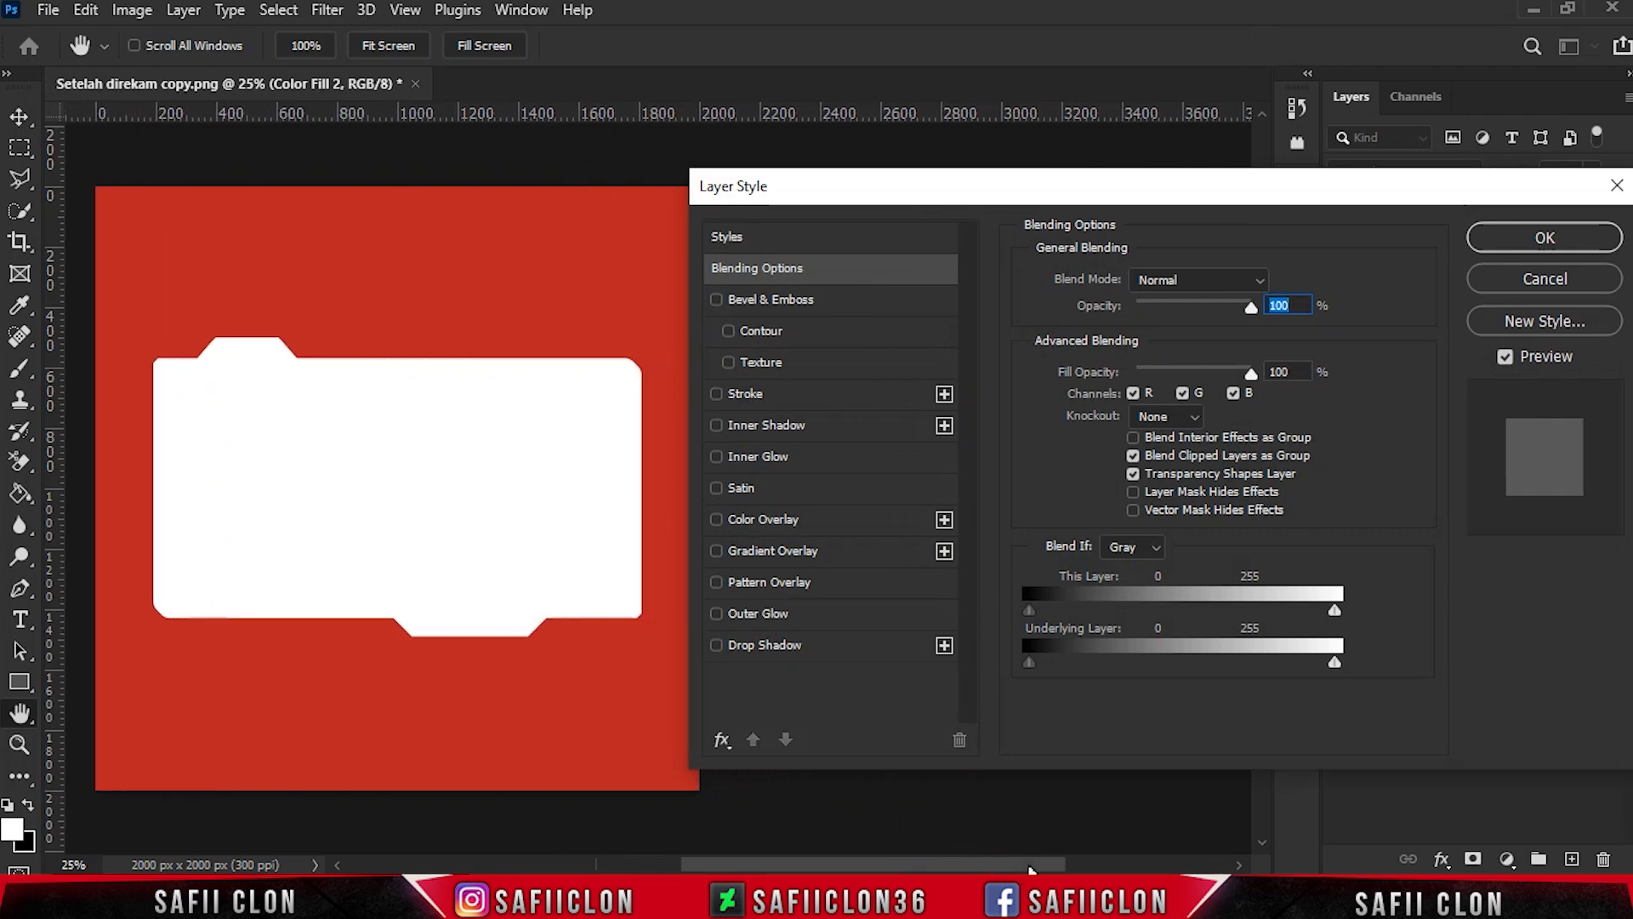
left_click_drag(962, 189, 996, 202)
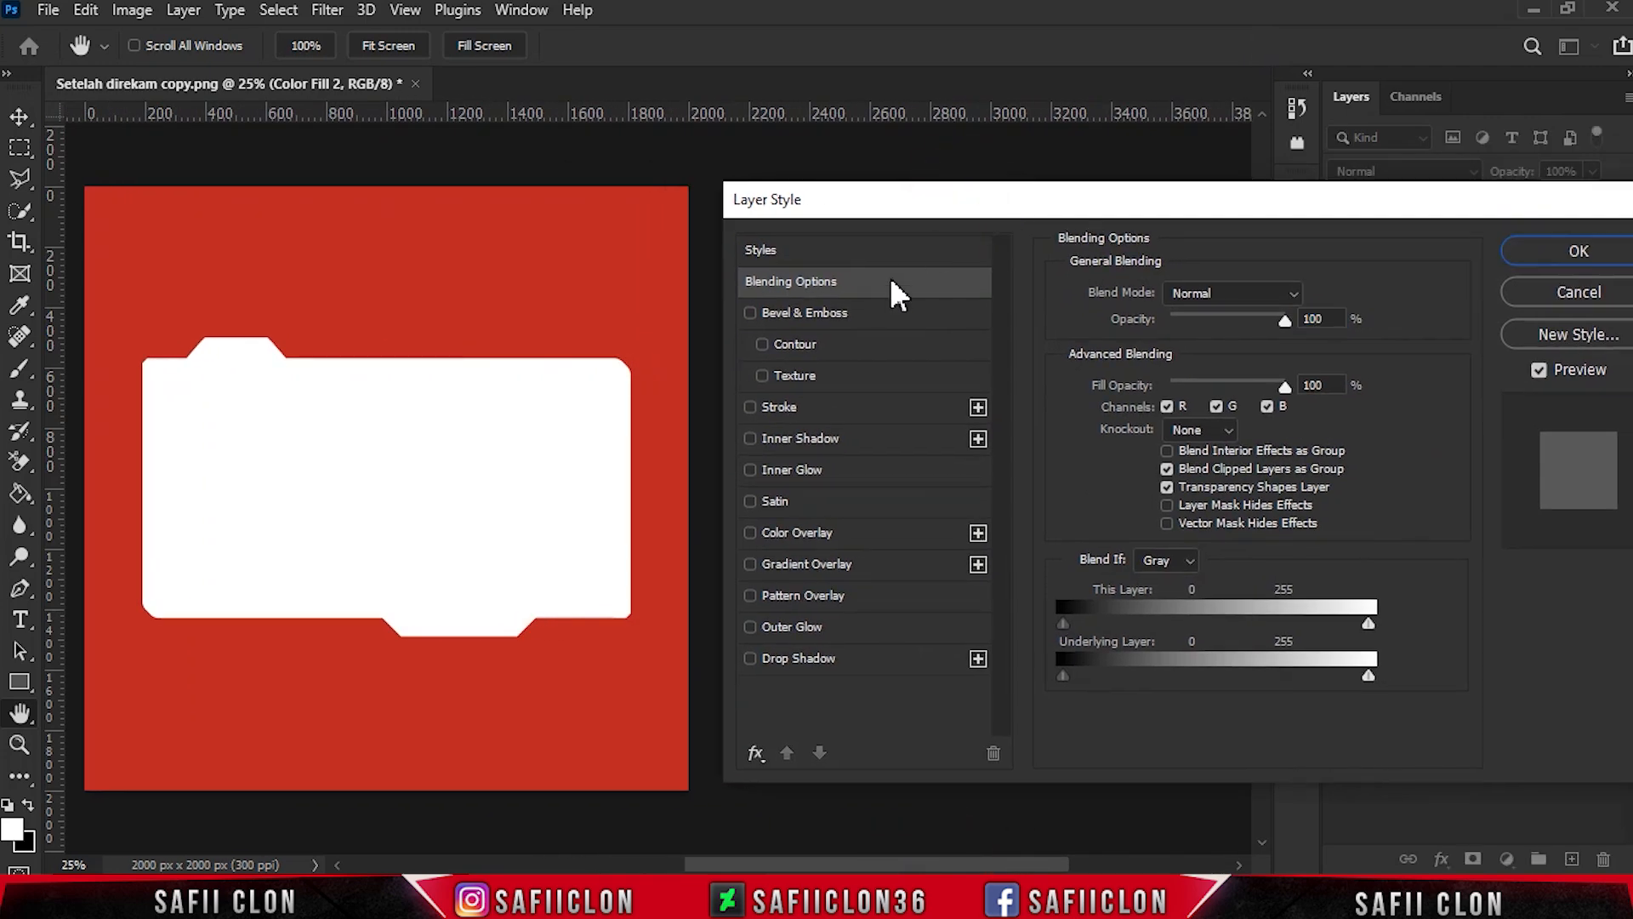
- Add a Gradient Overlay in Normal mode using the pastel multicolour preset with pink, yellow and cyan bands
left_click(825, 565)
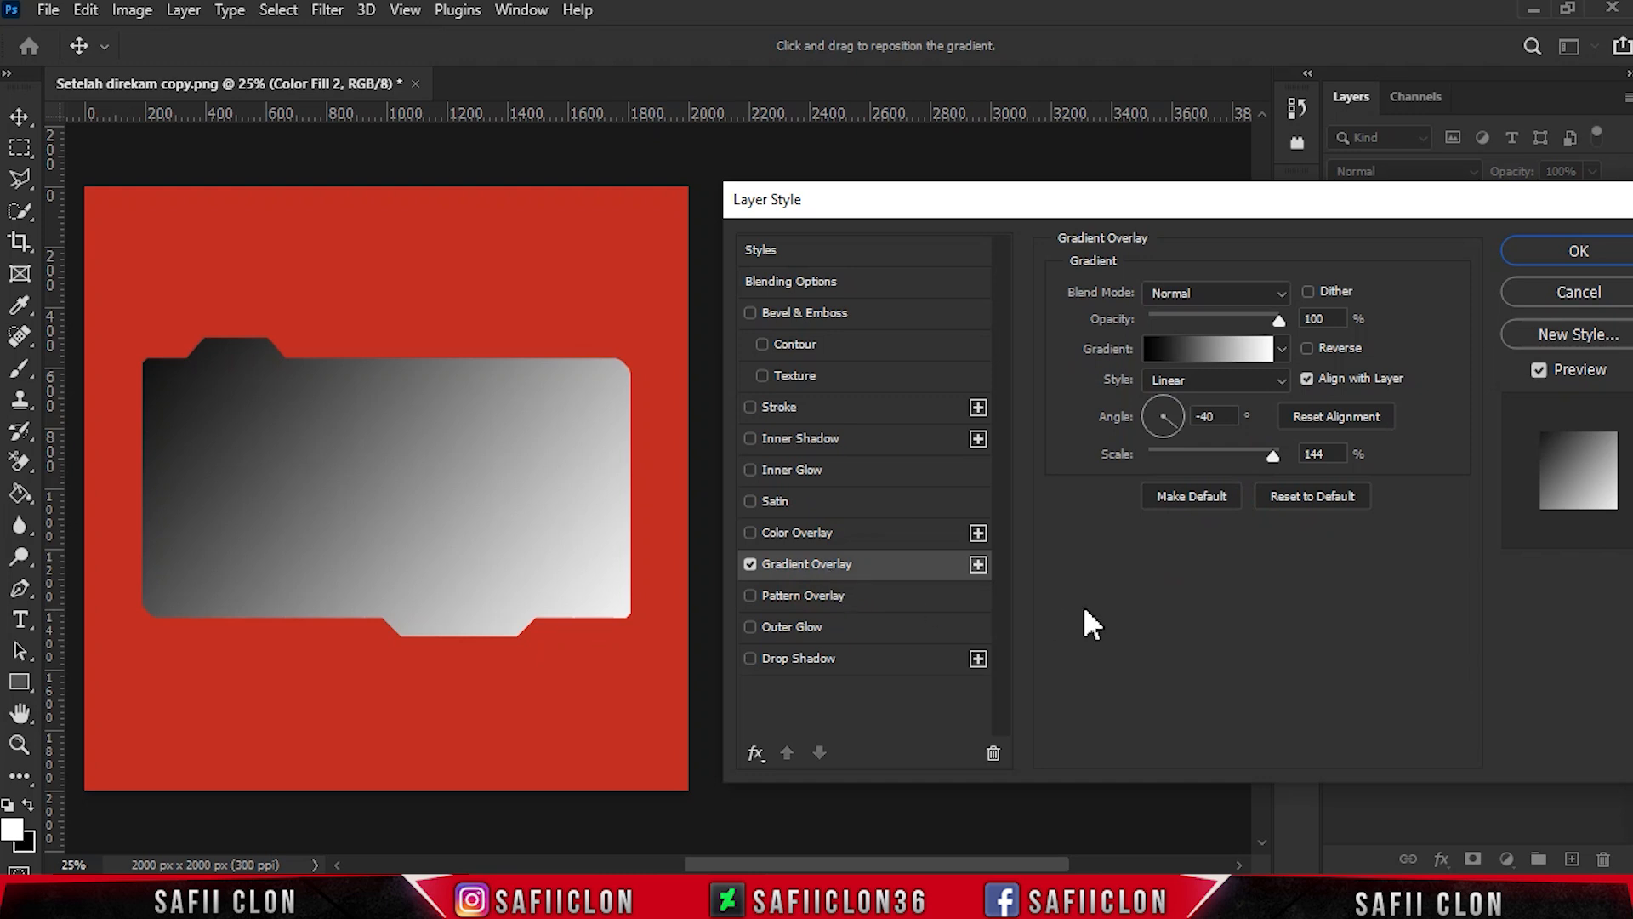
left_click(1225, 292)
left_click(1232, 293)
left_click(1214, 344)
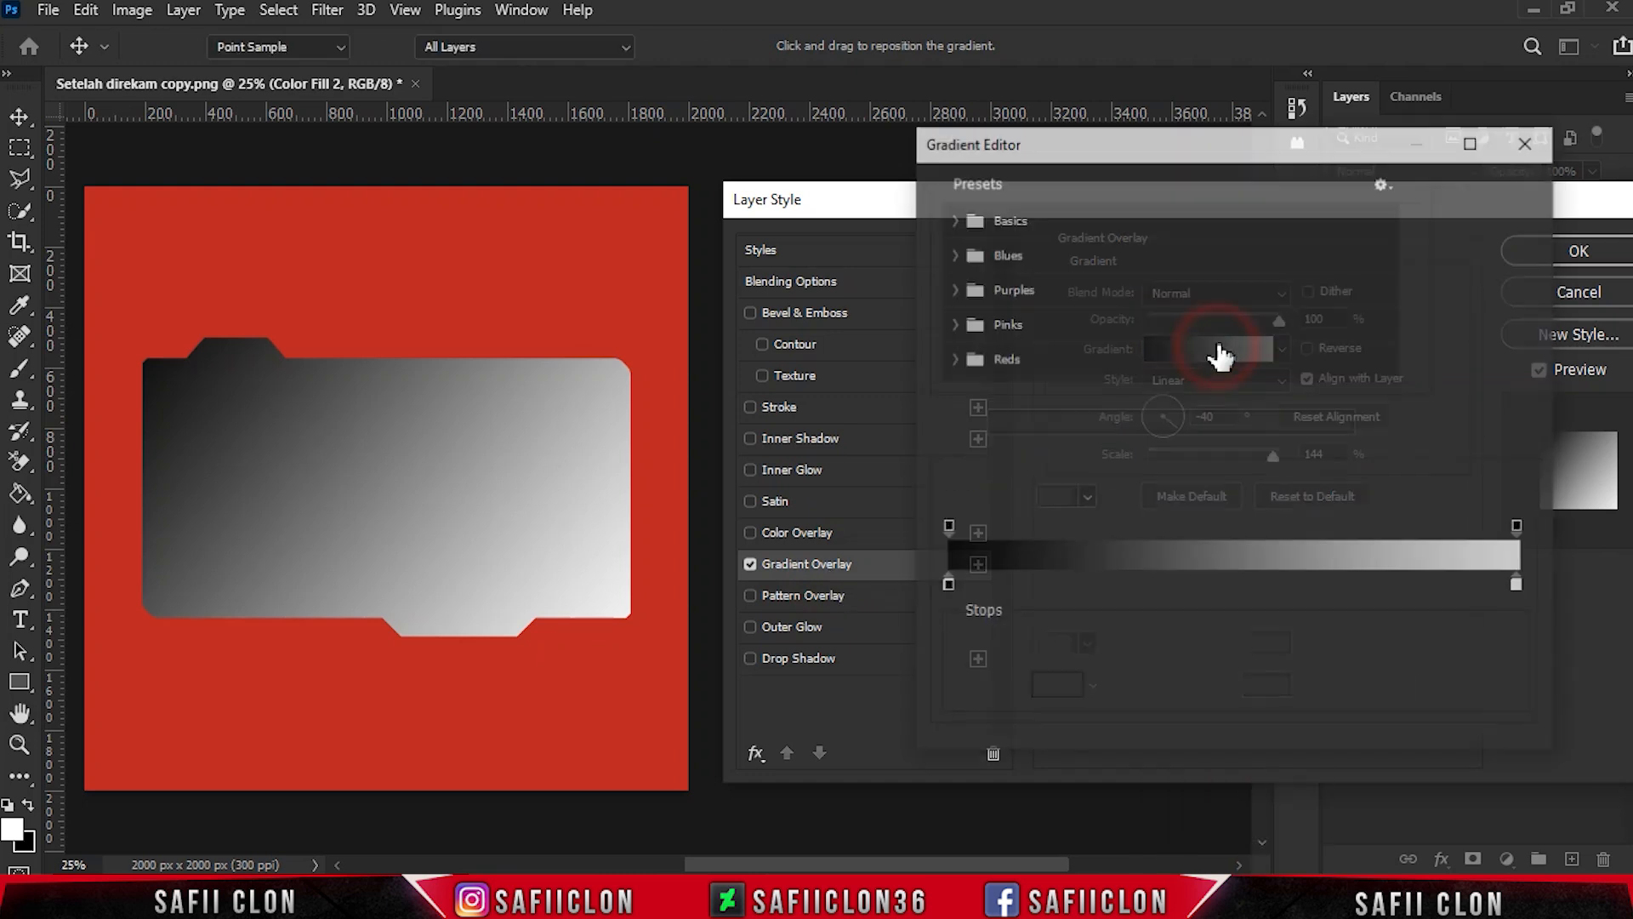
left_click_drag(1399, 260, 1421, 358)
left_click(997, 372)
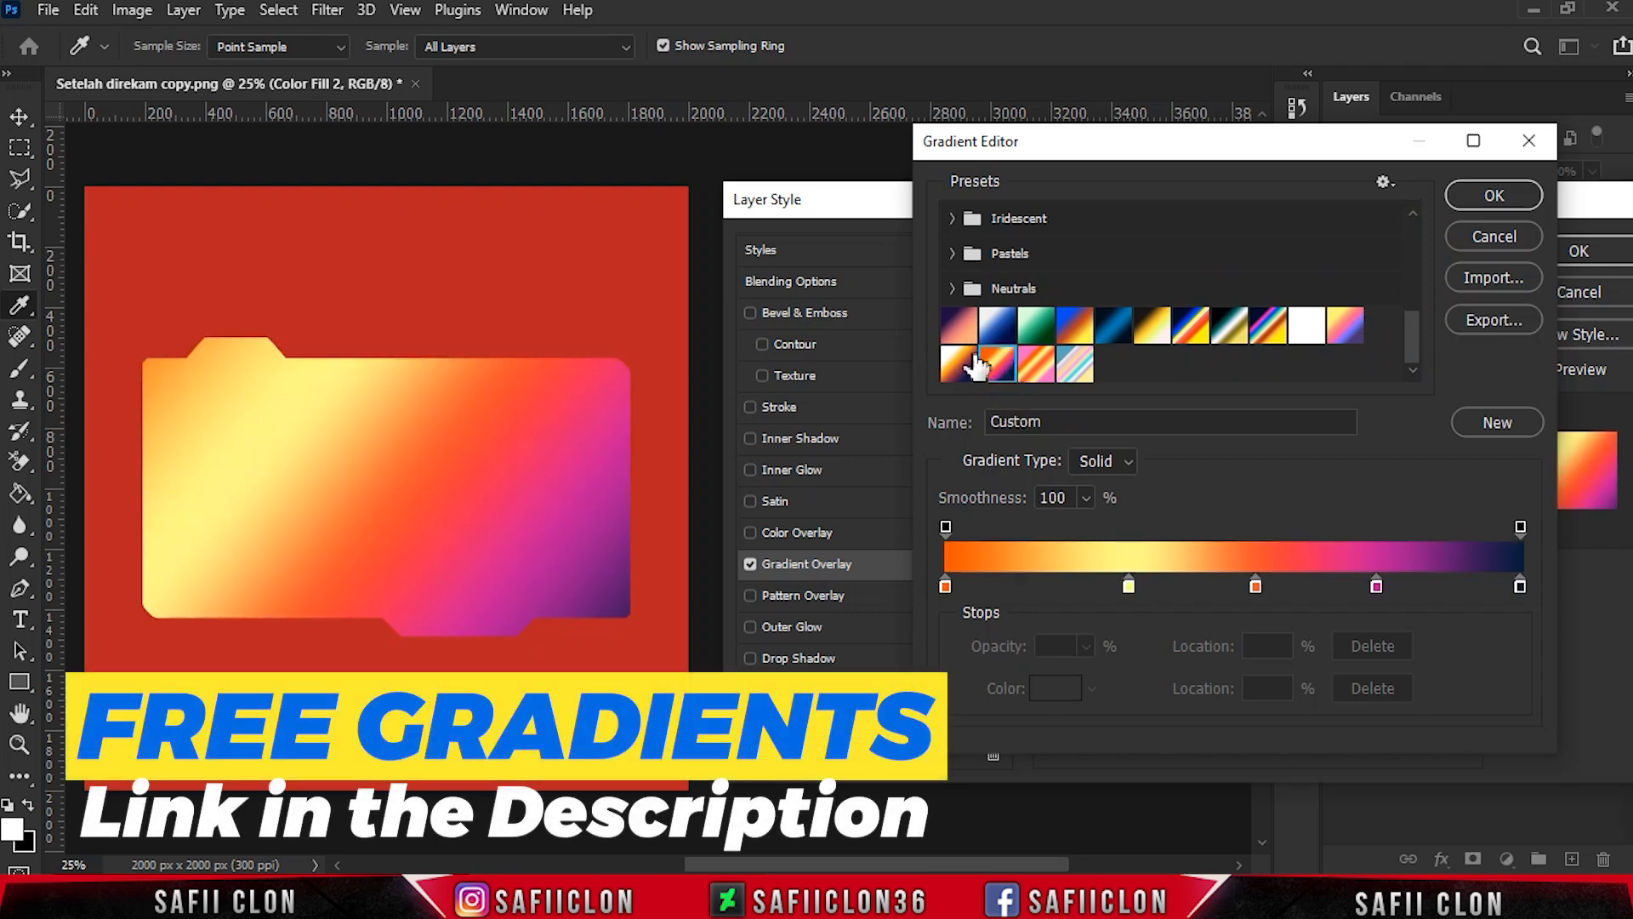
left_click(967, 362)
left_click(1033, 331)
left_click(1043, 364)
left_click(1076, 334)
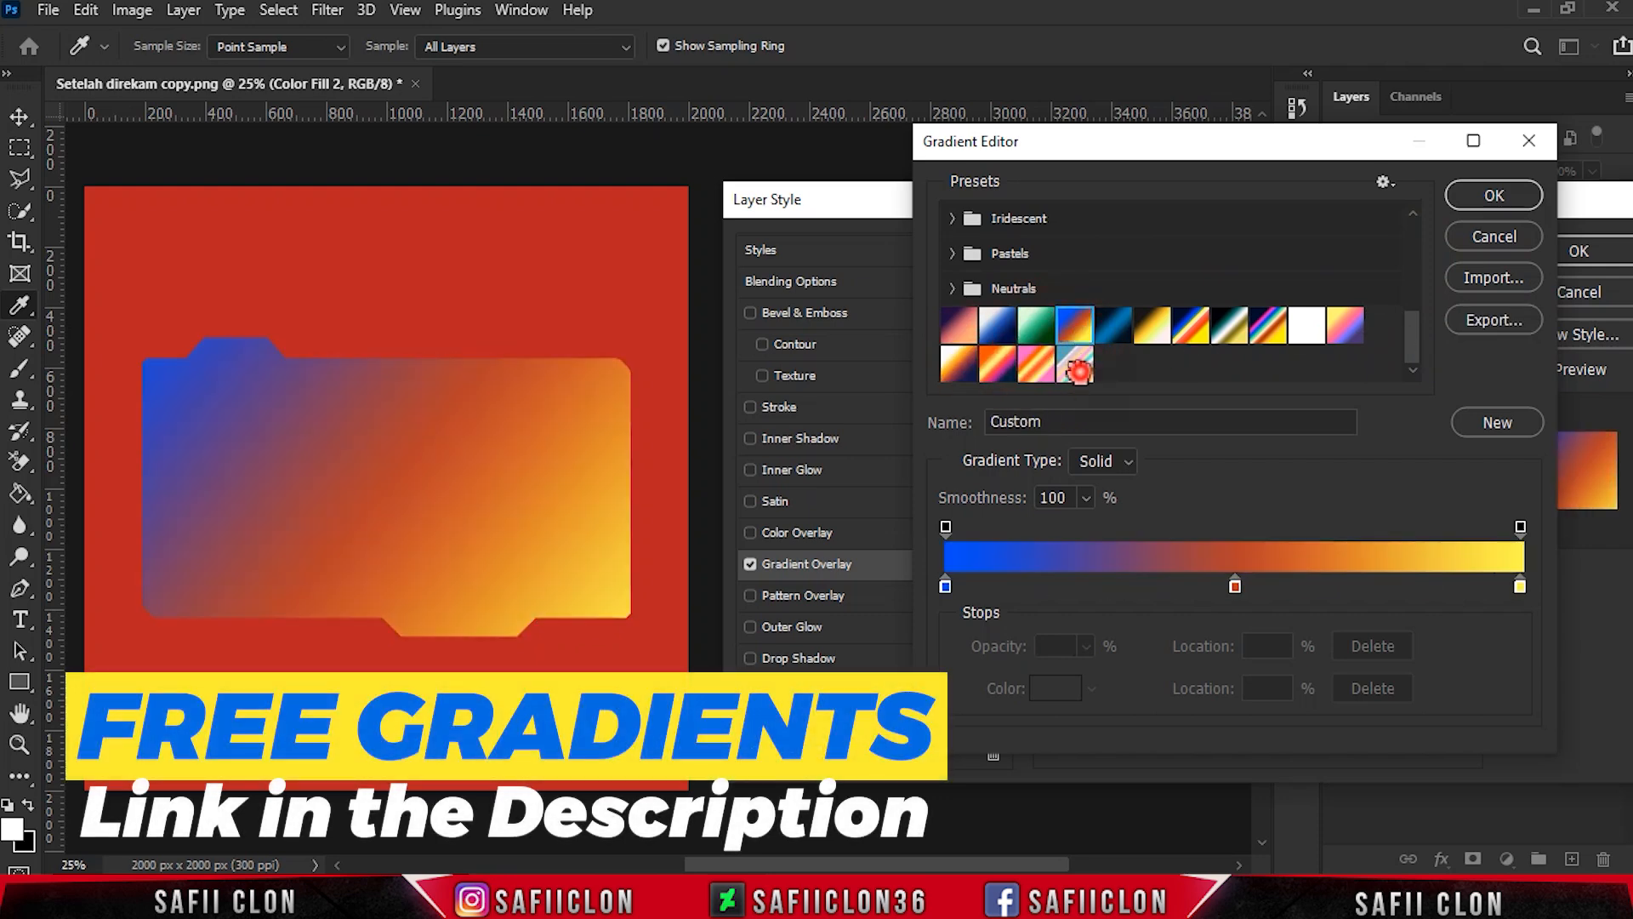
left_click(1075, 366)
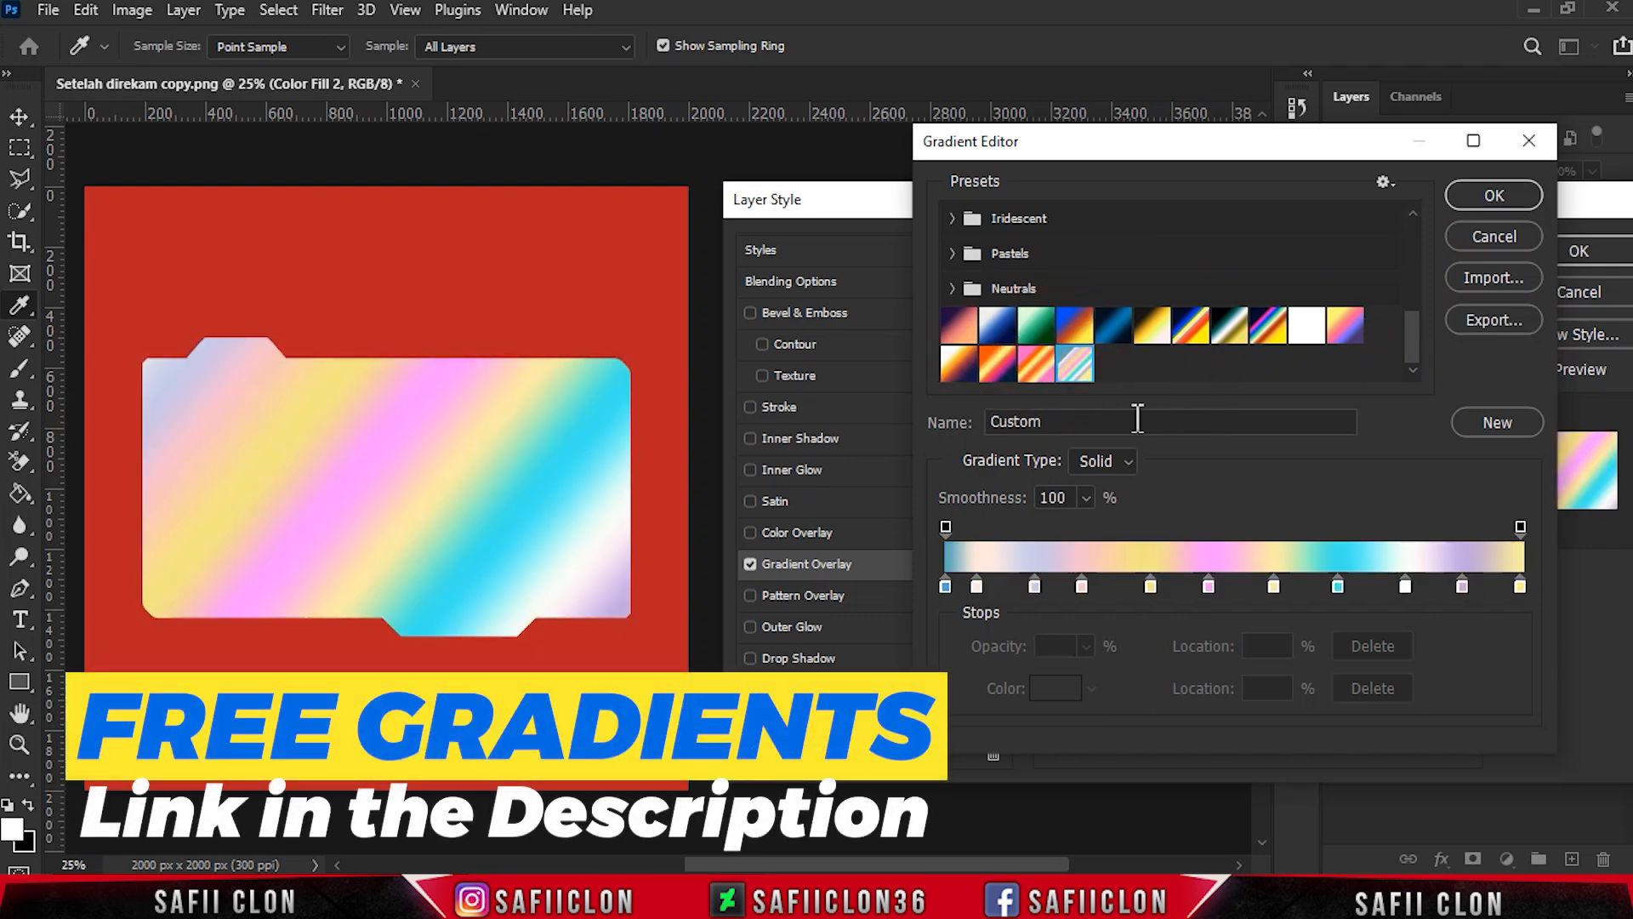
left_click(1493, 193)
- Set the Gradient Overlay to 100% opacity, Linear style, a -40° angle and 144% scale
left_click_drag(1248, 322, 1303, 337)
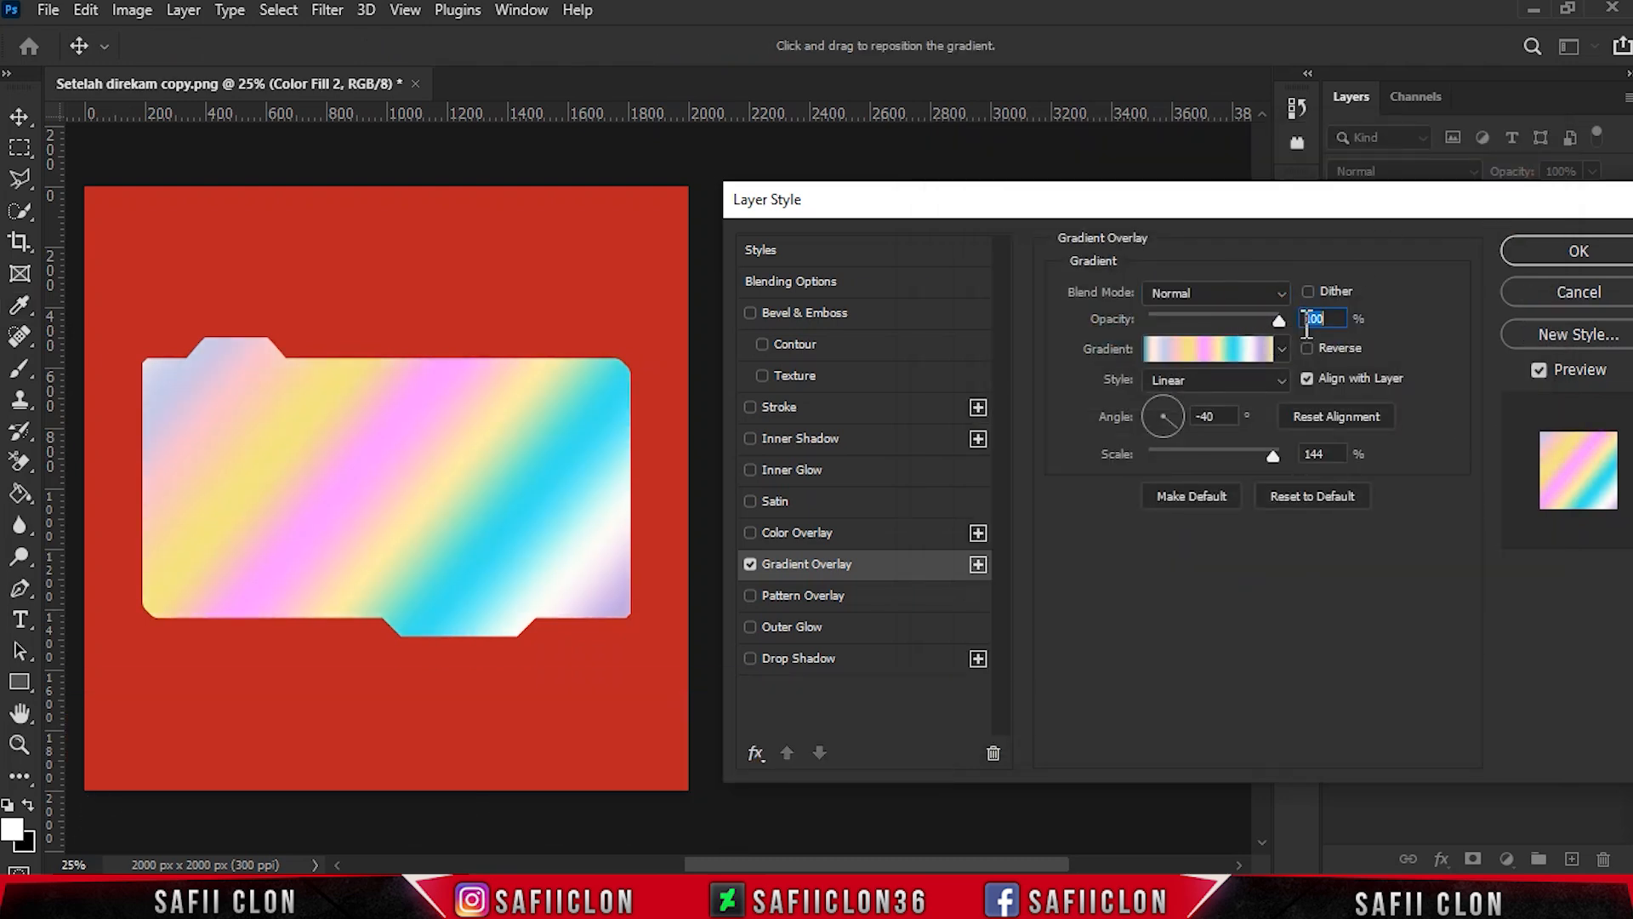
left_click(1237, 377)
left_click(1212, 400)
type("-40")
left_click_drag(1272, 455, 1273, 451)
- Add a Bevel & Emboss with Inner Bevel style, Smooth technique, 698% depth and 40 px size
left_click(818, 313)
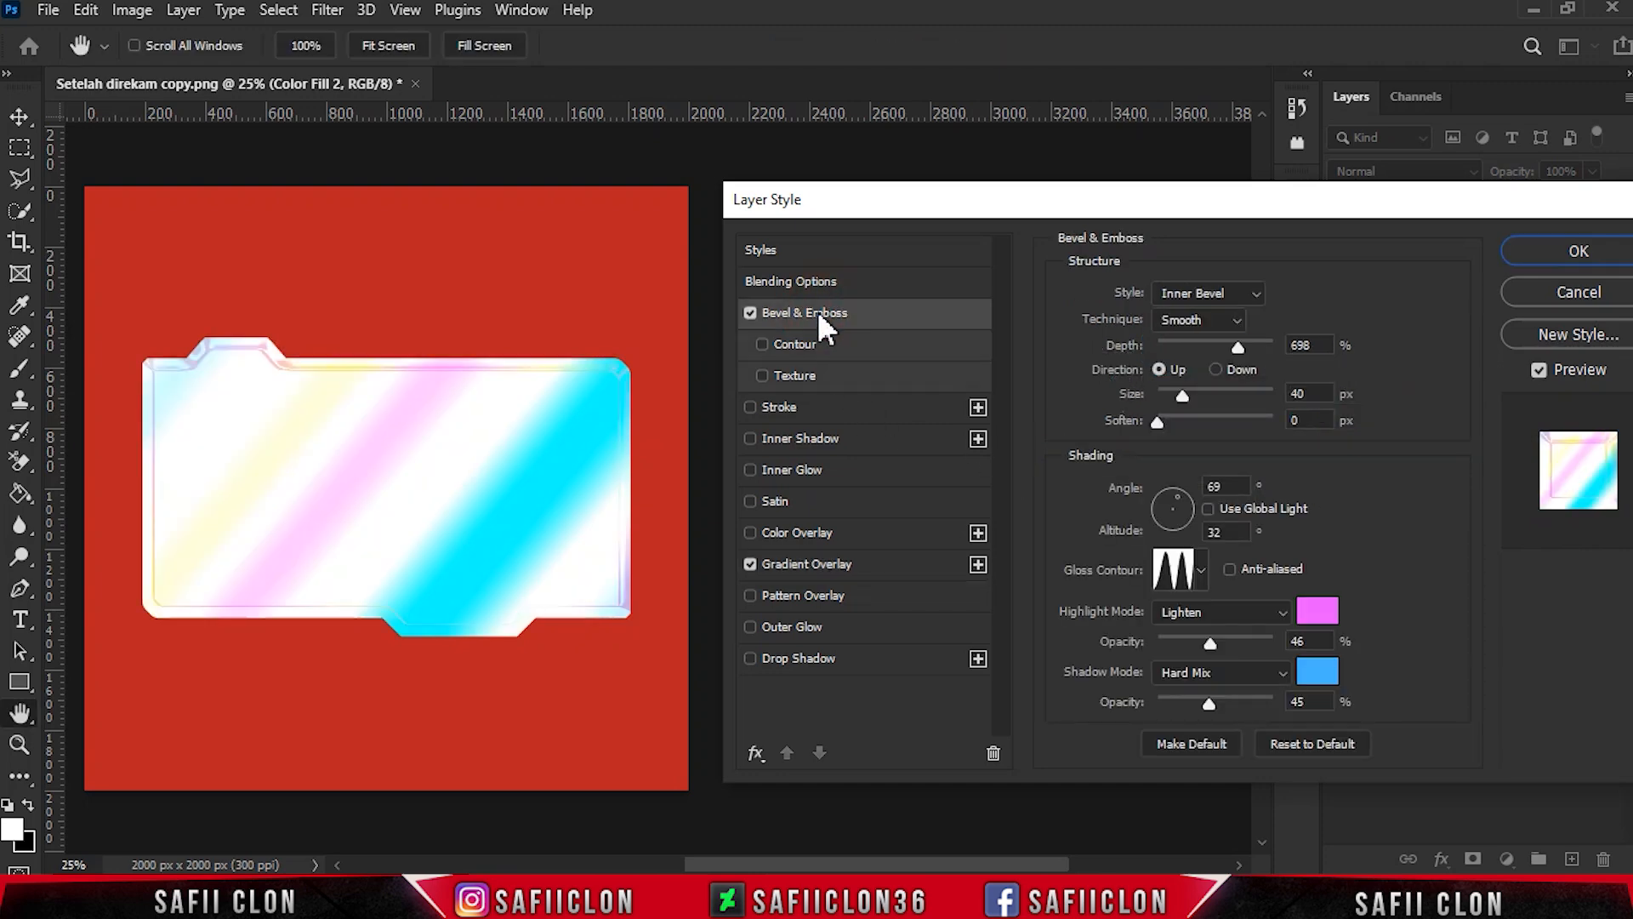
left_click(1207, 292)
left_click(1192, 333)
left_click(1199, 319)
left_click(1196, 342)
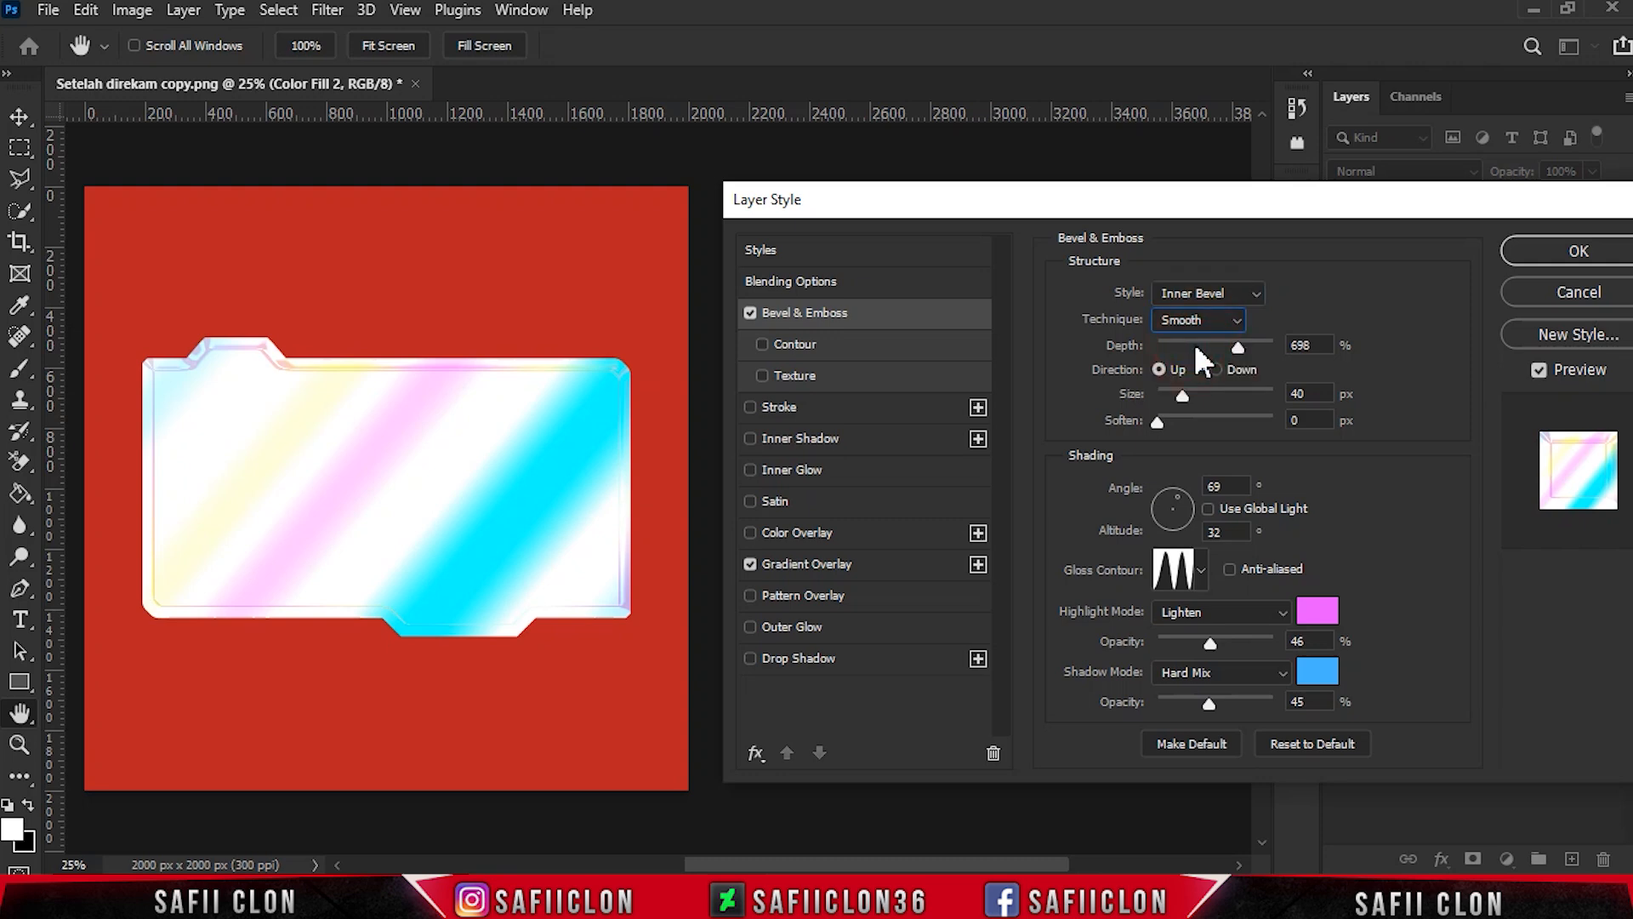
mouse_move(1241, 344)
left_mouse_down()
mouse_move(1211, 344)
mouse_move(1239, 334)
left_mouse_up()
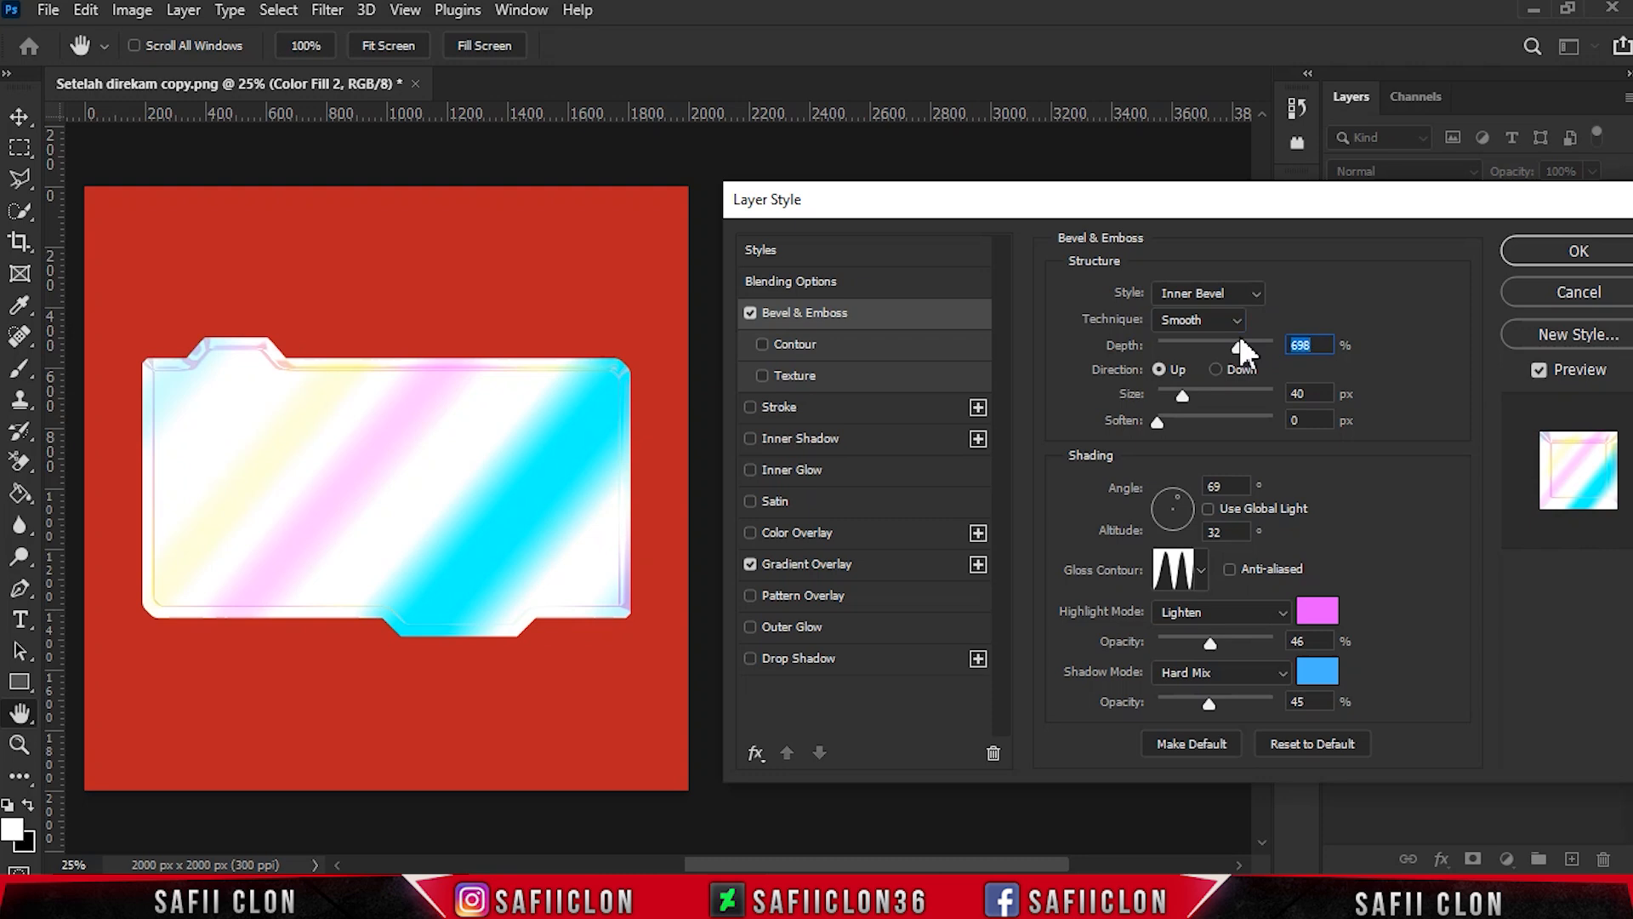
left_click_drag(1186, 396, 1183, 384)
- Set the bevel's shading angle to 91° and altitude to 42°, with the multi-peaked gloss contour
double_click(1229, 487)
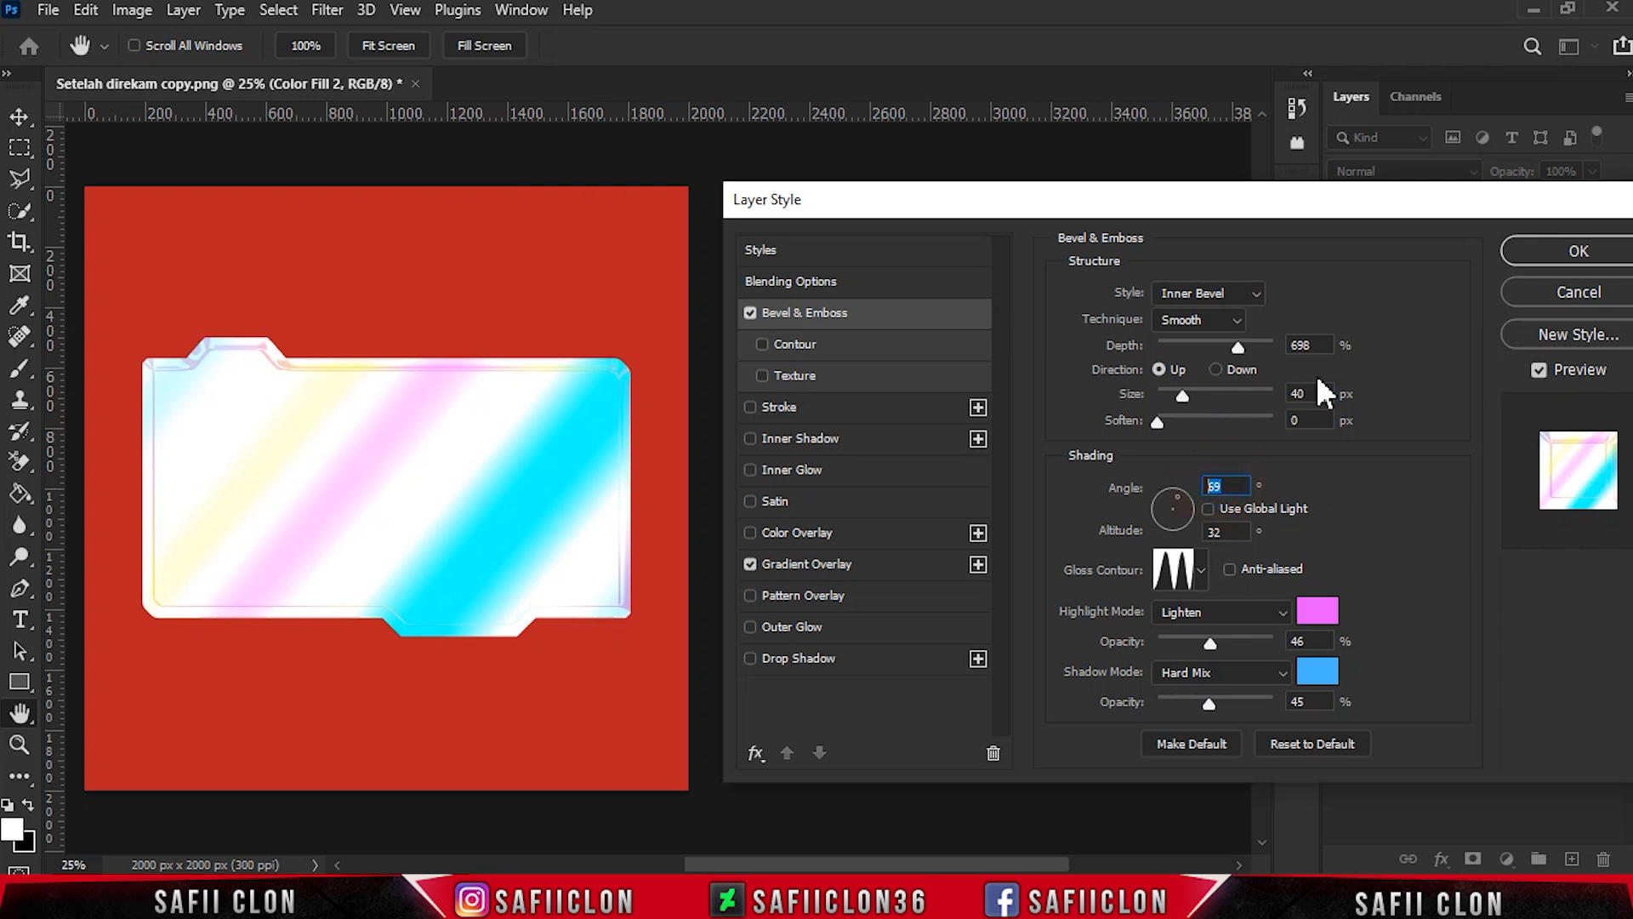
type("91")
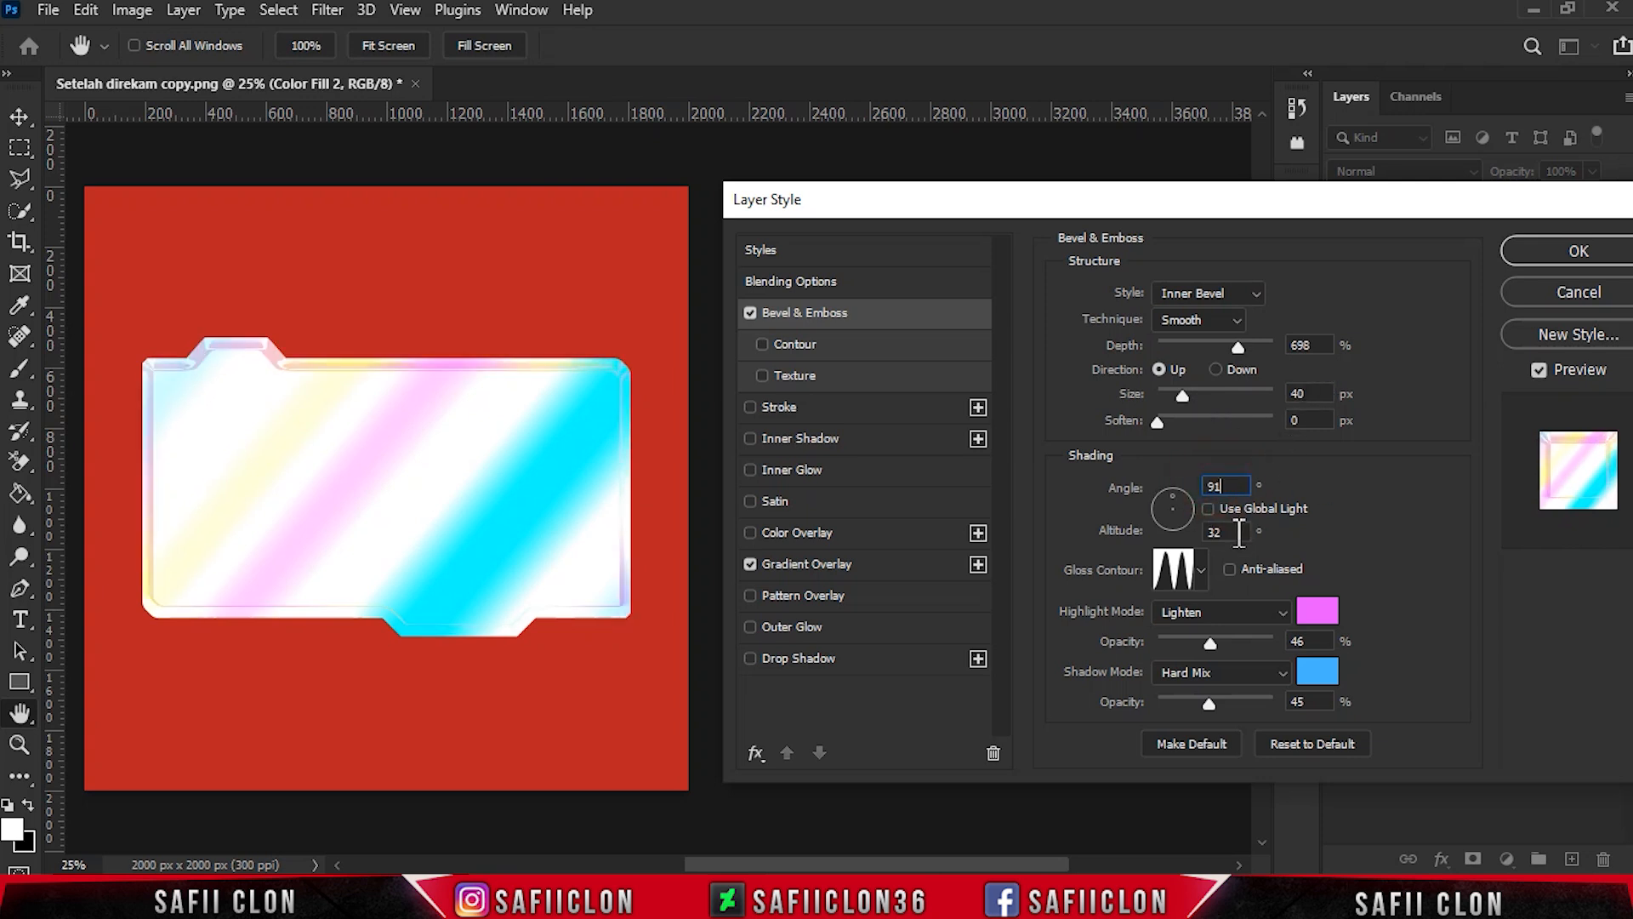
type("42")
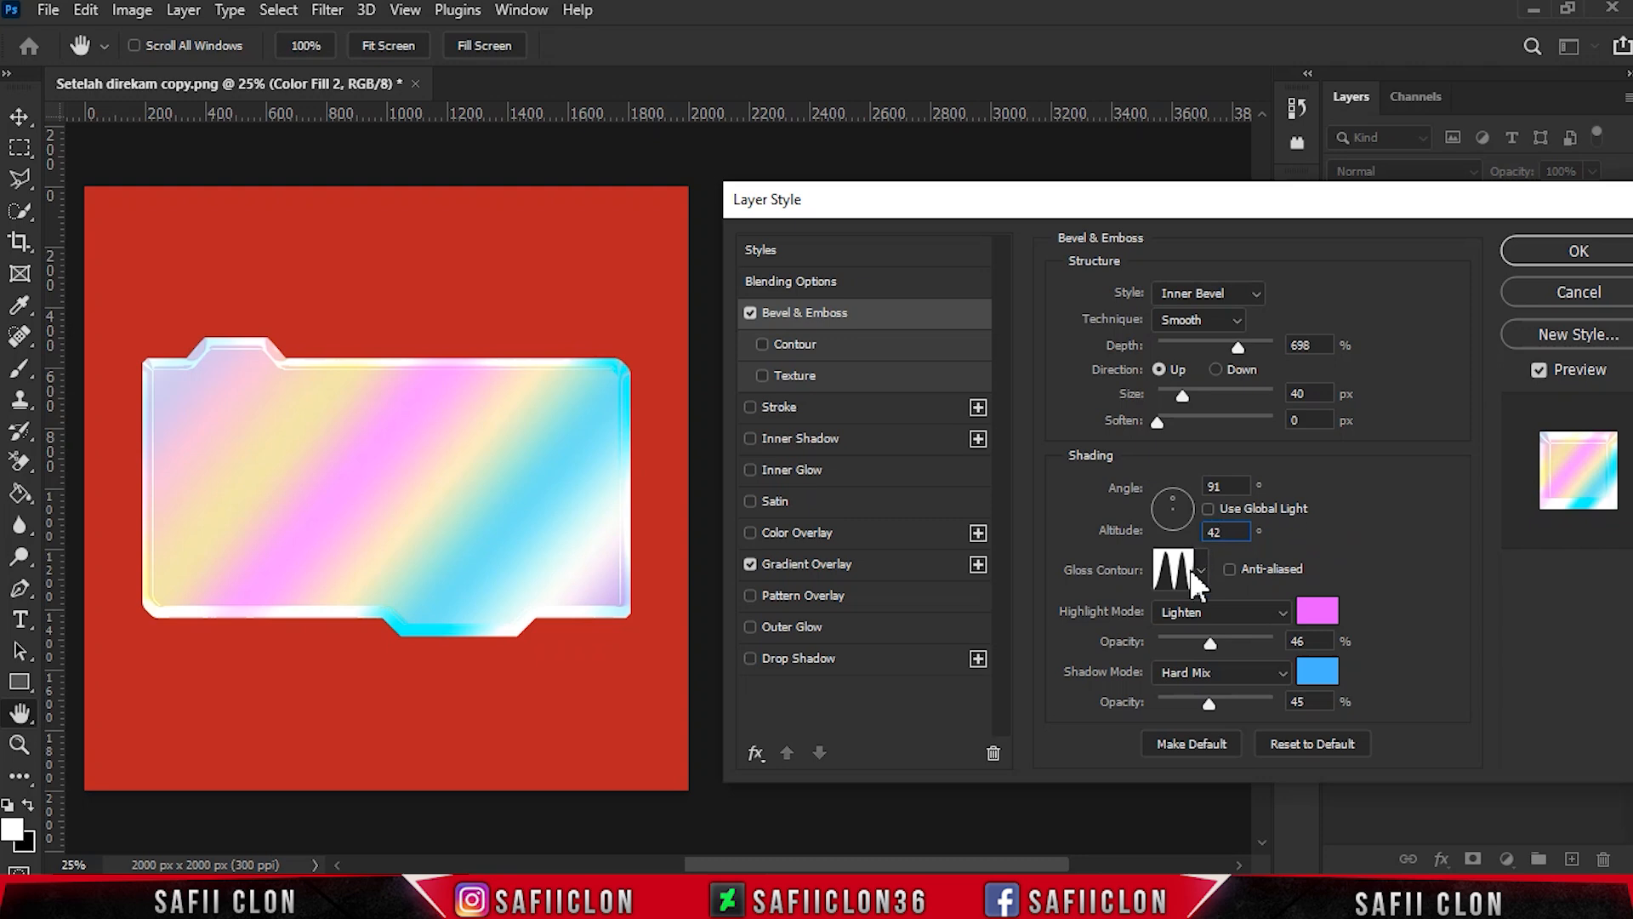
left_click(1200, 569)
left_click(1202, 569)
- Set the bevel highlight to Lighten with colour e954ff at 47% opacity
left_click(1243, 619)
left_click(1178, 460)
left_click(1317, 610)
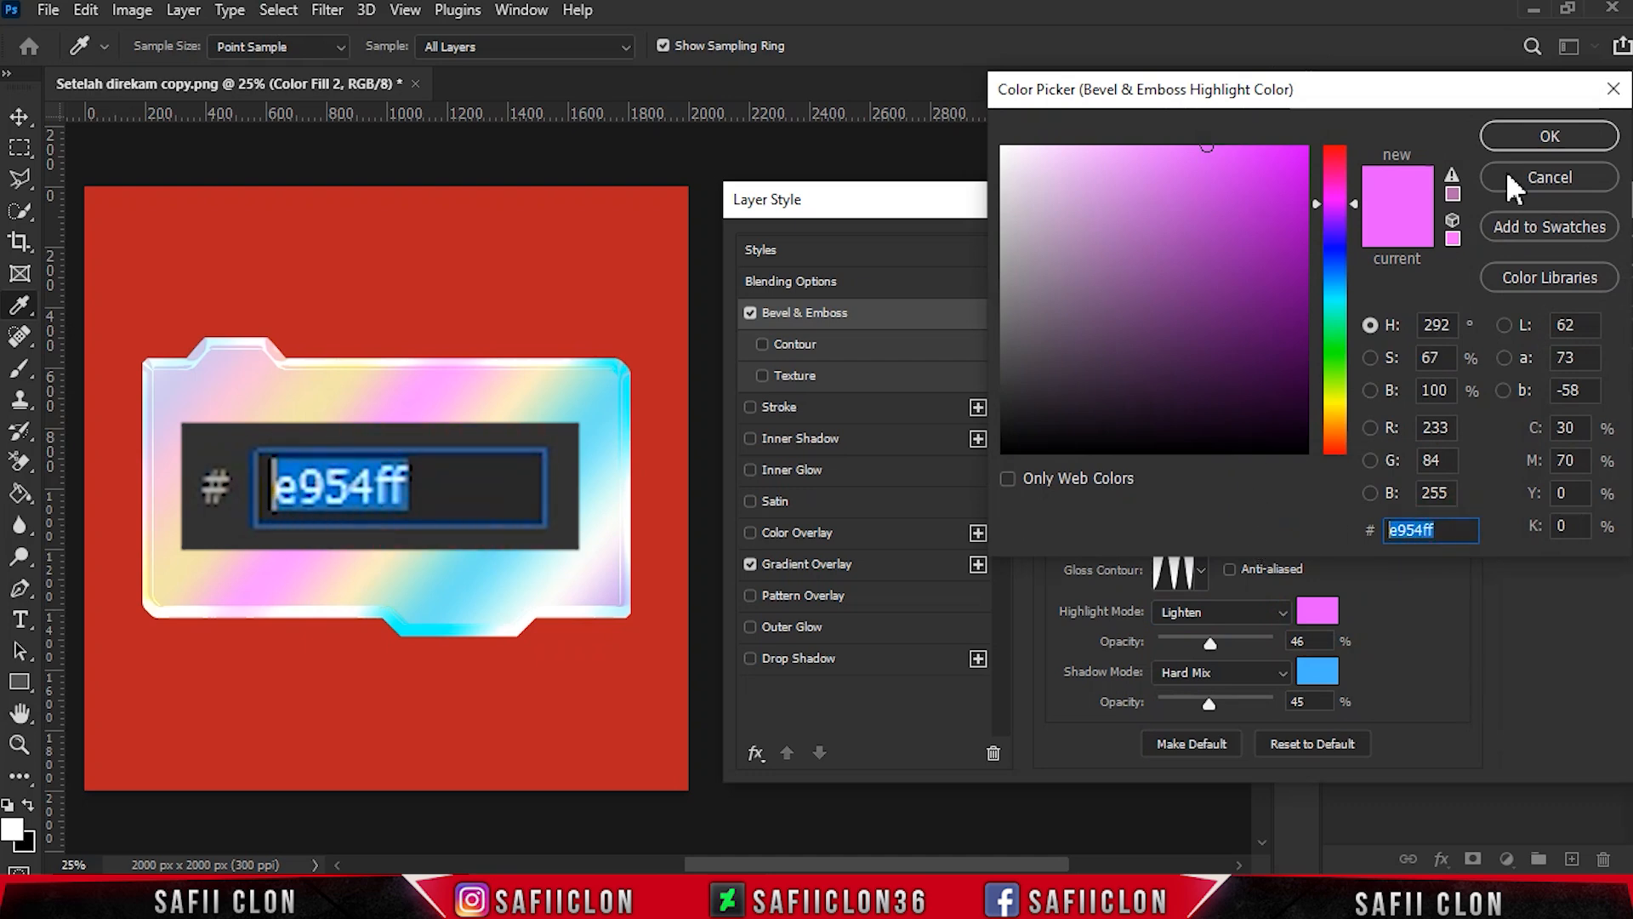
left_click(1548, 136)
left_click_drag(1211, 643, 1212, 636)
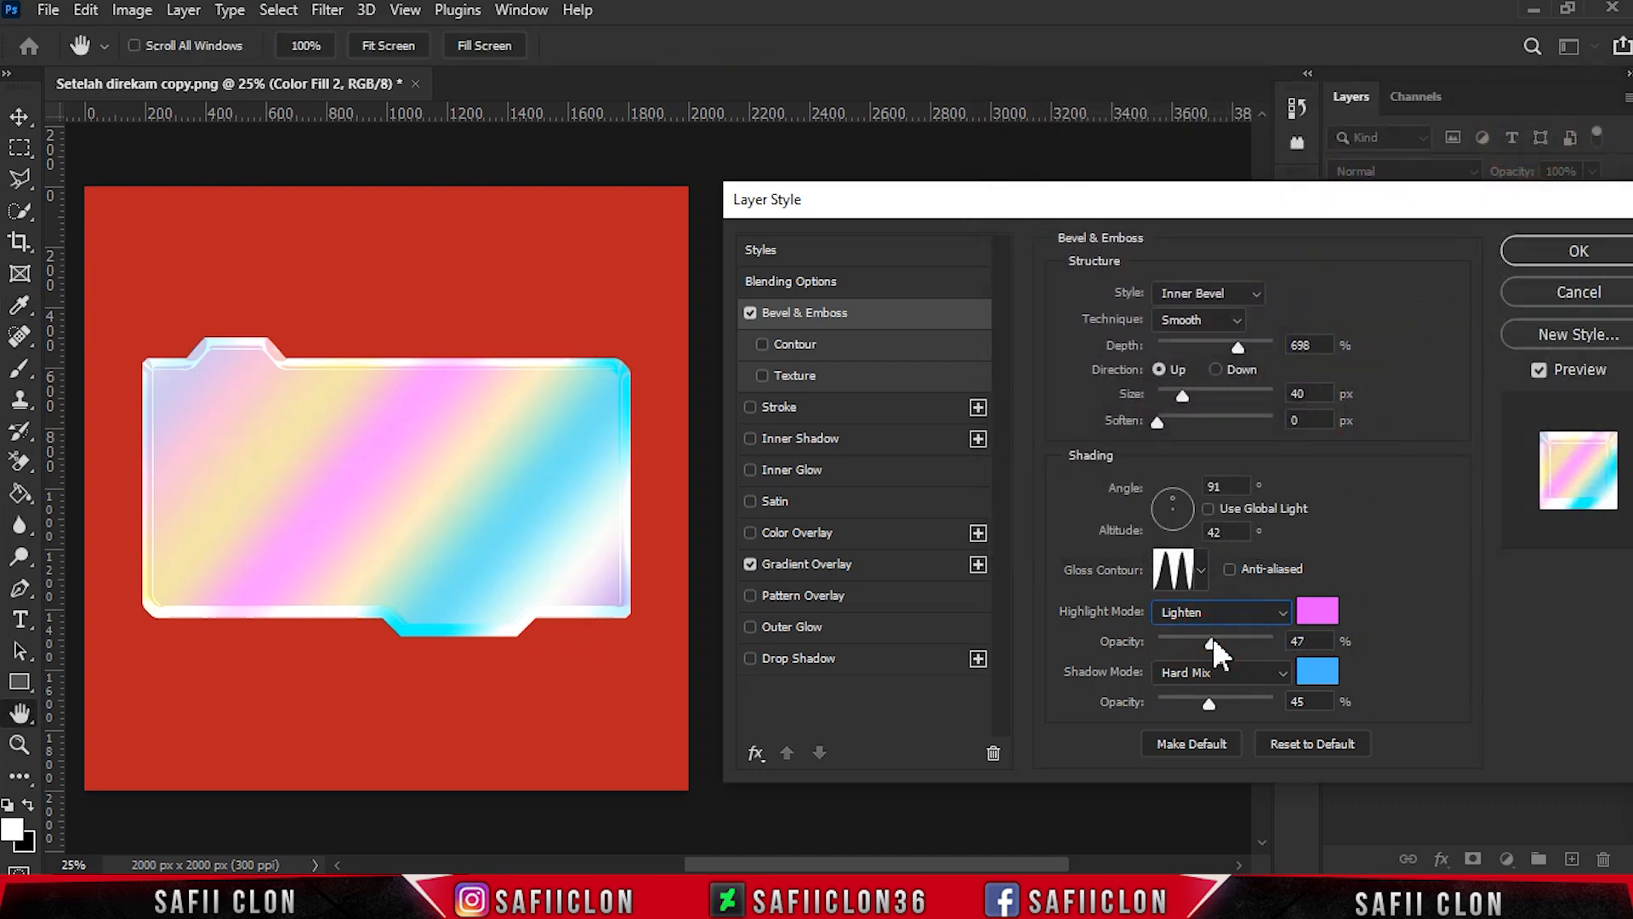
- Set the bevel shadow to Hard Mix with colour 48b4ff at 45% opacity
left_click(1240, 671)
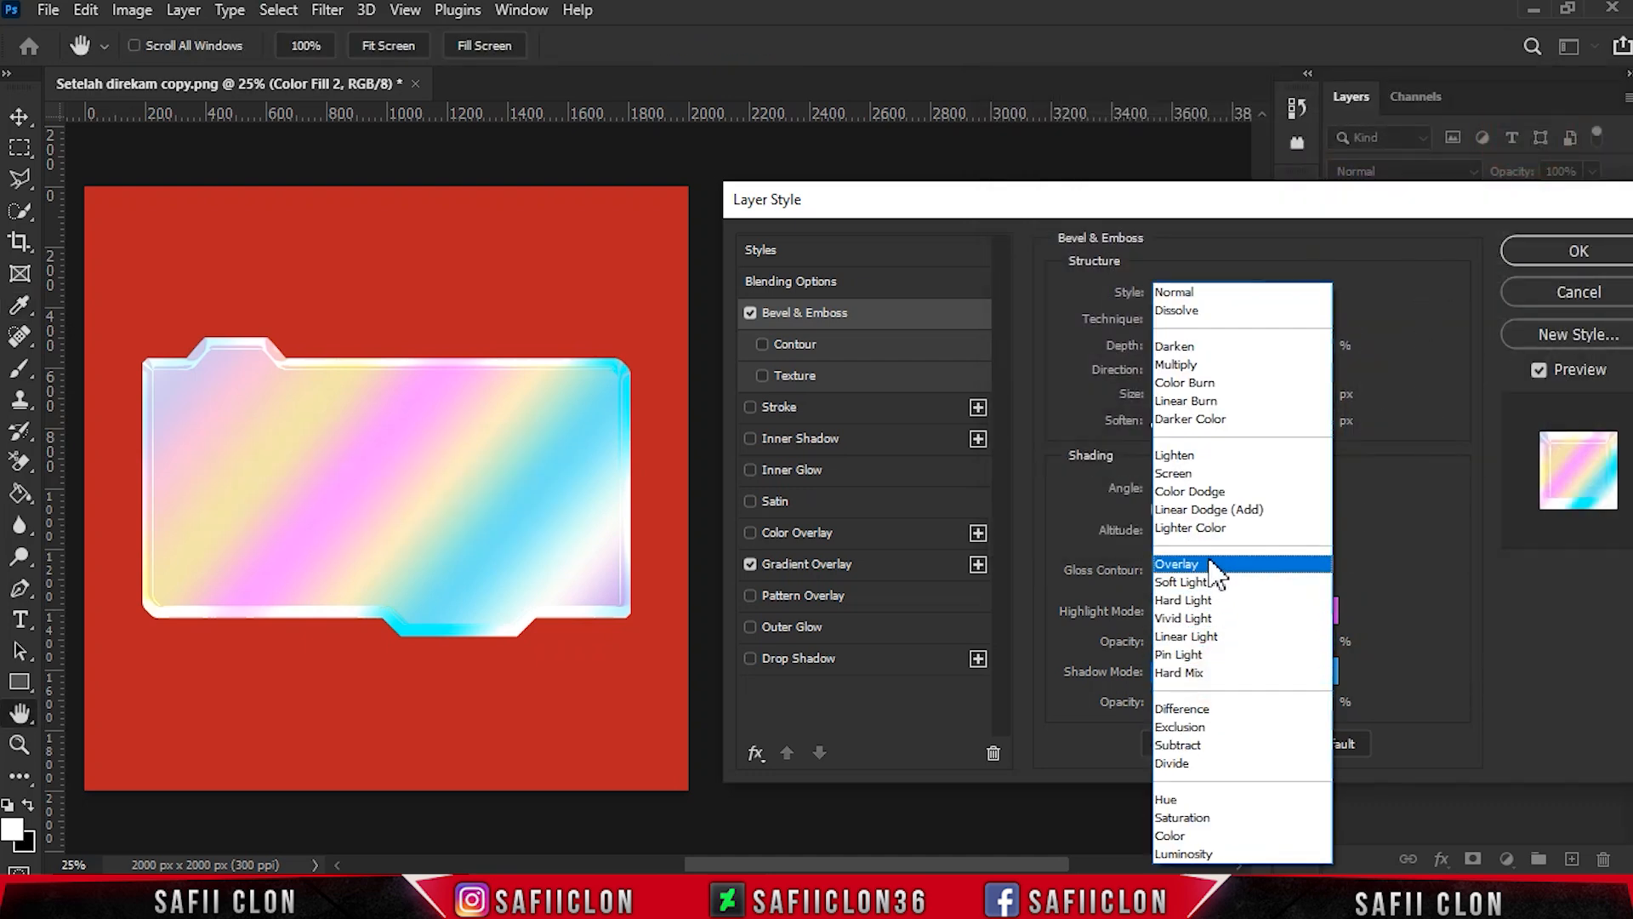
left_click(1211, 673)
left_click(1316, 678)
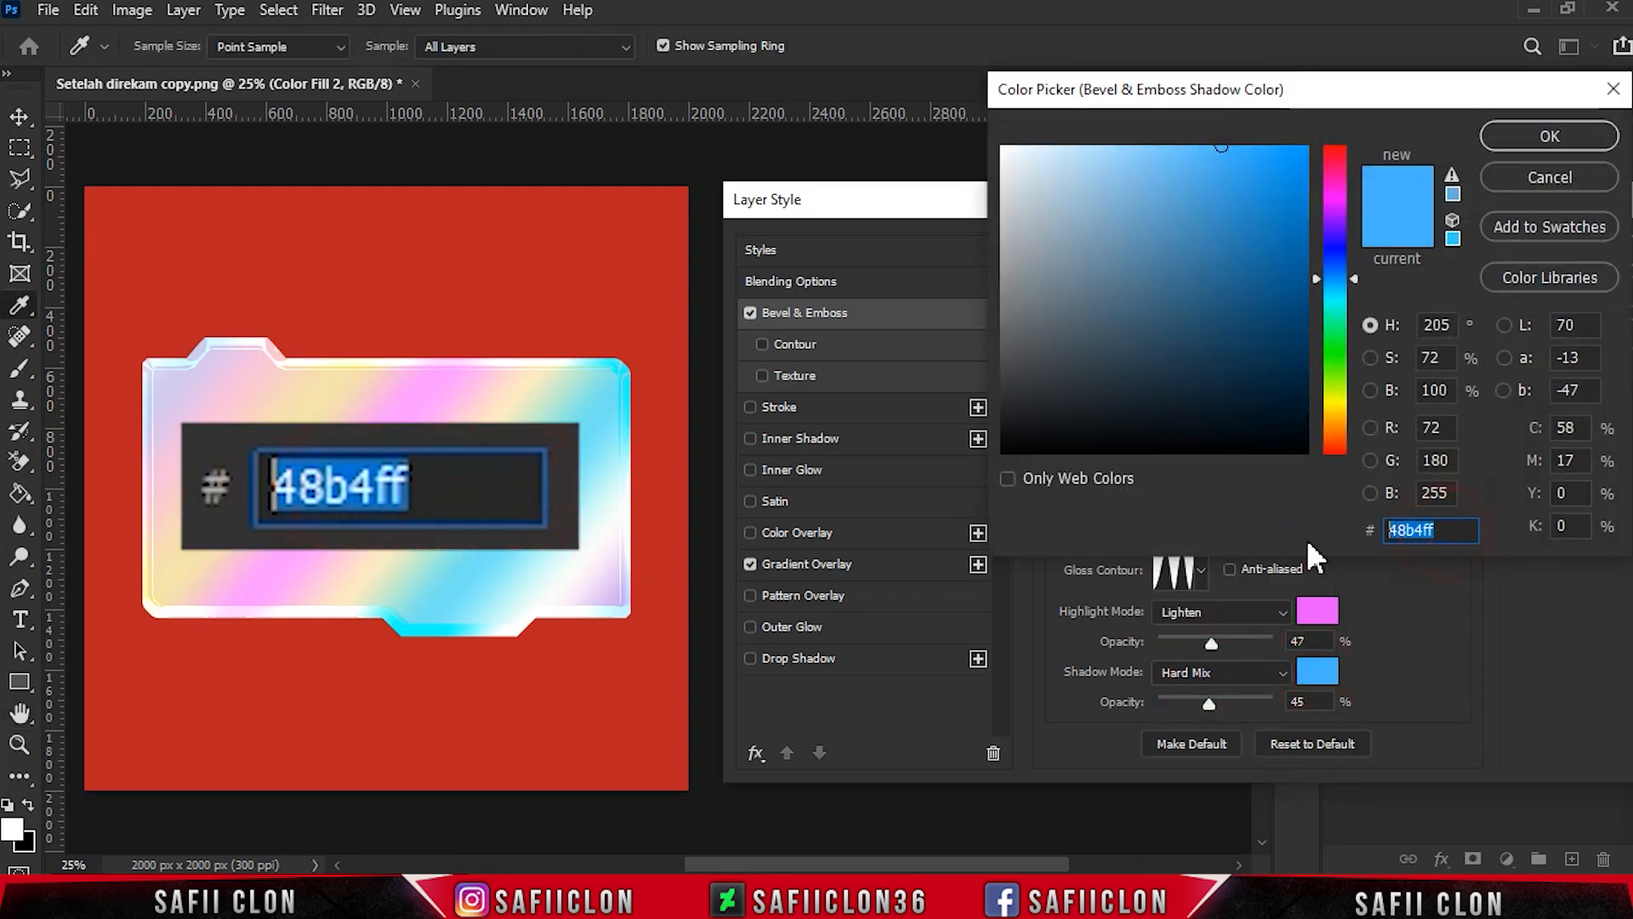
left_click(1506, 134)
left_click_drag(1209, 706, 1209, 702)
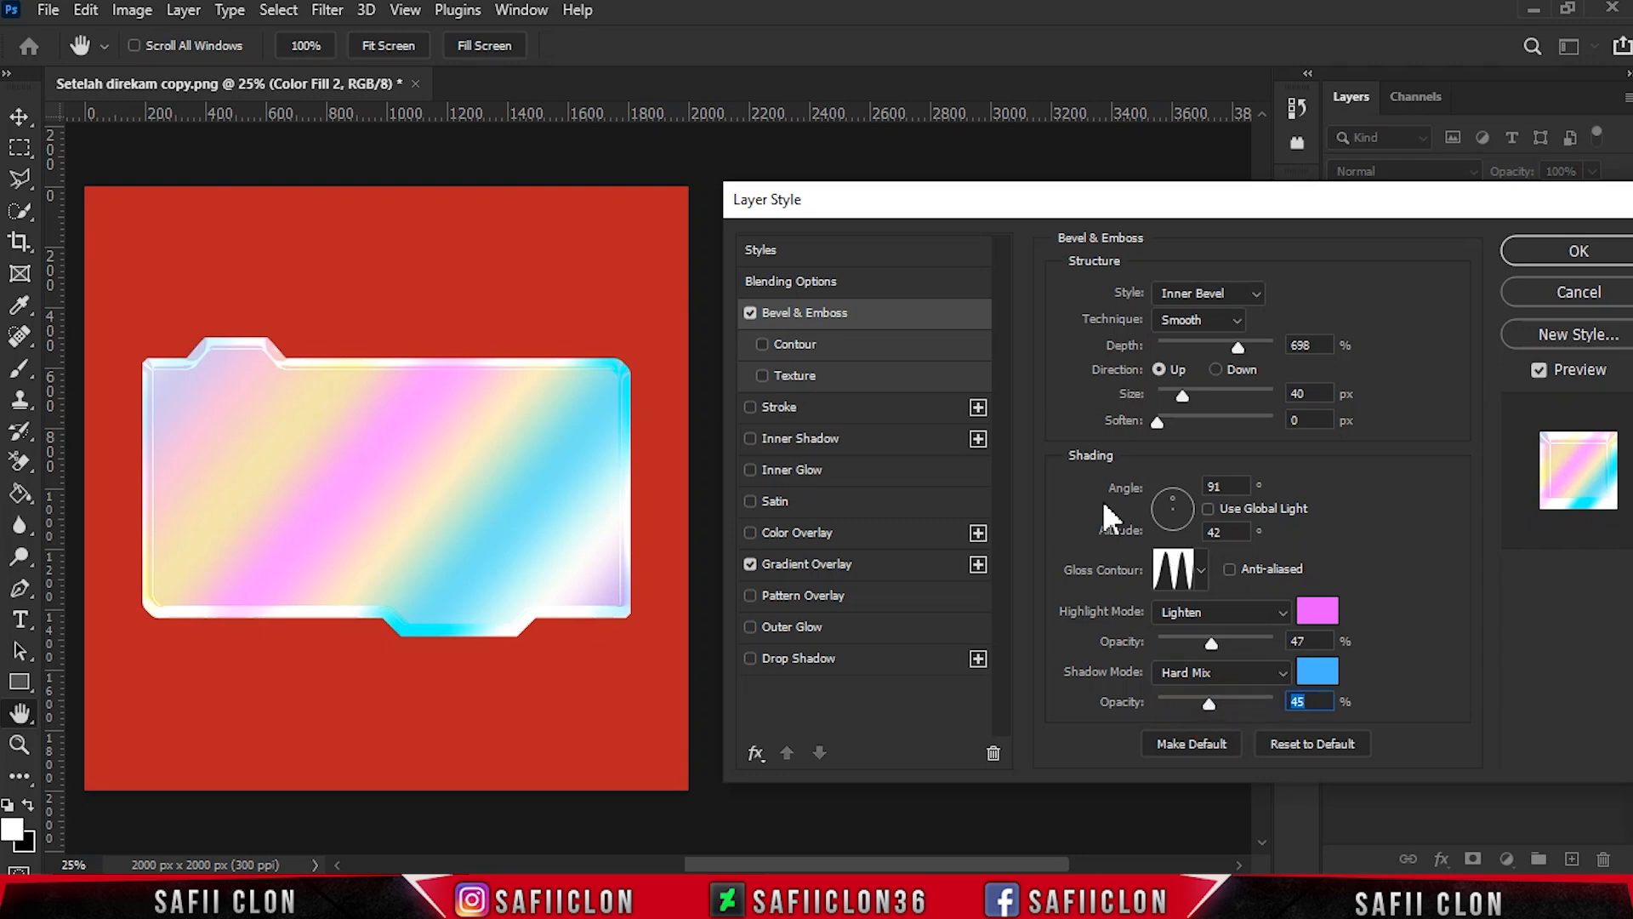
- Add a 9 px Inside stroke in Overlay mode at 52% opacity with colour 3d0e10
left_click(797, 406)
left_click_drag(1192, 290, 1160, 288)
left_click(1177, 322)
left_click(1181, 357)
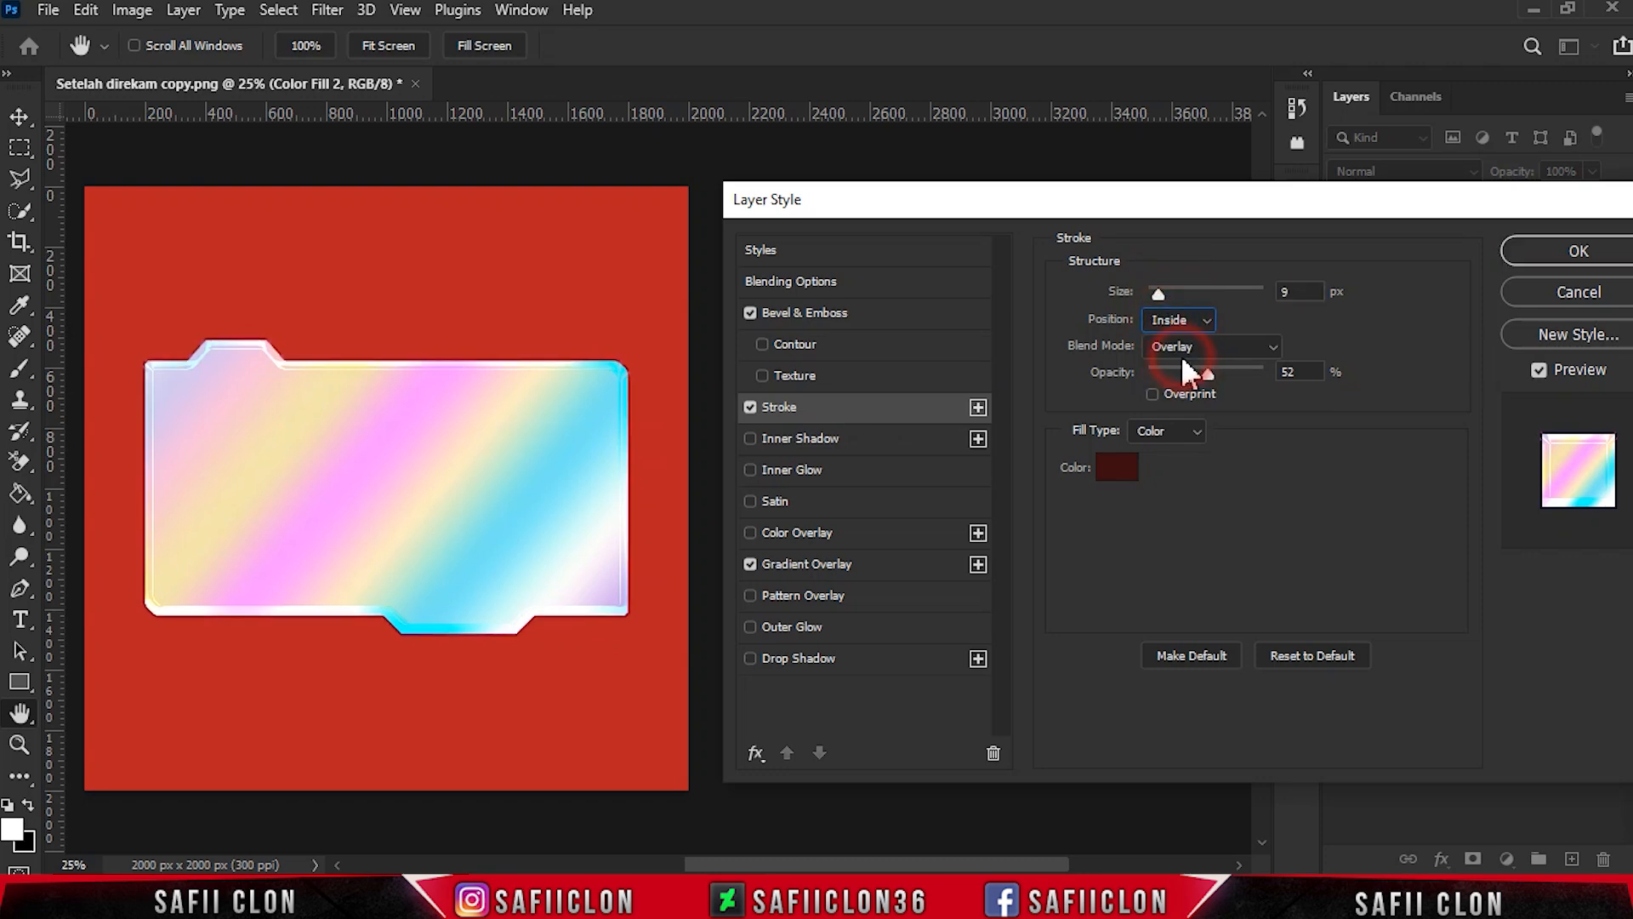
left_click(1229, 343)
left_click(1193, 559)
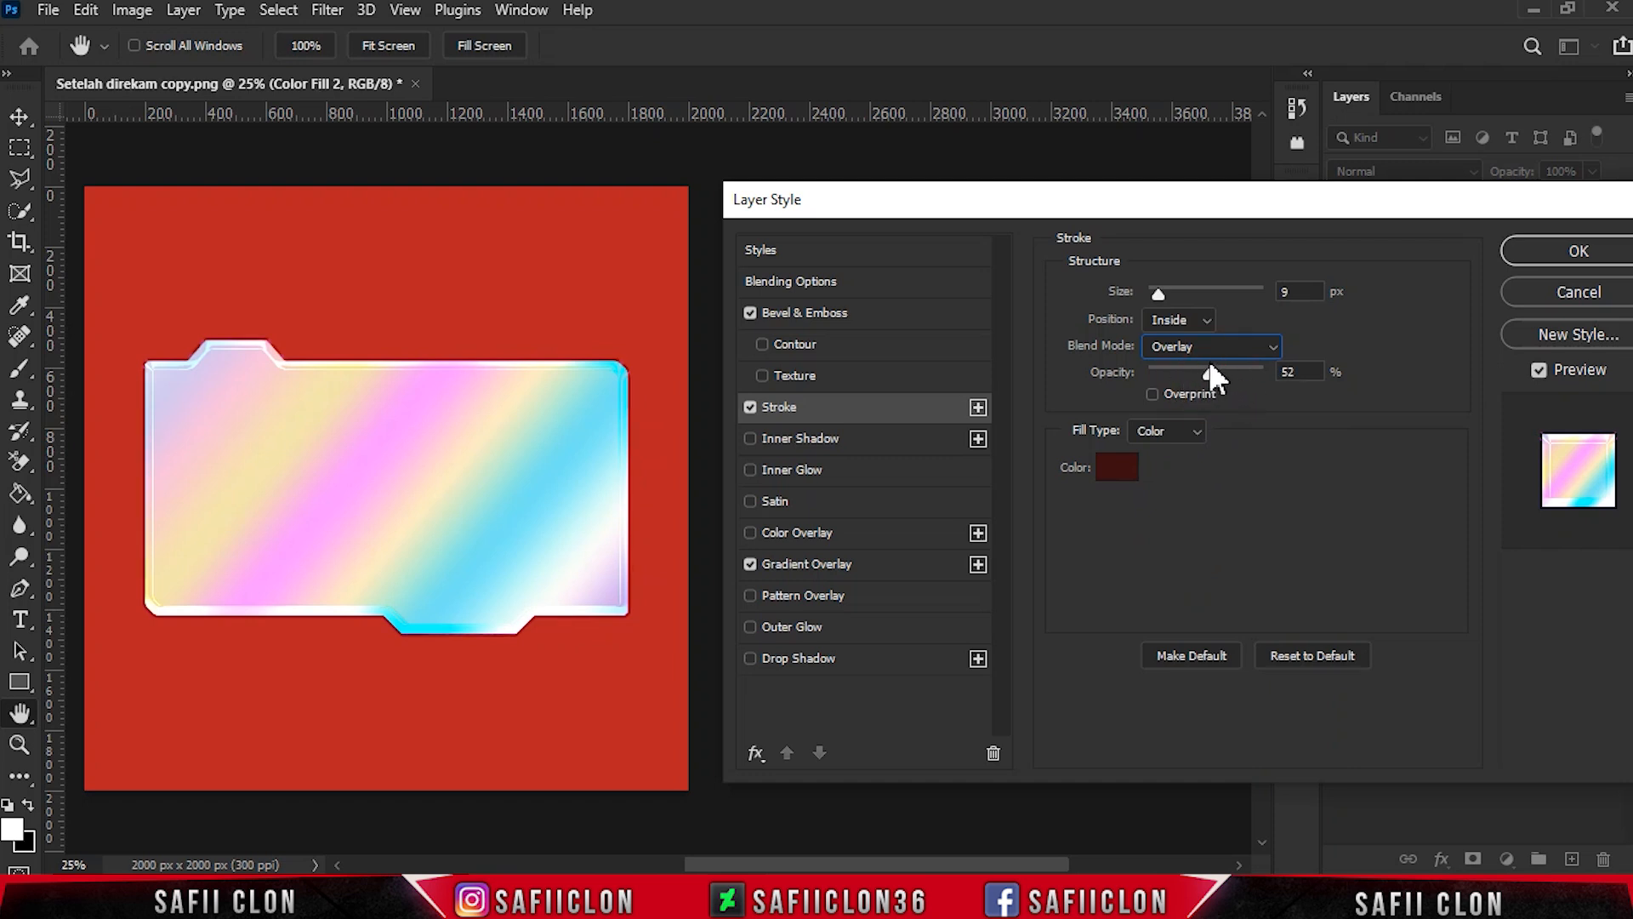
left_click(1116, 467)
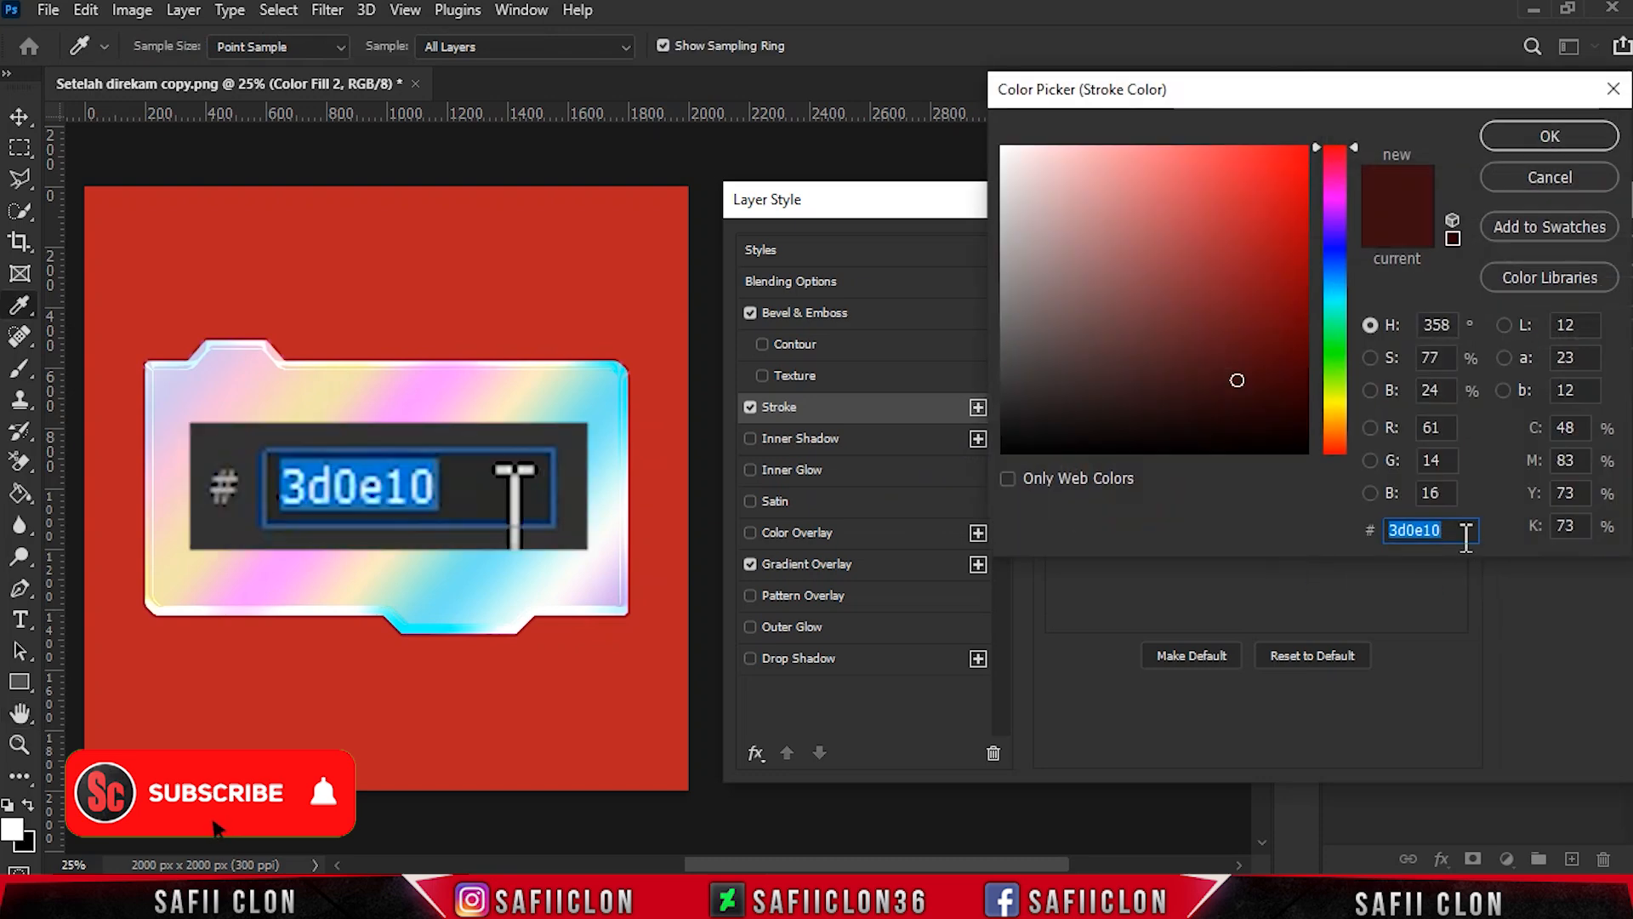
left_click(1524, 136)
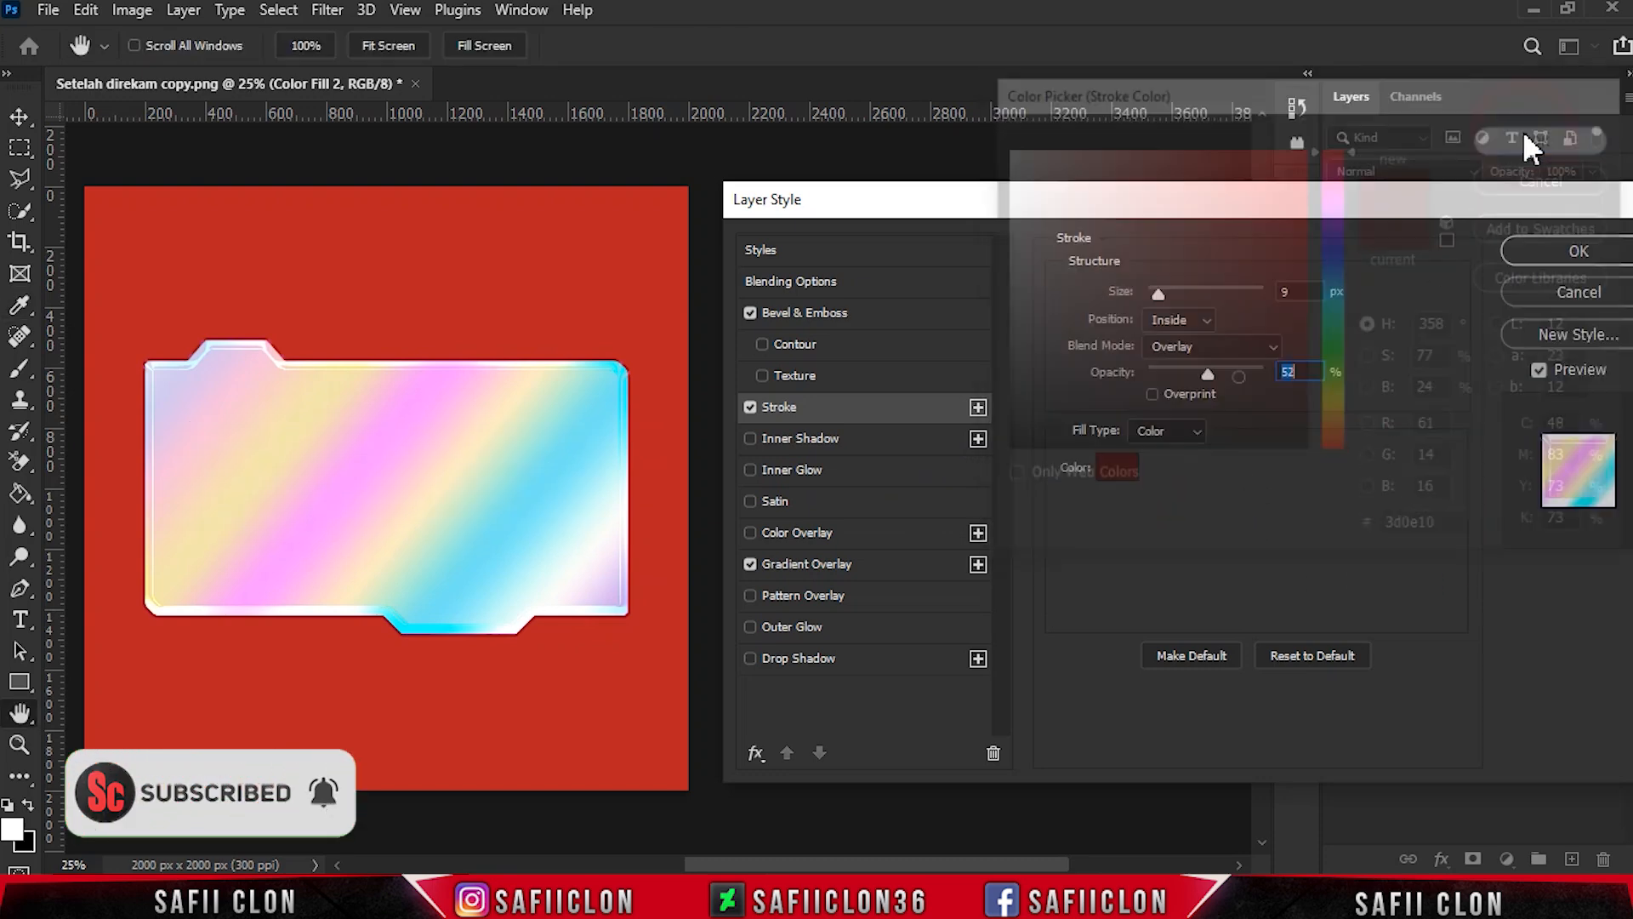
- Add a black Multiply Inner Shadow with 29% opacity, 70° angle, 15 px distance, 0% choke and 90 px size
left_click(800, 438)
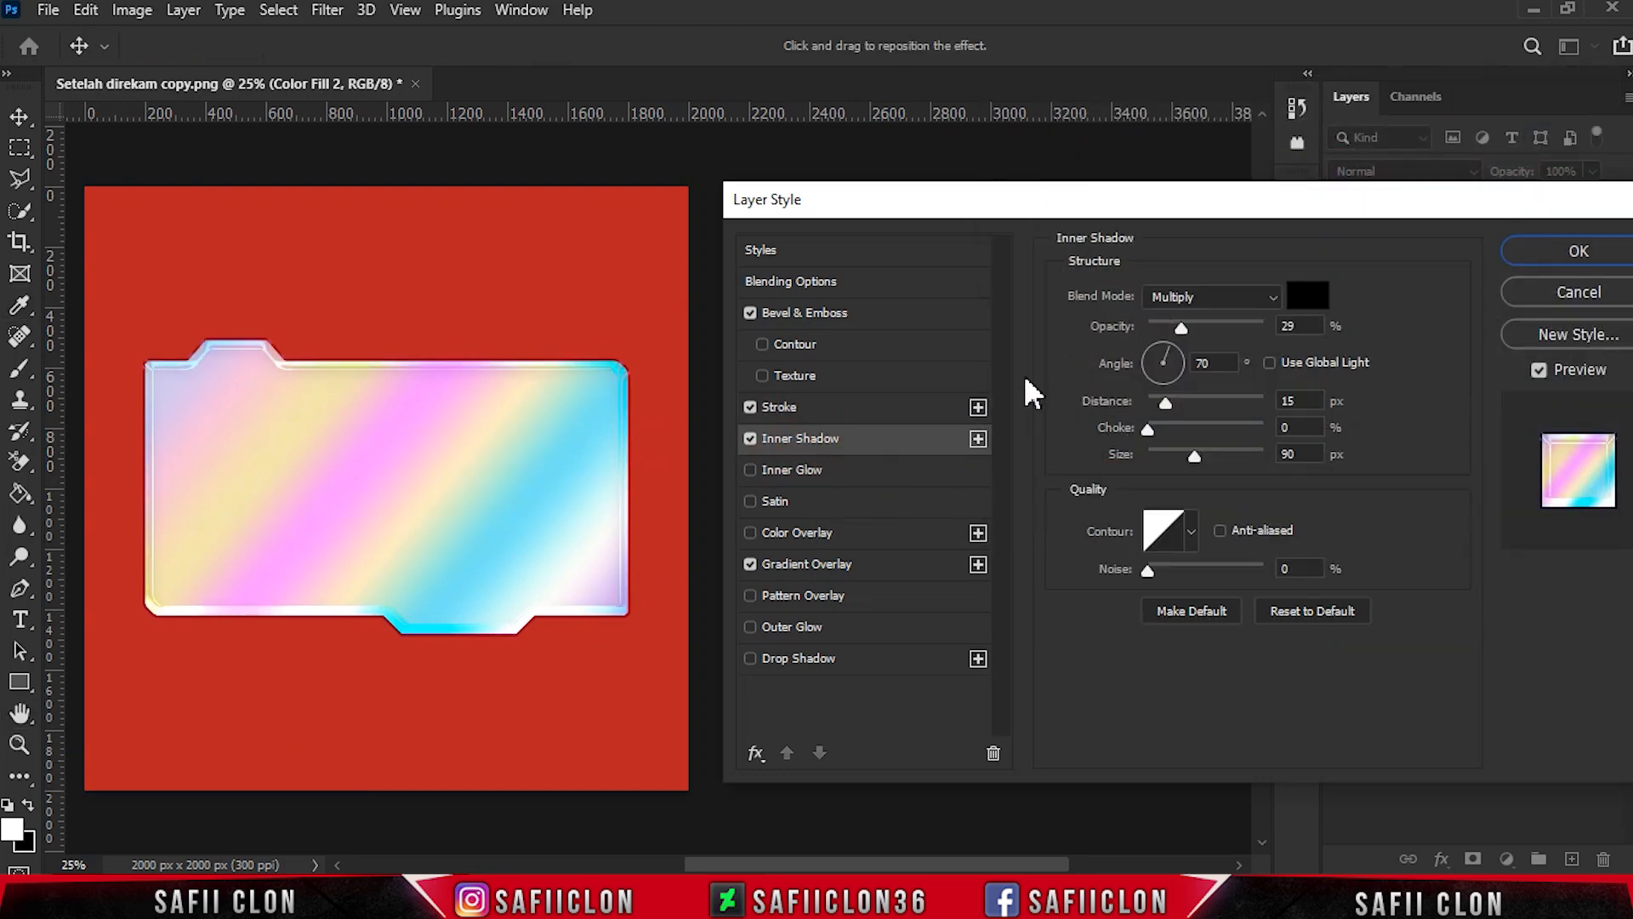
left_click(1216, 295)
left_click(1198, 366)
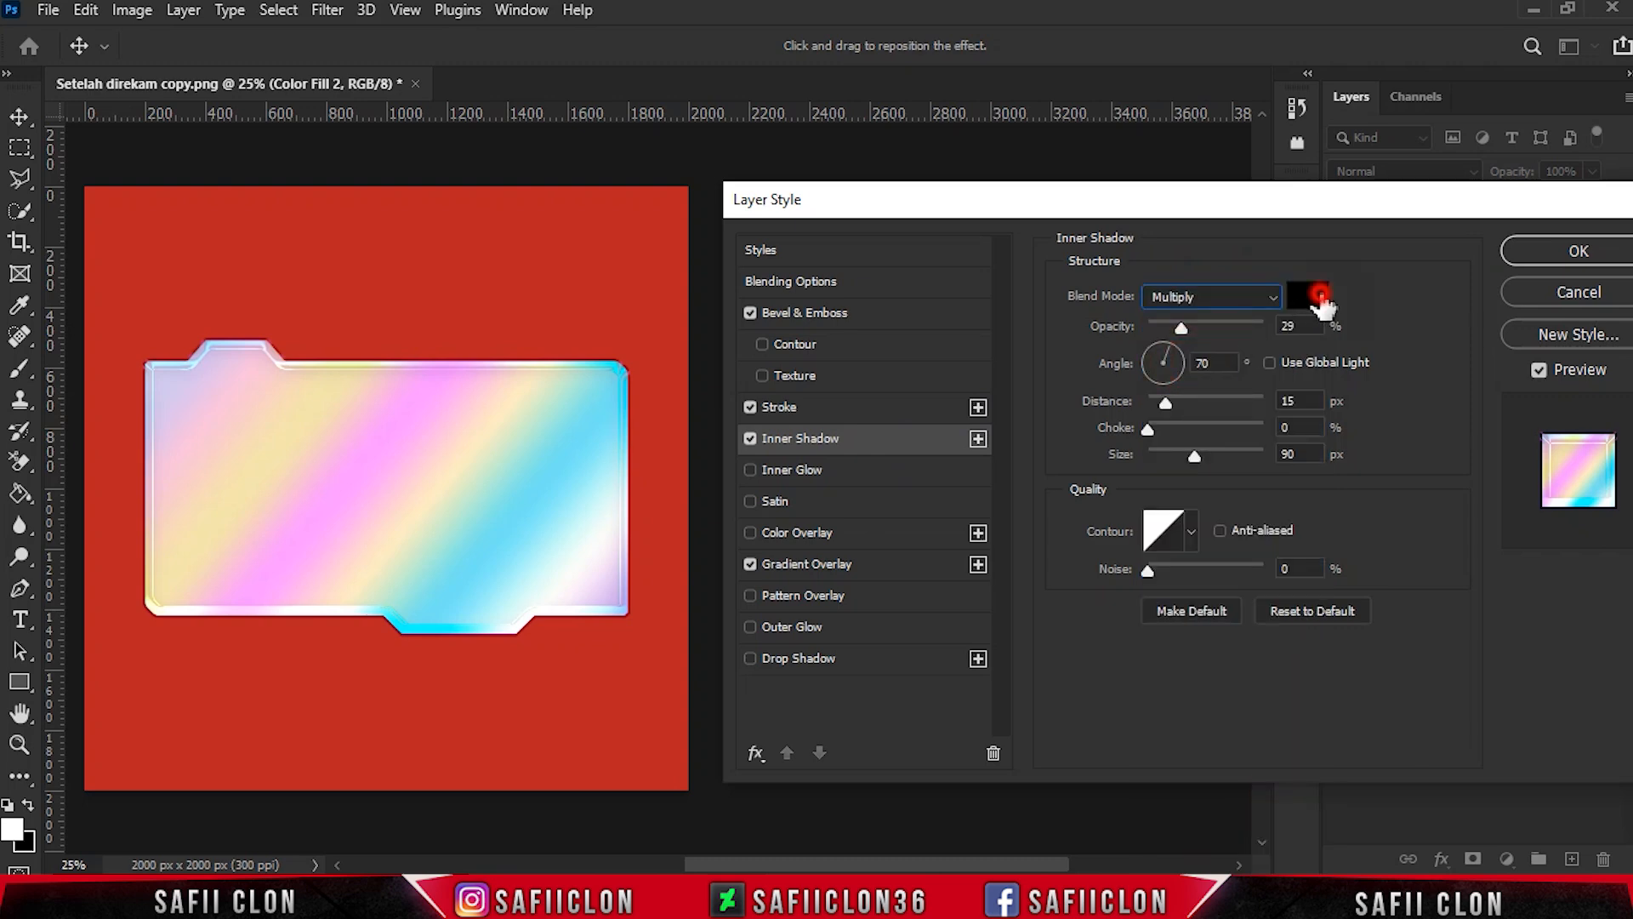
left_click(1320, 298)
left_click(1509, 143)
left_click(1191, 327)
left_click(1182, 327)
left_click(1212, 363)
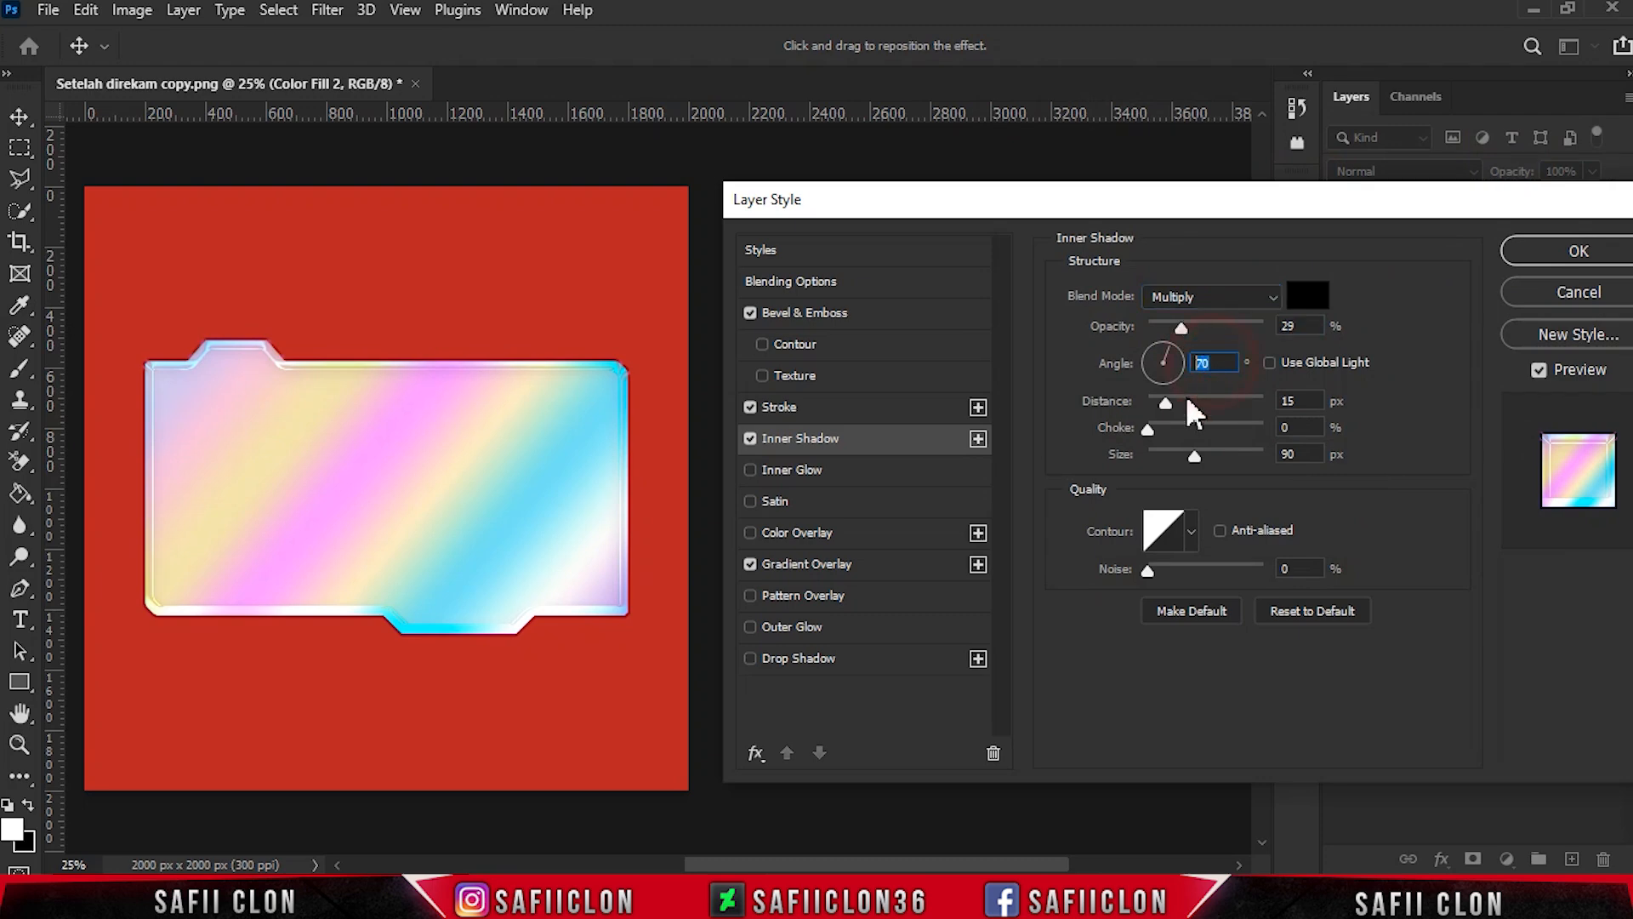
left_click_drag(1166, 401, 1167, 404)
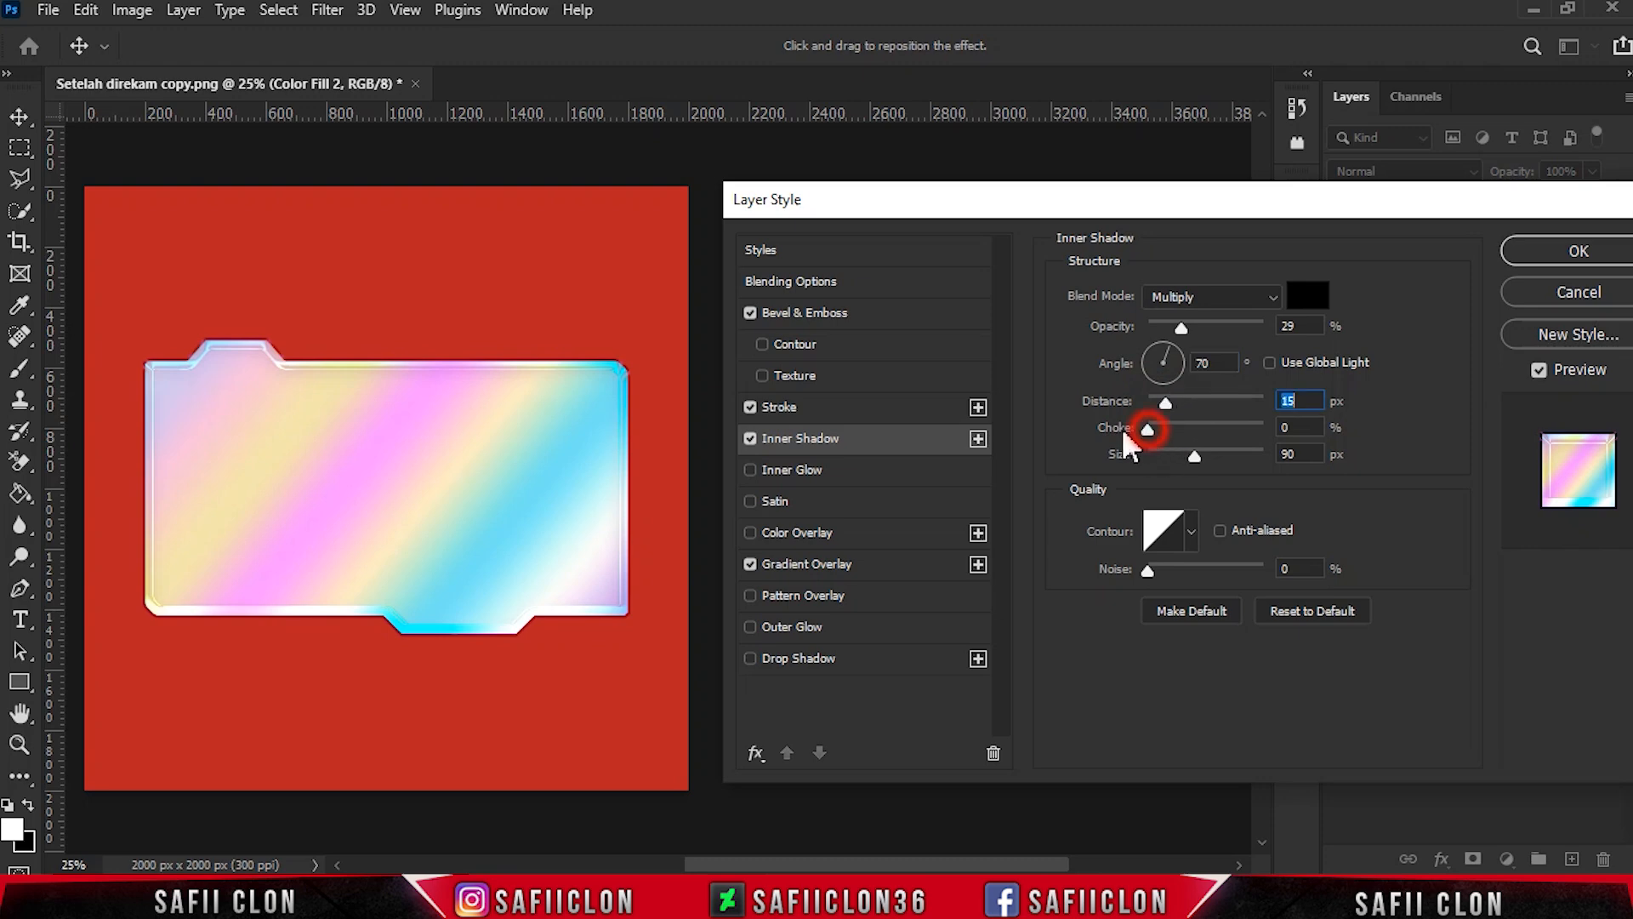
left_click_drag(1195, 452, 1198, 449)
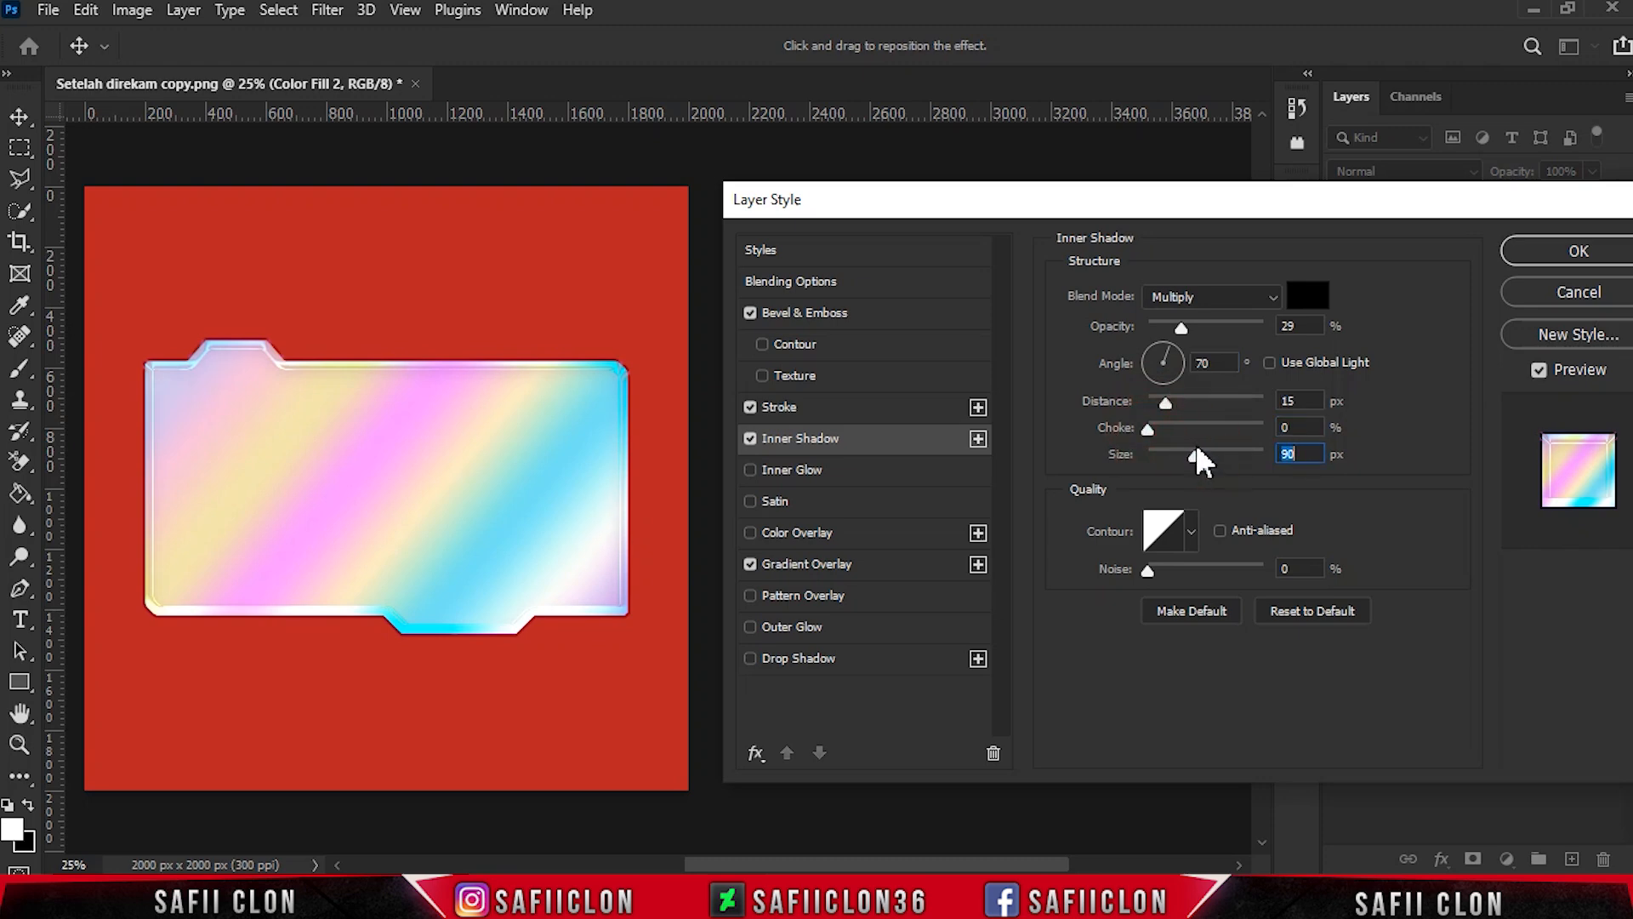
- Add an Inner Glow in Color Dodge mode at 35% opacity with colour feff84
left_click(790, 467)
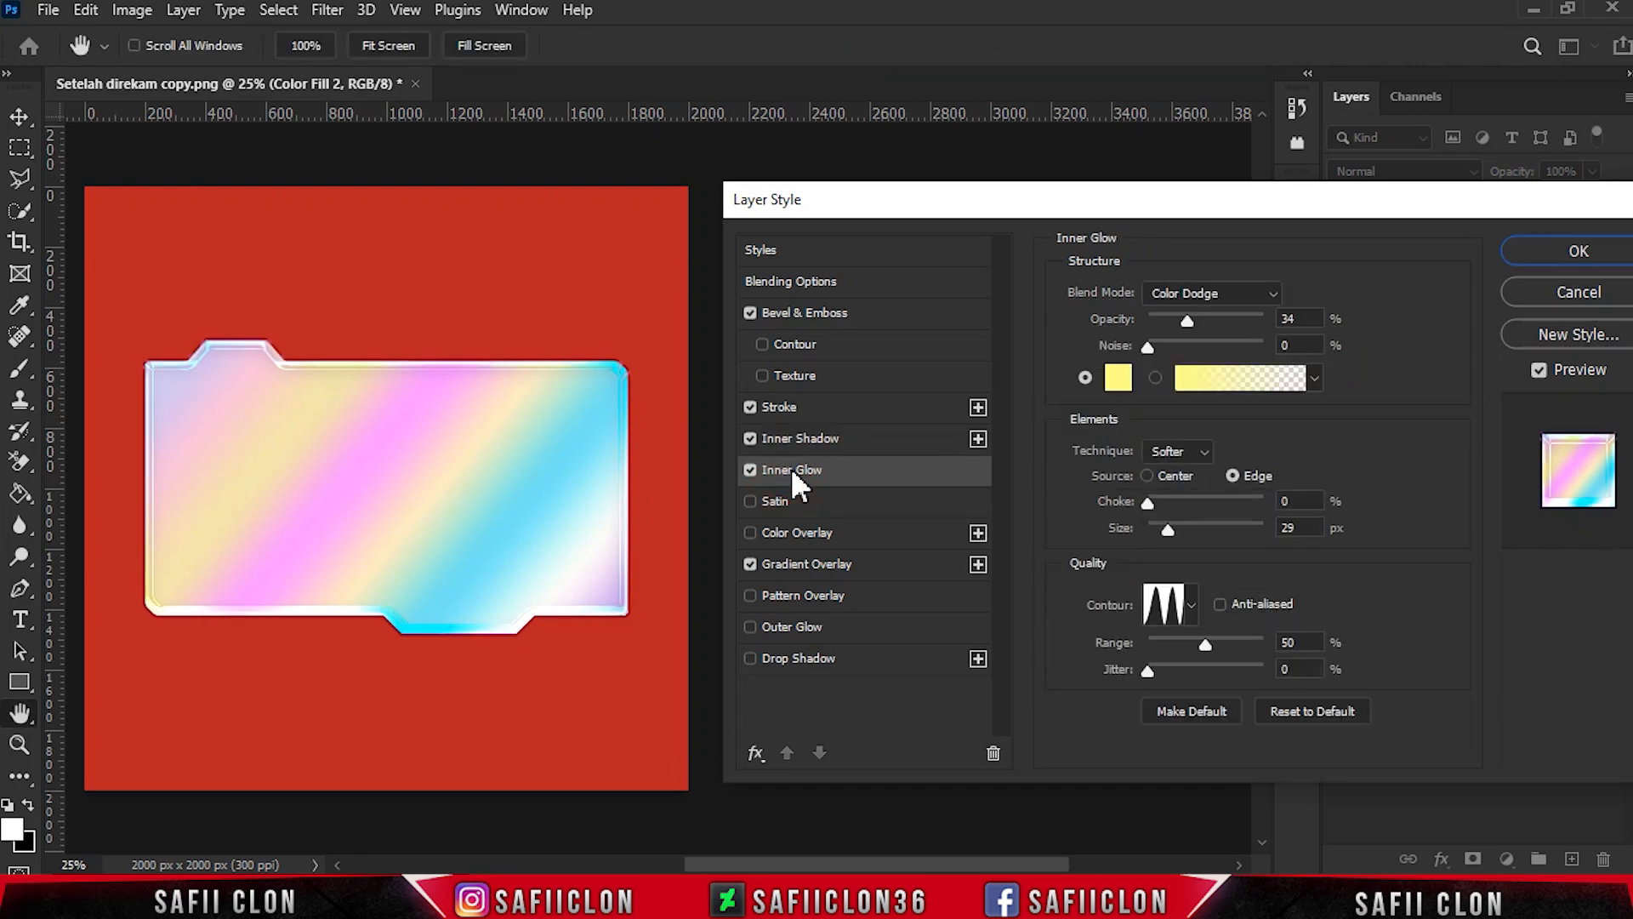
left_click(1257, 293)
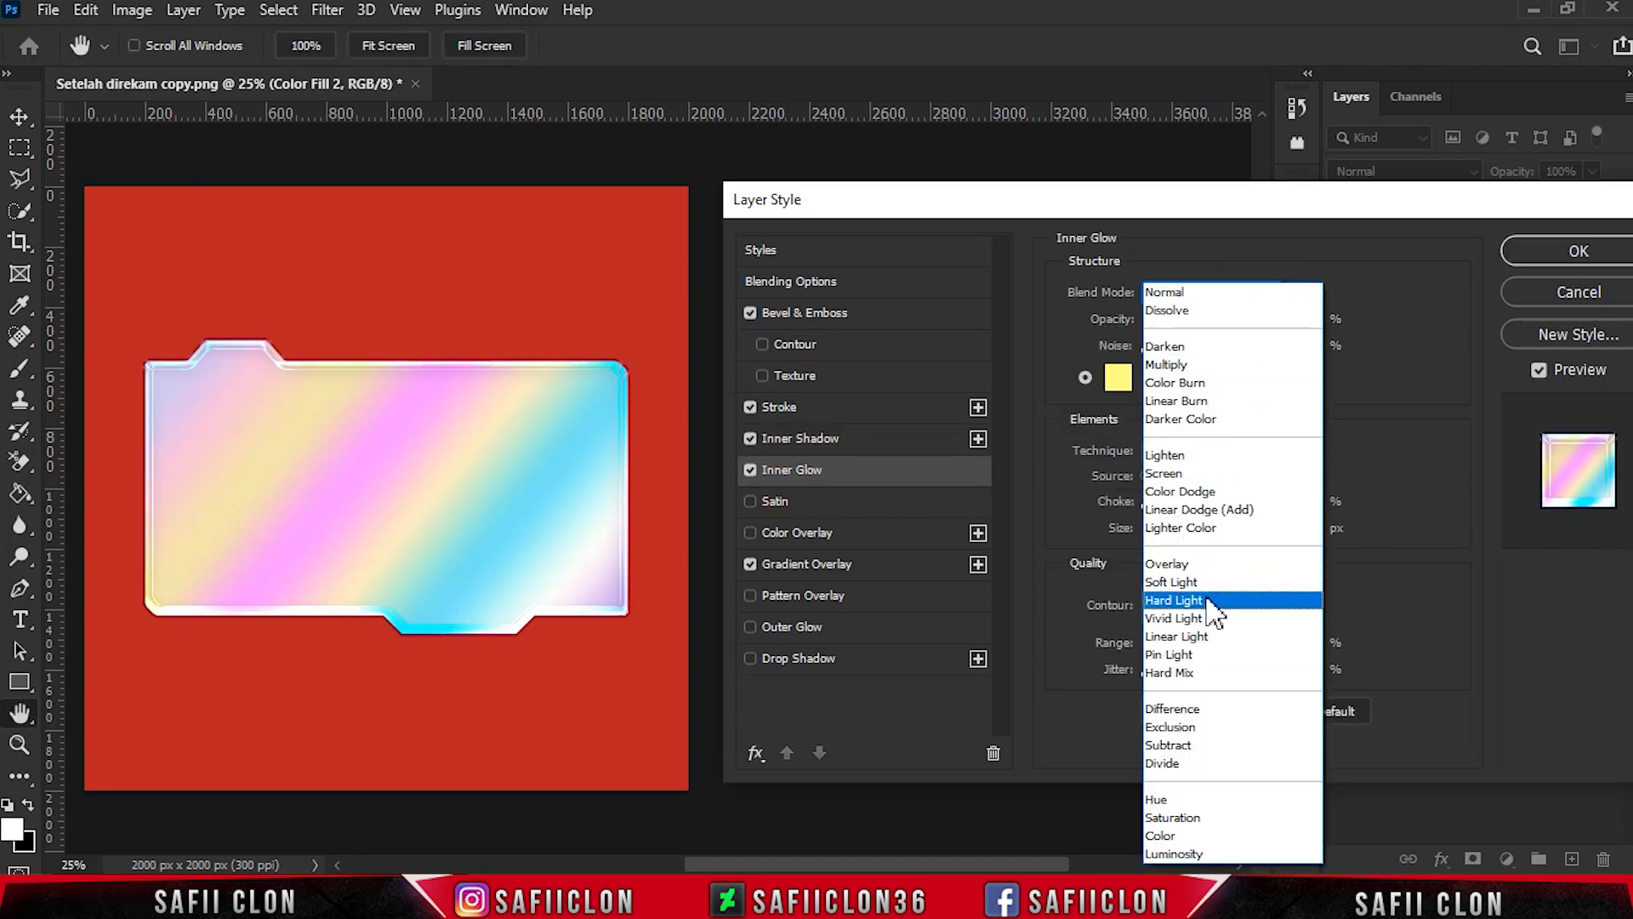
left_click(1206, 493)
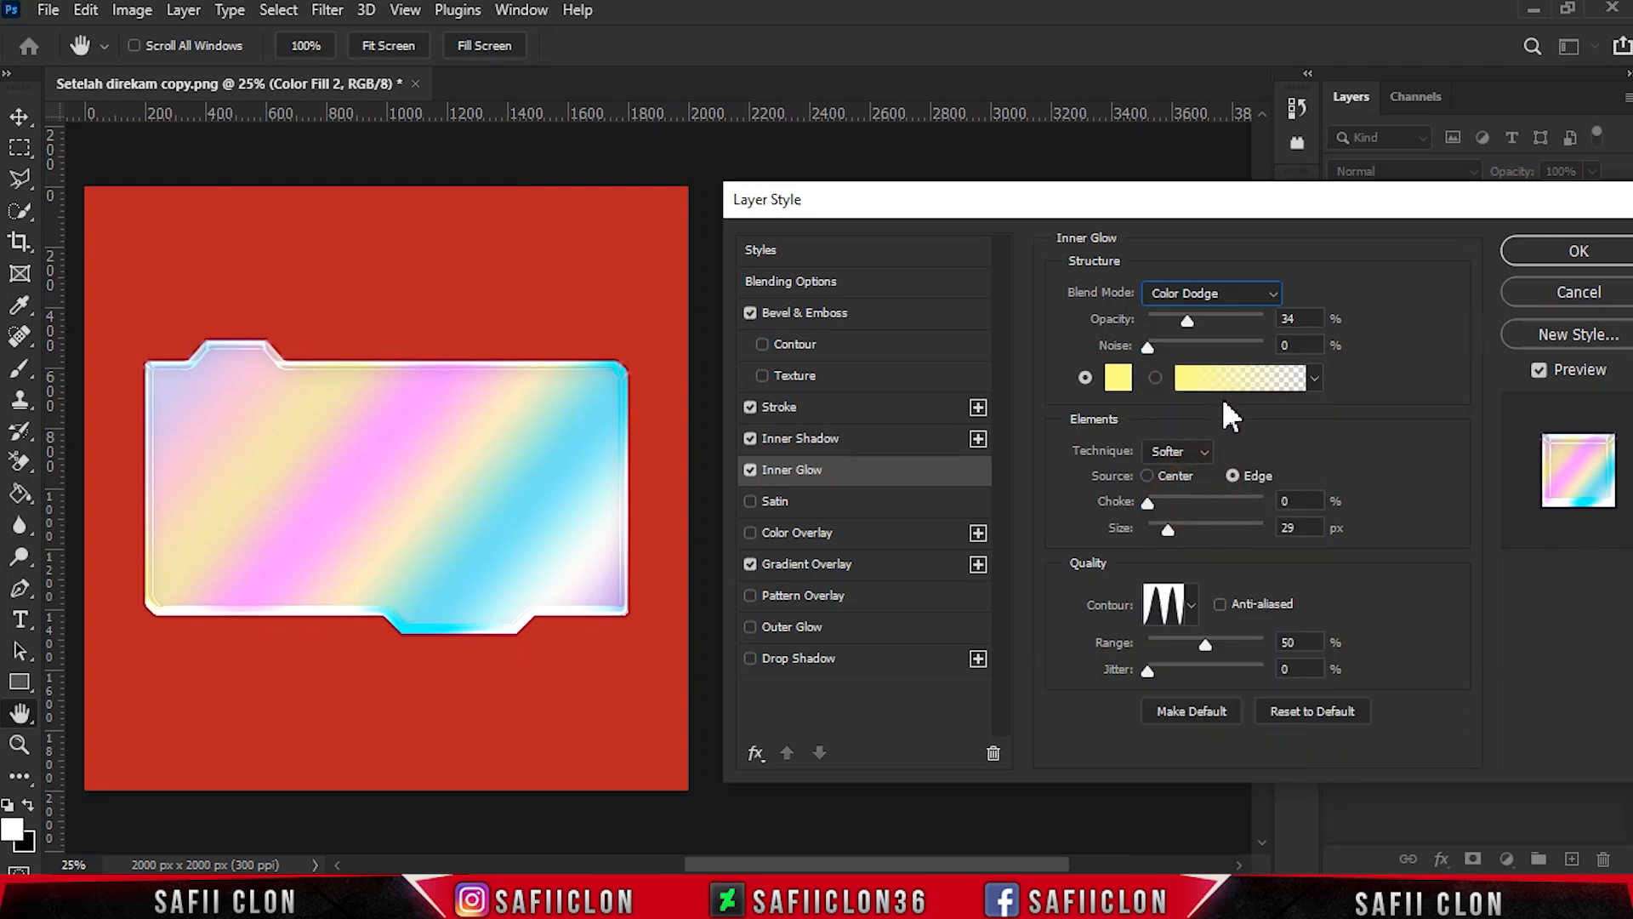
left_click_drag(1192, 319, 1190, 311)
left_click(1119, 379)
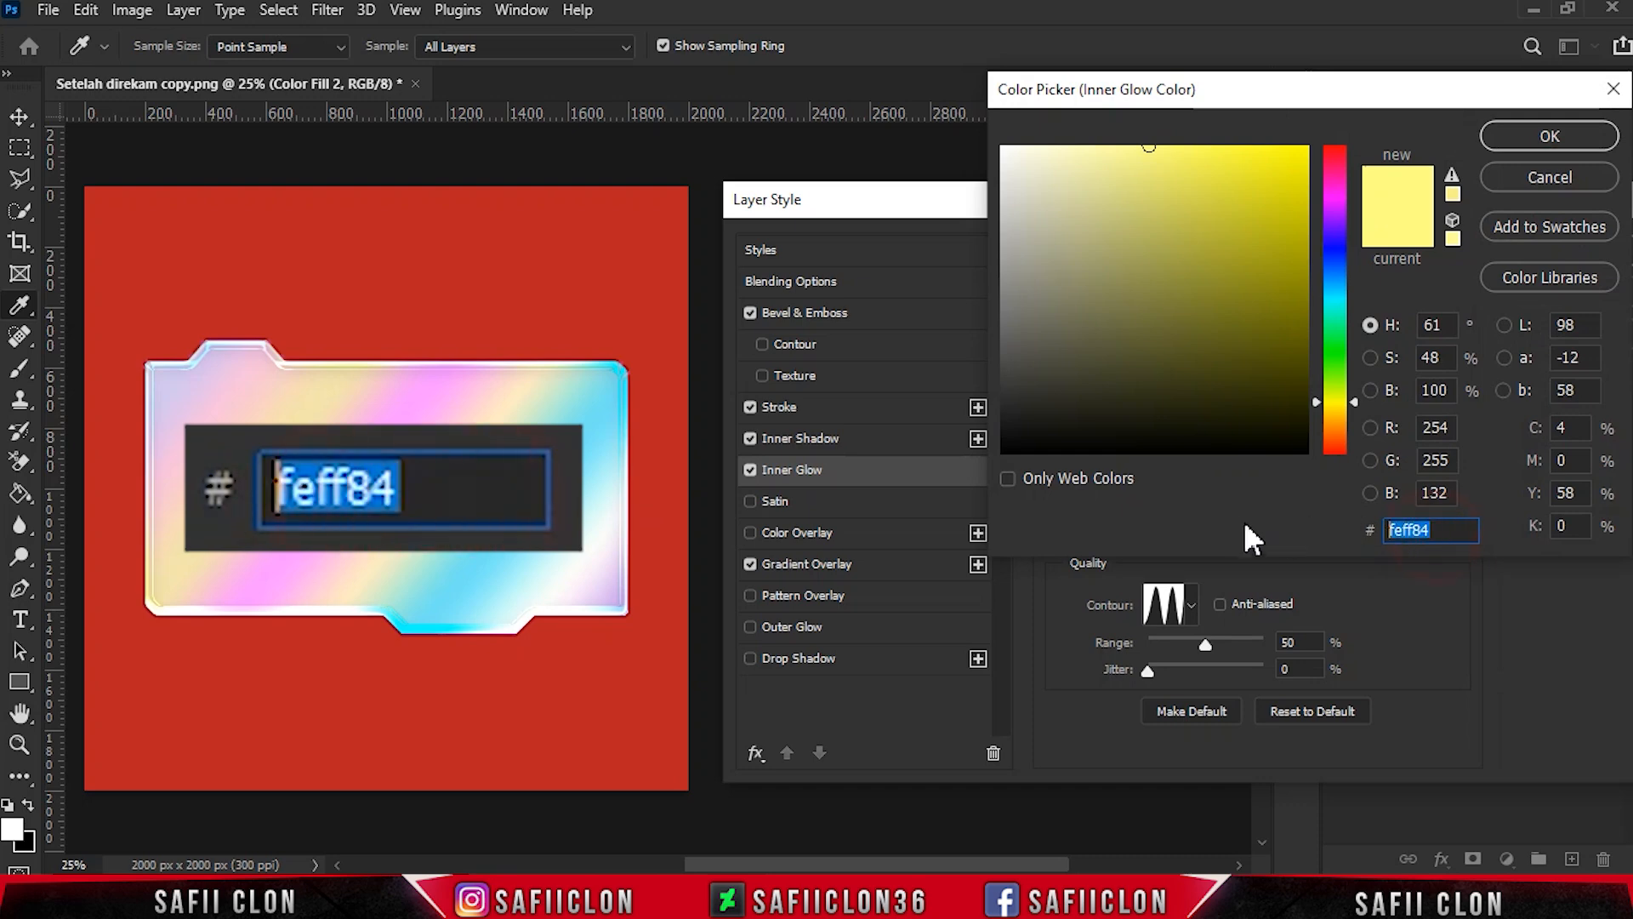
left_click(1550, 136)
- Set the Inner Glow to 0% choke and 29 px size with the multi-peak contour, and adjust its range
left_click(1148, 503)
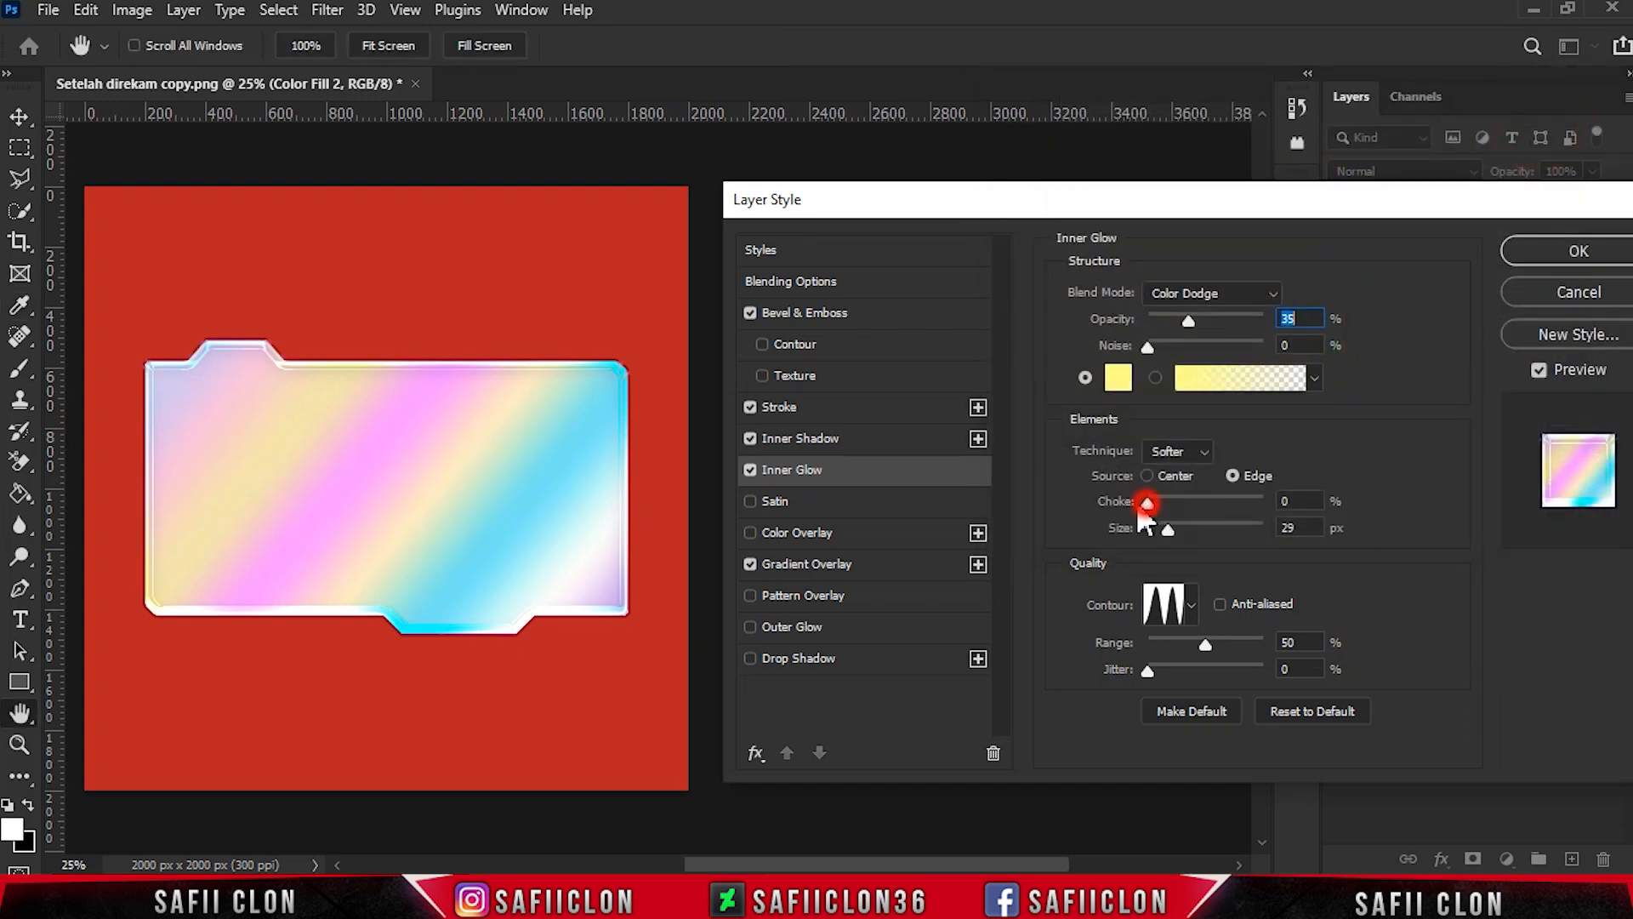
left_click_drag(1177, 532, 1169, 528)
left_click(1192, 605)
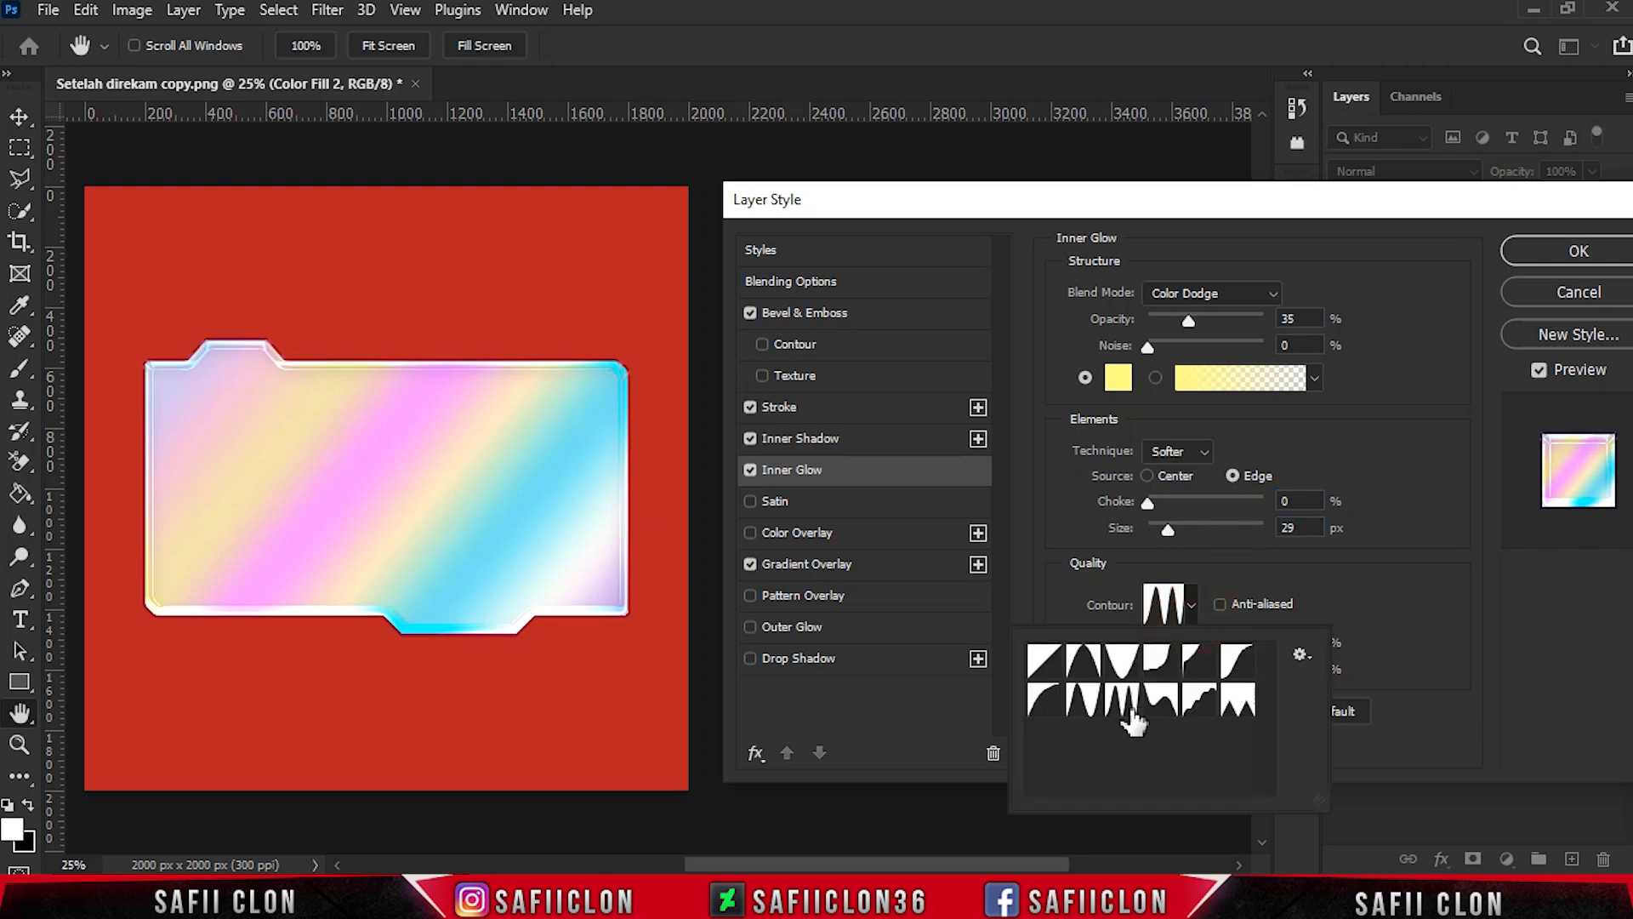
left_click(1194, 605)
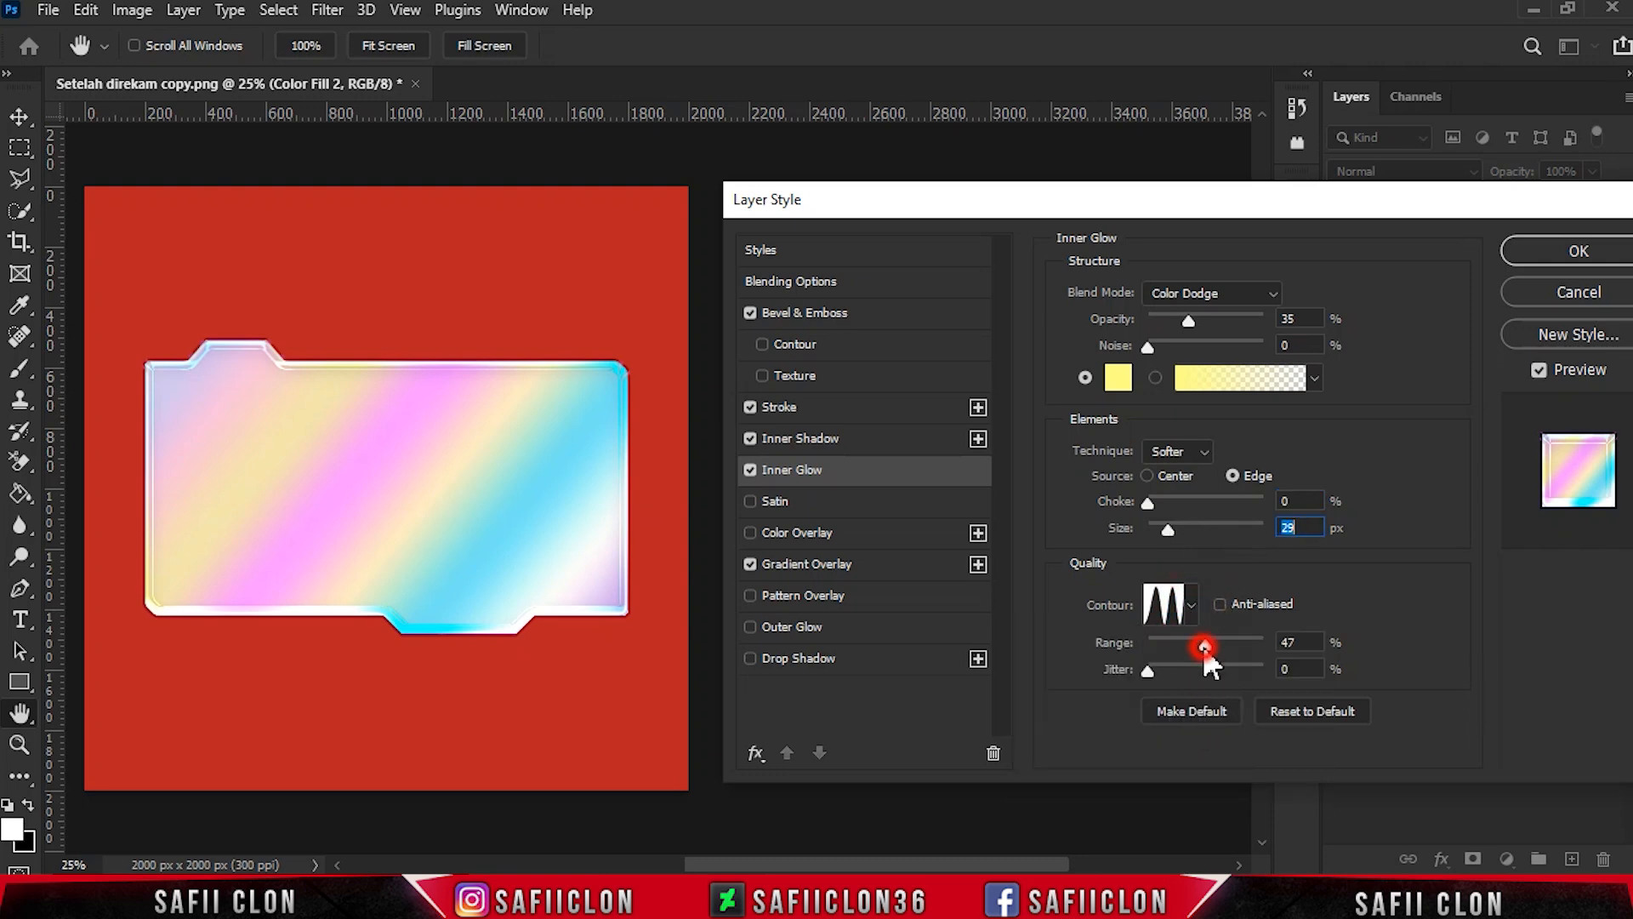
- Add a Satin effect in Overlay mode with colour 000000
left_click(775, 502)
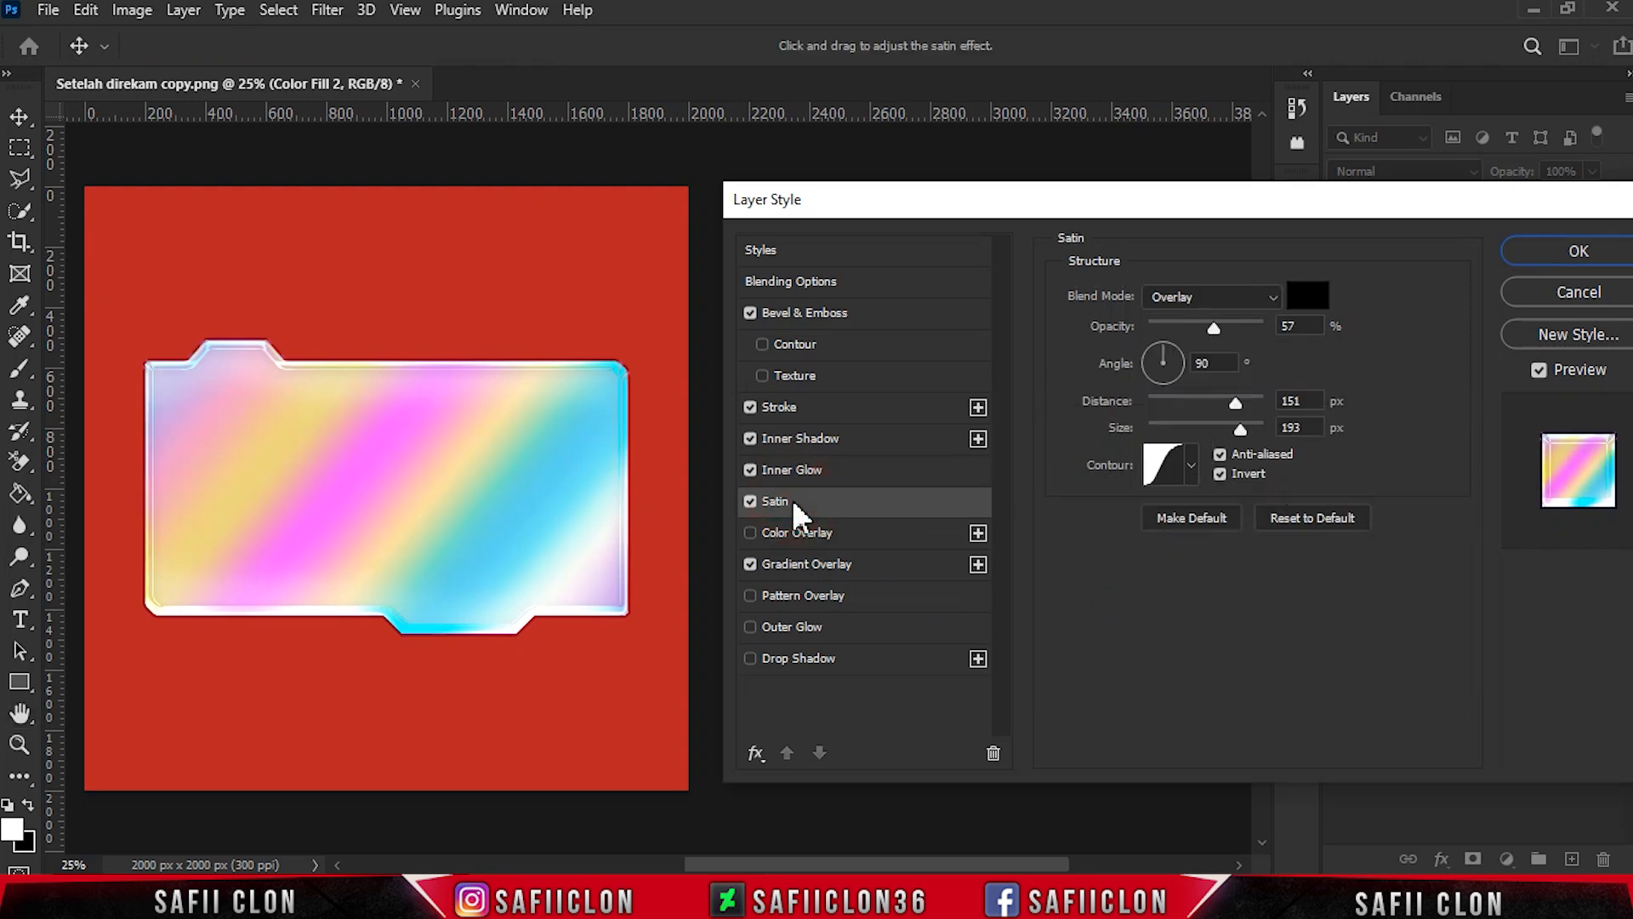
left_click(1197, 294)
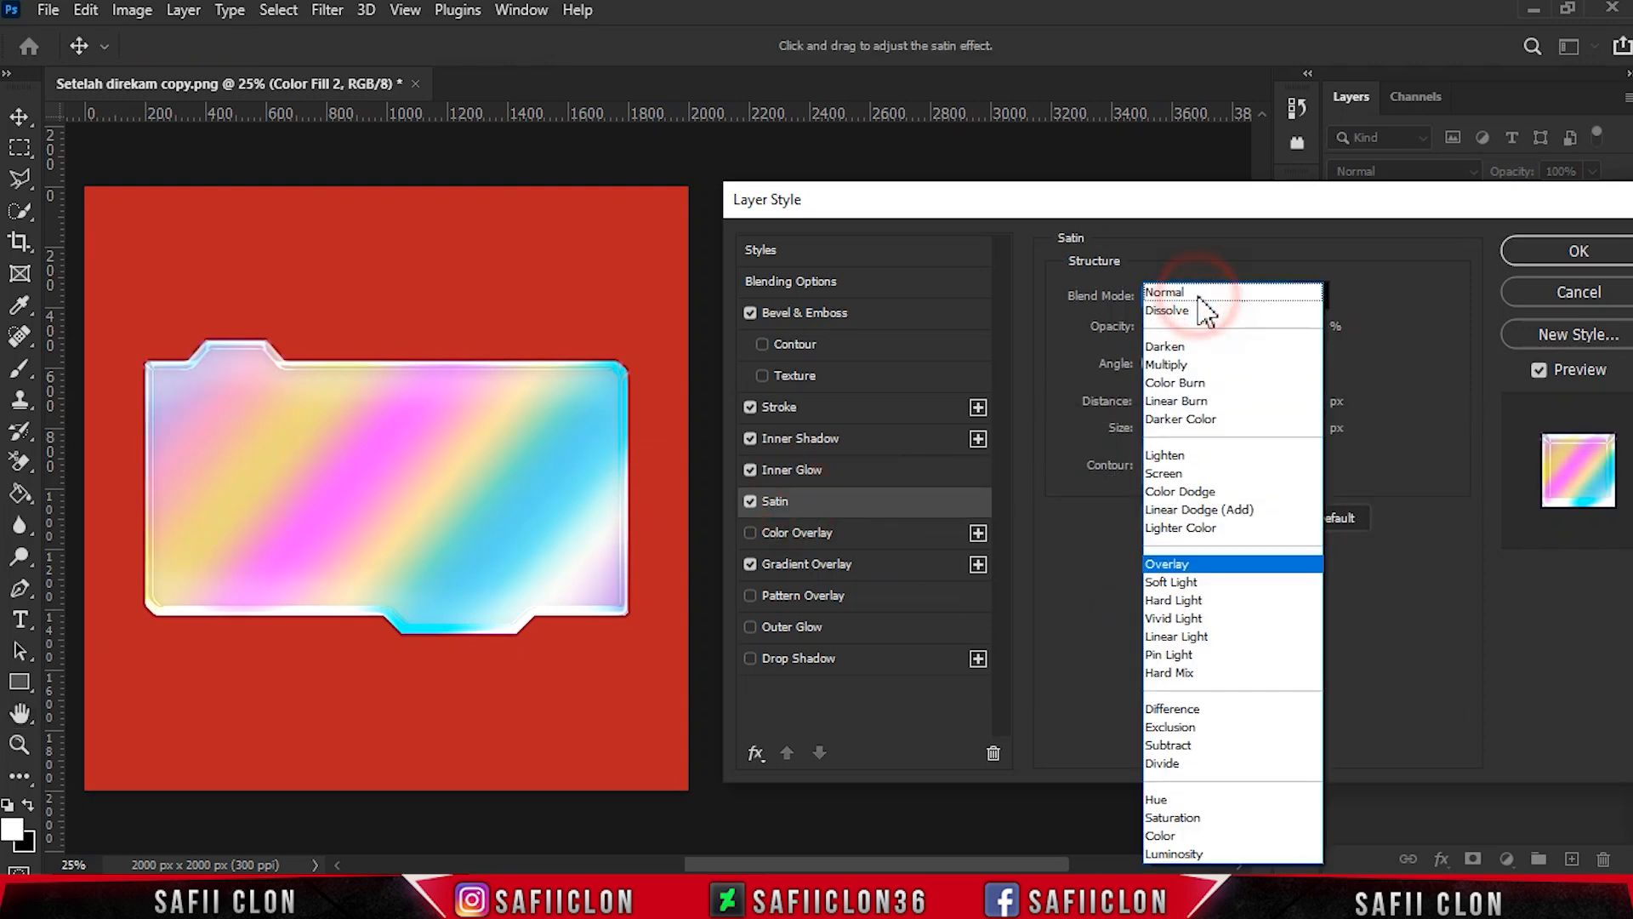
left_click(1167, 557)
left_click(1307, 304)
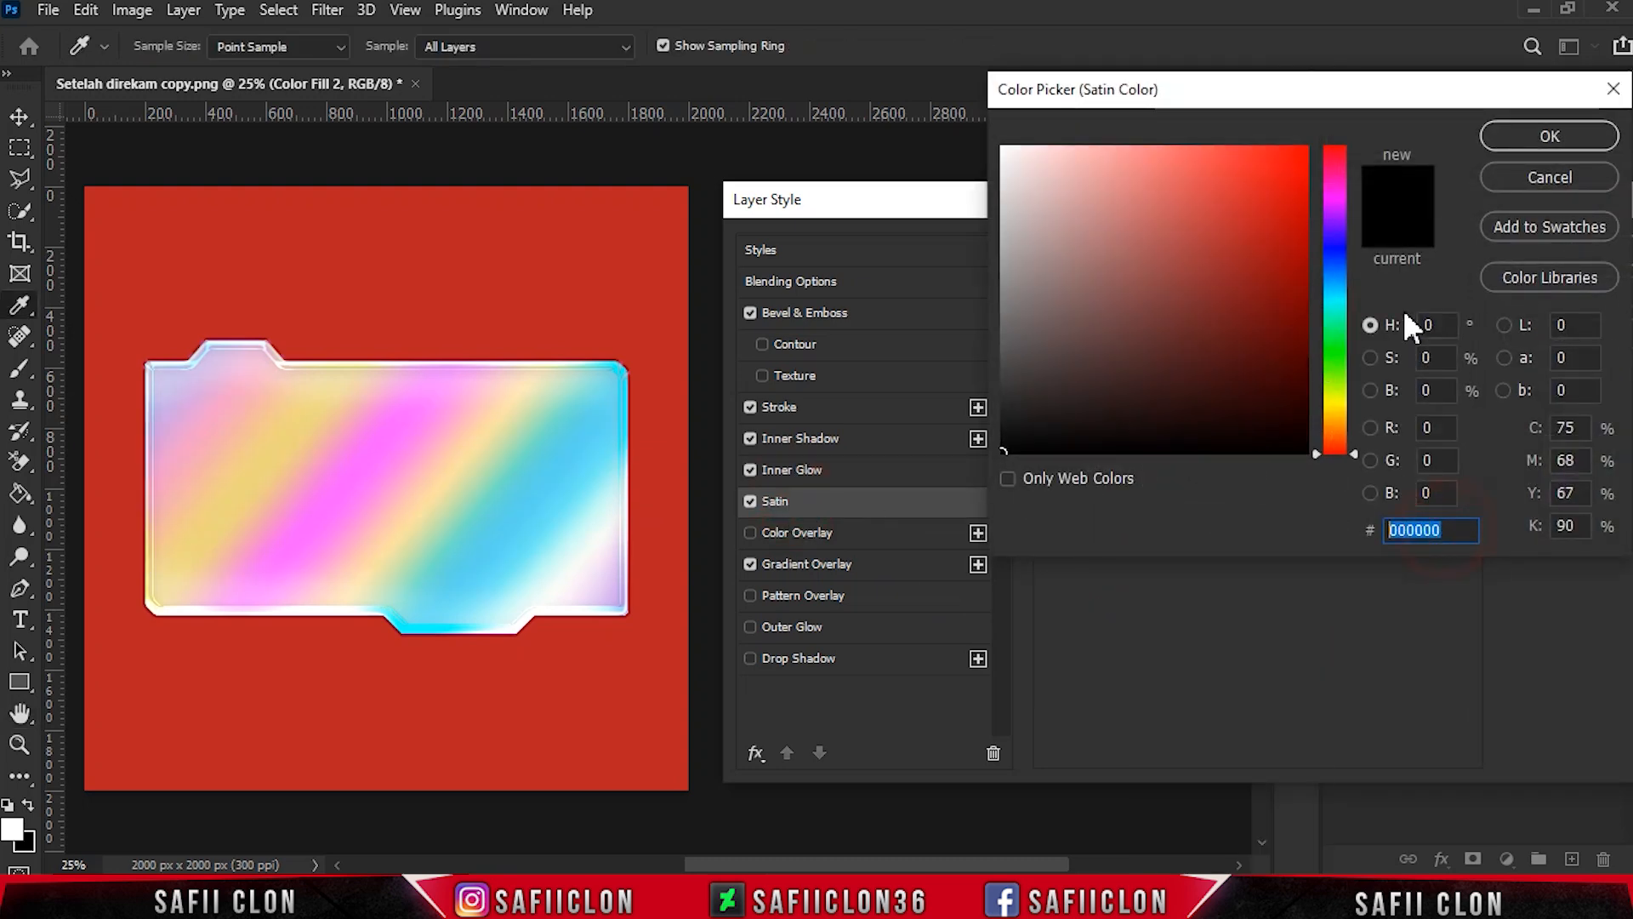
left_click(1509, 143)
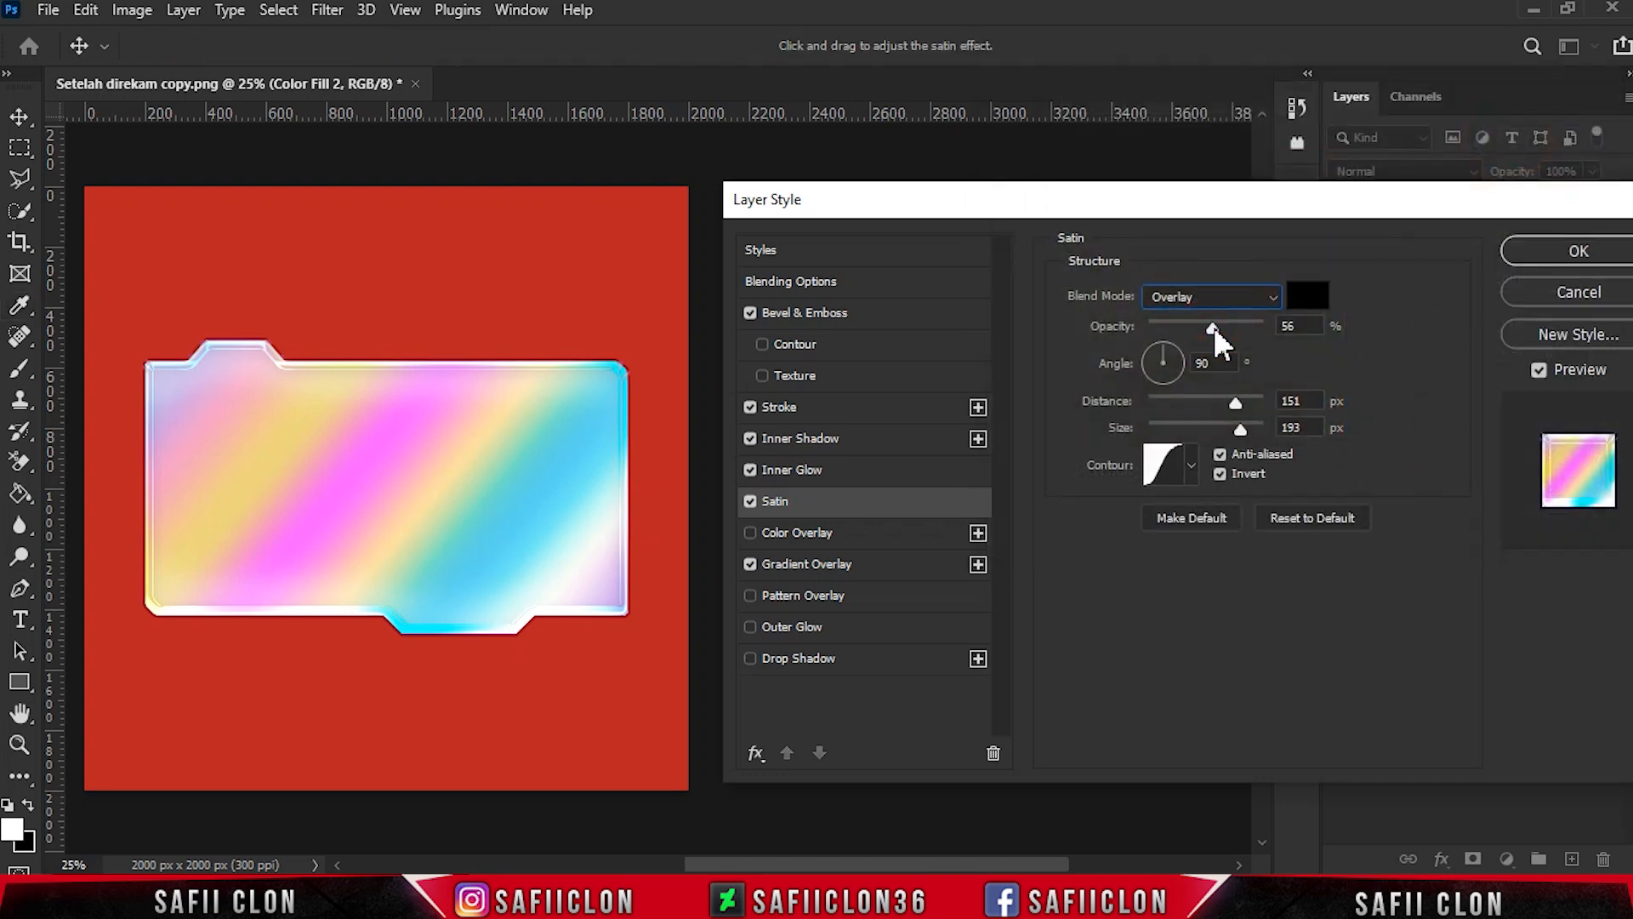
- Set the Satin to 57% opacity, 151 px distance and 193 px size, and apply the layer style
left_click_drag(1215, 331, 1217, 331)
left_click(1307, 400)
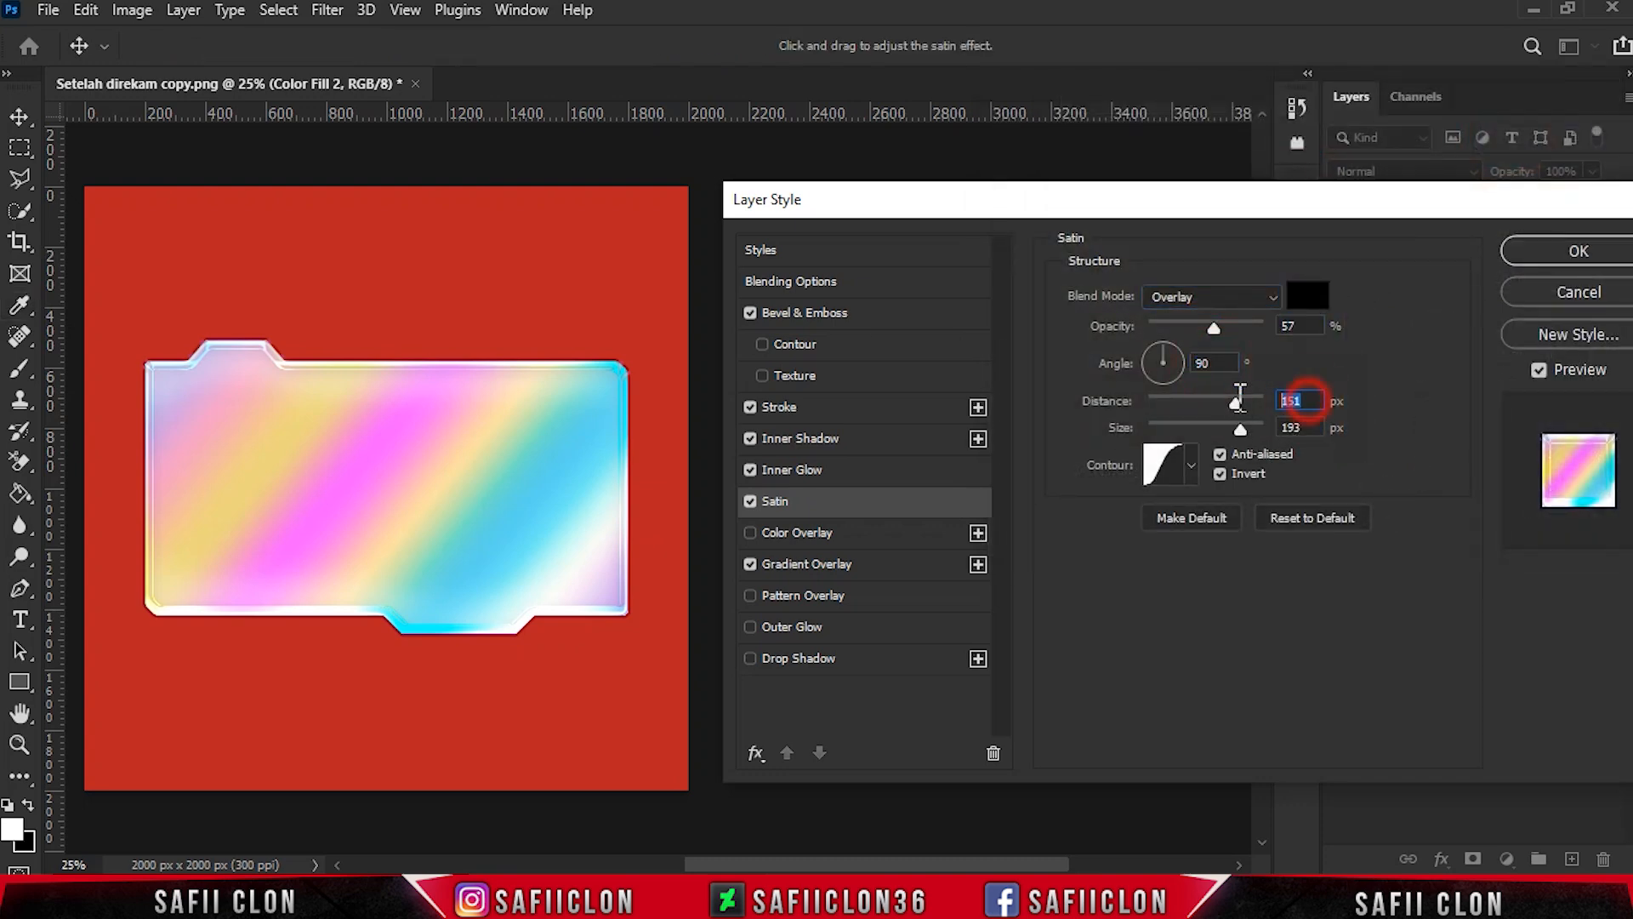
left_click_drag(1237, 402, 1236, 402)
left_click(1190, 465)
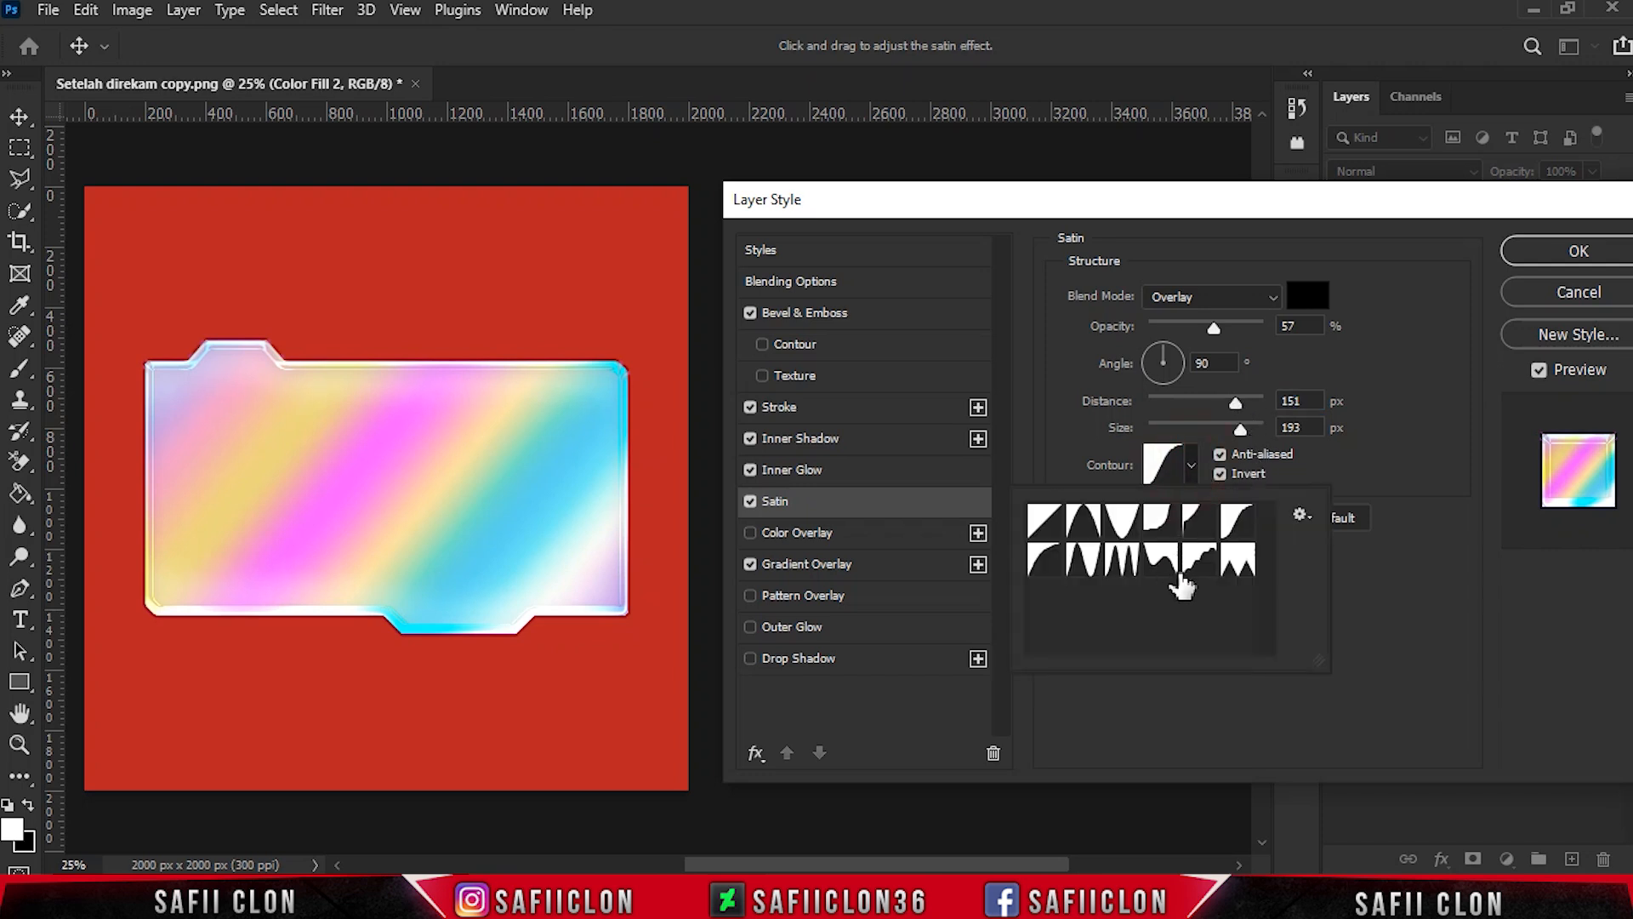
left_click(1193, 470)
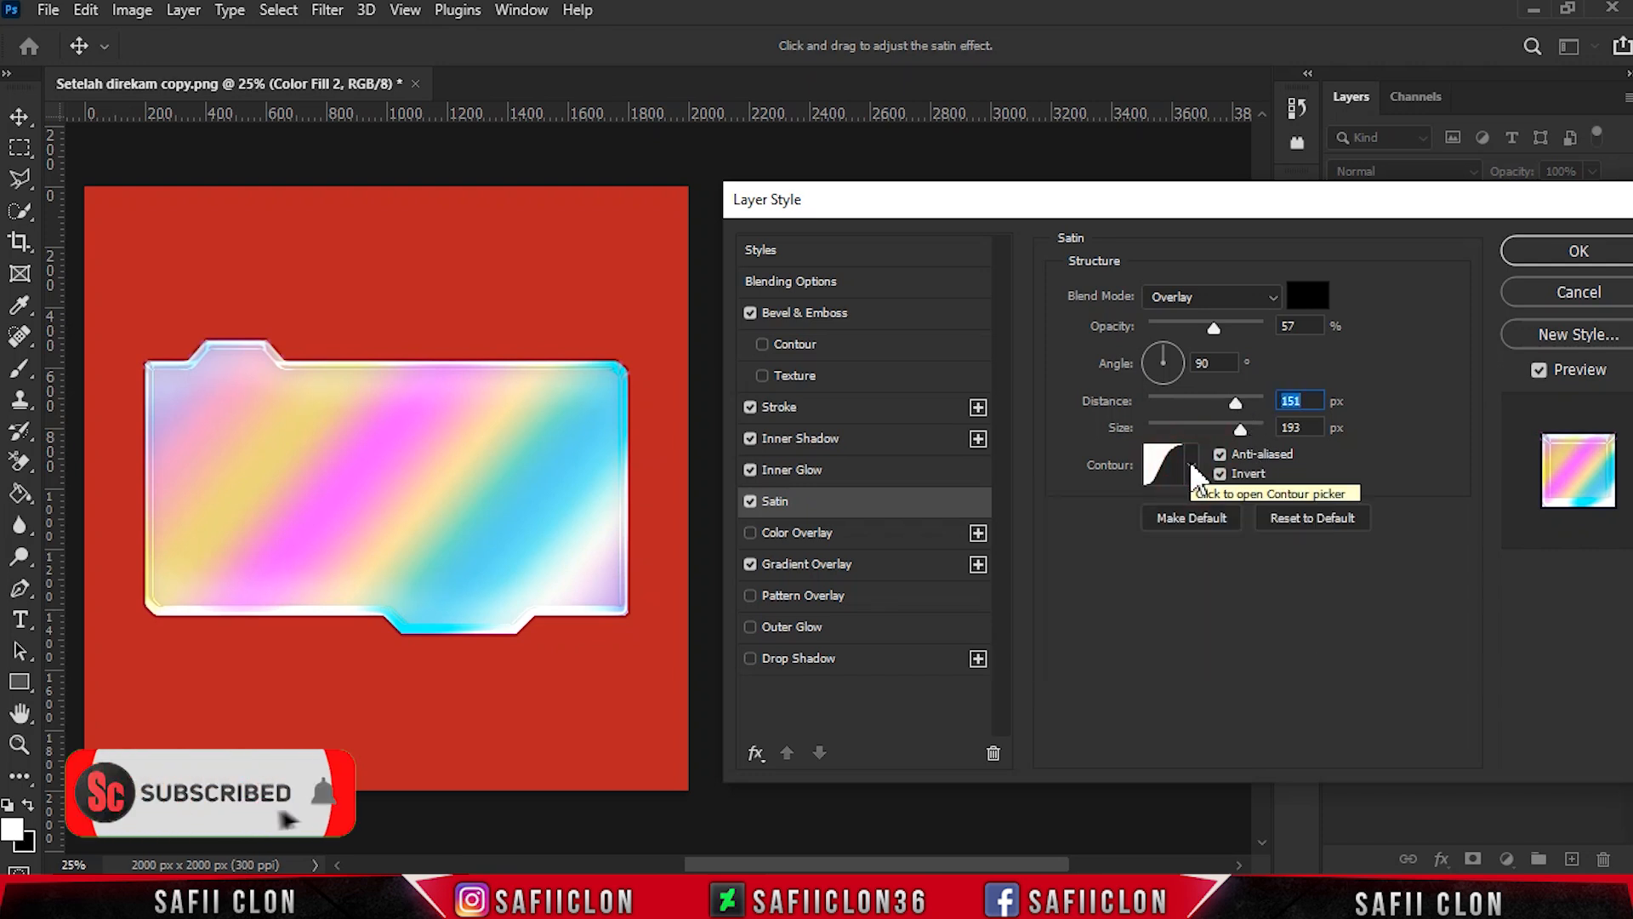
left_click_drag(1463, 205, 1032, 186)
left_click(1157, 238)
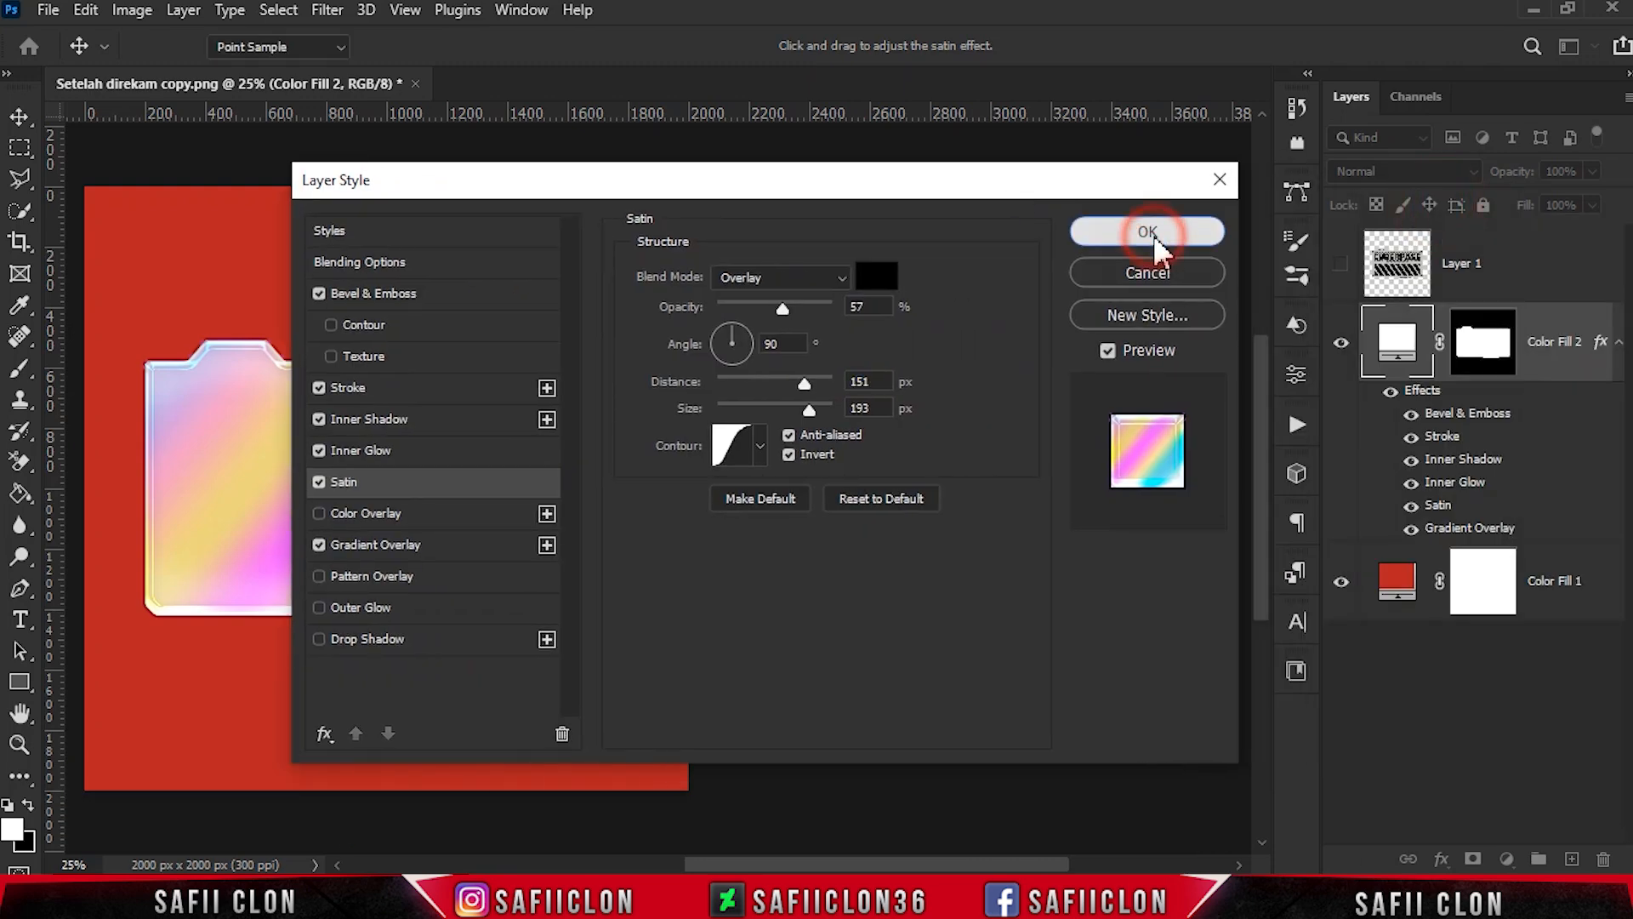
- Show the Cyberpass artwork on Layer 1 and duplicate that layer
left_click(1528, 266)
left_click_drag(1060, 864, 974, 860)
left_click(1340, 267)
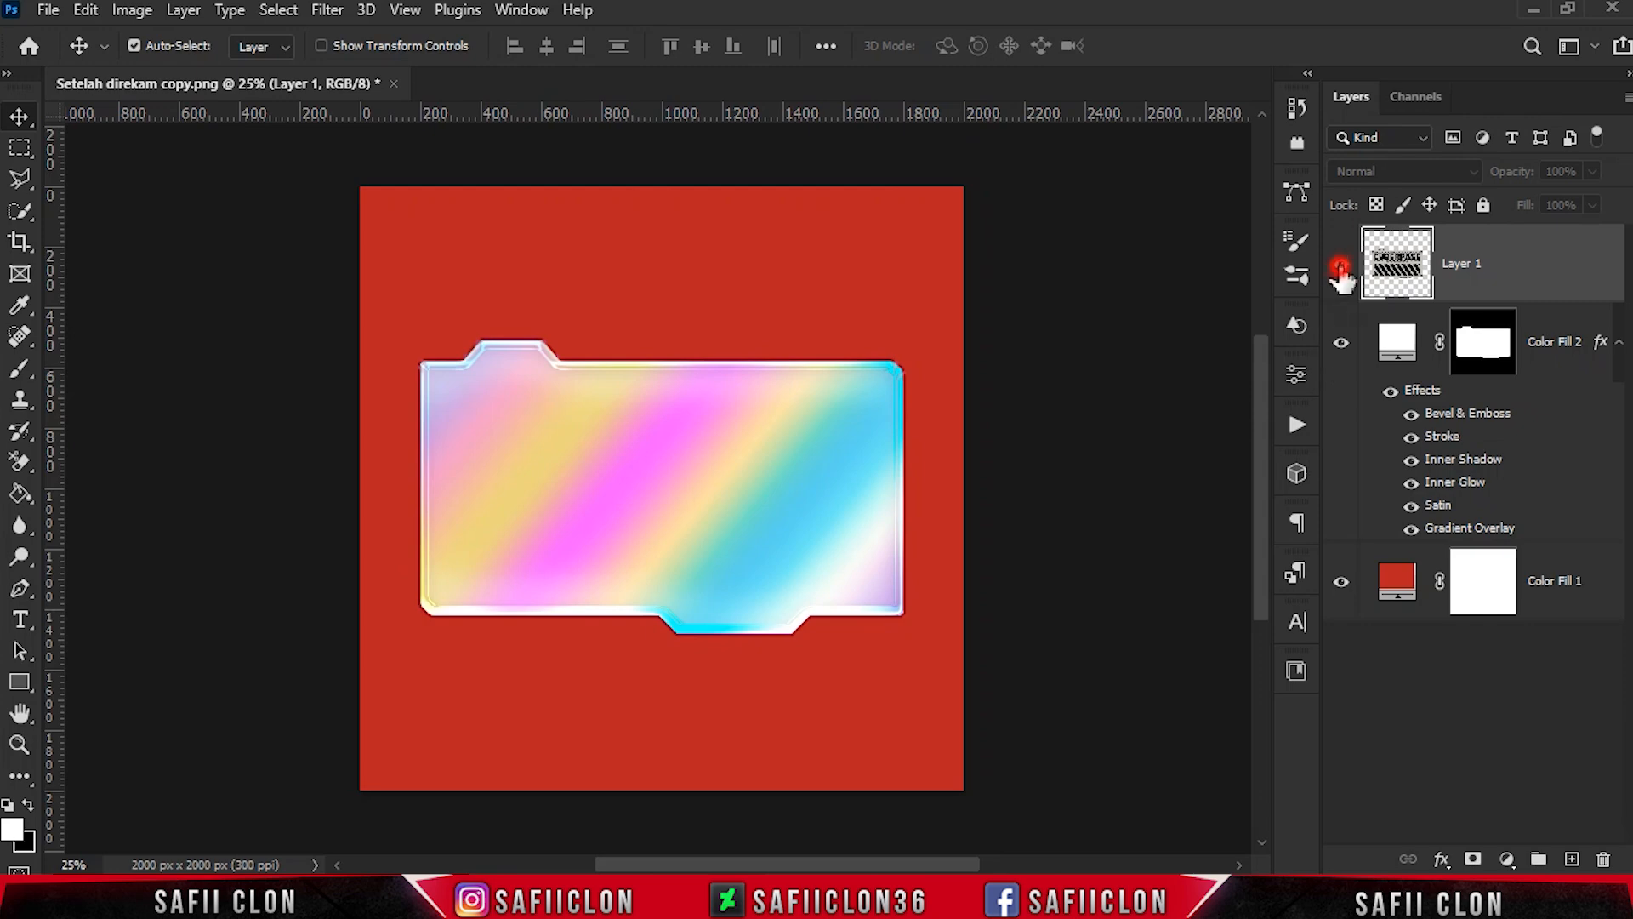
right_click(1511, 266)
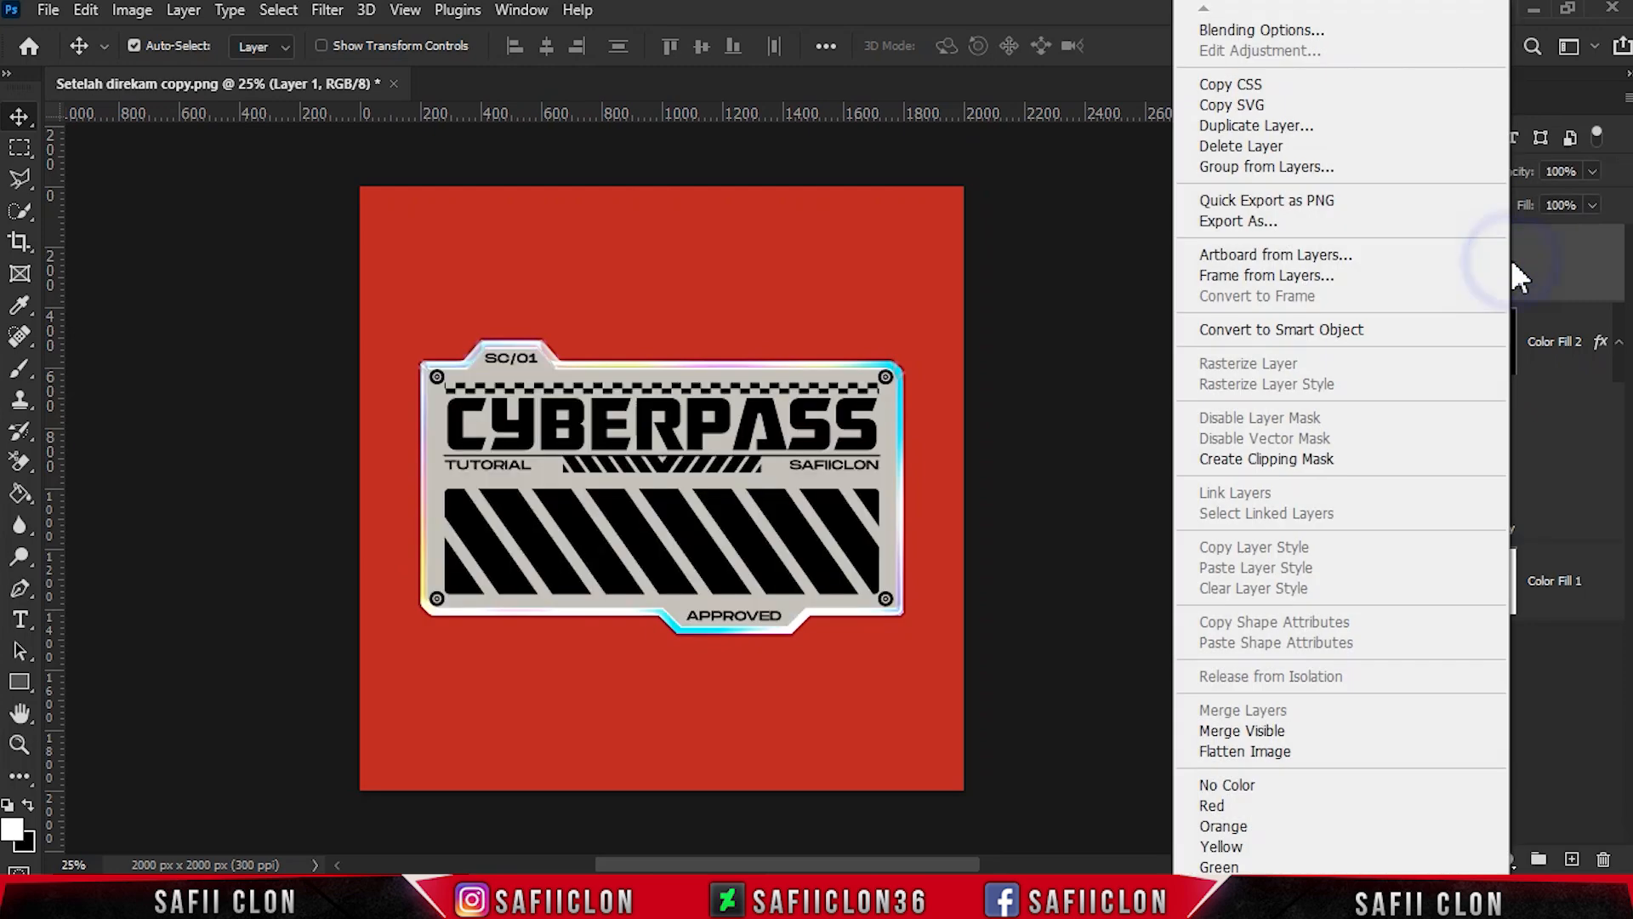
left_click(1233, 127)
left_click(1016, 228)
- Rename the duplicated artwork layer WHITE and the original Layer 1 BLACK
double_click(1468, 264)
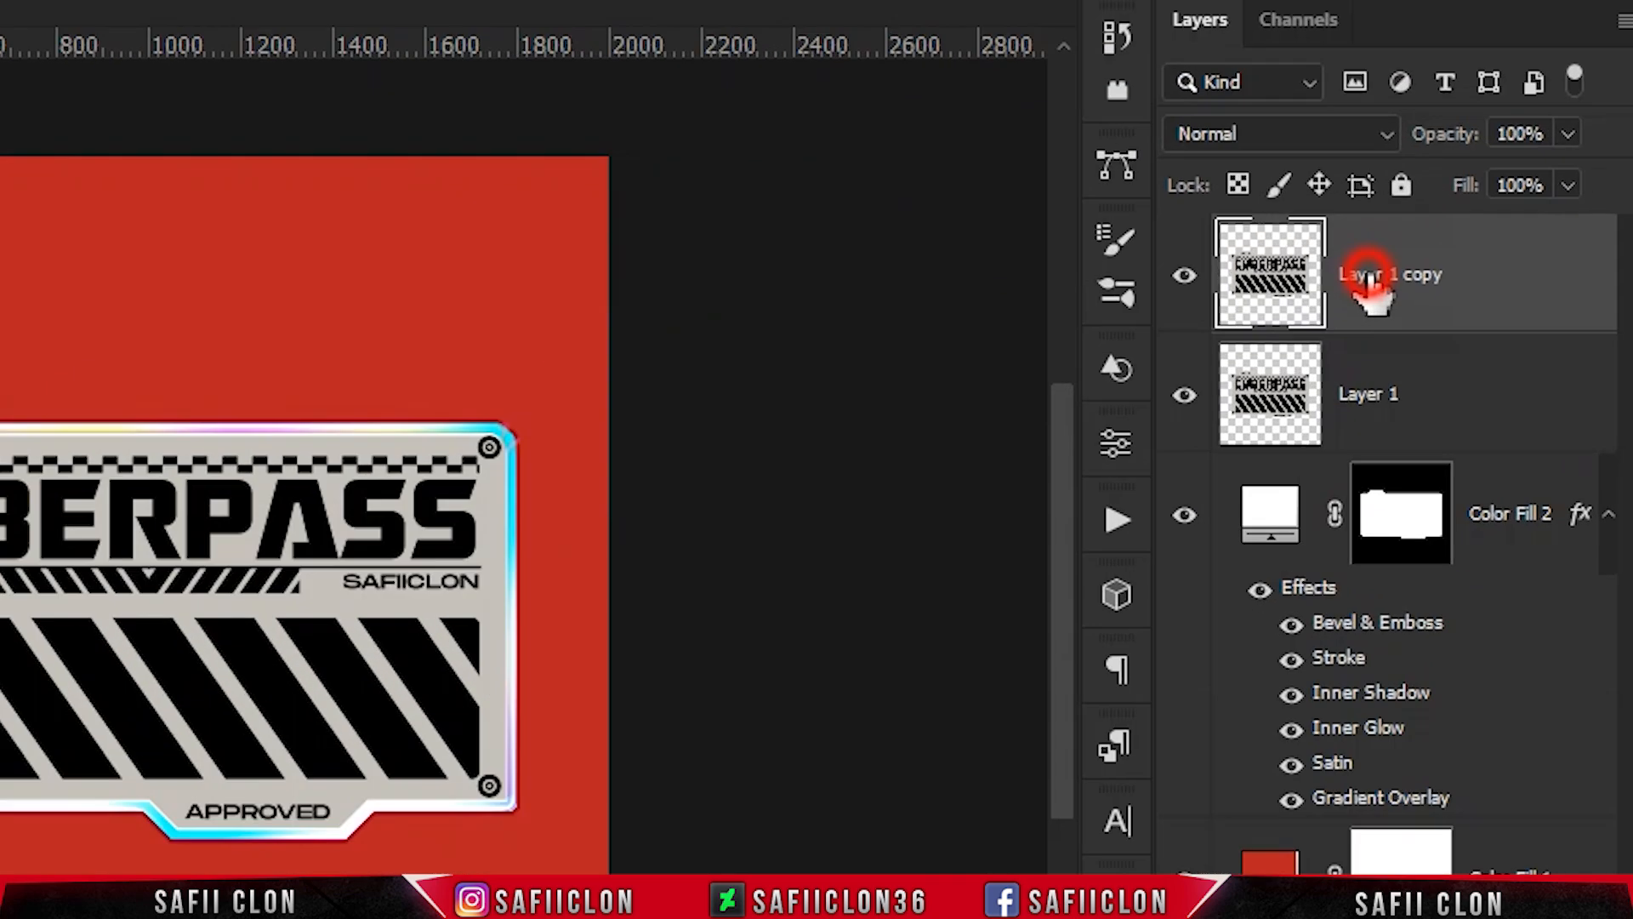
type("WHITE")
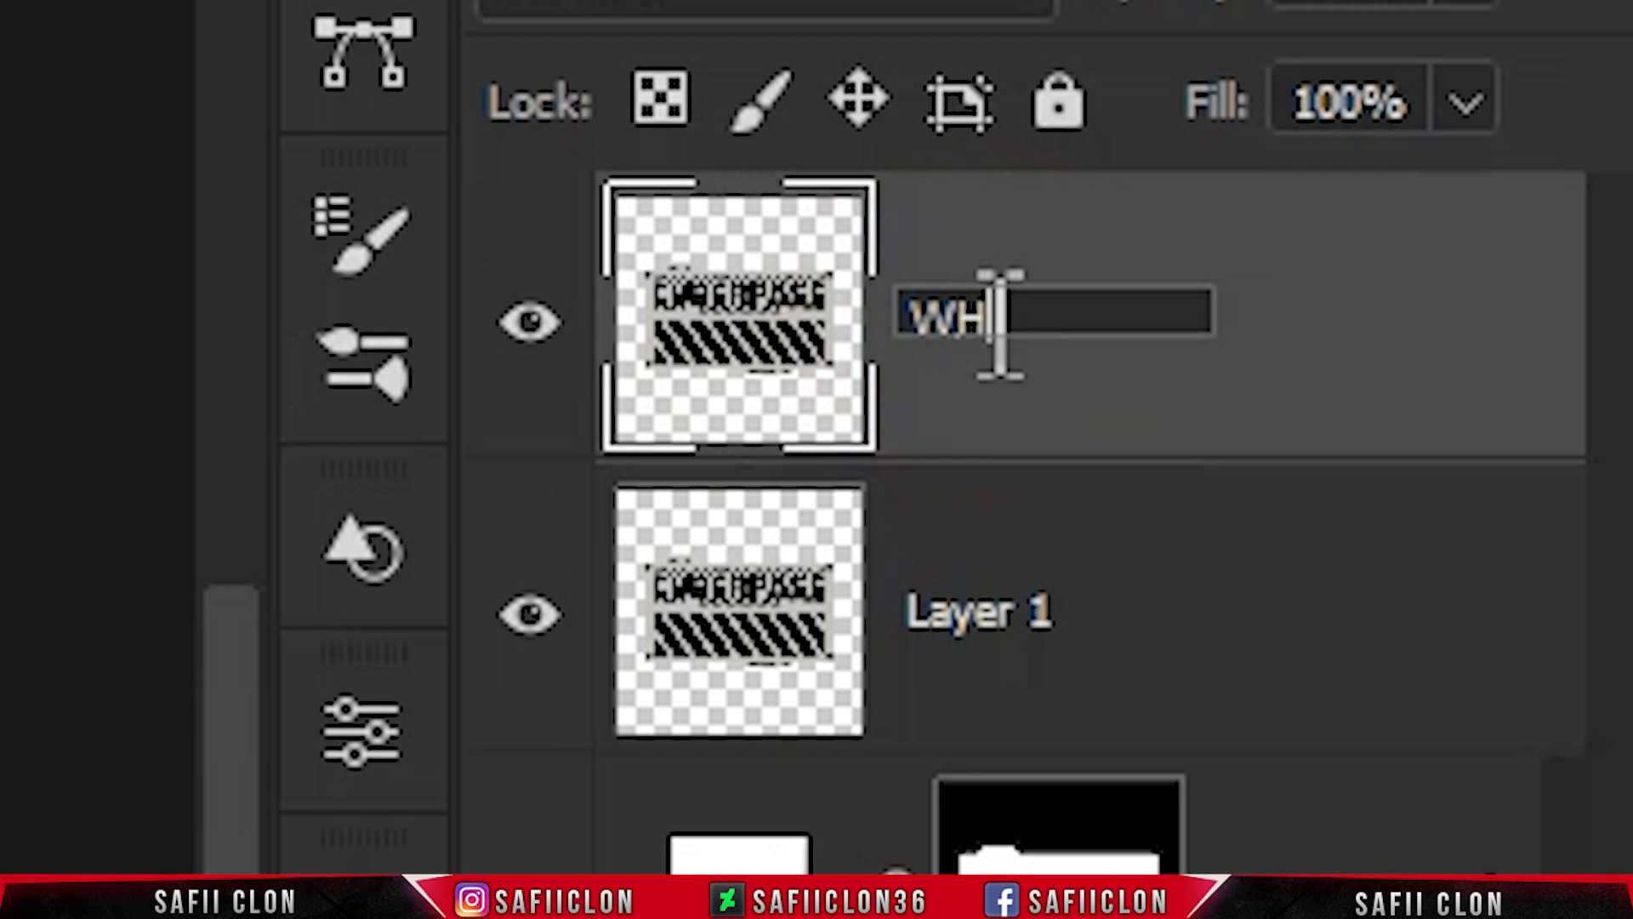
left_click(1393, 311)
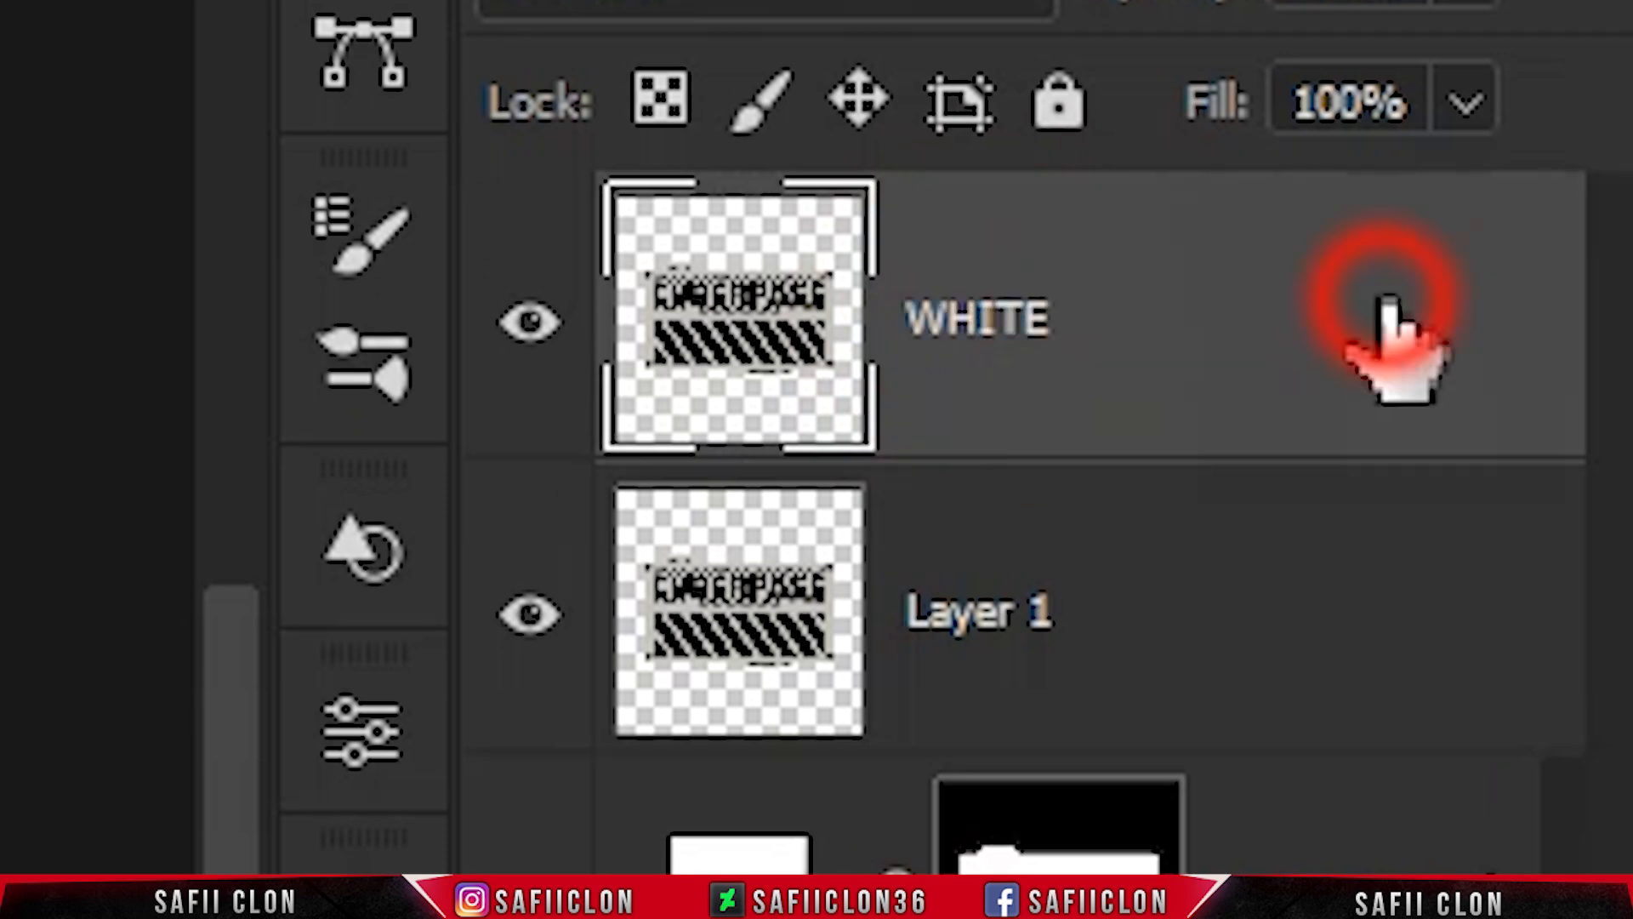
double_click(1020, 617)
type("BLACK")
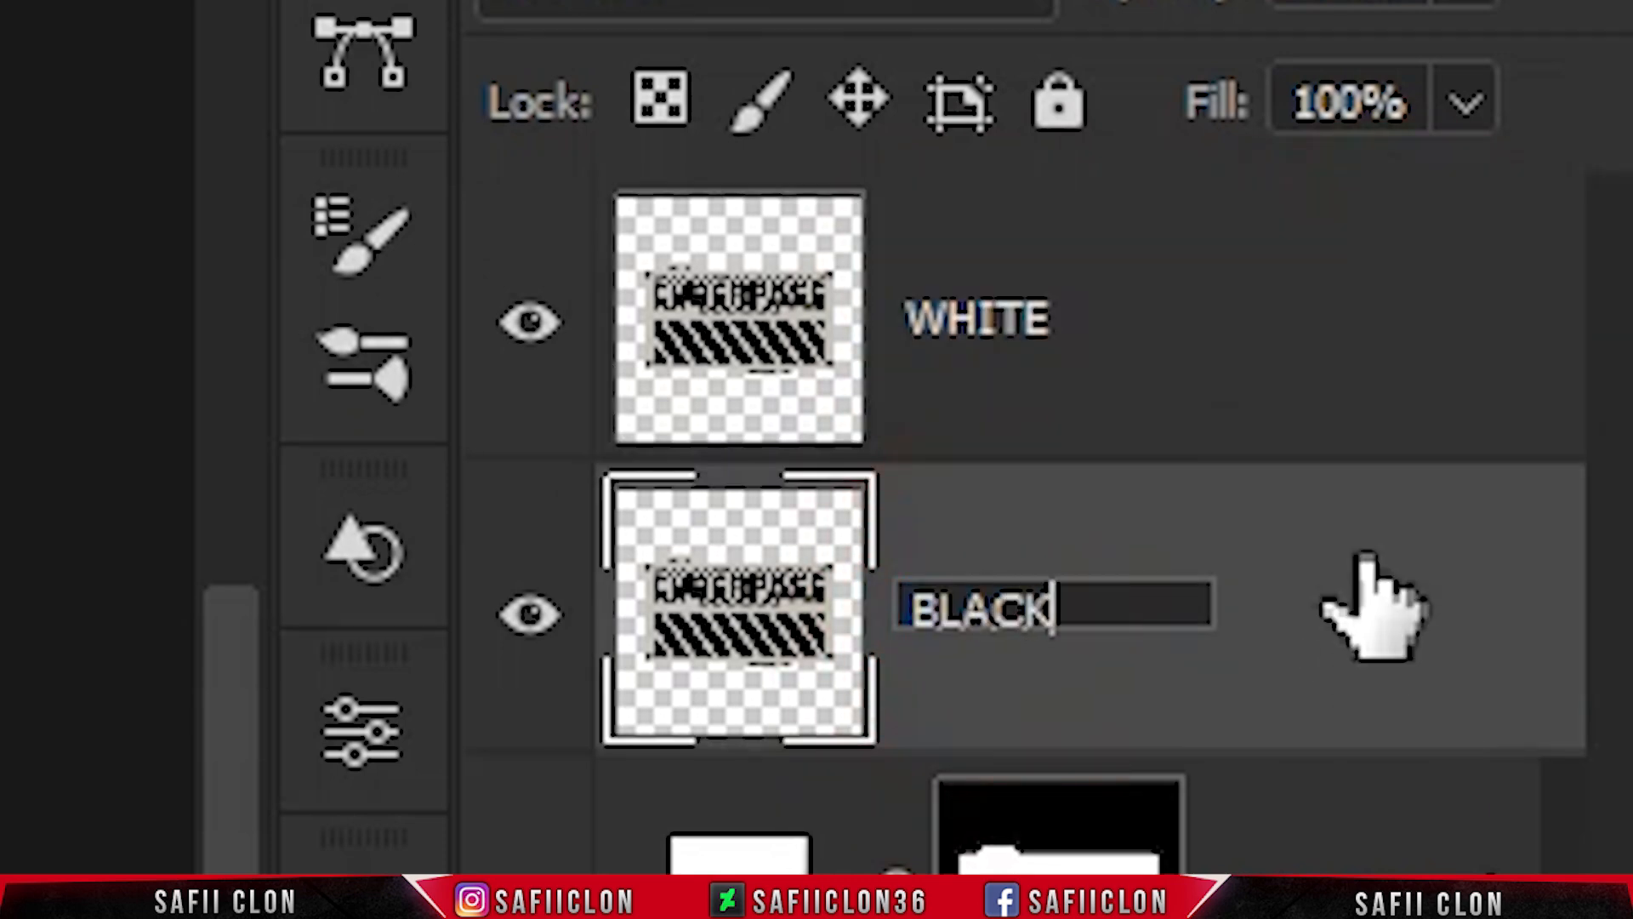
left_click(1363, 560)
- Hide the WHITE layer and set the BLACK layer's blend mode to Pin Light
left_click(530, 323)
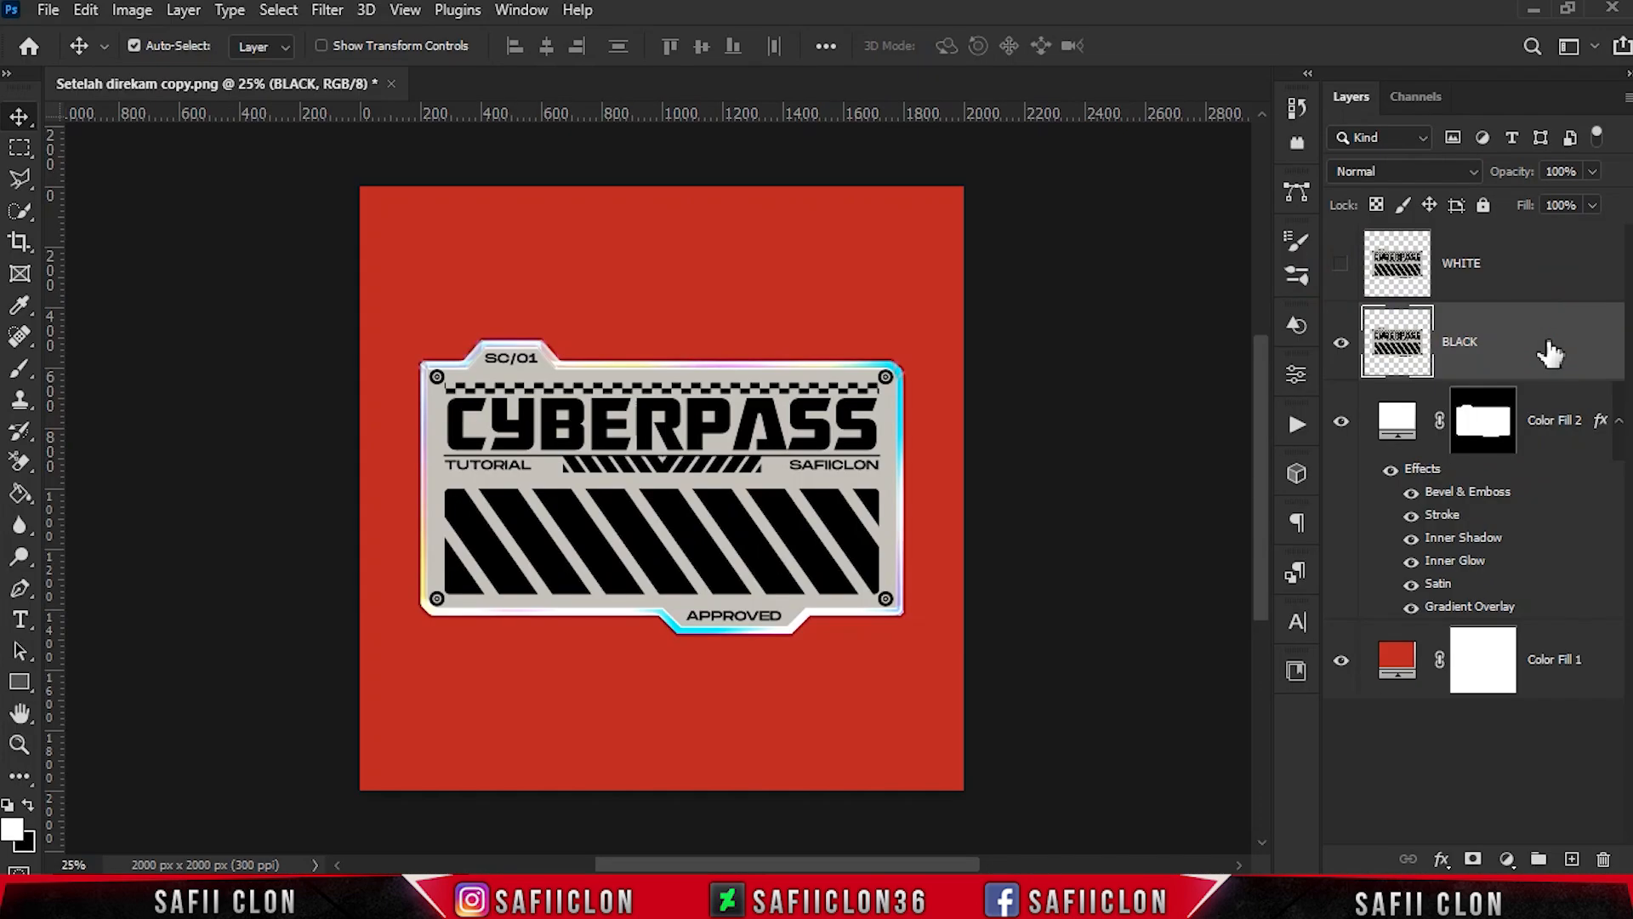
left_click(1466, 173)
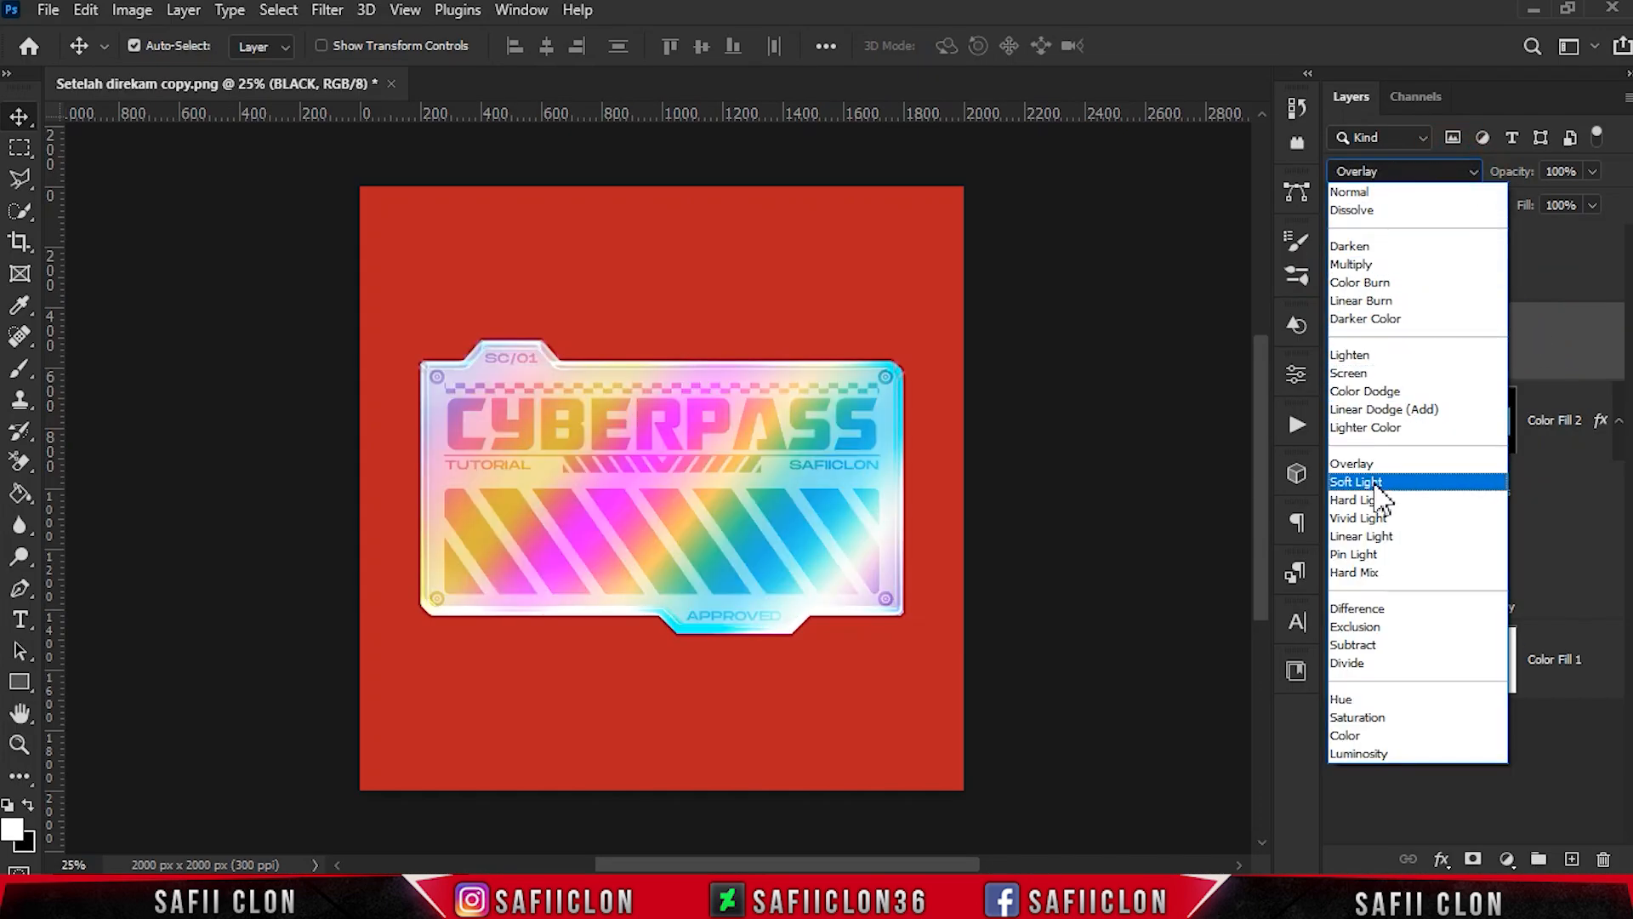
left_click(1363, 554)
- Split the BLACK layer's Blend If underlying-layer sliders to 0/231 for the blacks and 155/255 for the whites
right_click(1508, 336)
left_click(1254, 33)
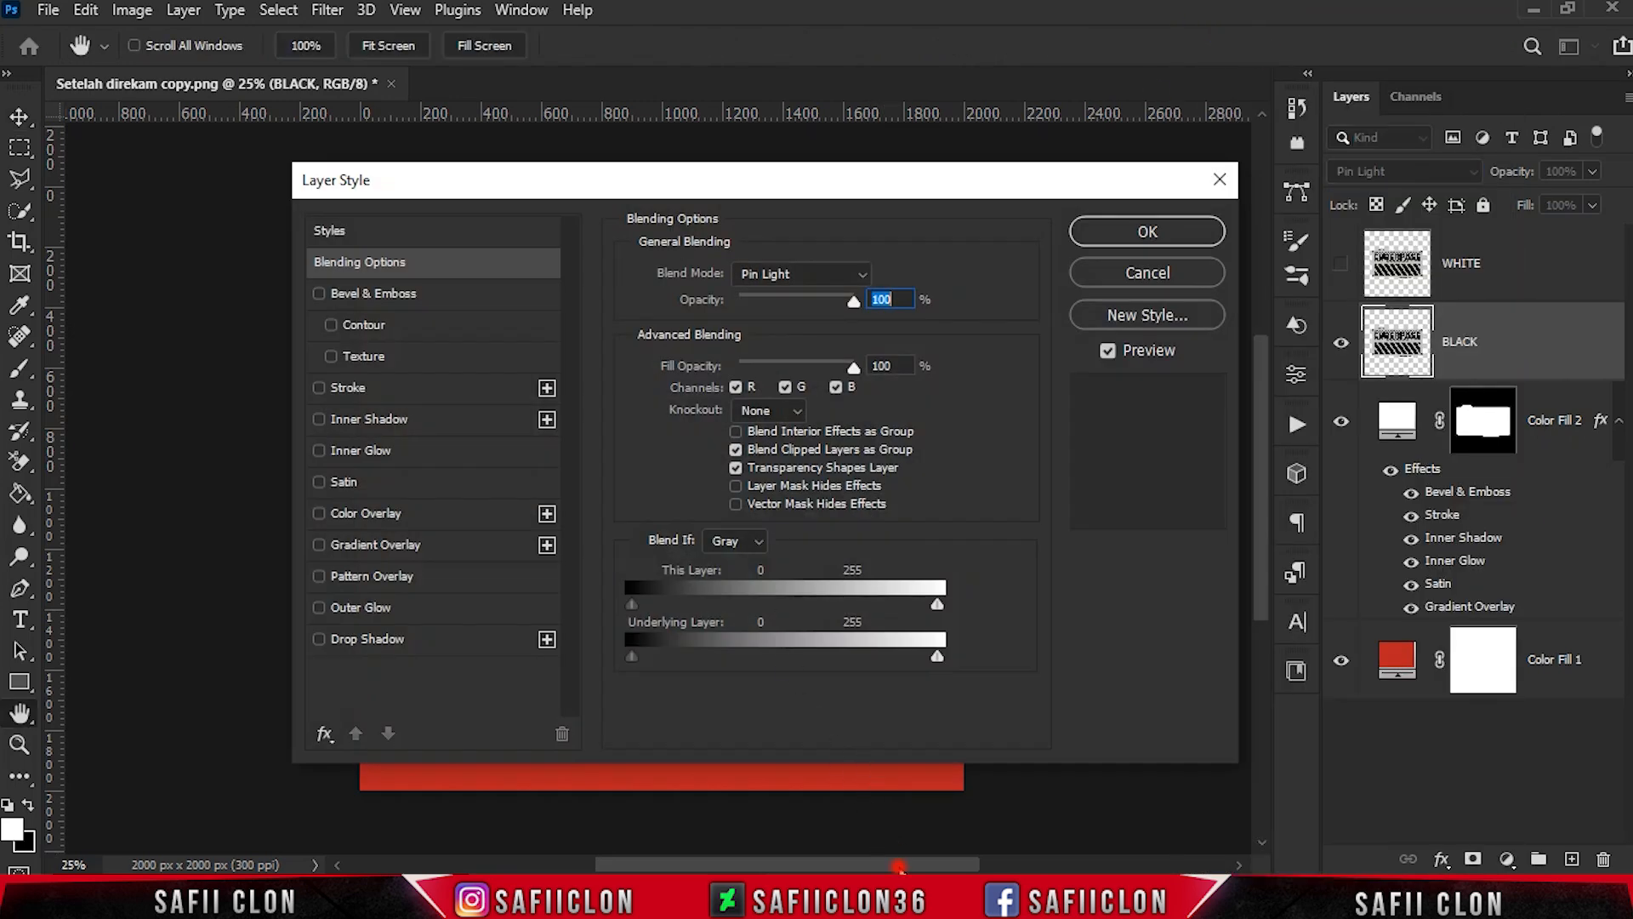
left_click_drag(896, 863, 975, 863)
left_click_drag(644, 180, 1036, 212)
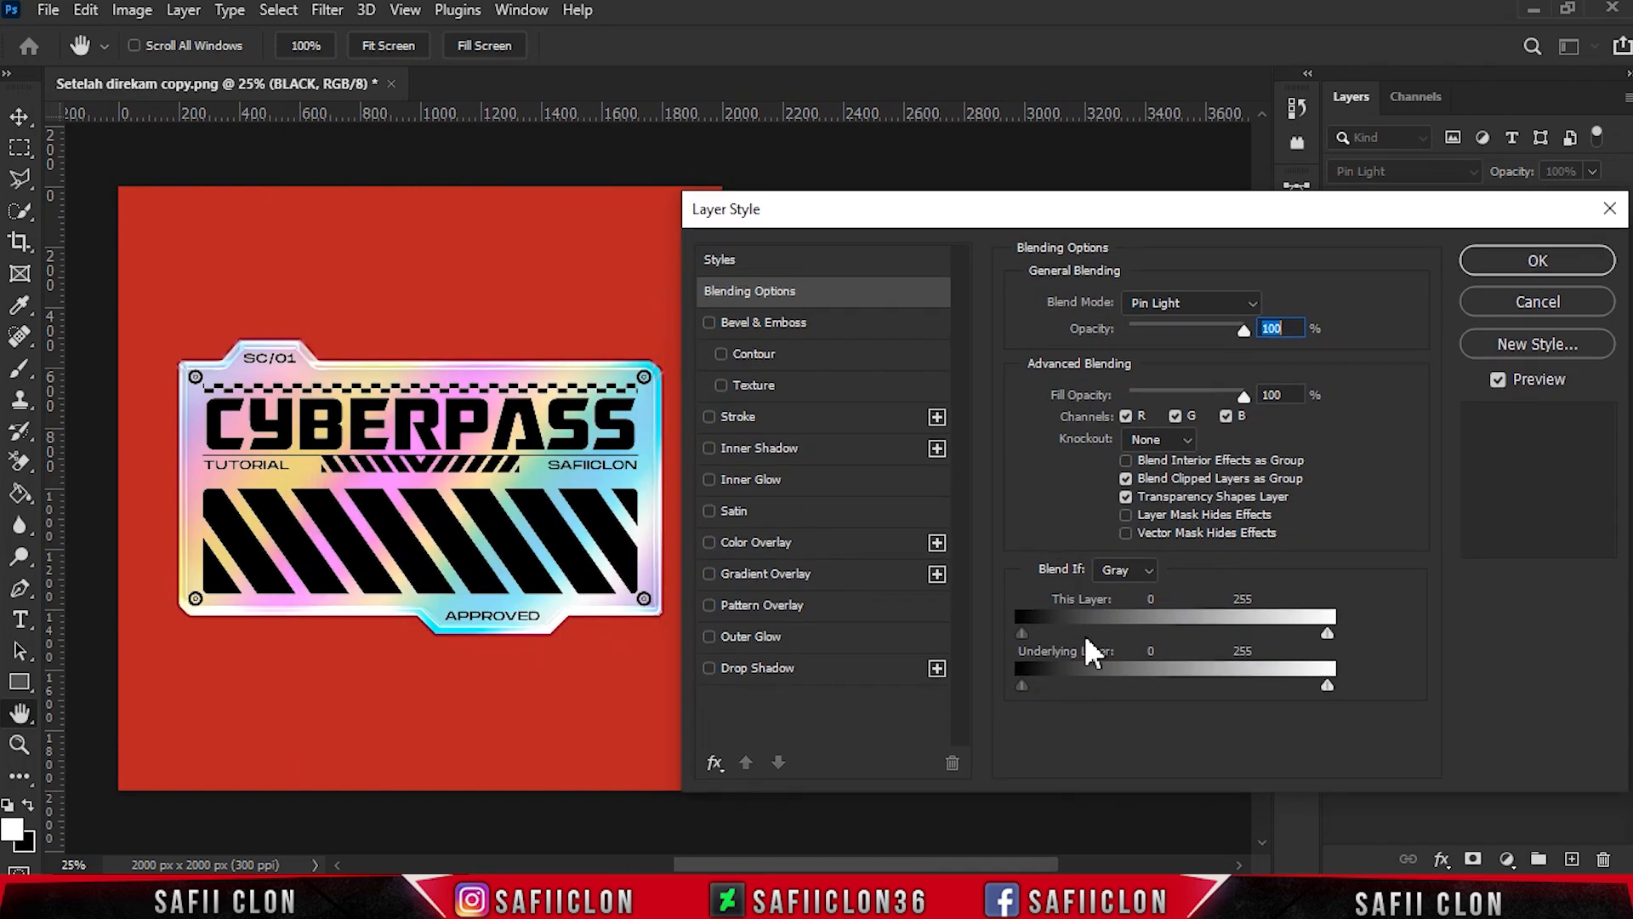
left_click_drag(1027, 691, 1090, 685, "alt")
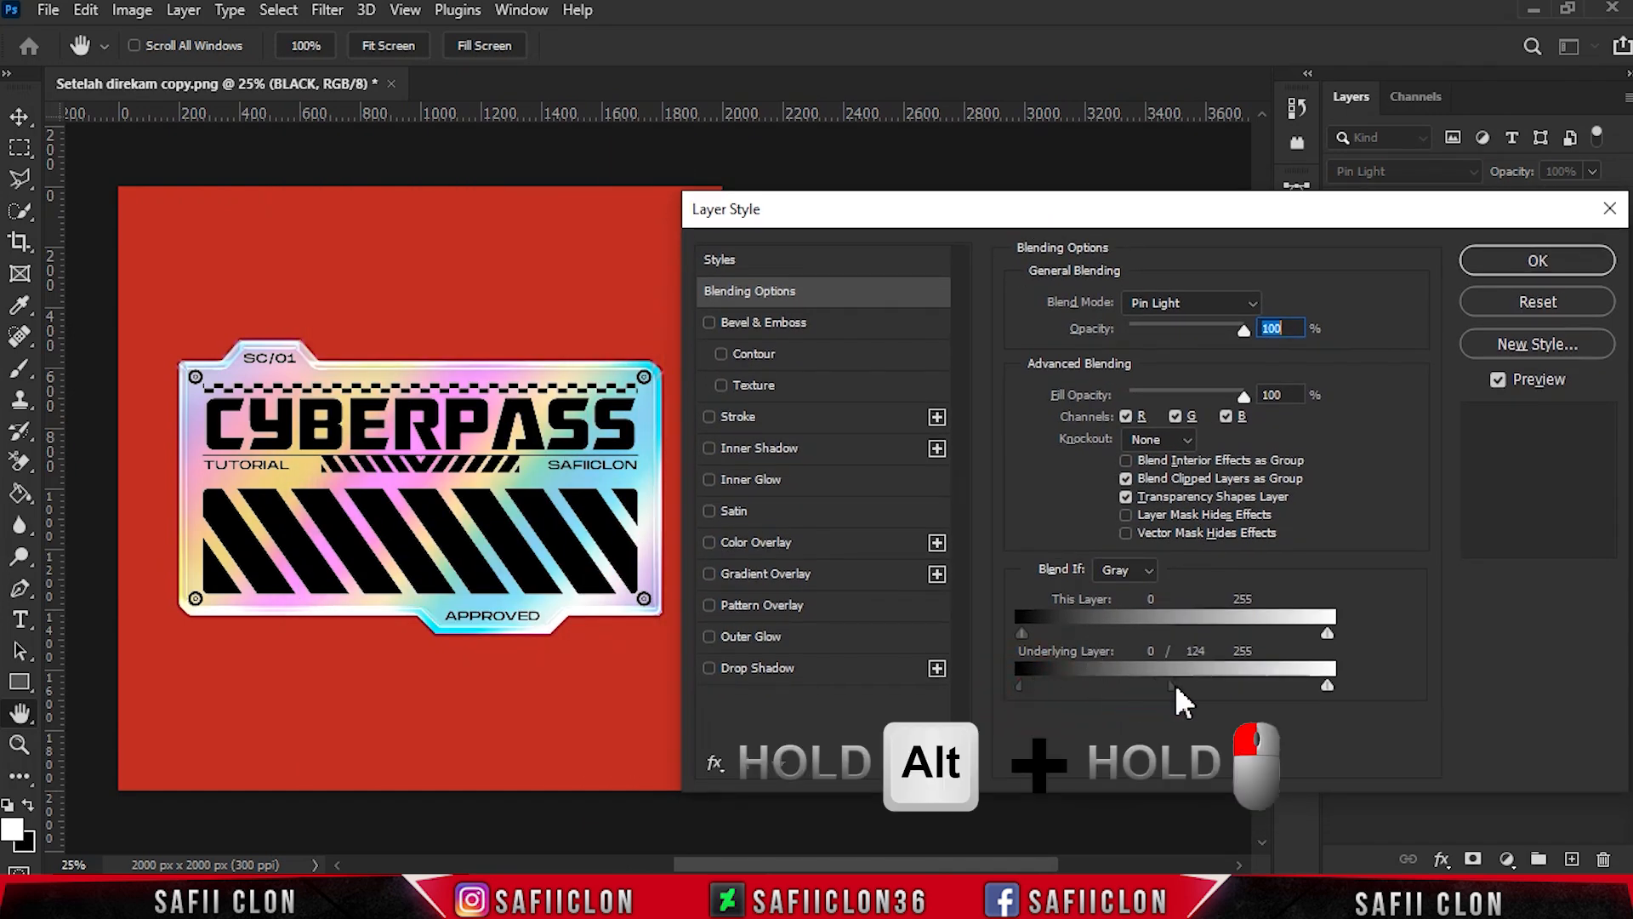
mouse_move(1213, 682)
left_mouse_down("alt")
mouse_move(1298, 685)
mouse_move(1185, 678)
mouse_move(1227, 678)
mouse_move(1210, 672)
left_mouse_up("alt")
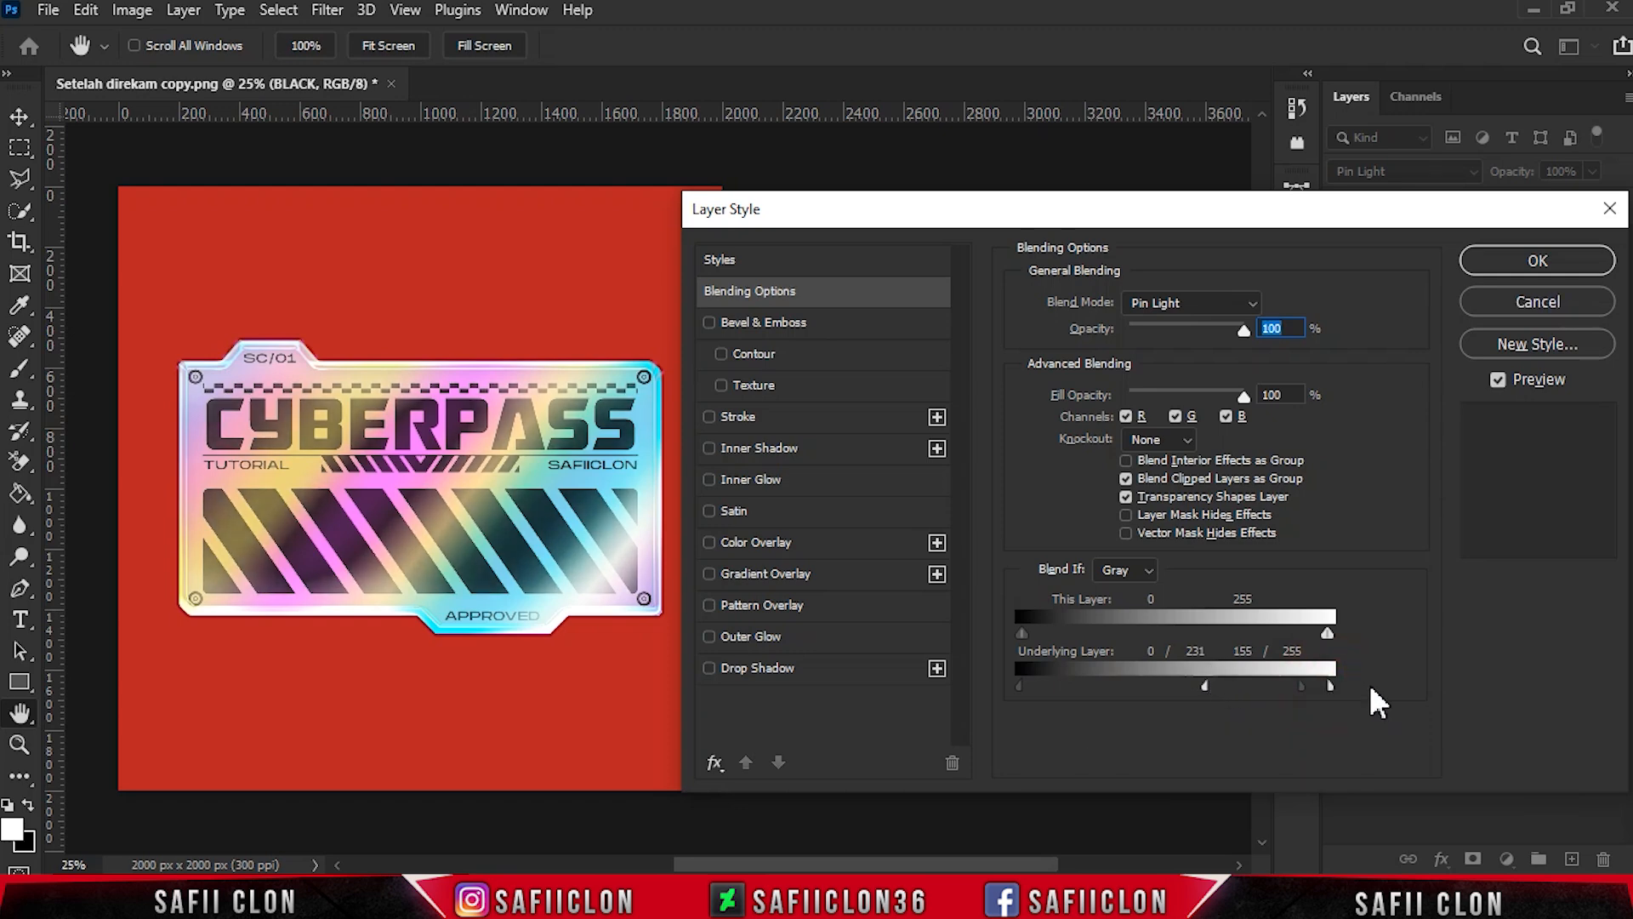
left_click(1522, 262)
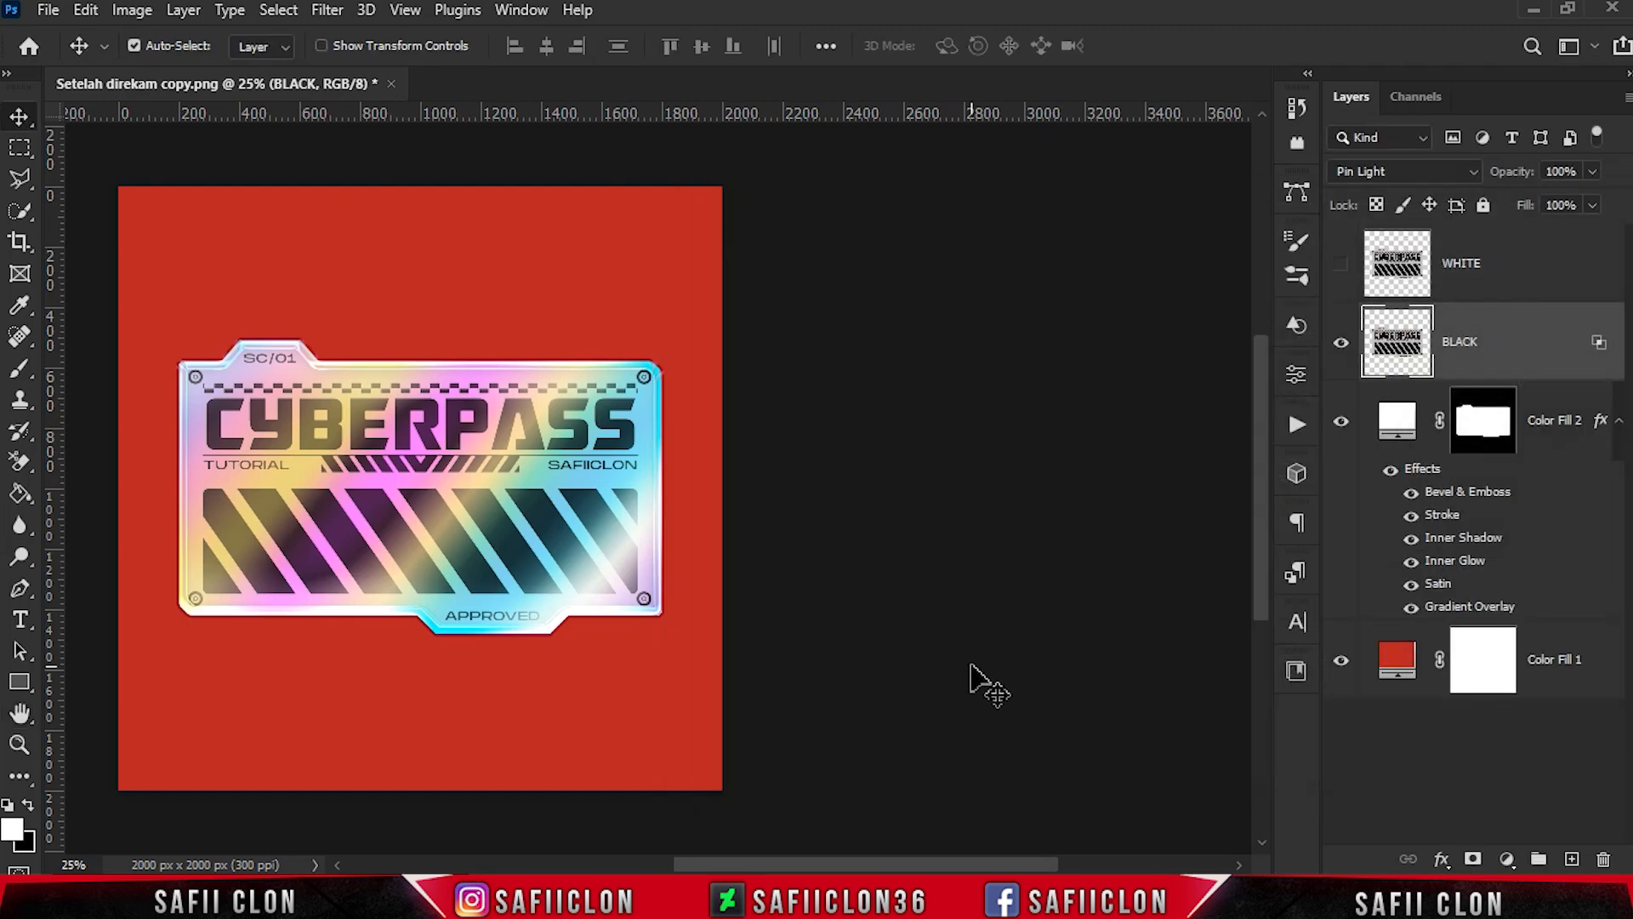
- Show the WHITE layer and invert its colours
key("ctrl+plus")
left_click_drag(968, 865, 927, 868)
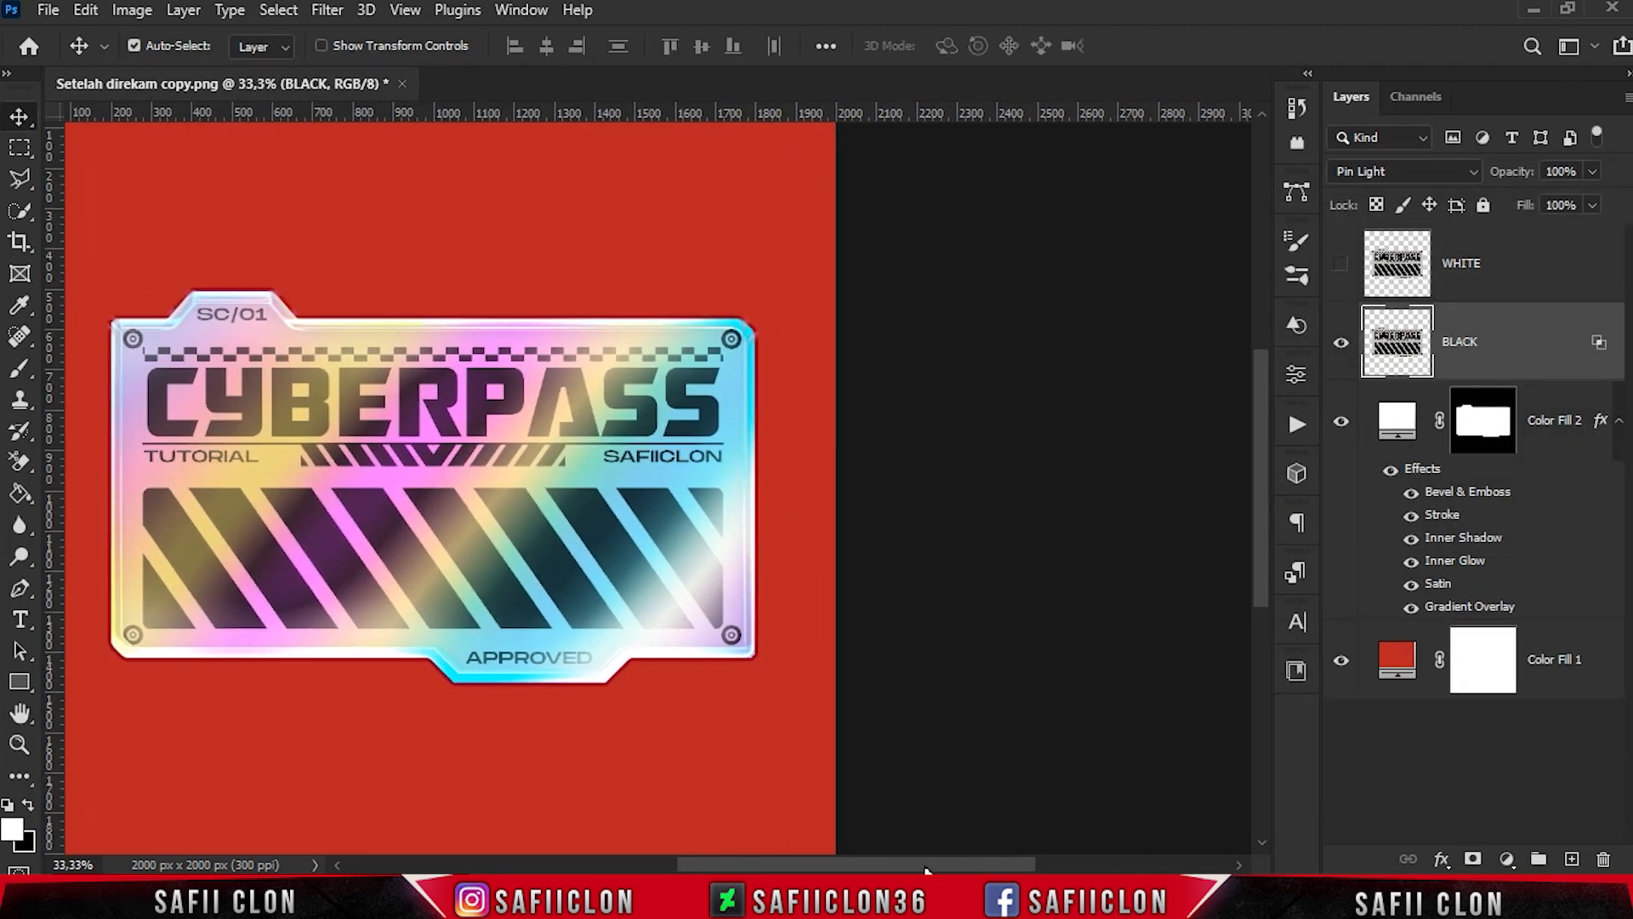
left_click(1536, 278)
left_click(1341, 264)
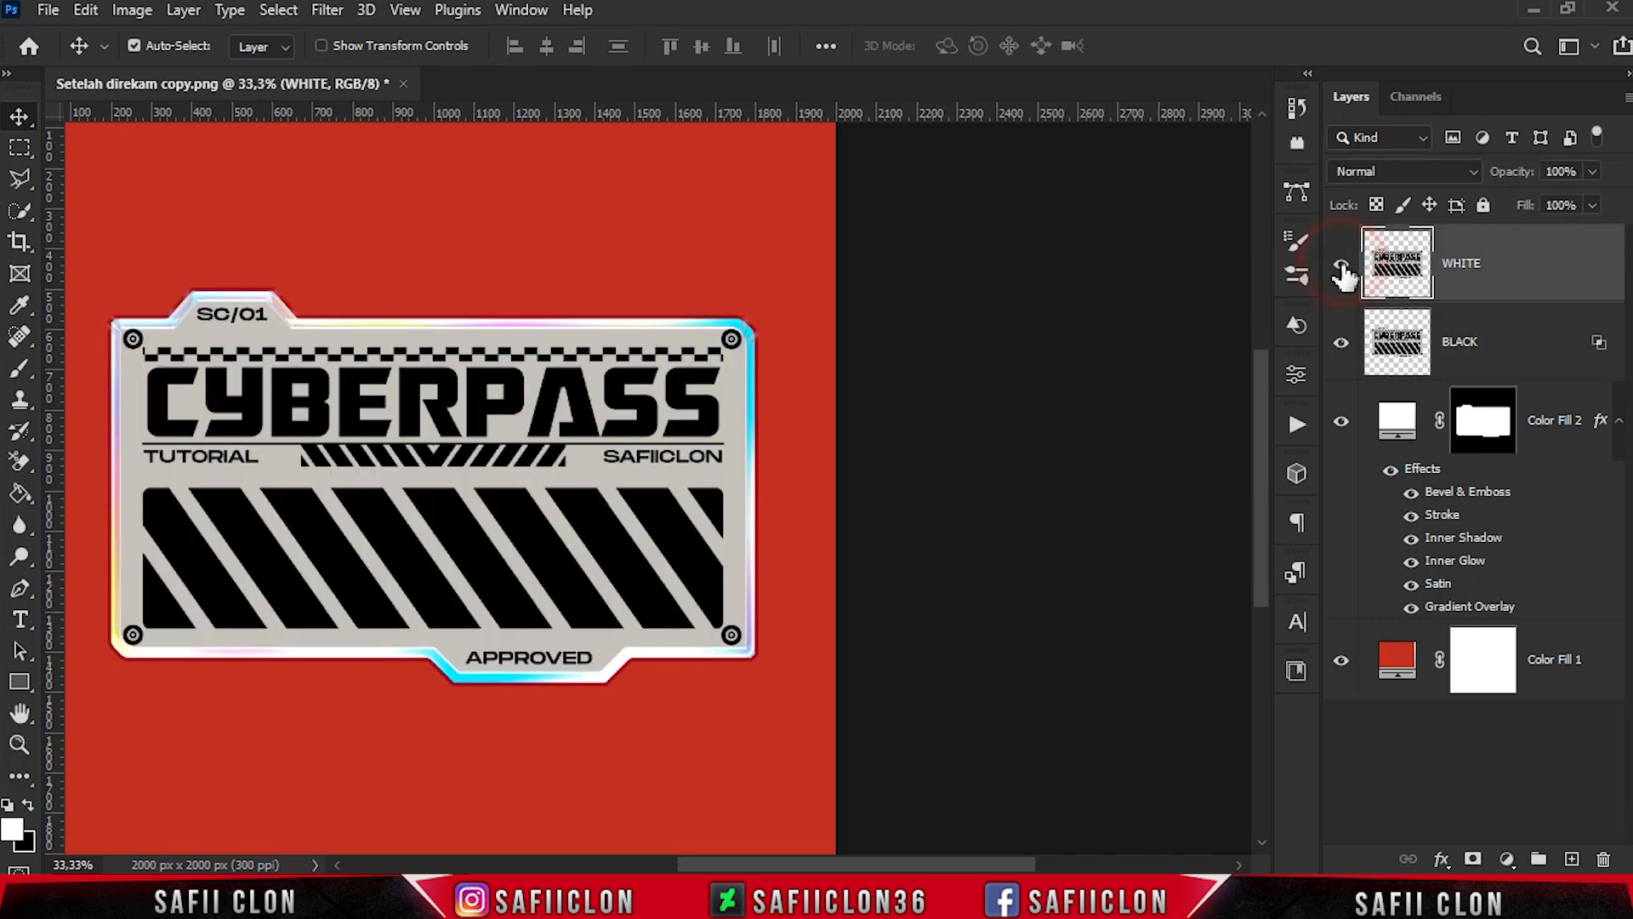
key("ctrl+i")
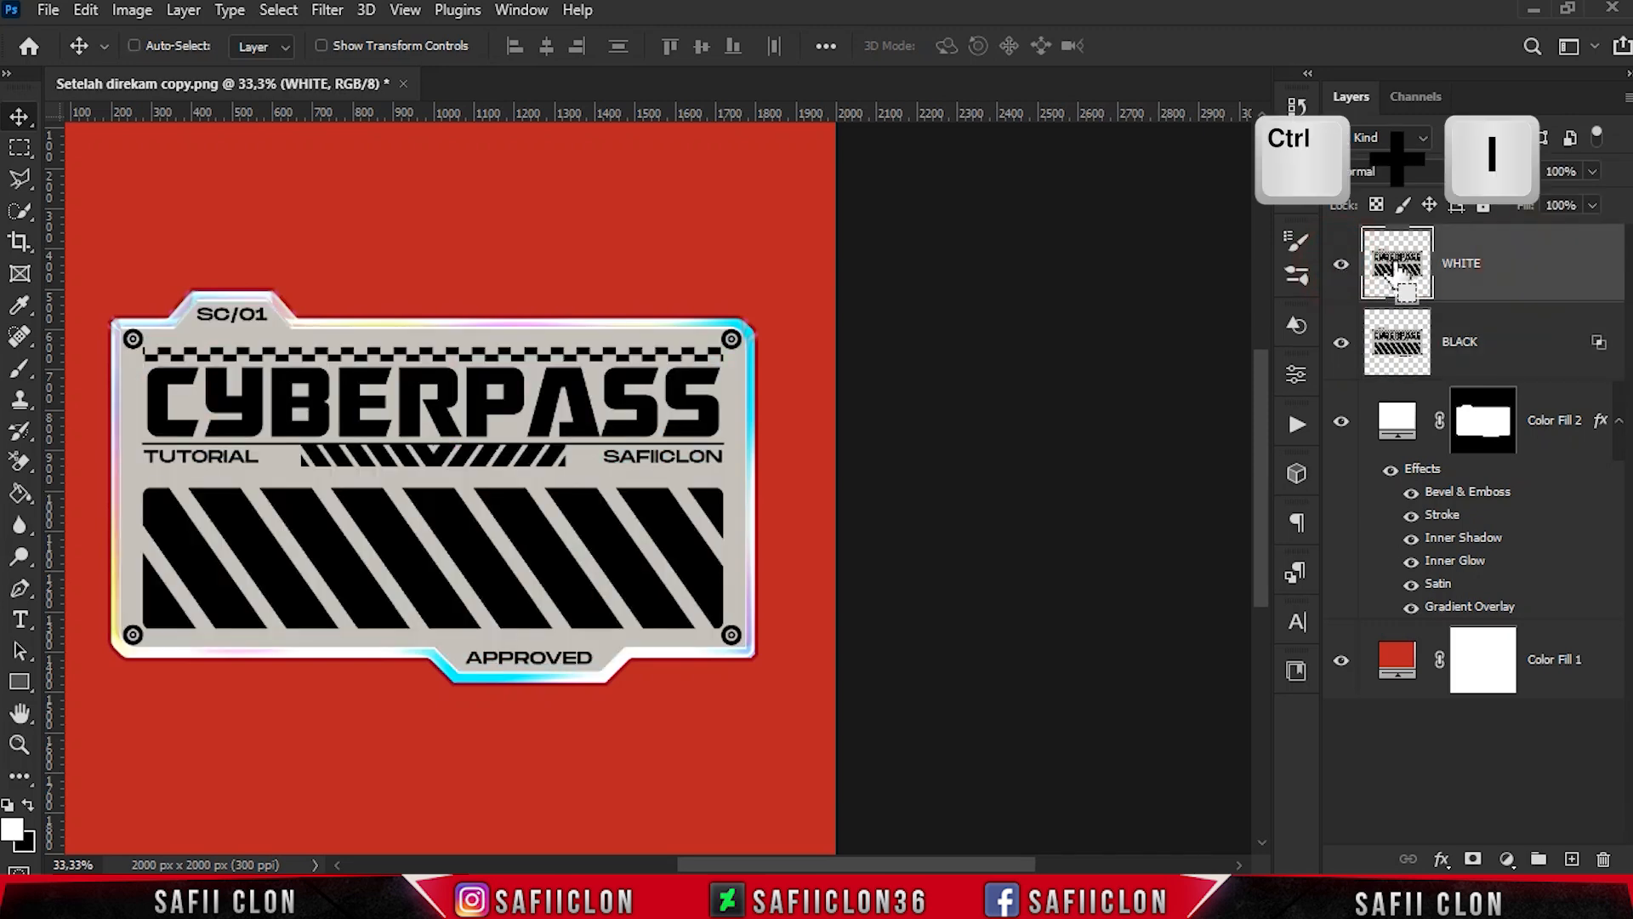
key("ctrl+i")
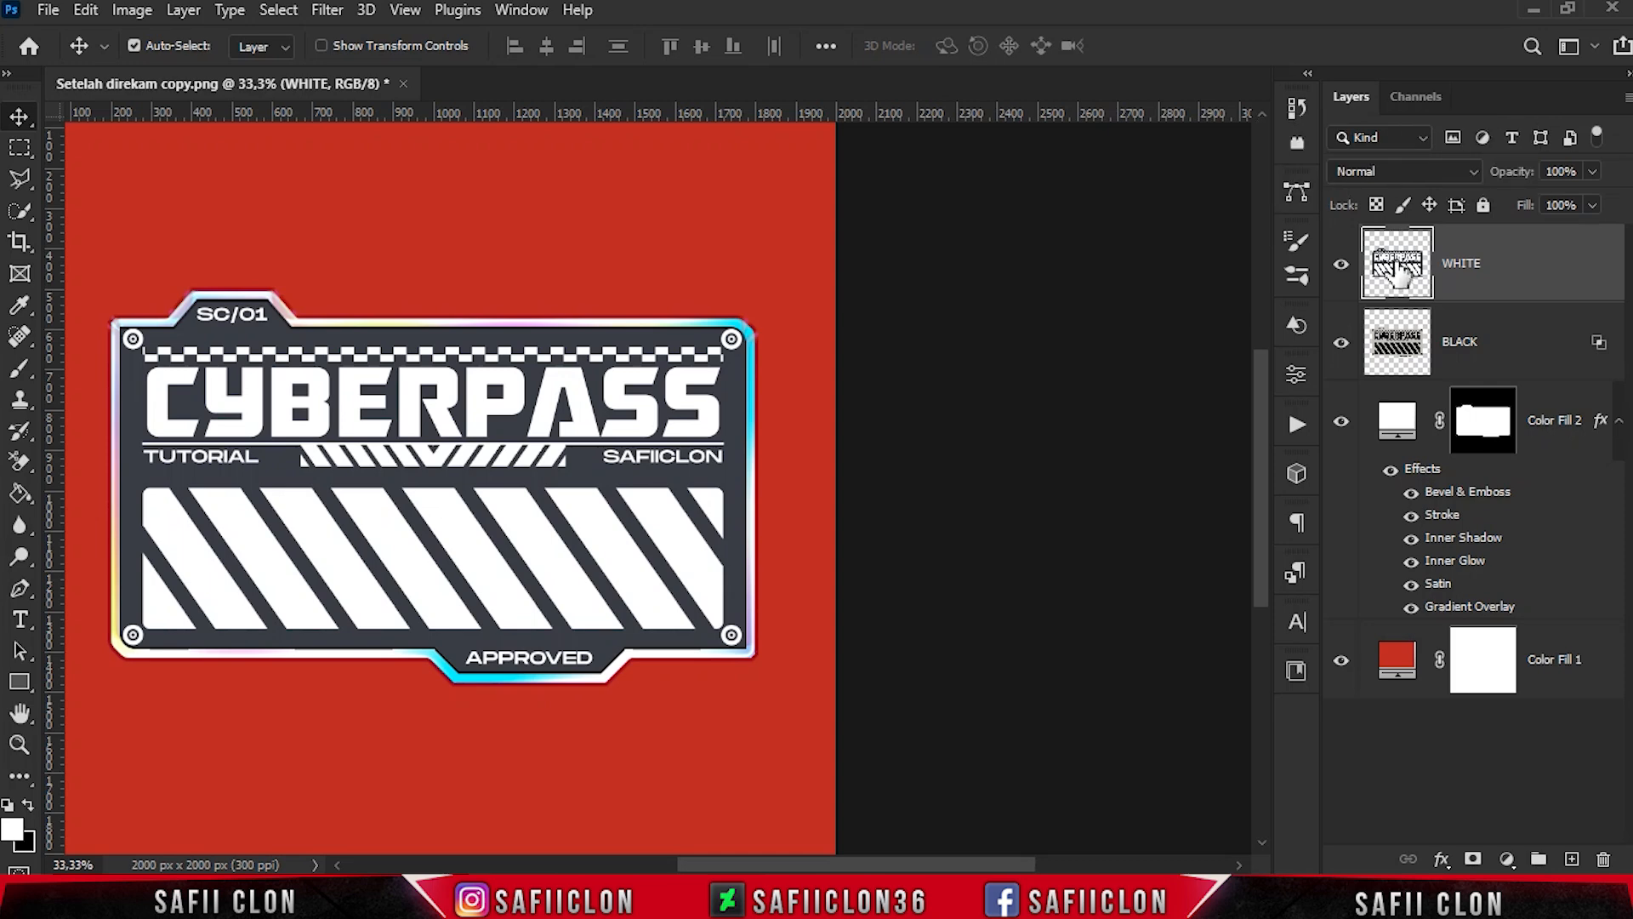
- Split the WHITE layer's Blend If underlying-layer sliders to 0/99 and 170/226, apply them, and compare the artwork with and without the layer
right_click(1517, 270)
left_click(1294, 32)
left_click_drag(1084, 221, 1166, 221)
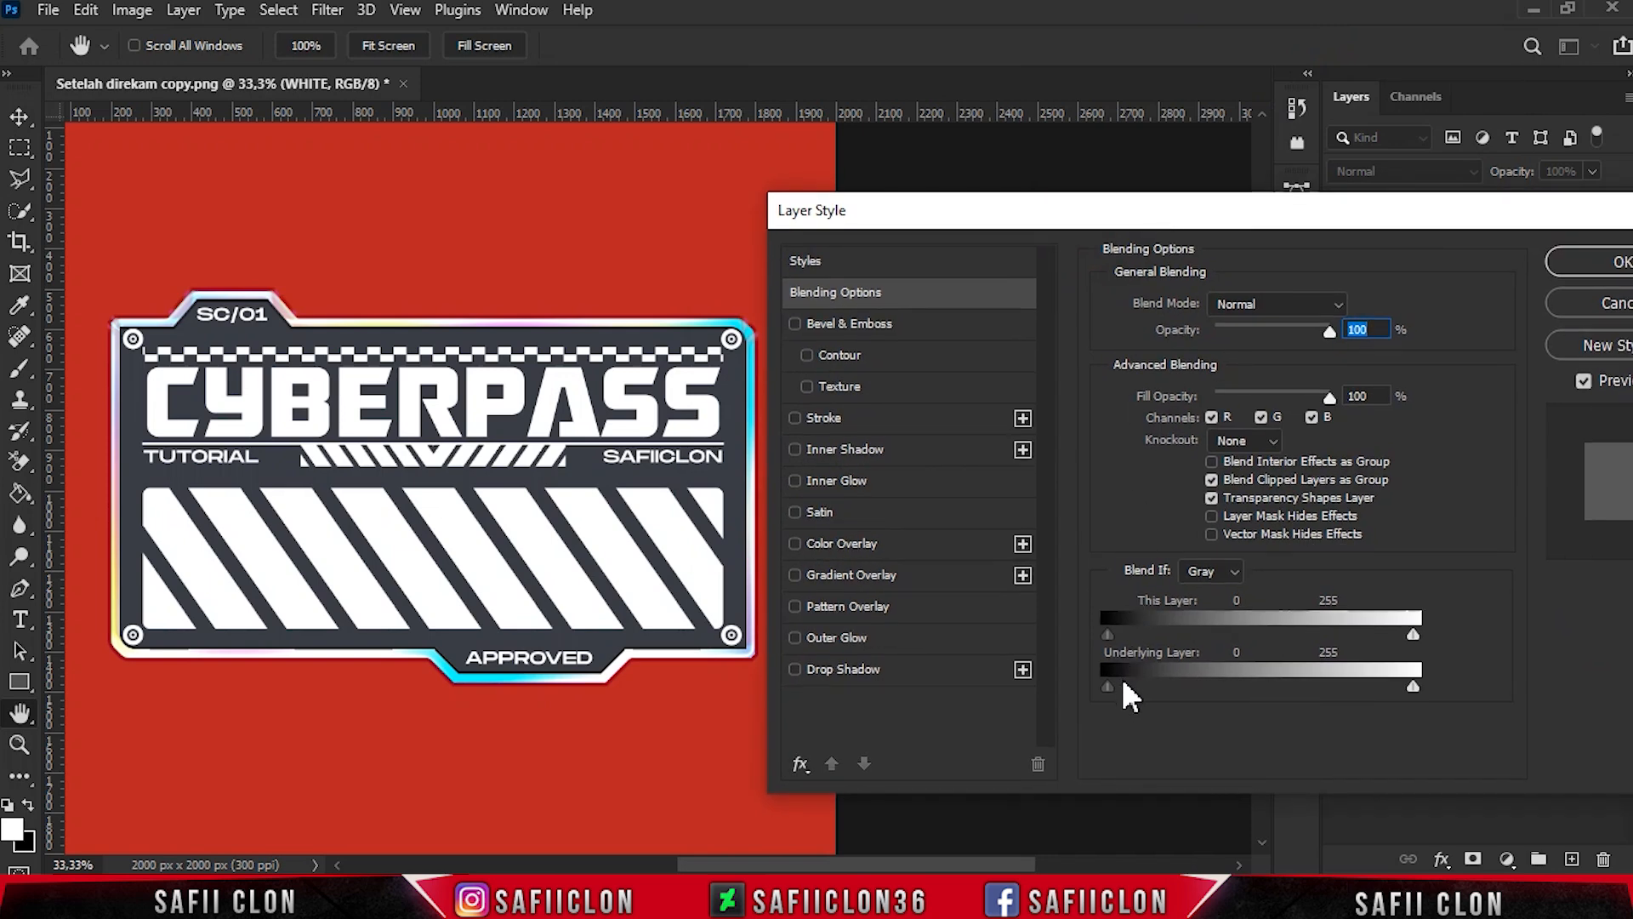
left_click_drag(1109, 684, 1223, 681)
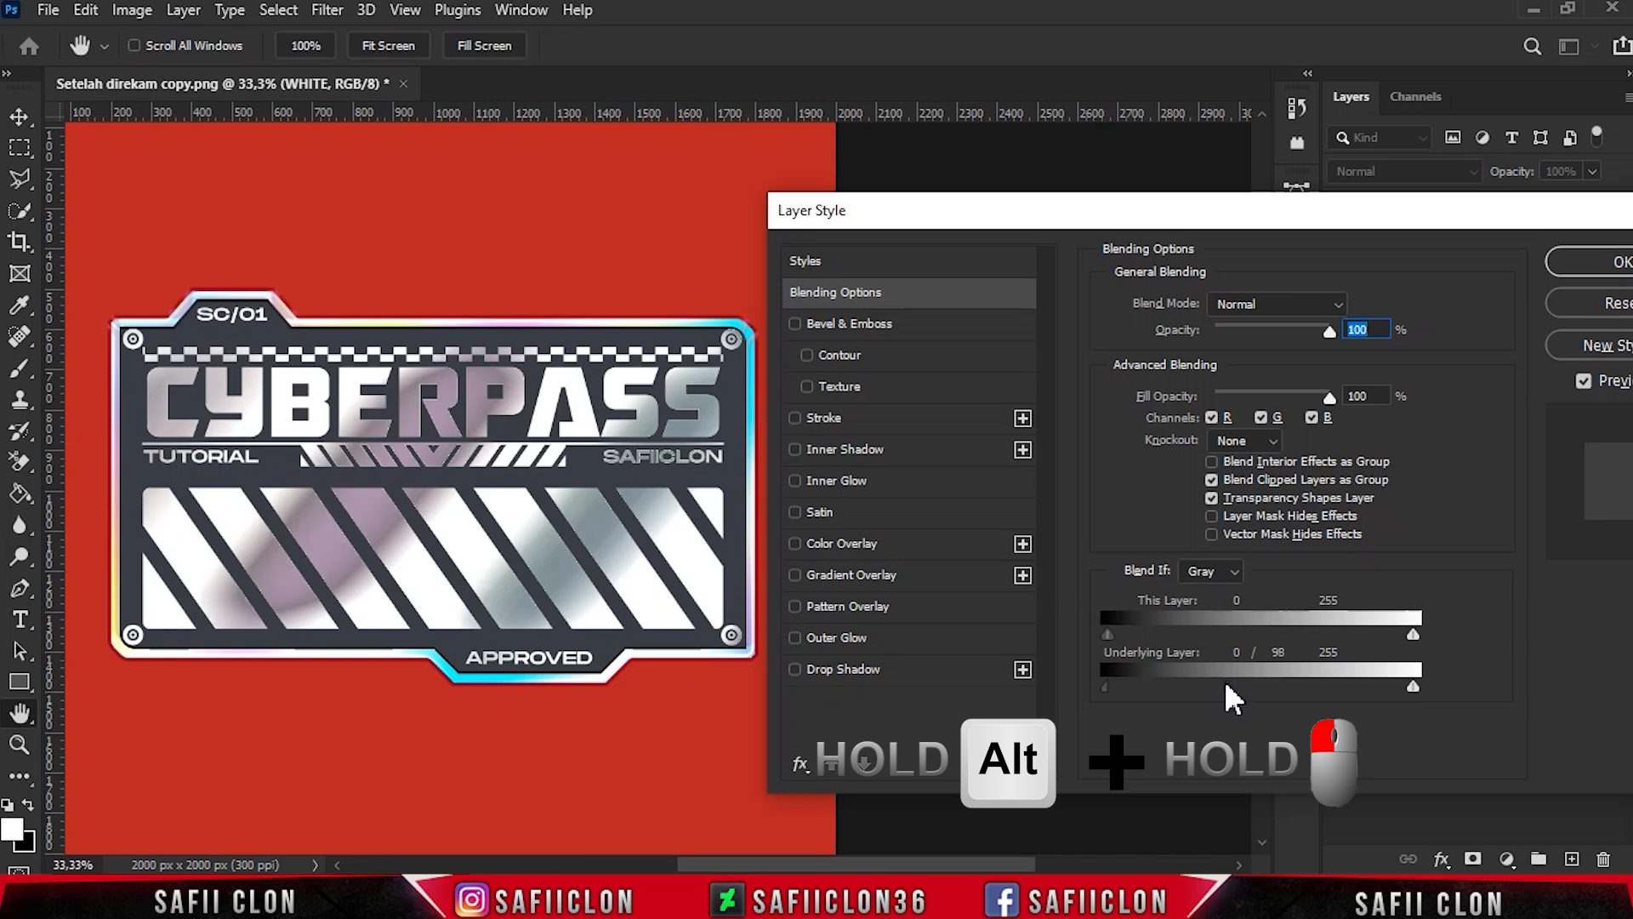
mouse_move(1411, 686)
left_mouse_down()
mouse_move(1311, 682)
mouse_move(1379, 681)
left_mouse_up()
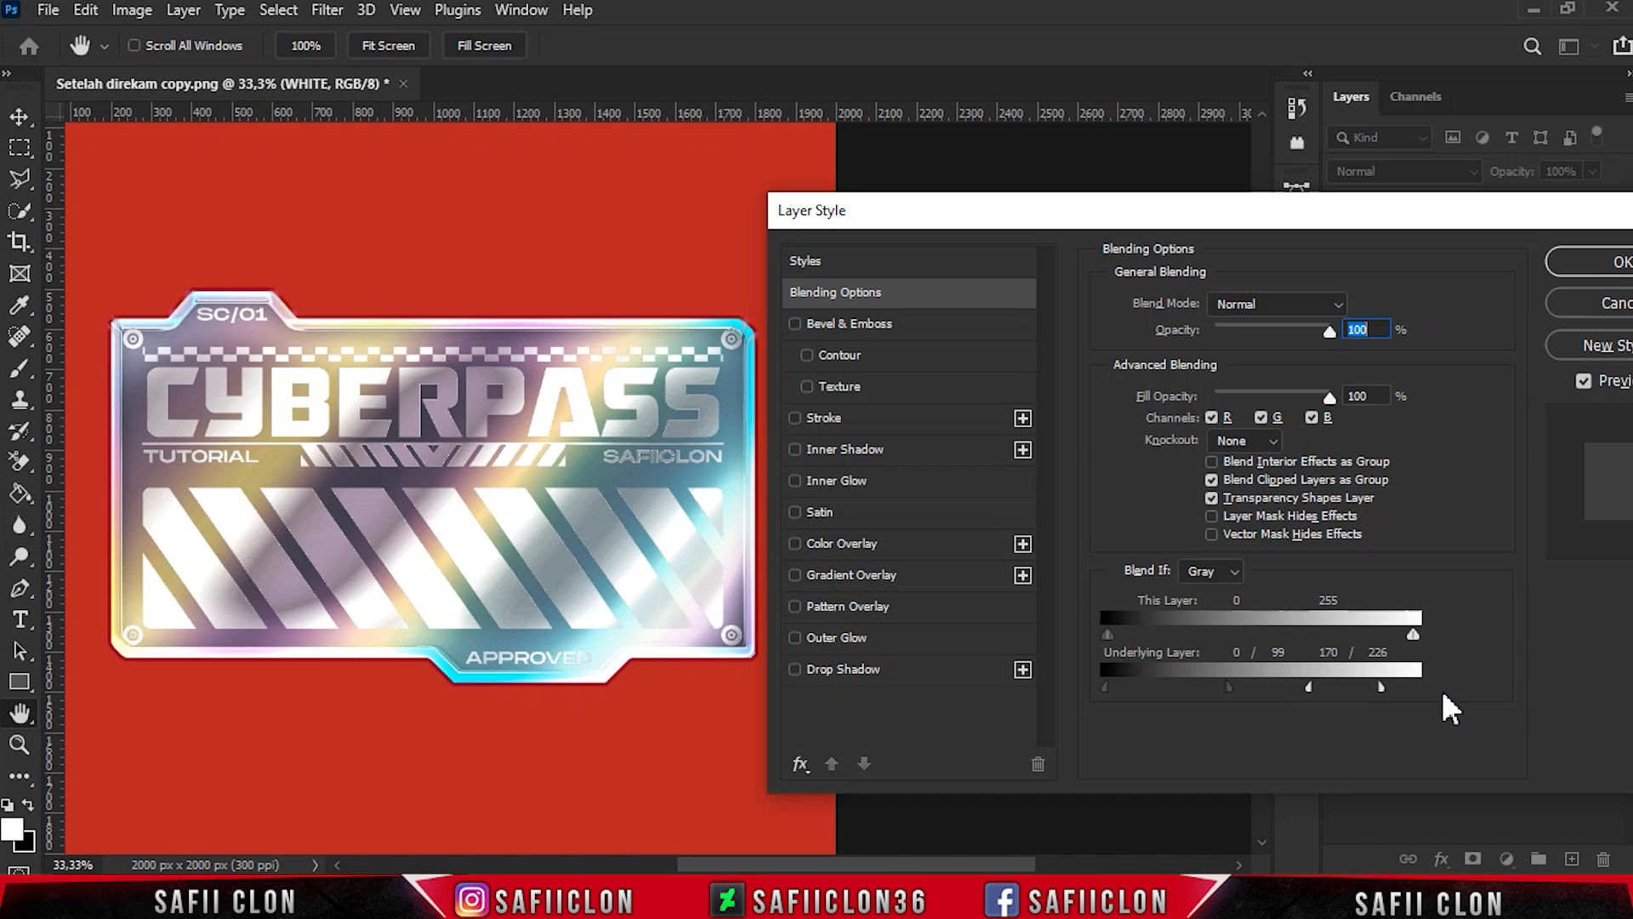
left_click_drag(1404, 223, 1177, 203)
left_click(1426, 242)
left_click(1340, 264)
left_click(1341, 264)
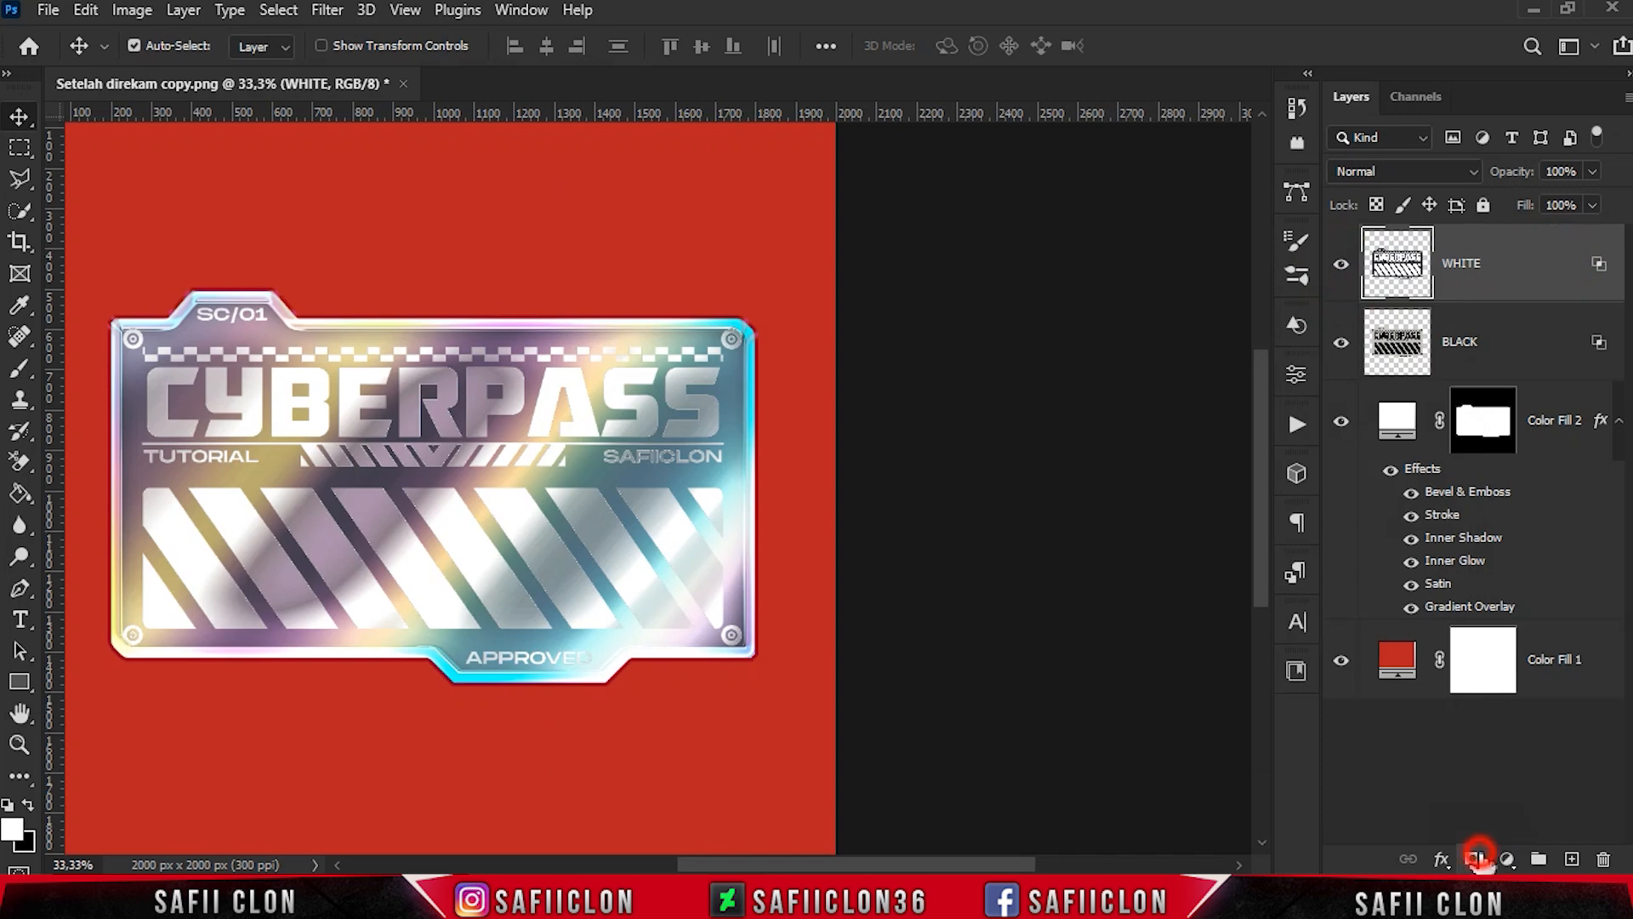
- Add a layer mask to the WHITE layer and set up a black brush, size 187, with opacity 12%
left_click(1476, 857)
left_click(20, 369)
left_click(102, 364)
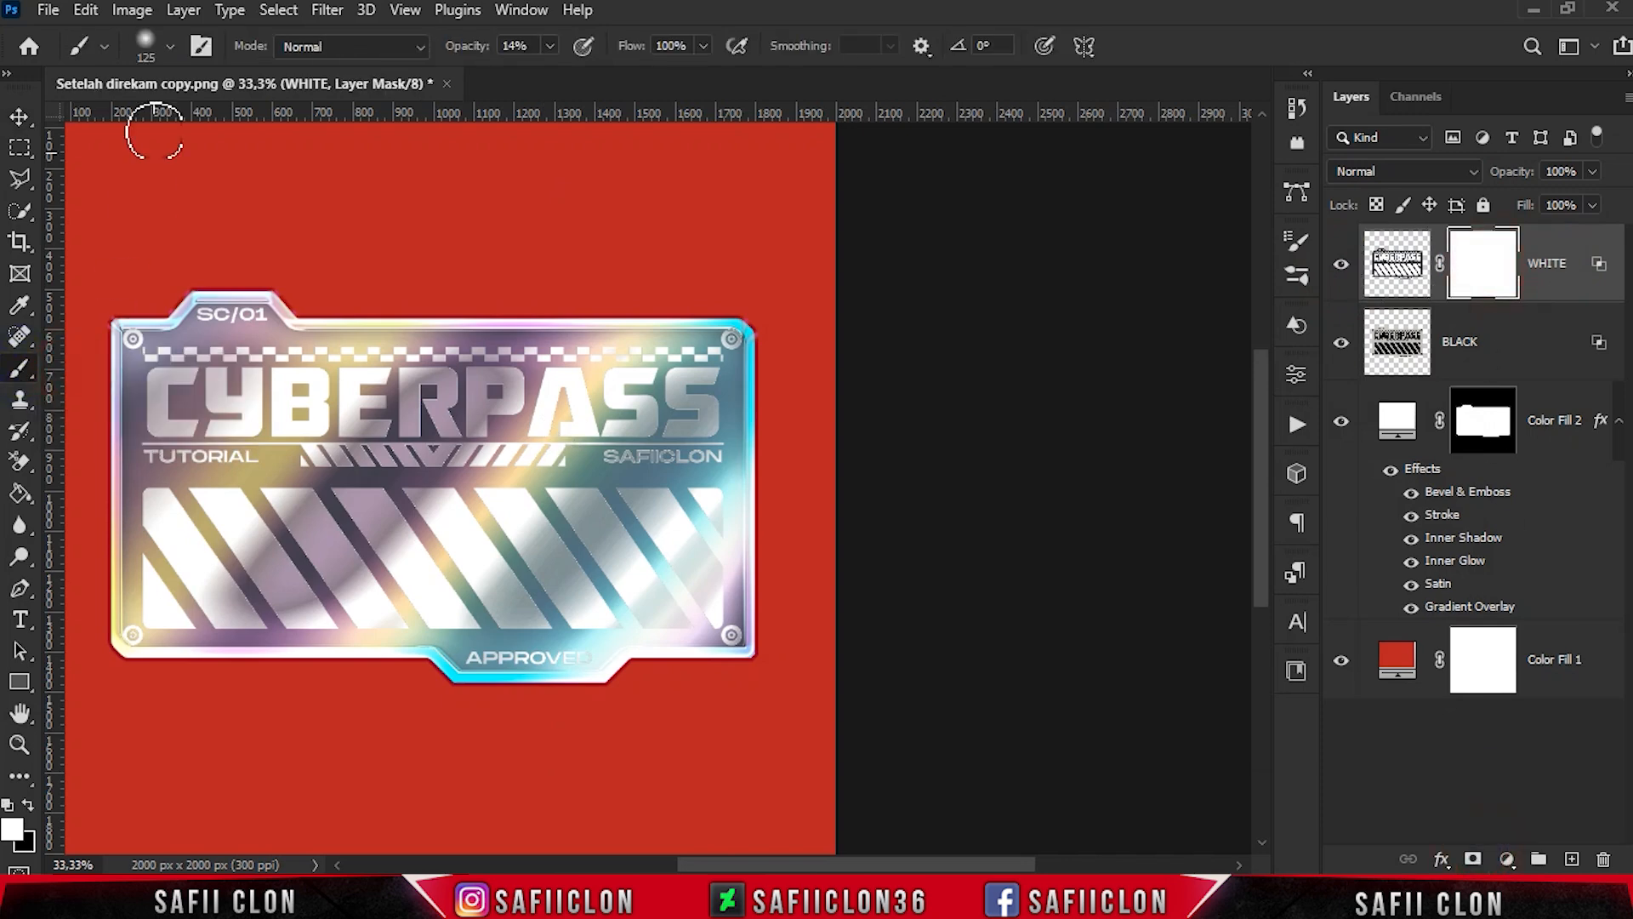
left_click(170, 46)
left_click_drag(218, 136, 234, 134)
left_click(270, 91)
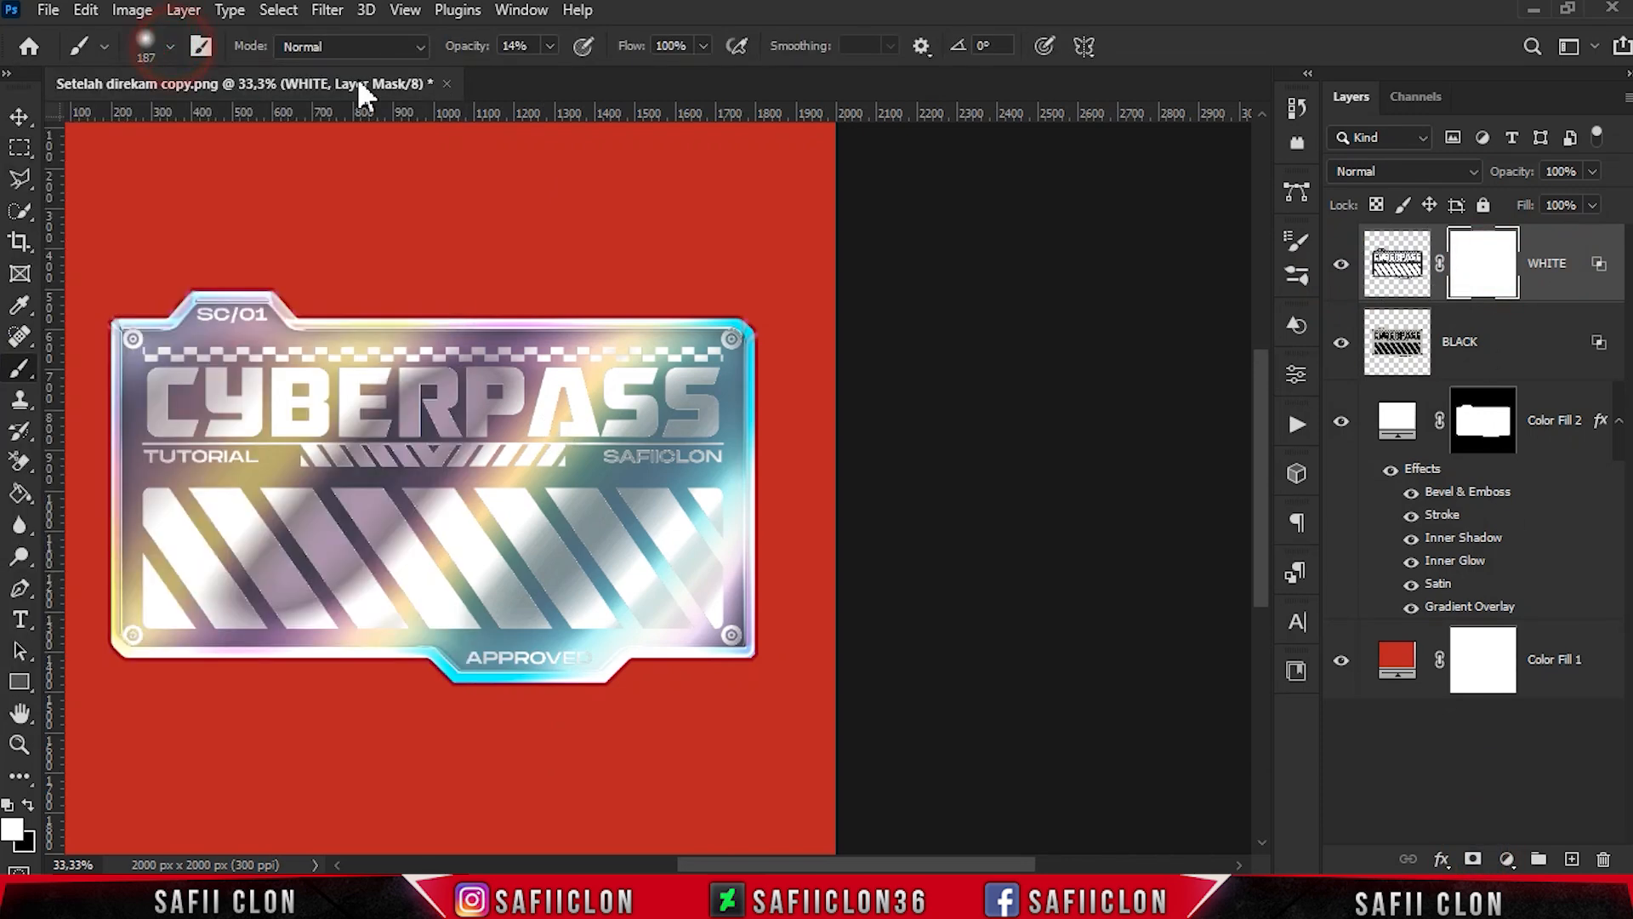
left_click(550, 46)
left_click_drag(553, 74, 548, 75)
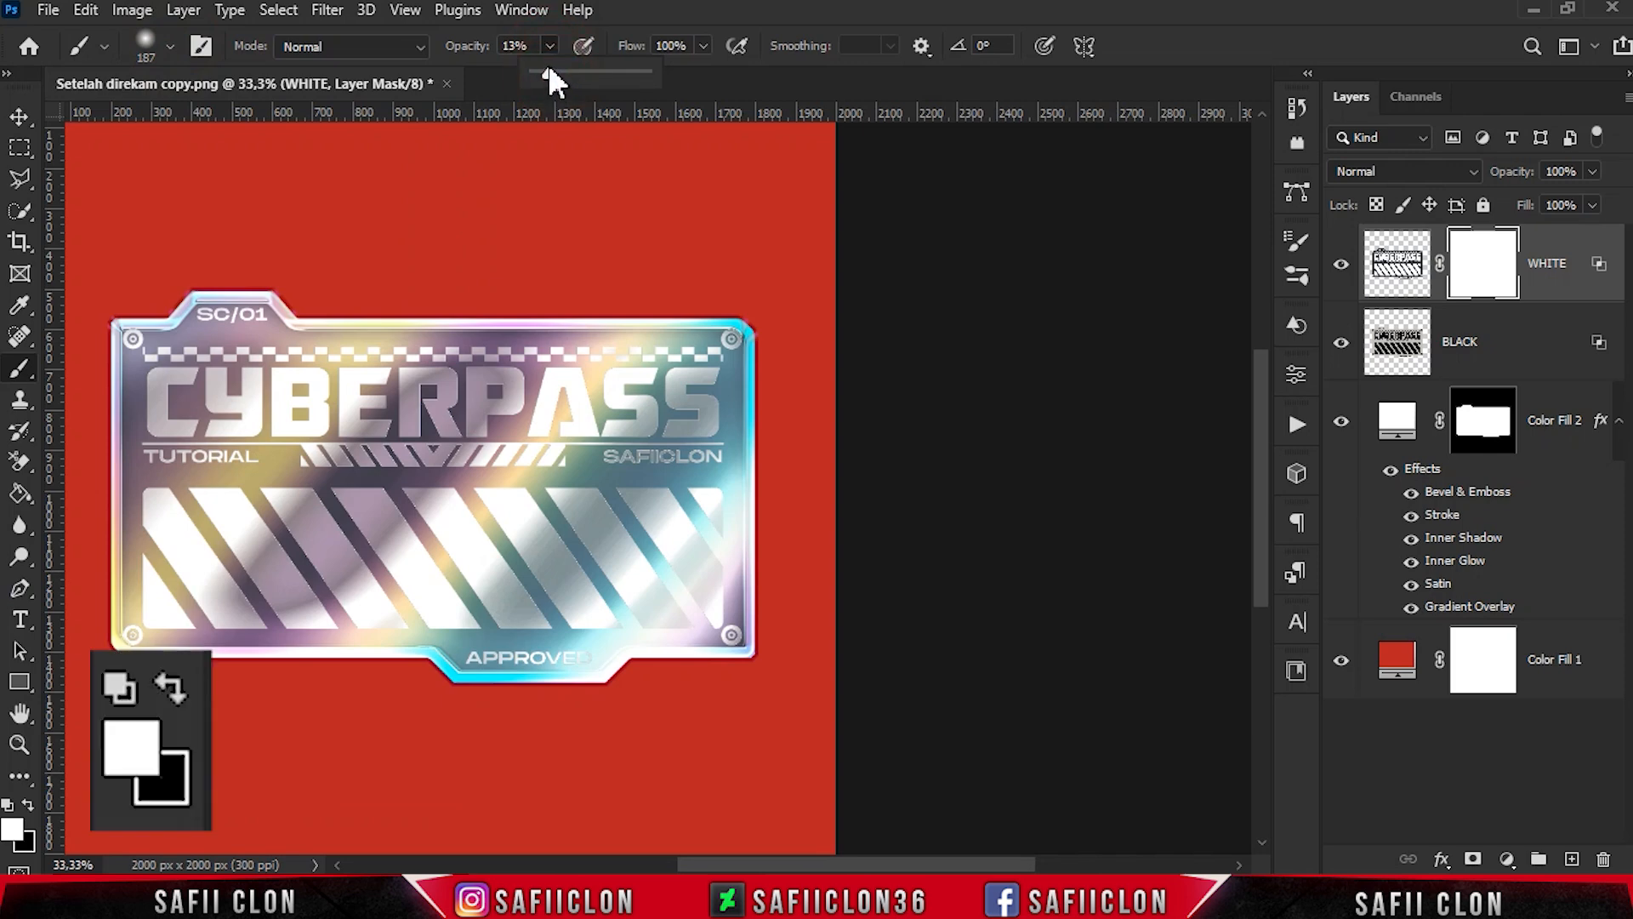
left_click(549, 48)
left_click(28, 804)
scroll(717, 838, "left", 3)
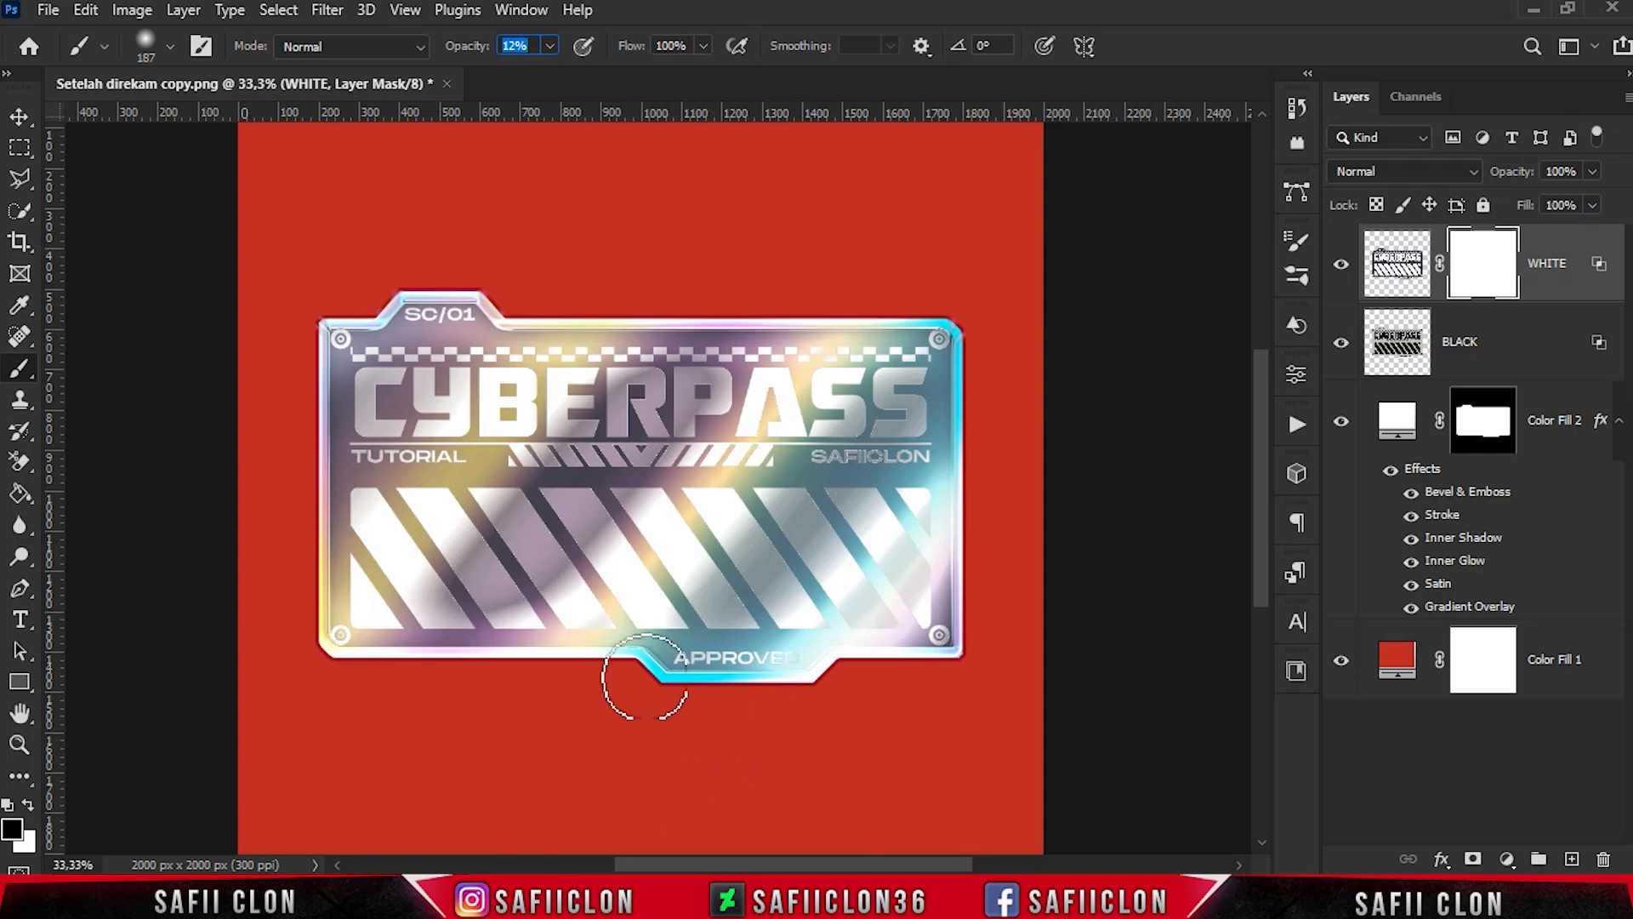
- Paint black over the lettering and diagonal stripes on the WHITE layer's mask, with brush size 250 and opacity 9%, and check the layer's effect
key("bracketright")
key("bracketright")
key("bracketright")
mouse_move(838, 506)
left_mouse_down()
mouse_move(714, 618)
mouse_move(878, 500)
mouse_move(688, 679)
mouse_move(744, 648)
mouse_move(891, 495)
mouse_move(872, 481)
mouse_move(933, 391)
mouse_move(791, 415)
mouse_move(485, 636)
mouse_move(448, 557)
mouse_move(644, 455)
mouse_move(478, 547)
left_mouse_up()
left_click(549, 45)
left_click_drag(558, 68, 554, 68)
mouse_move(383, 570)
left_mouse_down()
mouse_move(478, 429)
mouse_move(383, 566)
left_mouse_up()
key("bracketleft")
mouse_move(557, 587)
left_mouse_down()
mouse_move(689, 496)
mouse_move(793, 478)
left_mouse_up()
mouse_move(365, 360)
left_mouse_down()
mouse_move(398, 337)
mouse_move(521, 342)
left_mouse_up()
mouse_move(461, 535)
left_mouse_down()
mouse_move(493, 627)
mouse_move(638, 434)
mouse_move(449, 529)
mouse_move(693, 563)
mouse_move(584, 528)
mouse_move(601, 510)
mouse_move(444, 380)
left_mouse_up()
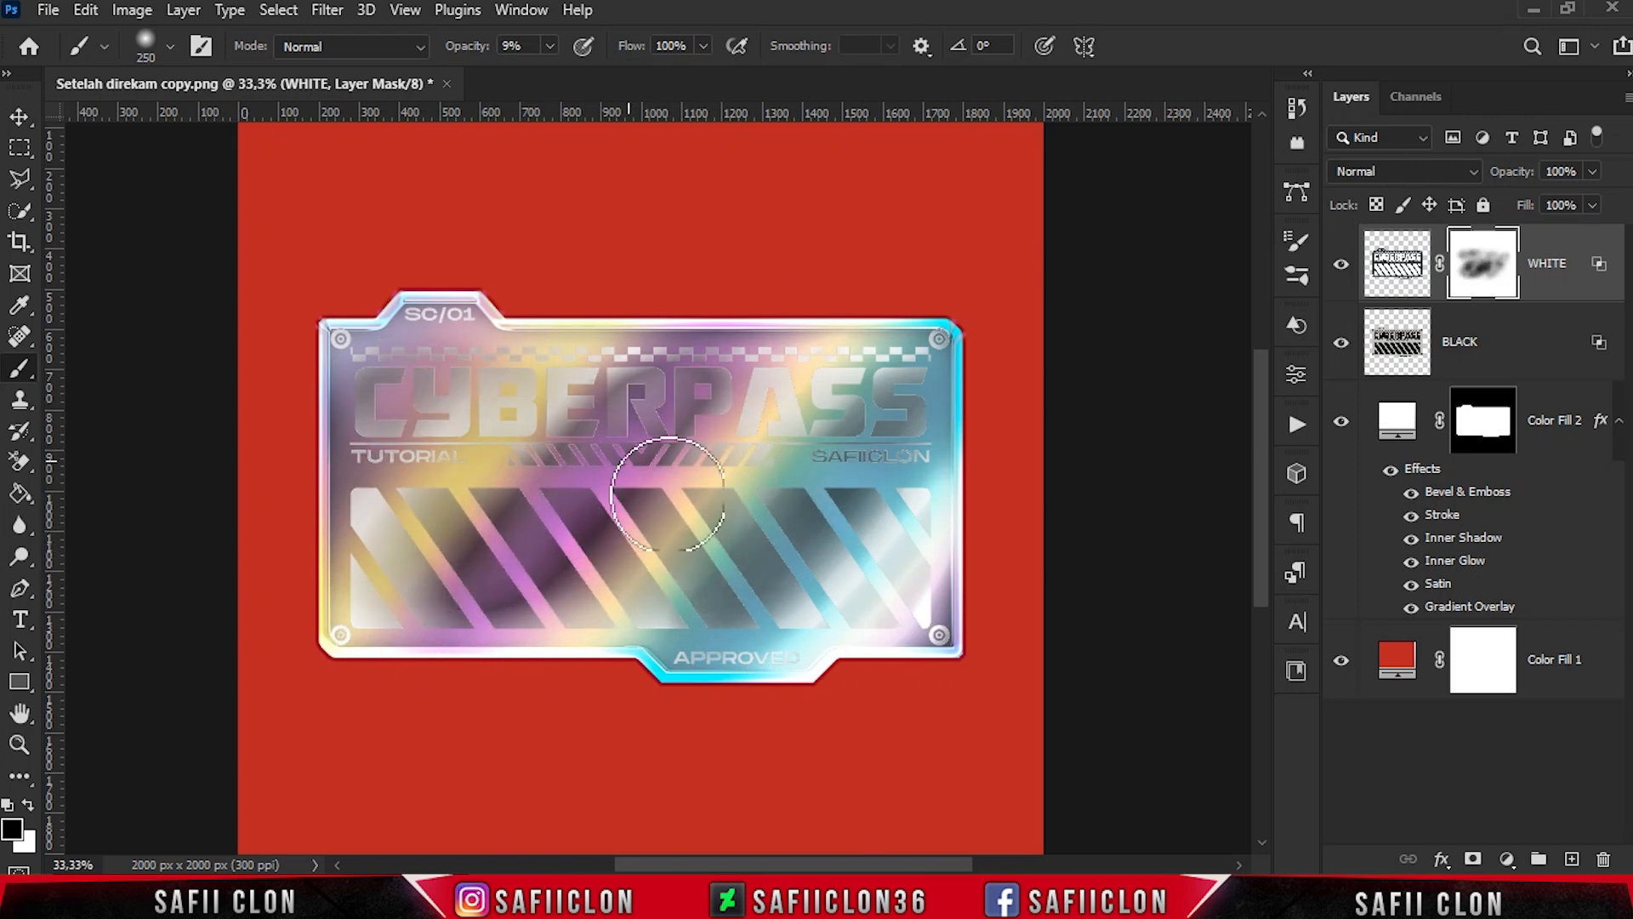
left_click(1341, 265)
left_click(1340, 265)
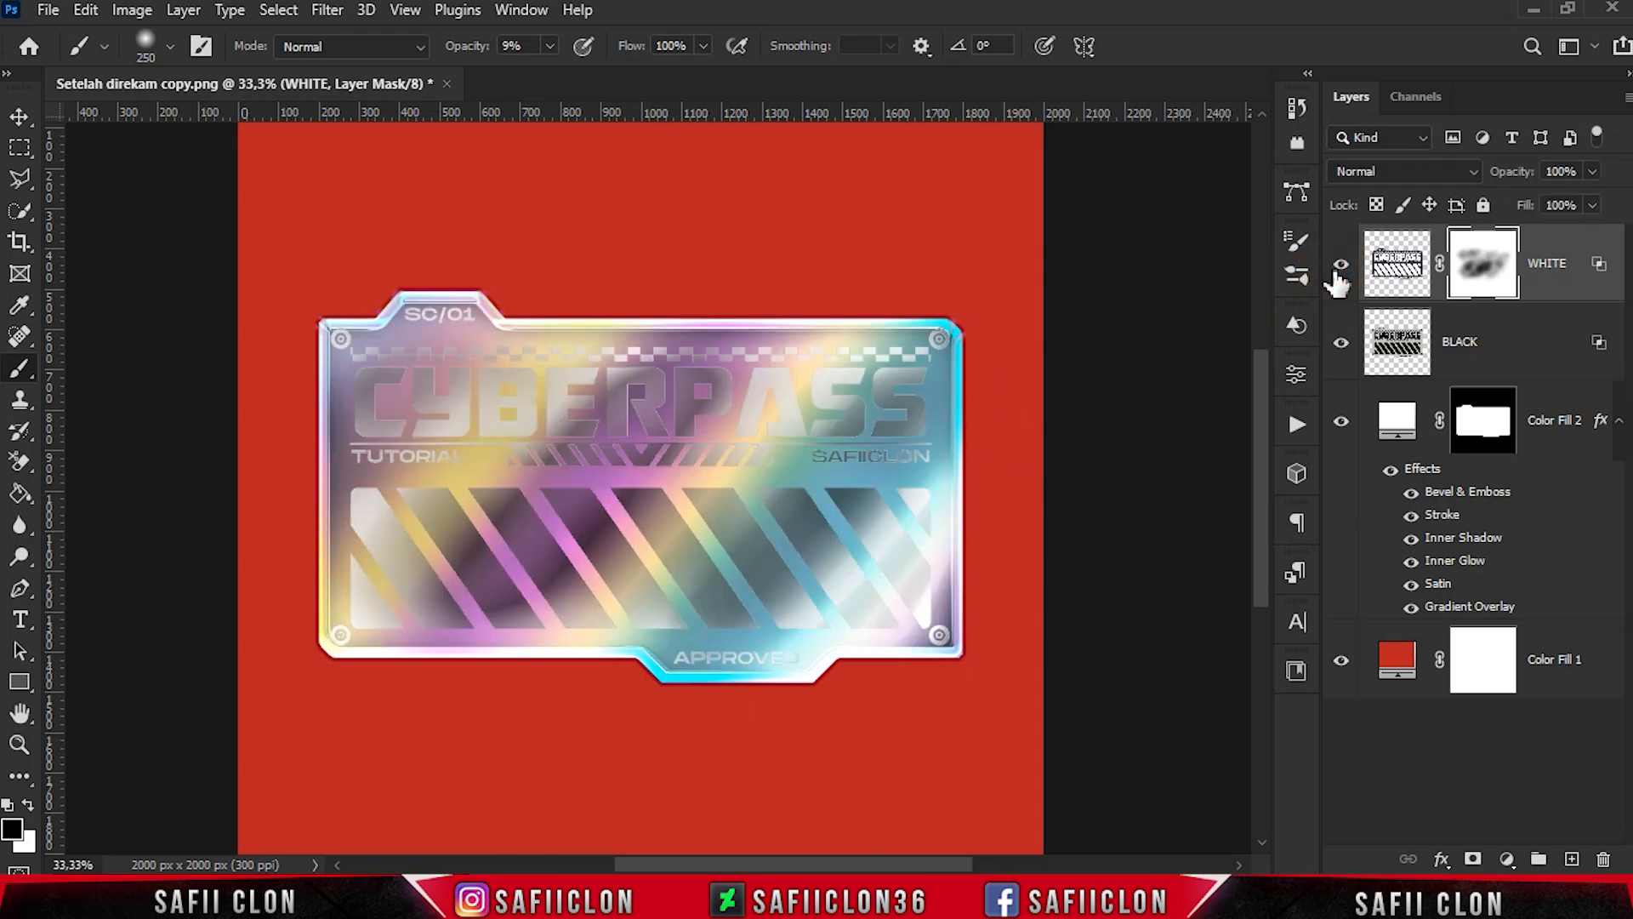
- Add a Brightness/Contrast adjustment clipped to the WHITE layer, with brightness 82 and contrast 67, and compare the artwork with and without it
left_click(1506, 859)
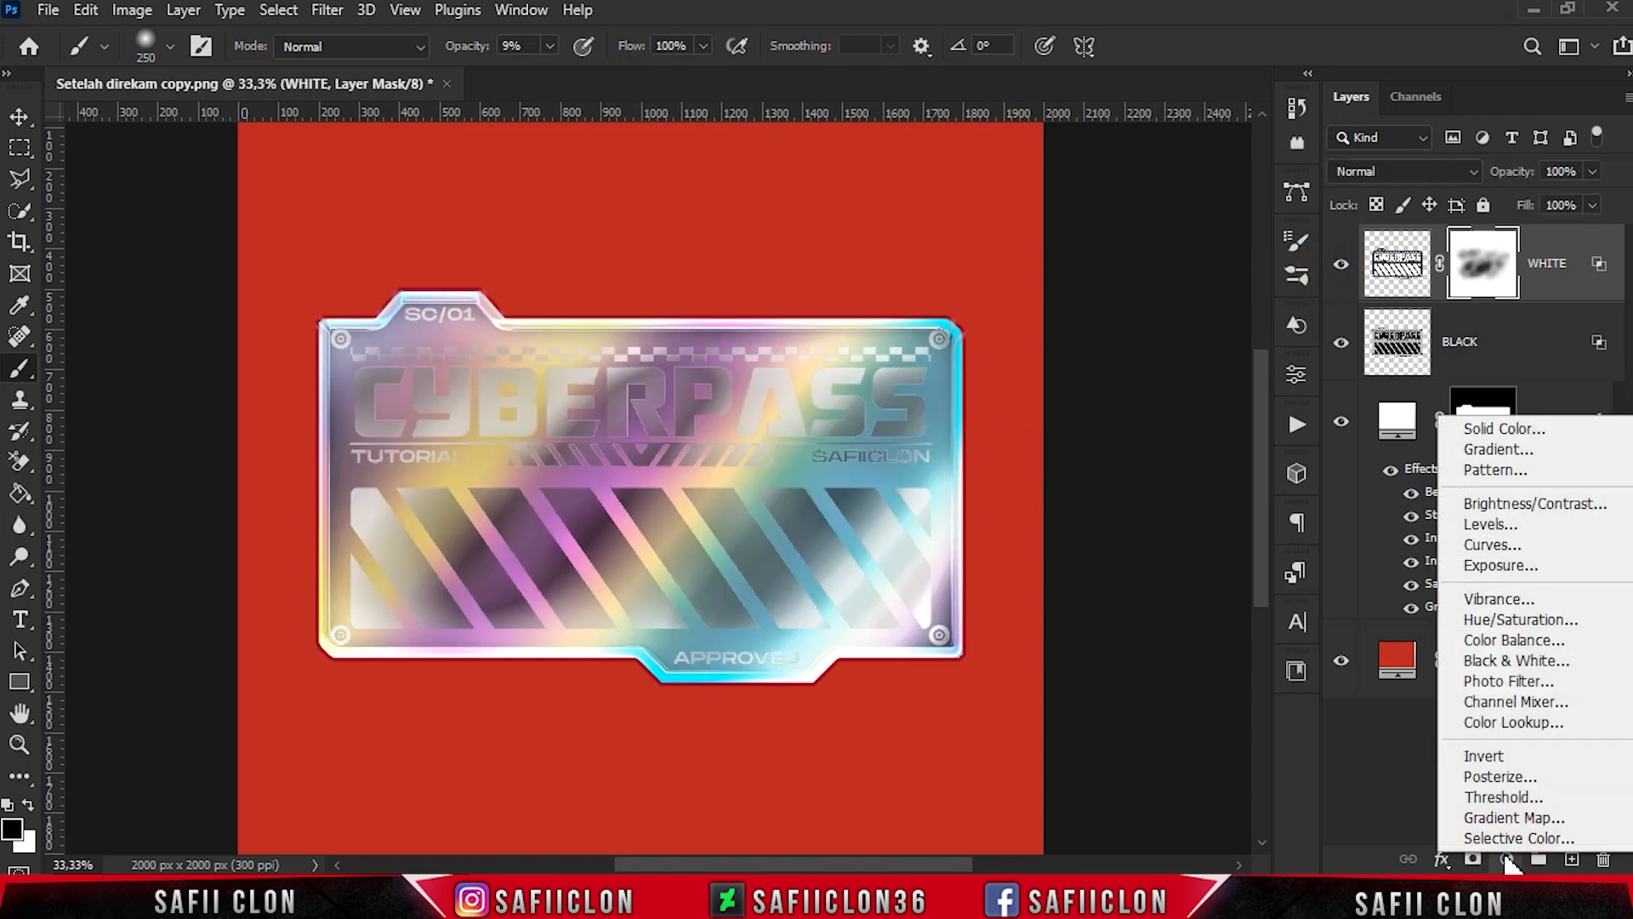
left_click(1531, 504)
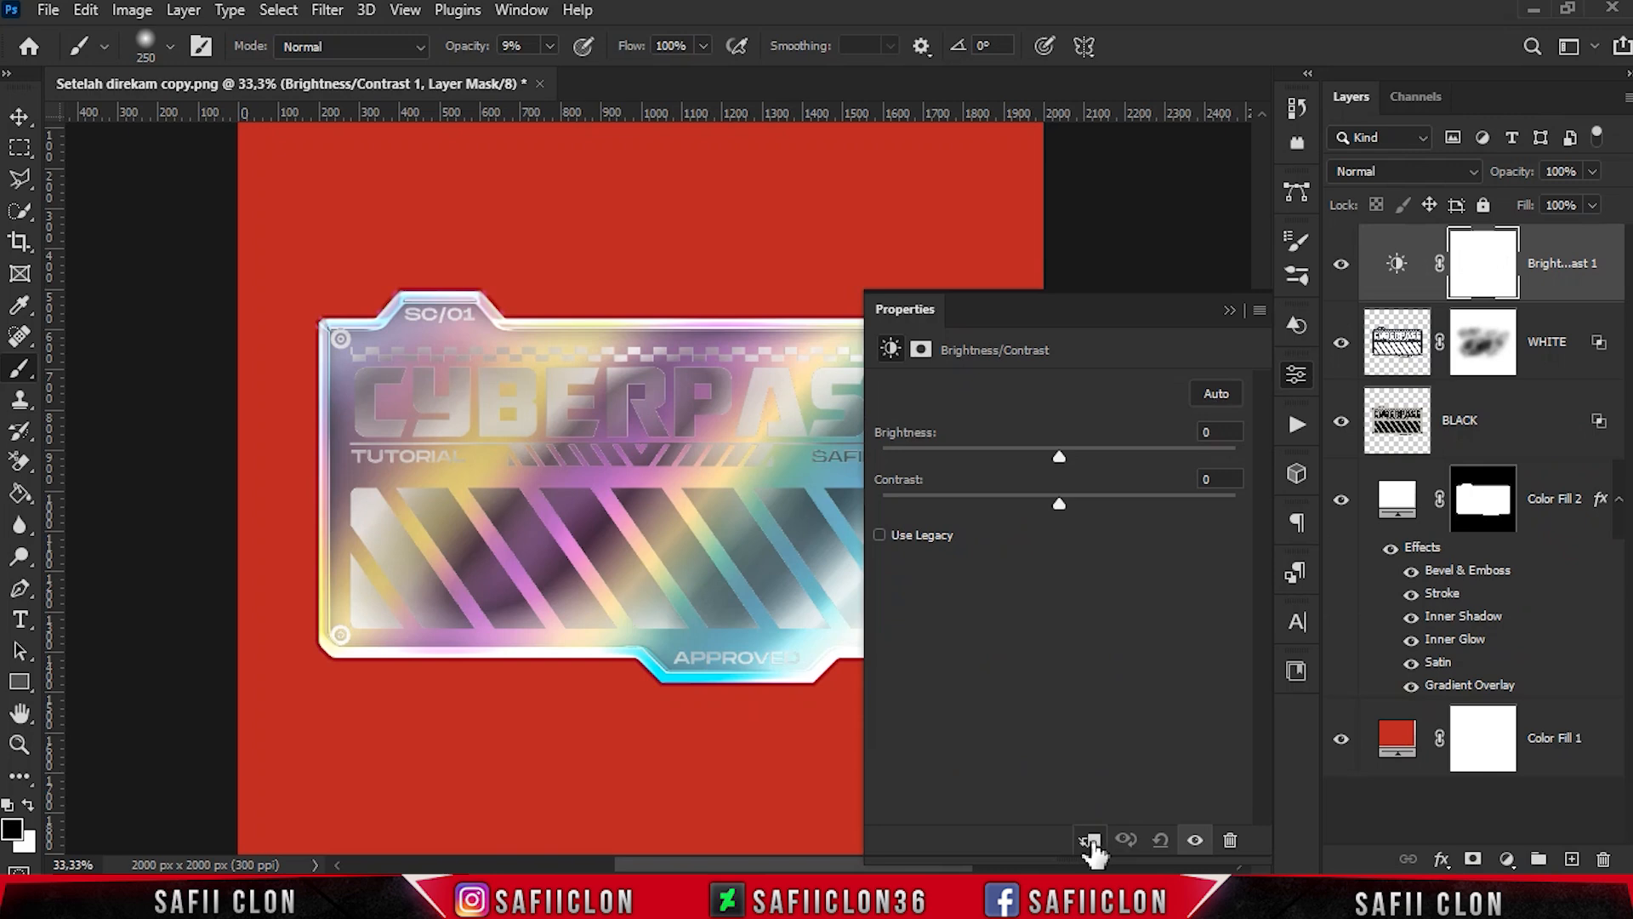
left_click_drag(840, 869, 888, 869)
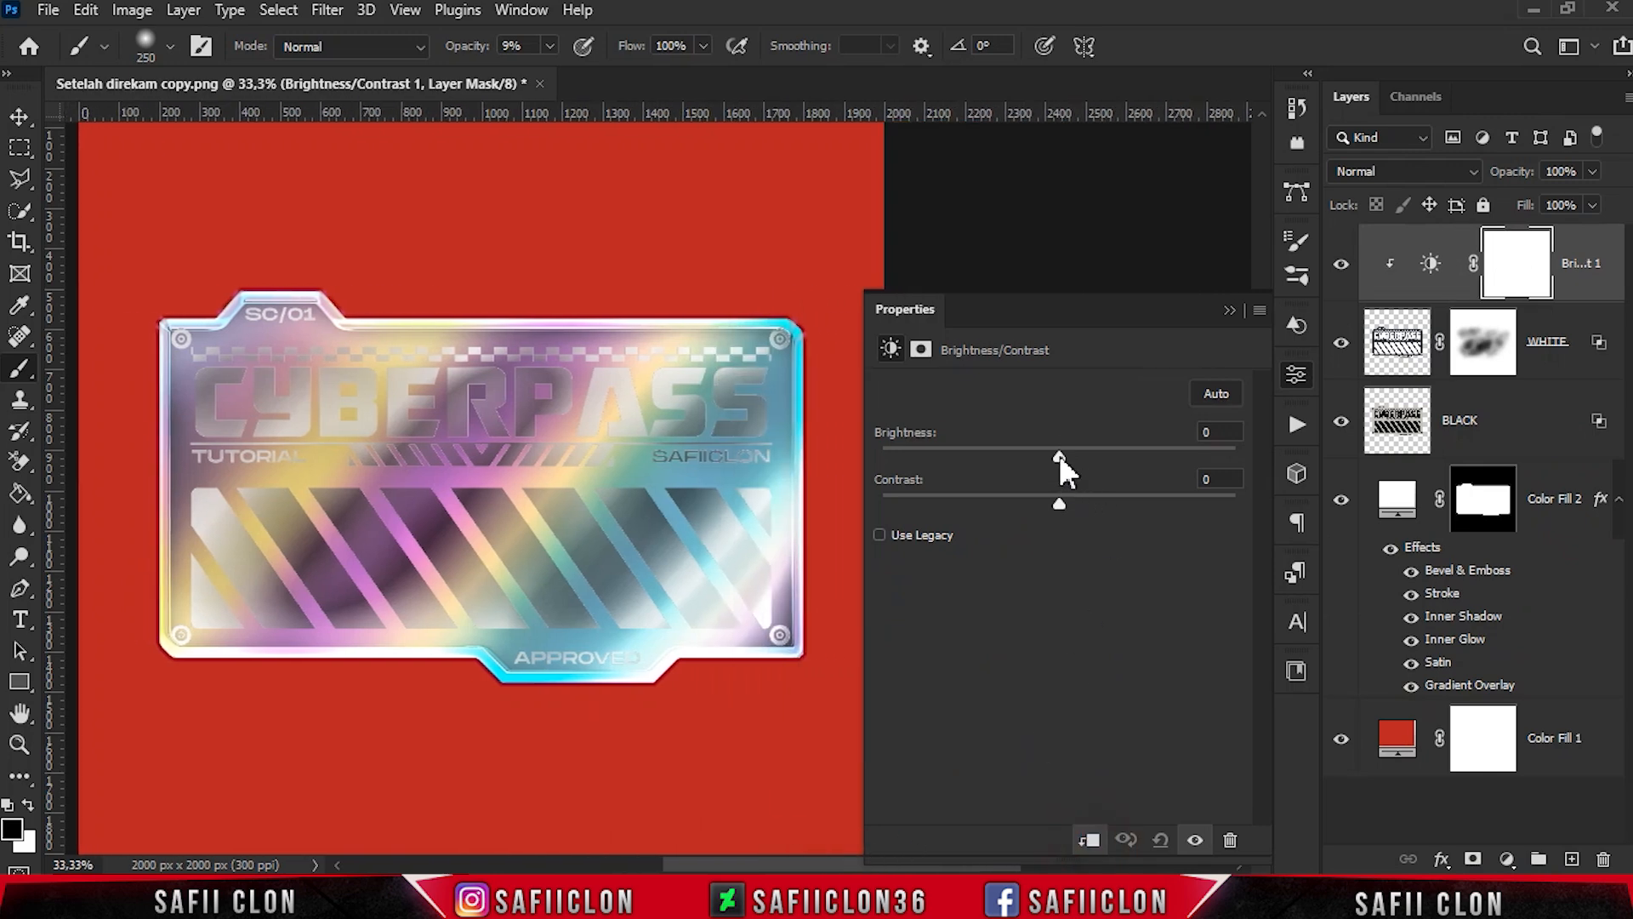
left_click_drag(1060, 461, 1150, 469)
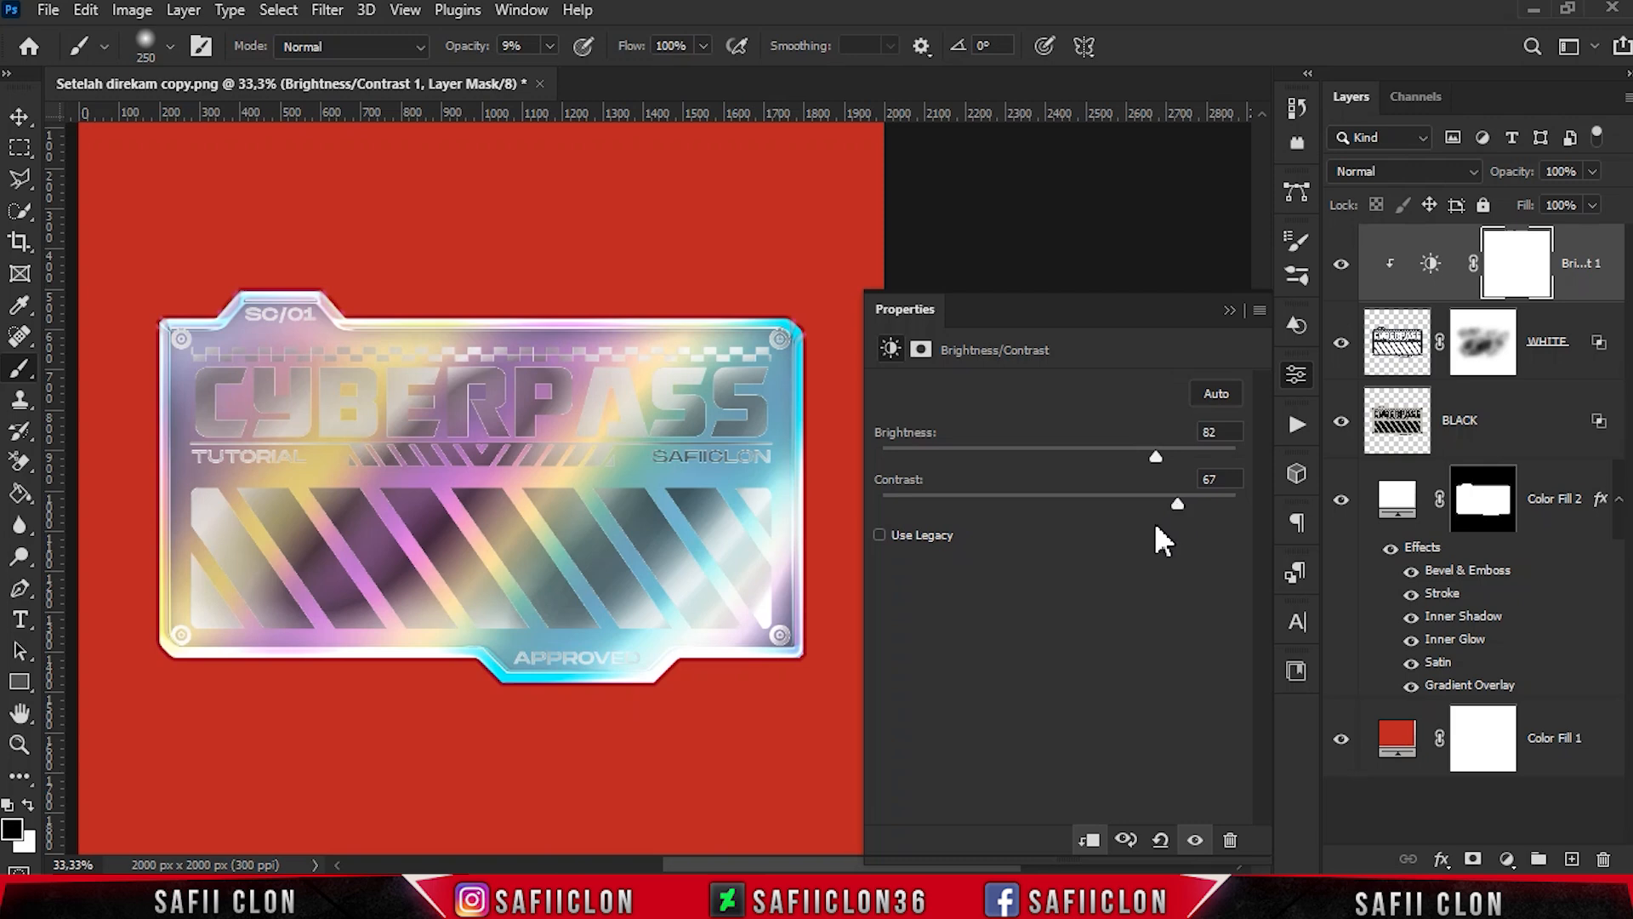
left_click(1229, 310)
left_click(1341, 264)
left_click(1341, 263)
- Paint black on the WHITE layer's mask over the CYBERPASS title and the right-hand diagonal stripes
left_click(1482, 356)
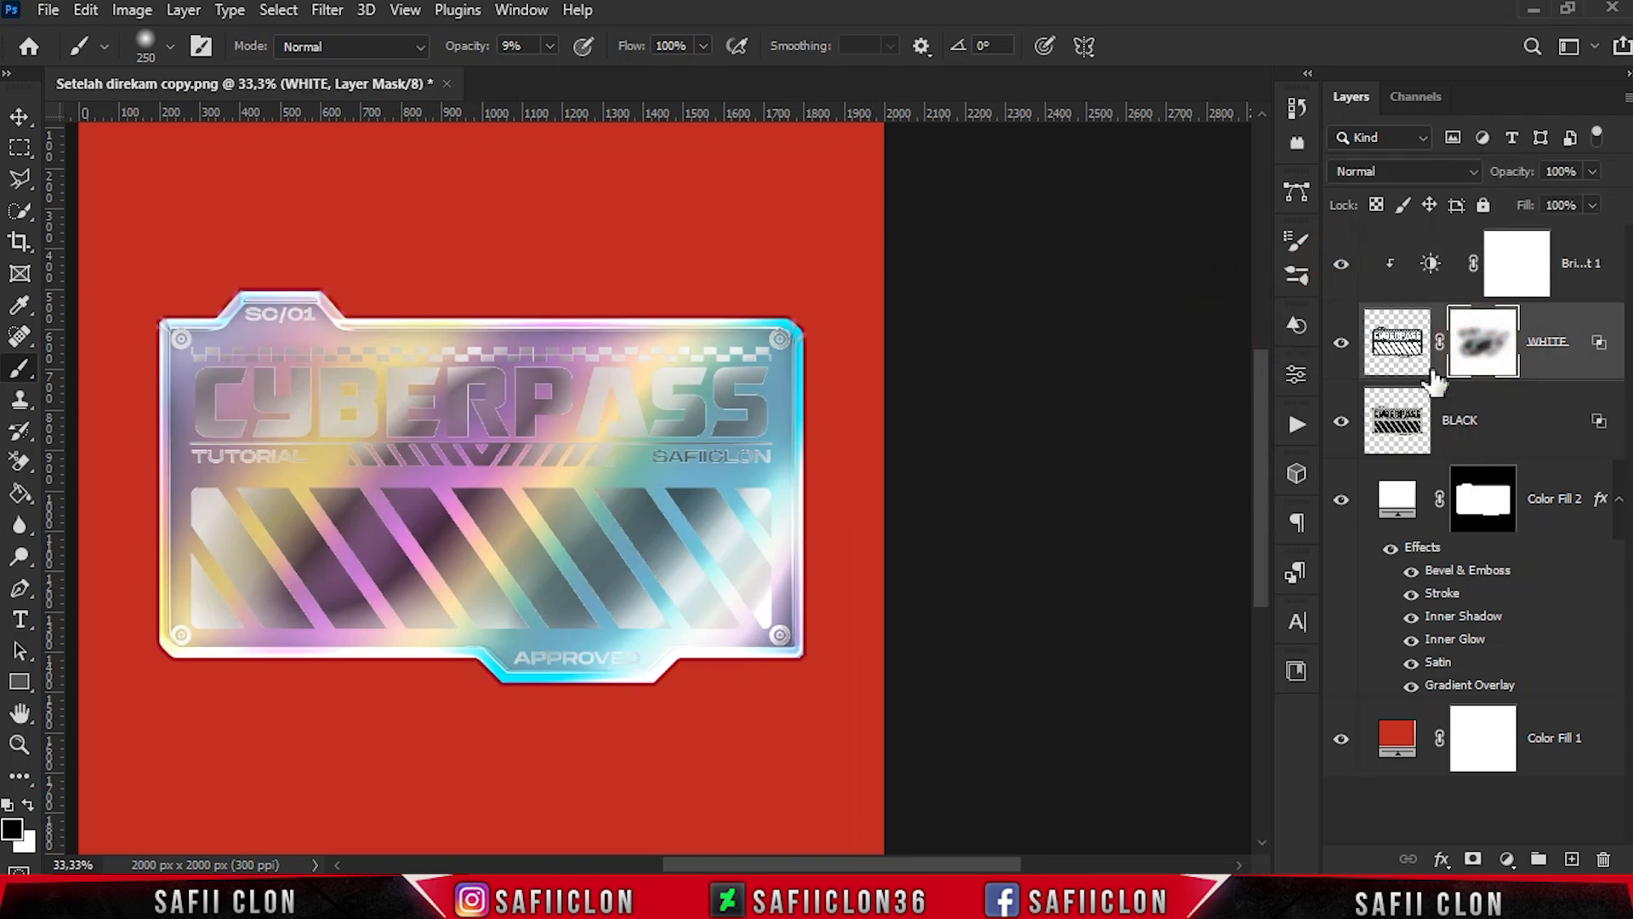
key("bracketright")
left_click(270, 402)
left_click(412, 391)
left_click(615, 402)
key("bracketleft")
key("bracketleft")
left_click(737, 526)
left_click(675, 616)
left_click(290, 465)
- With a smaller brush, mask the WHITE layer over the TUTORIAL and APPROVED texts
key("bracketleft")
key("bracketleft")
key("bracketleft")
key("bracketleft")
key("bracketleft")
key("bracketleft")
key("bracketleft")
key("bracketleft")
mouse_move(208, 459)
left_mouse_down()
mouse_move(299, 473)
mouse_move(256, 461)
left_mouse_up()
mouse_move(538, 672)
left_mouse_down()
mouse_move(671, 637)
mouse_move(517, 686)
left_mouse_up()
- With a larger brush, mask the WHITE layer further over the middle stripes and both ends of the CYBERPASS title
key("bracketright")
key("bracketright")
key("bracketright")
key("bracketright")
key("bracketright")
key("bracketright")
key("bracketright")
key("bracketright")
left_click(434, 557)
left_click(235, 387)
left_click(651, 394)
mouse_move(650, 393)
left_mouse_down()
mouse_move(689, 395)
mouse_move(681, 457)
mouse_move(774, 377)
left_mouse_up()
key("bracketright")
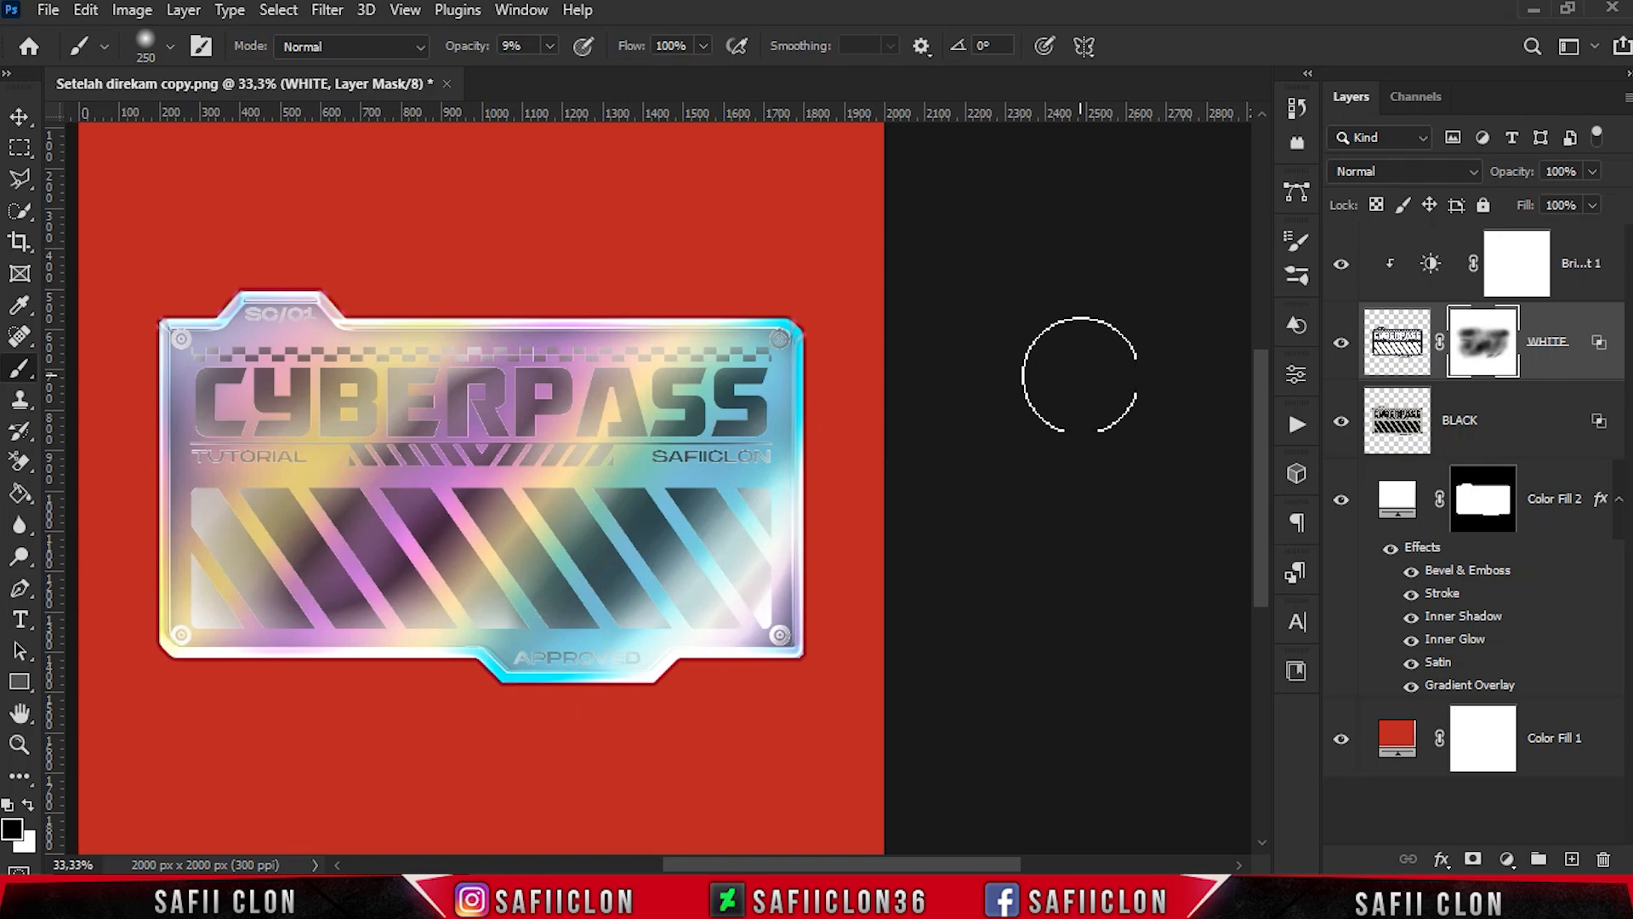
- Compare the artwork with and without the BLACK layer and add a layer mask to it
left_click(1492, 432)
left_click(1341, 421)
left_click(1342, 421)
left_click(1473, 859)
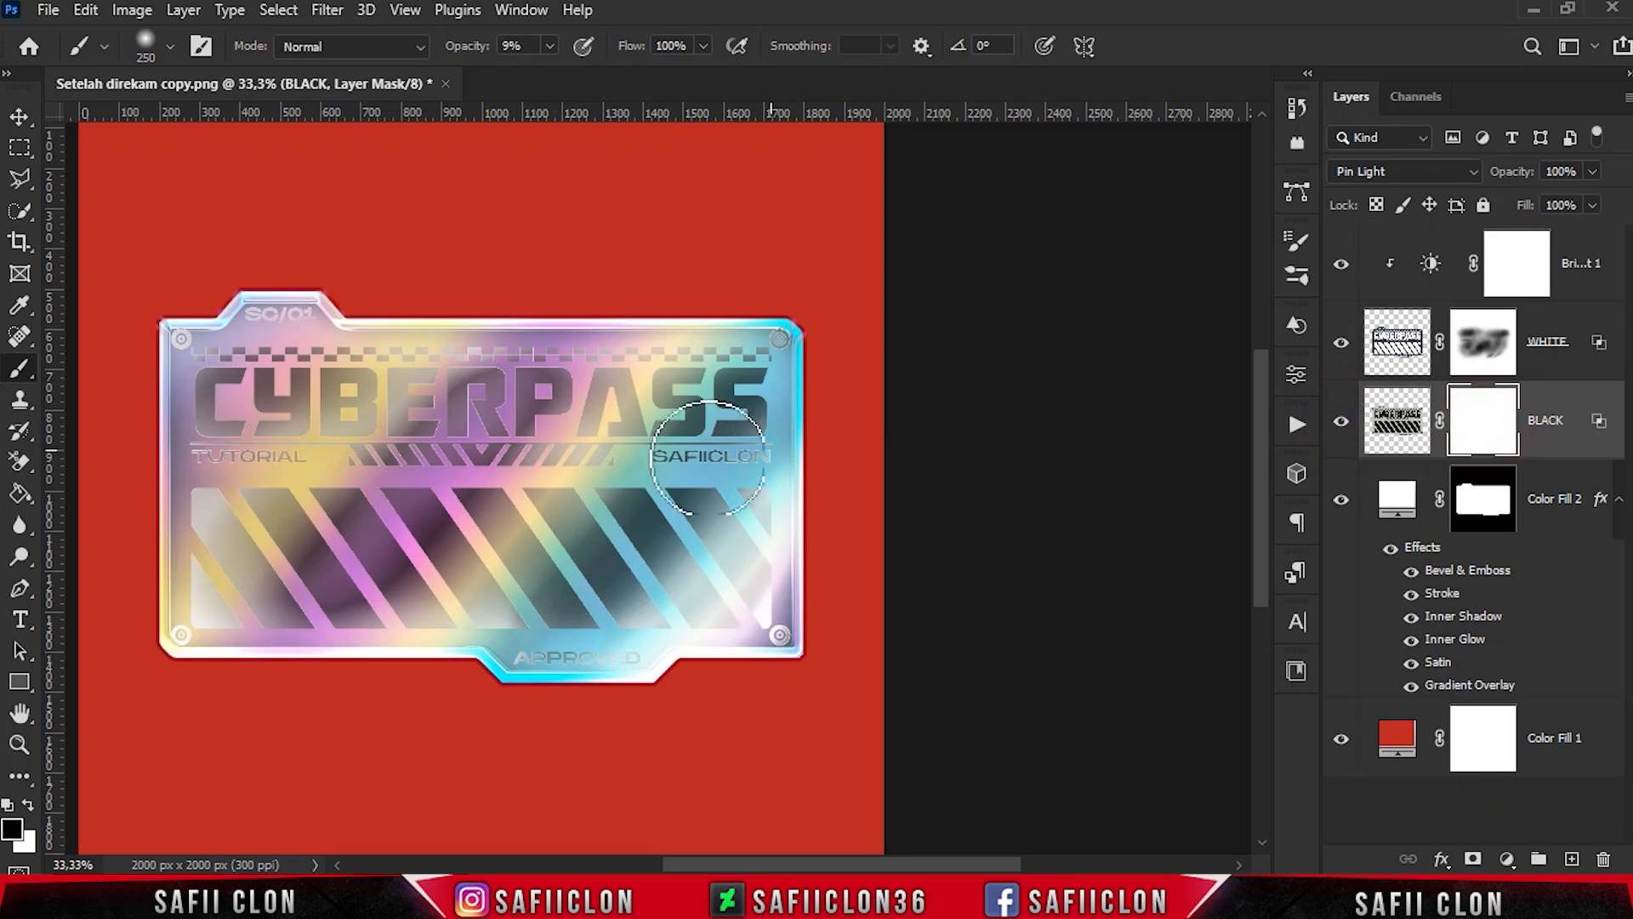
key("x")
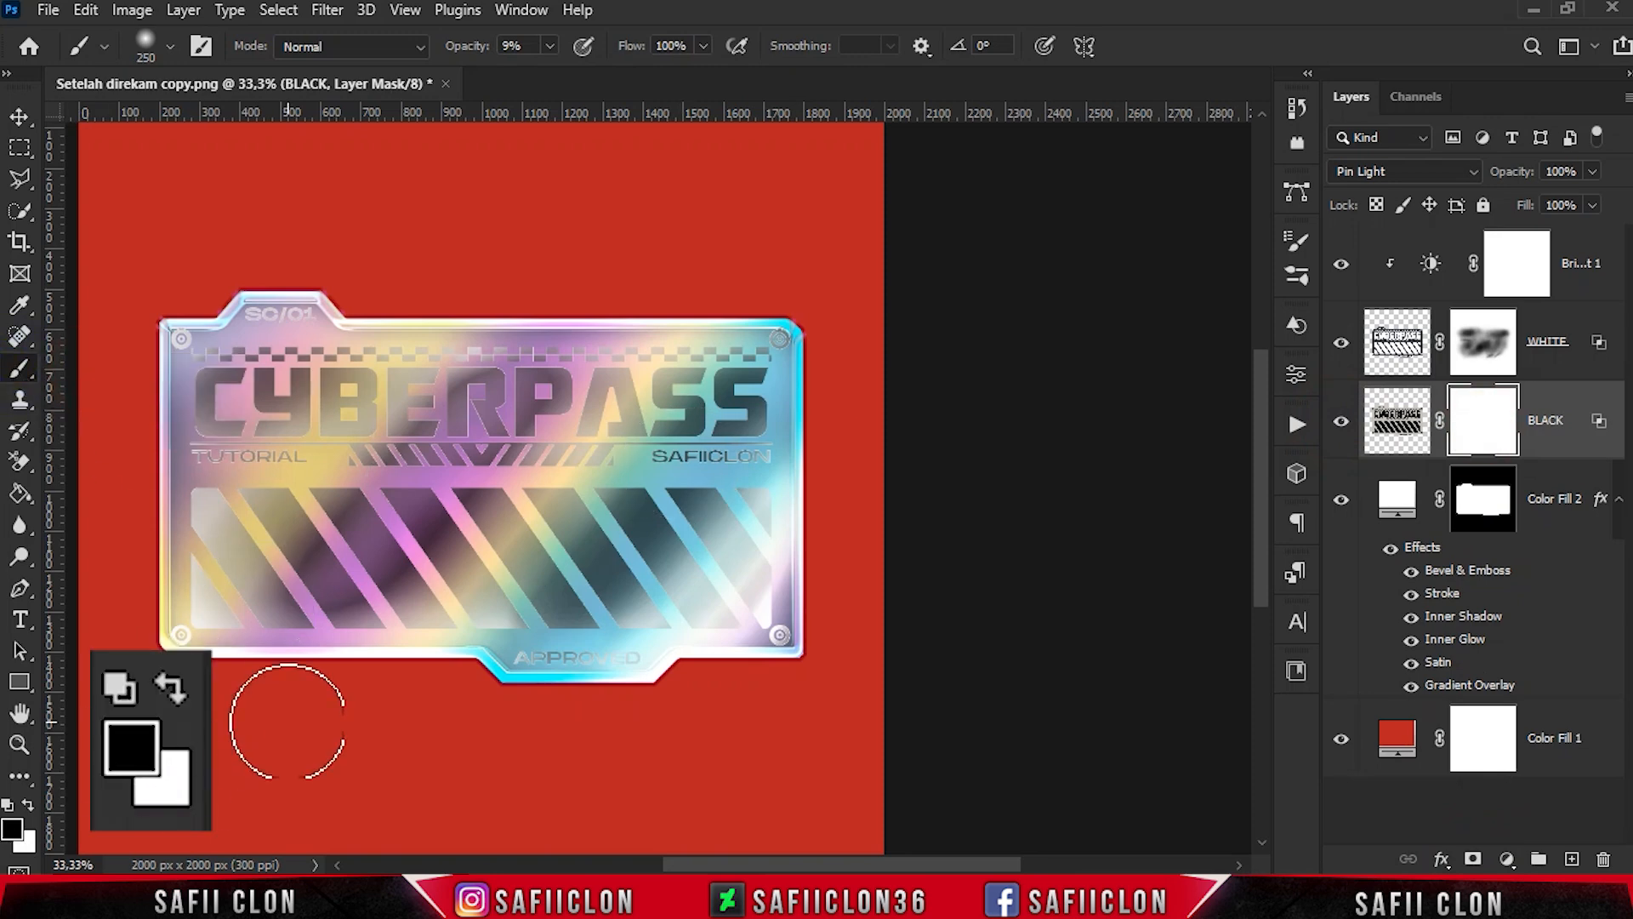
- Soften the dark diagonal stripes by painting black on the BLACK layer's mask, lowering the brush opacity to 6%
left_click(442, 524)
key("bracketleft")
key("bracketleft")
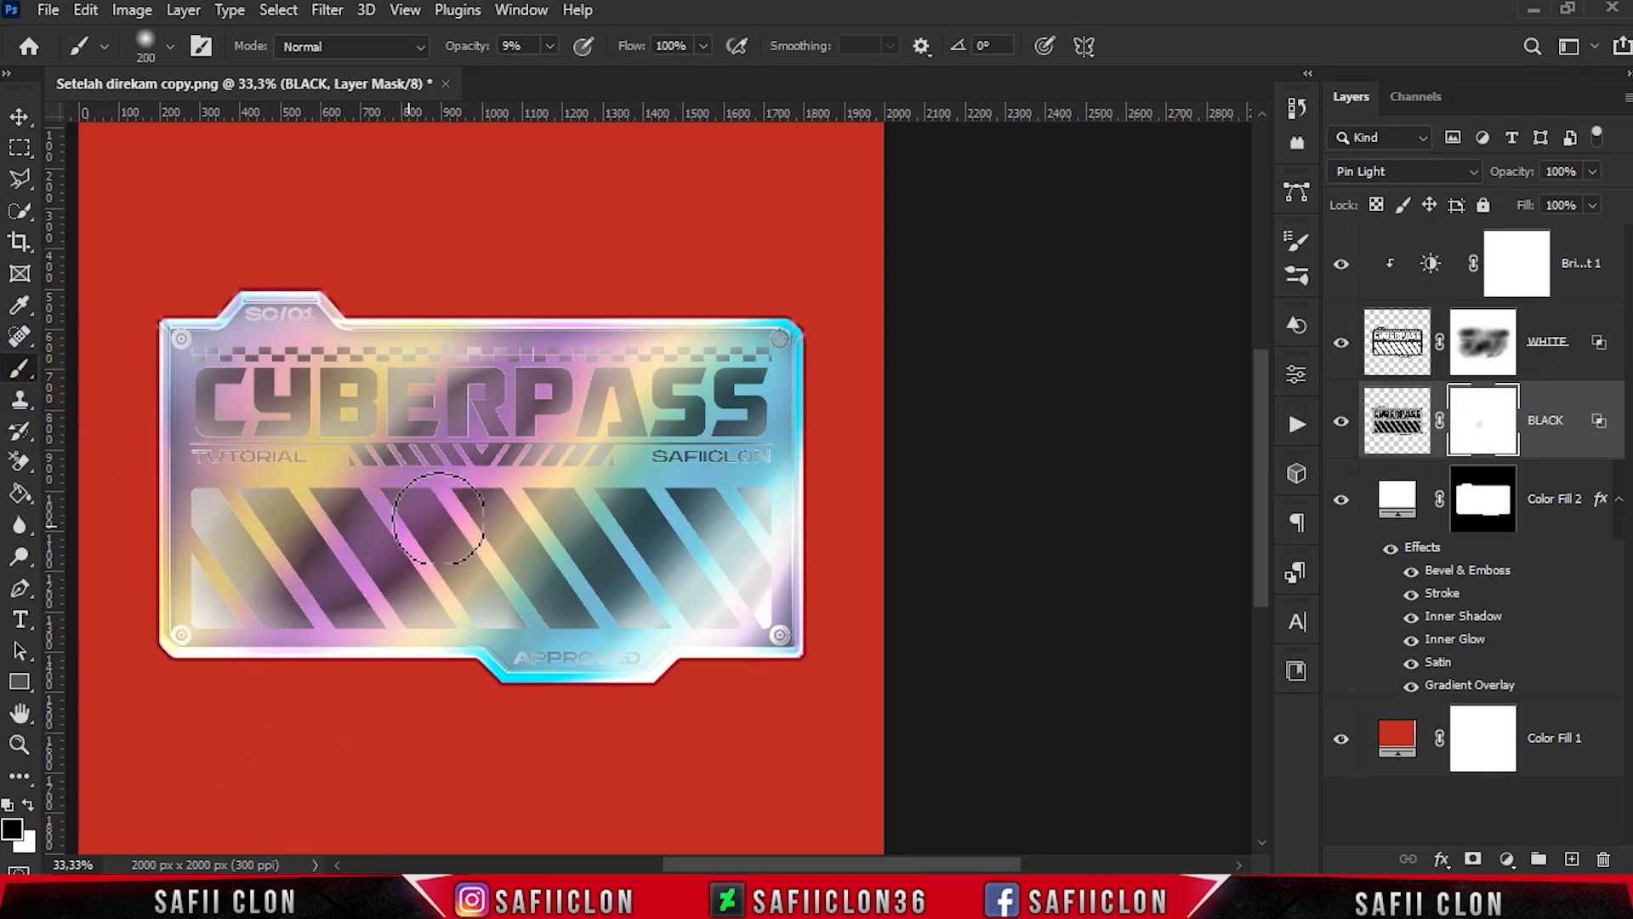
left_click(551, 45)
left_click(436, 520)
key("bracketleft")
key("bracketleft")
key("bracketleft")
key("bracketleft")
left_click(446, 536)
left_click(390, 587)
left_click(467, 505)
key("bracketright")
key("bracketright")
key("bracketright")
key("bracketright")
key("bracketright")
left_click(561, 589)
mouse_move(561, 589)
left_mouse_down()
mouse_move(661, 530)
mouse_move(538, 542)
mouse_move(707, 587)
left_mouse_up()
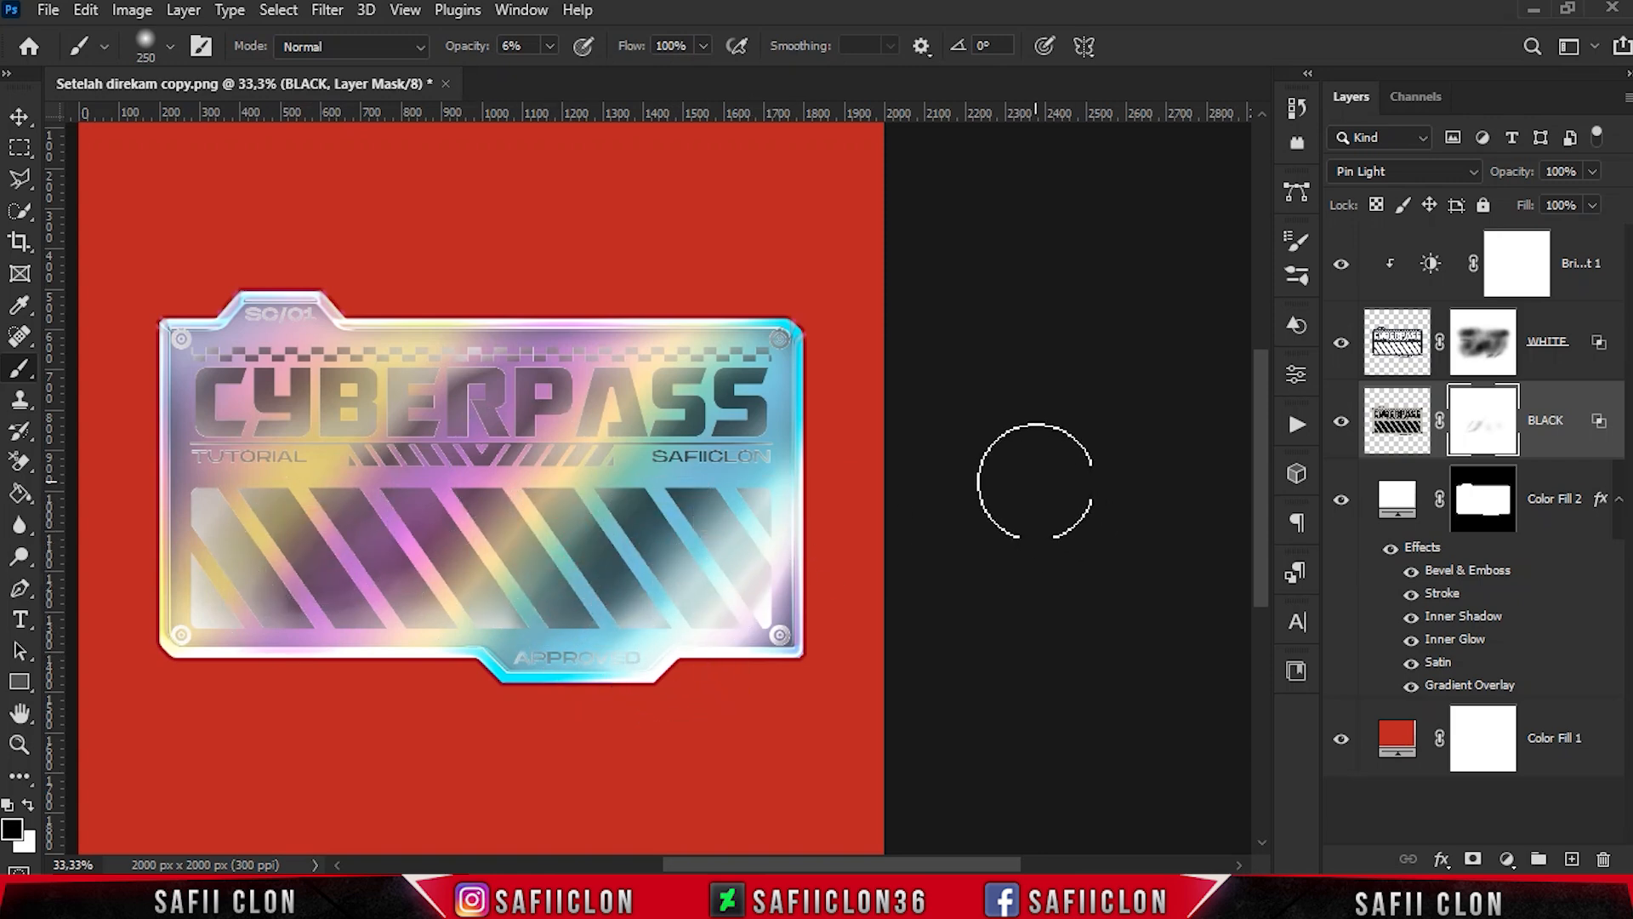
- Paint black over the left diagonal stripes on the WHITE layer's mask
left_click(1483, 364)
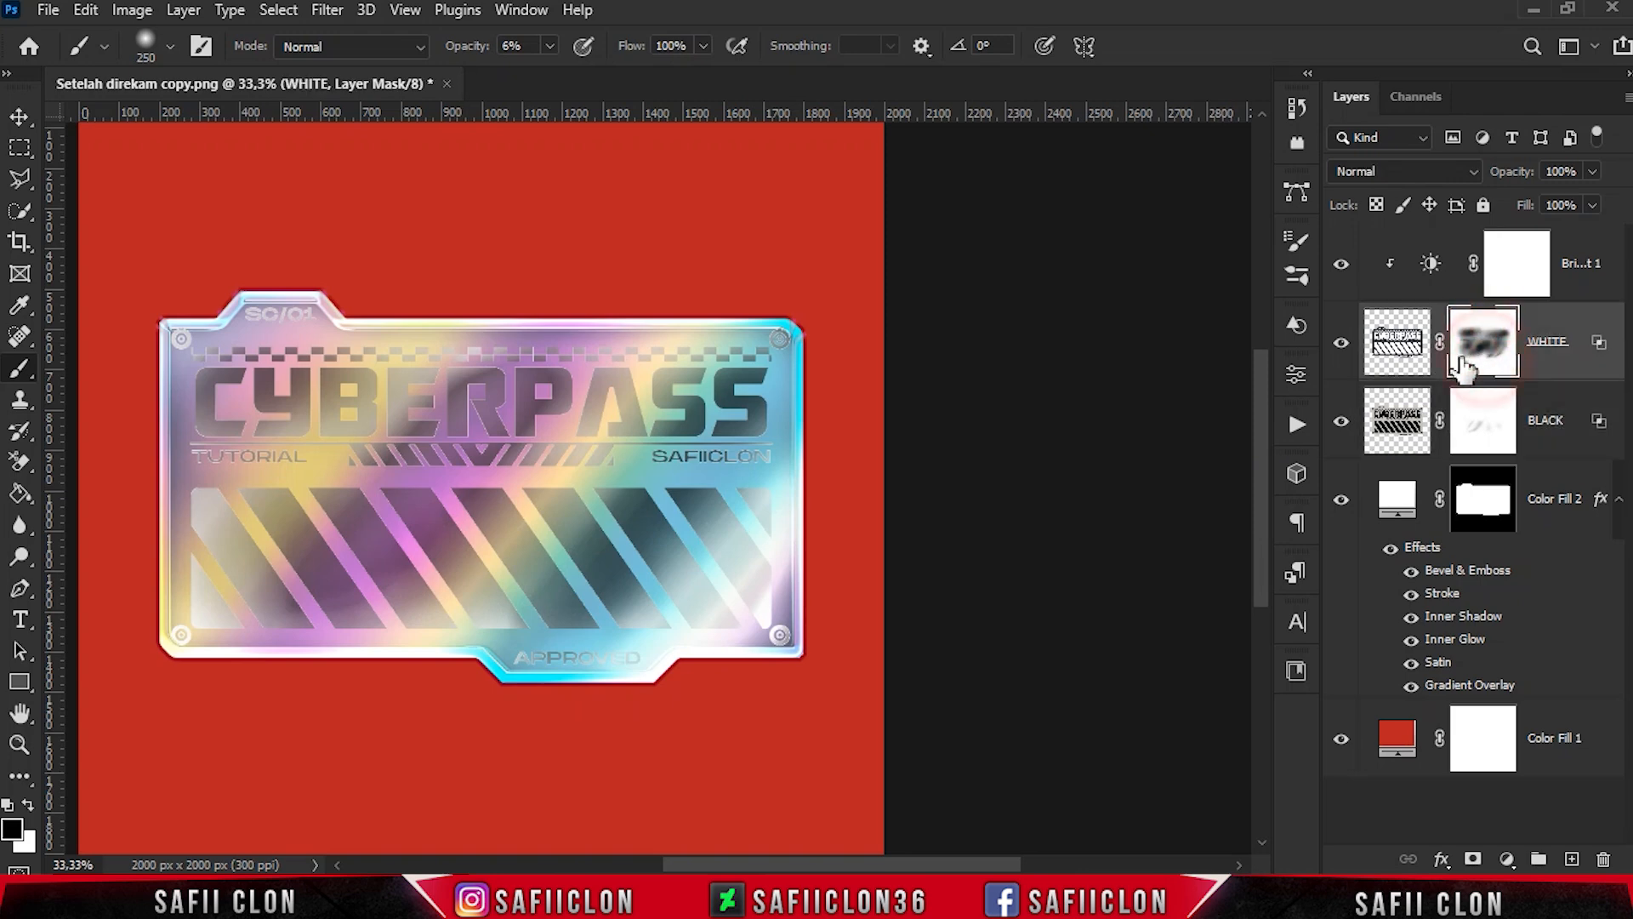
mouse_move(336, 544)
left_mouse_down()
mouse_move(496, 440)
mouse_move(398, 454)
mouse_move(426, 358)
mouse_move(576, 416)
mouse_move(573, 539)
mouse_move(643, 640)
mouse_move(749, 587)
mouse_move(348, 630)
mouse_move(255, 502)
mouse_move(421, 508)
left_mouse_up()
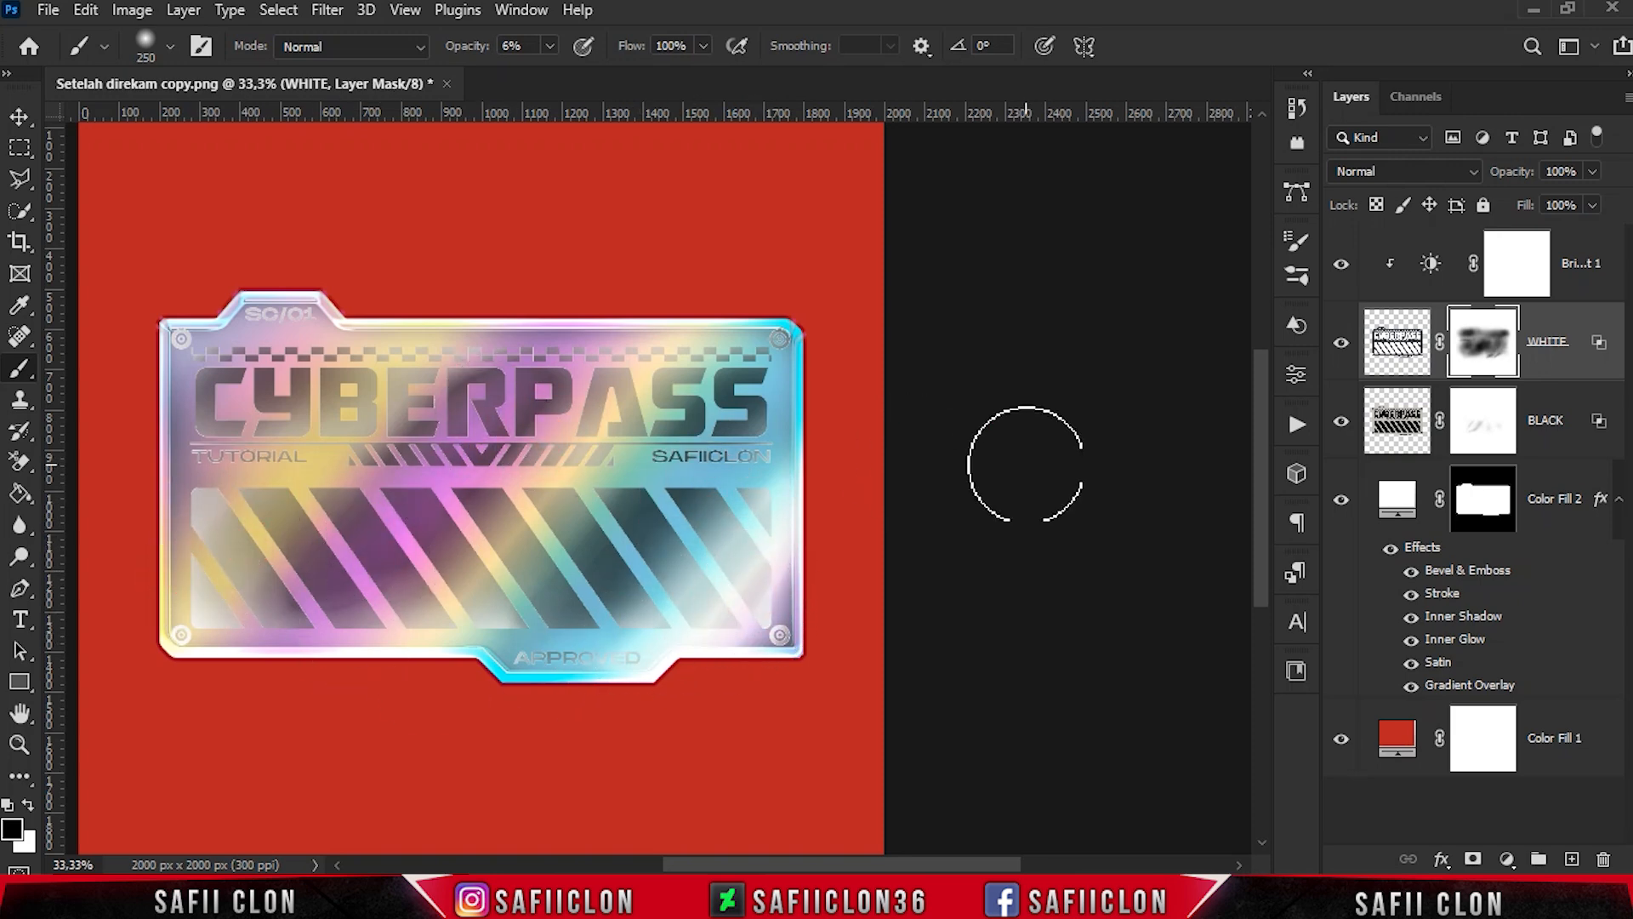
- Add a clipped Exposure adjustment above Brightness/Contrast with exposure +2.75, offset -0.0700 and gamma 0.85, and compare the artwork with and without it
left_click(1575, 269)
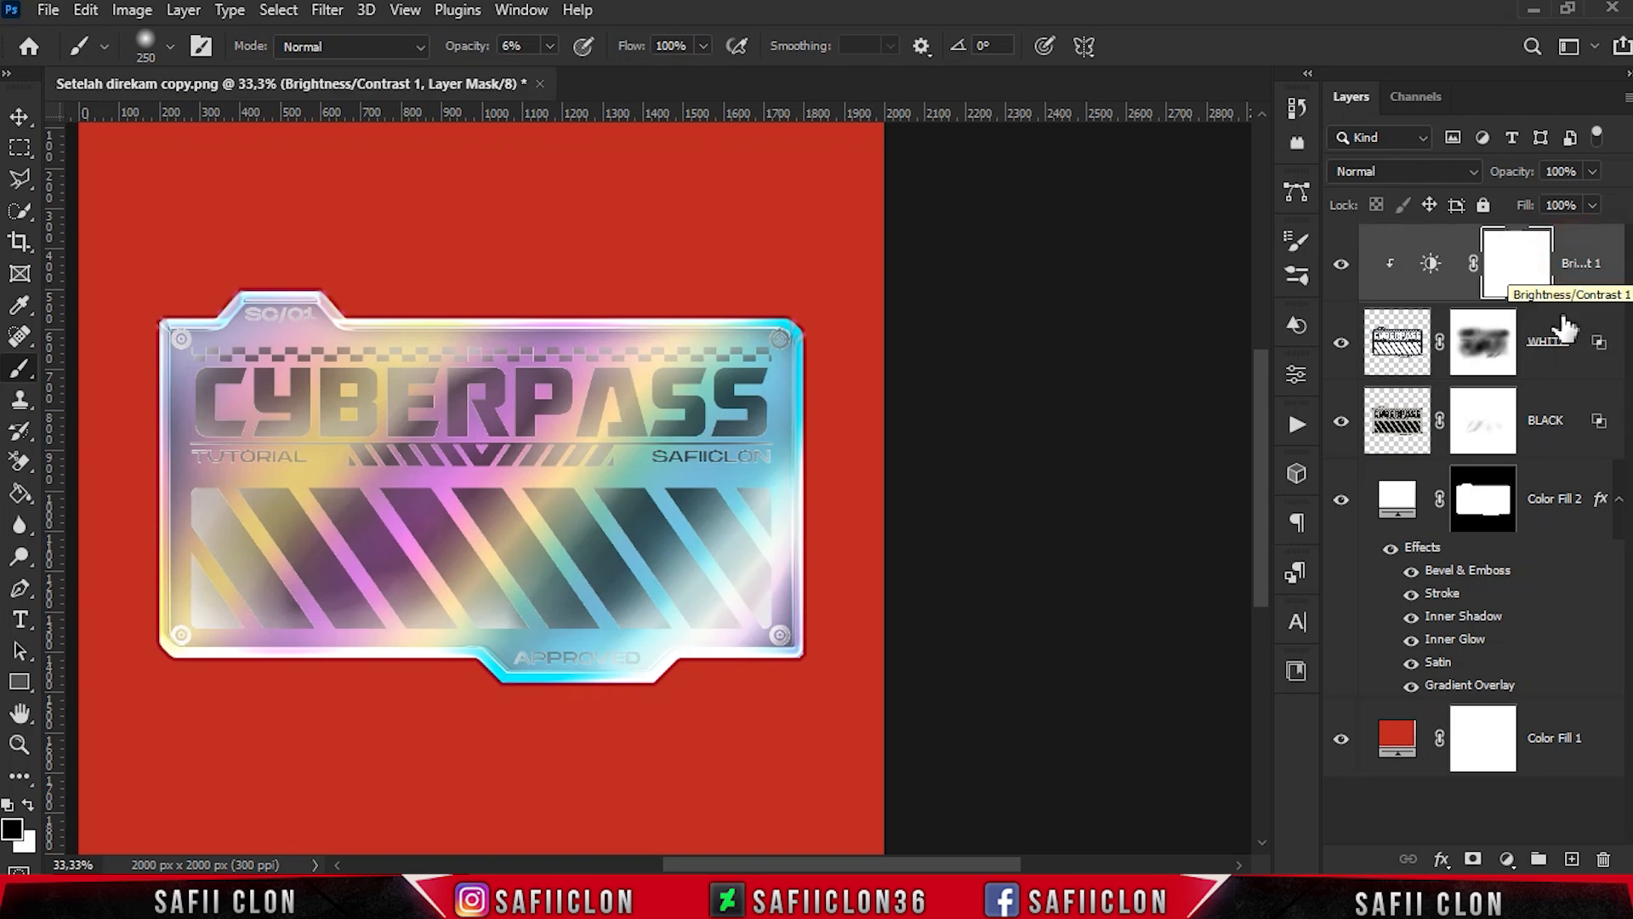
left_click(1506, 859)
left_click(1501, 574)
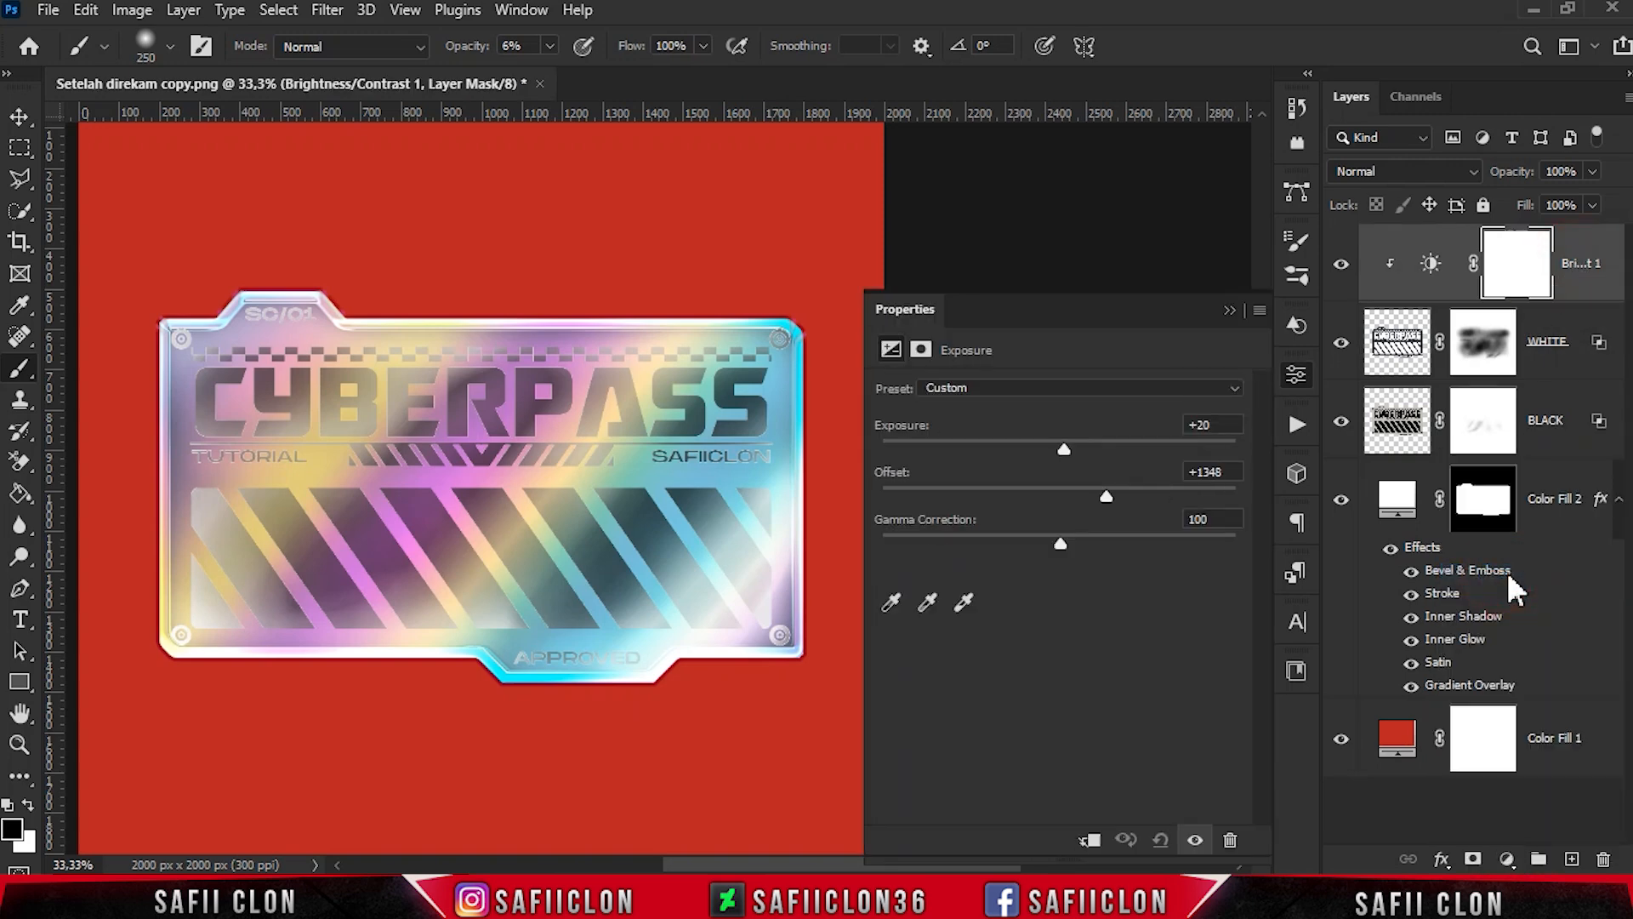
left_click(1092, 840)
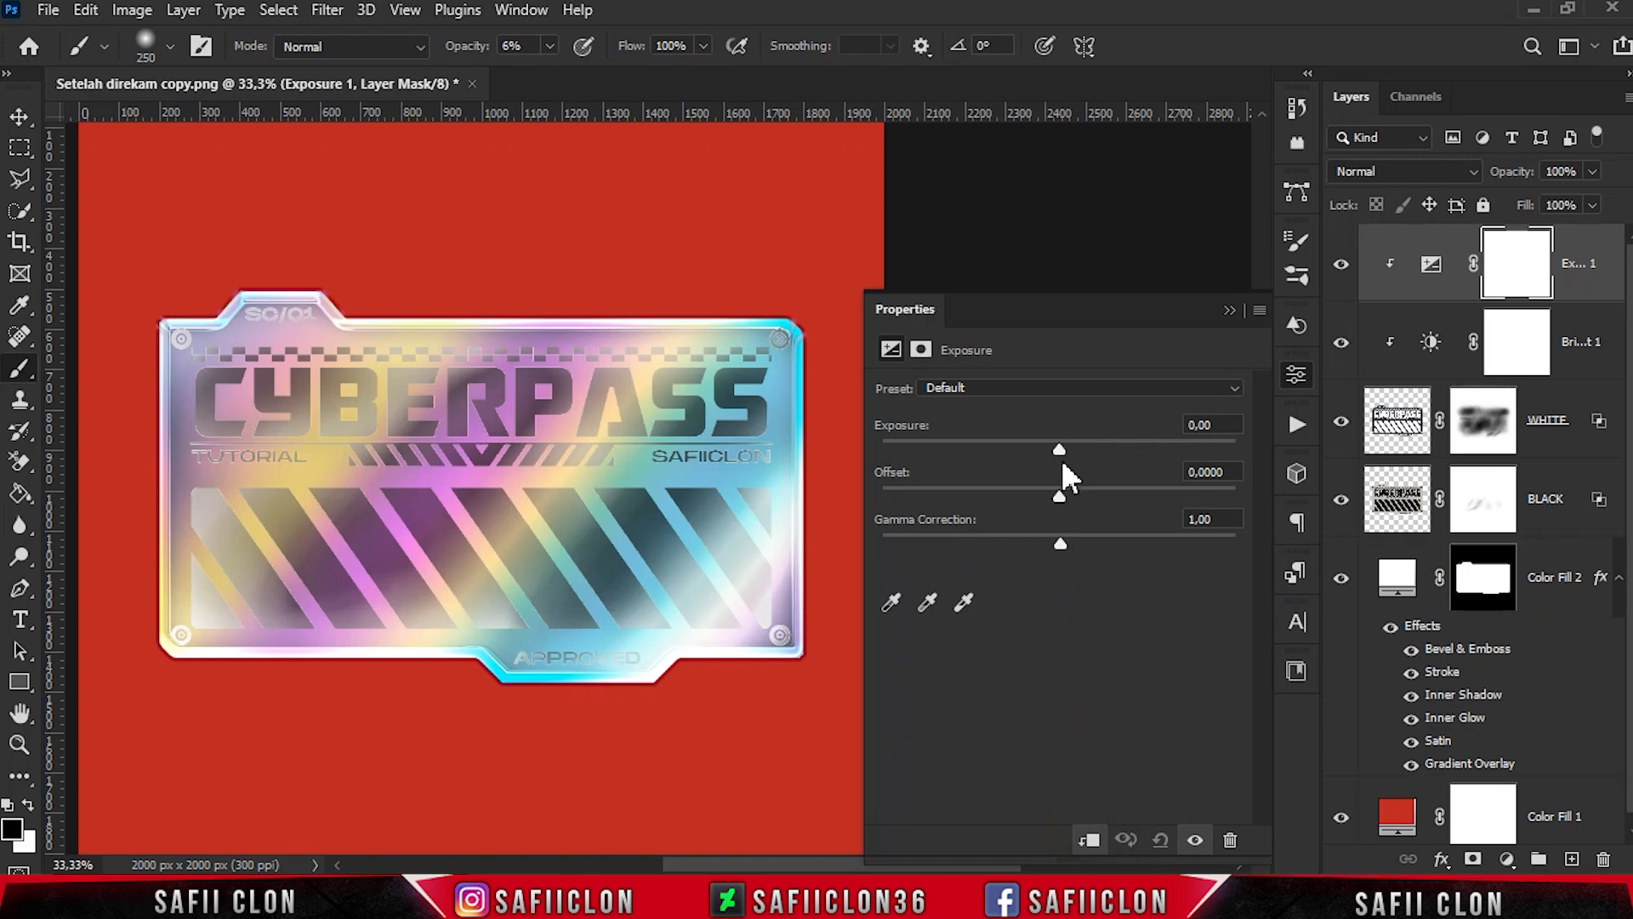
left_click_drag(1070, 451, 1127, 452)
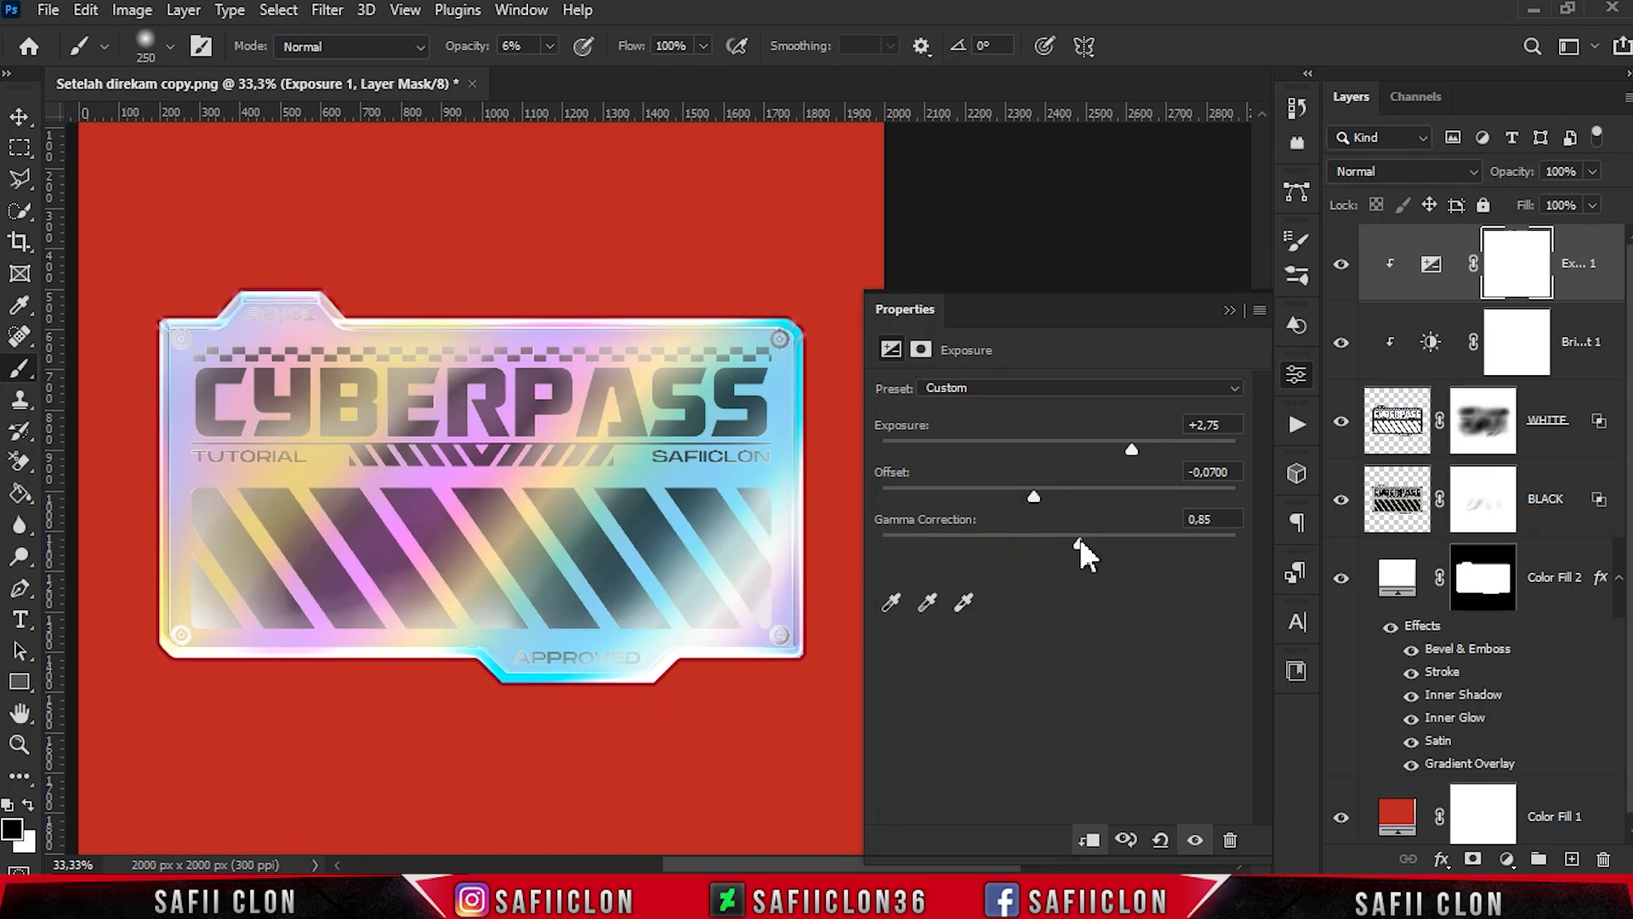
left_click(1230, 312)
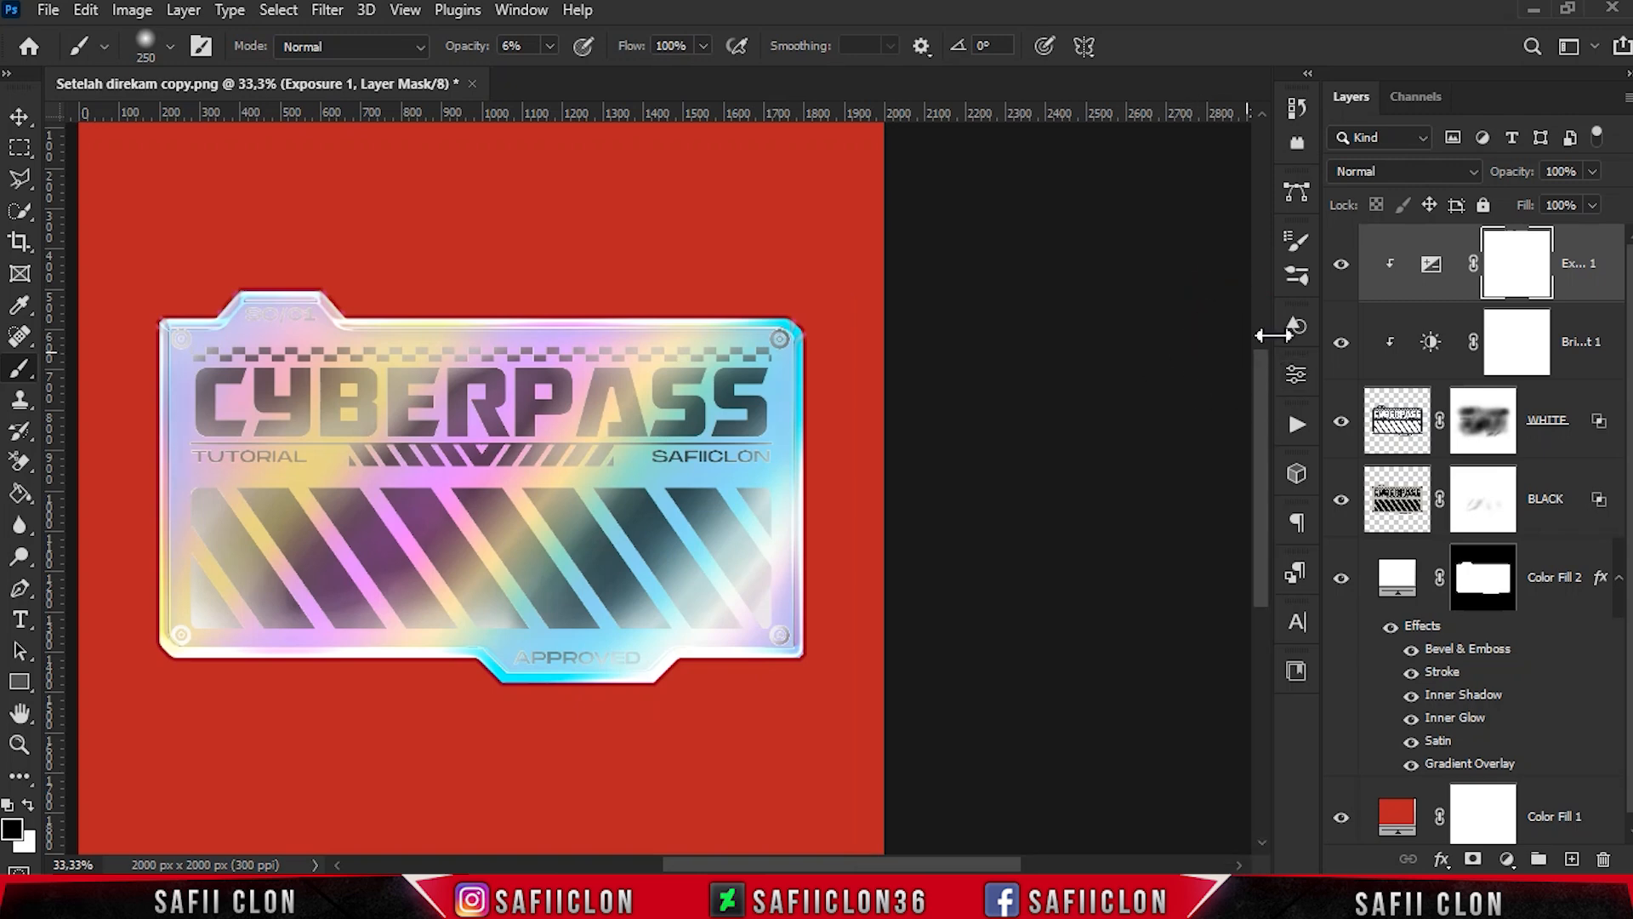
left_click(1341, 264)
left_click(1344, 267)
left_click(1343, 266)
left_click(1343, 267)
left_click(1343, 267)
left_click(1343, 268)
- Paint black on the WHITE layer's mask over the SC/01 label, the start of the title and the middle stripes, varying the brush size
left_click(1494, 436)
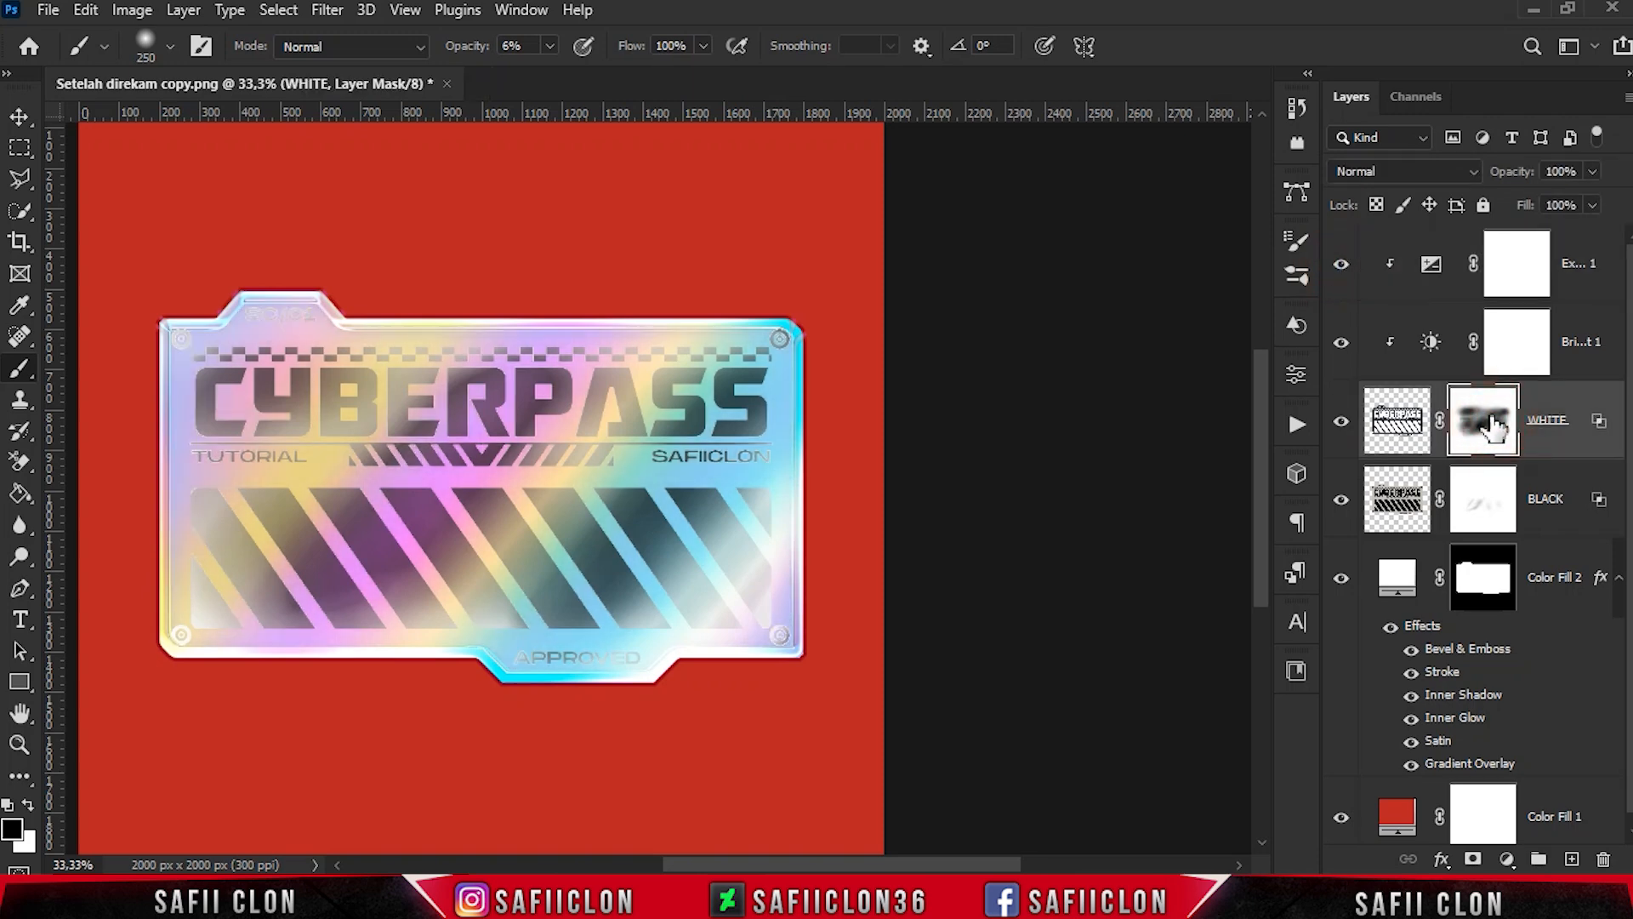
key("bracketleft")
key("bracketleft")
key("bracketleft")
key("bracketleft")
left_click_drag(260, 324, 314, 328)
key("bracketright")
key("bracketright")
key("bracketright")
mouse_move(214, 371)
left_mouse_down()
mouse_move(207, 405)
mouse_move(250, 361)
left_mouse_up()
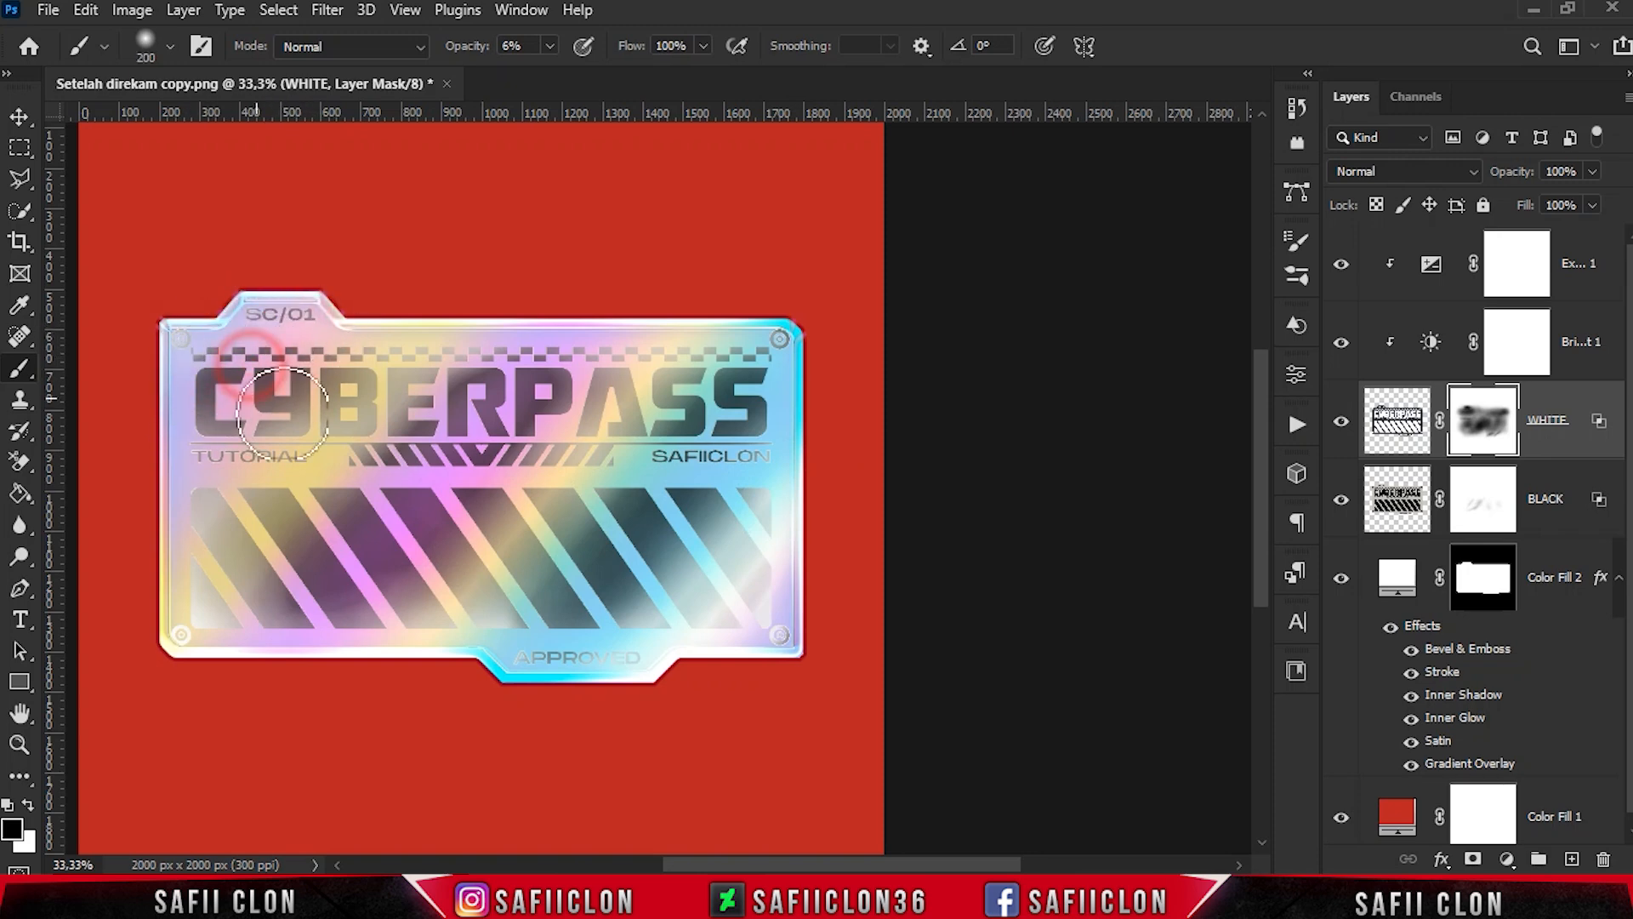
key("bracketright")
key("bracketright")
mouse_move(579, 538)
left_mouse_down()
mouse_move(500, 490)
mouse_move(558, 523)
mouse_move(489, 610)
left_mouse_up()
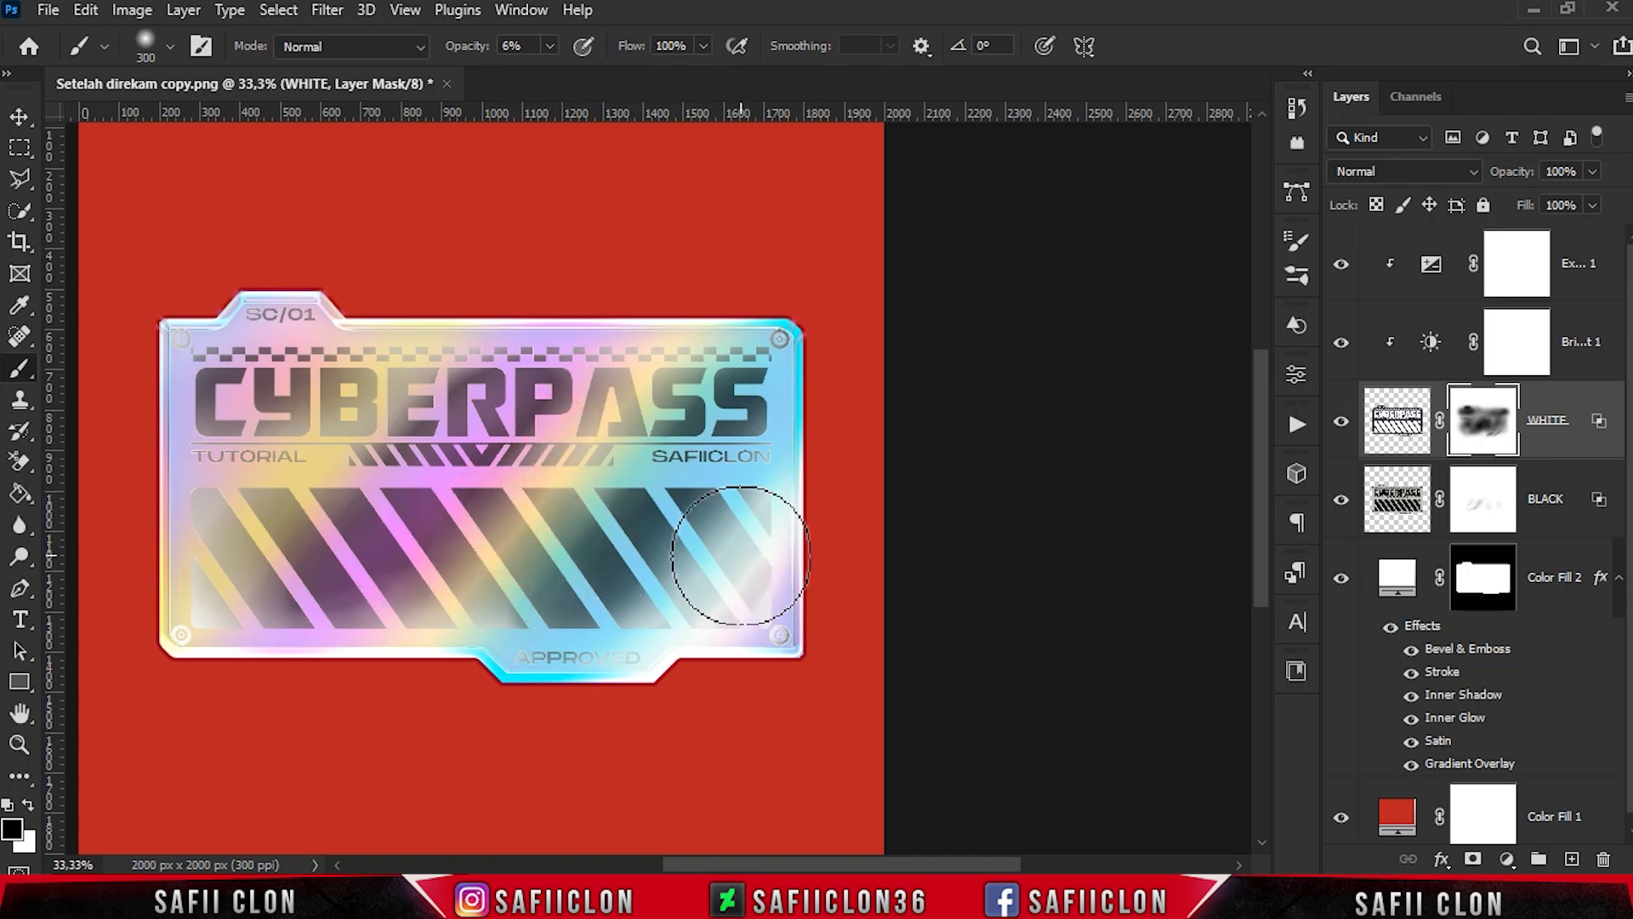
- Group the layers from the Exposure adjustment down to Color Fill 2 under the name GRADIENT
left_click(1582, 264)
left_click(1570, 588, "shift")
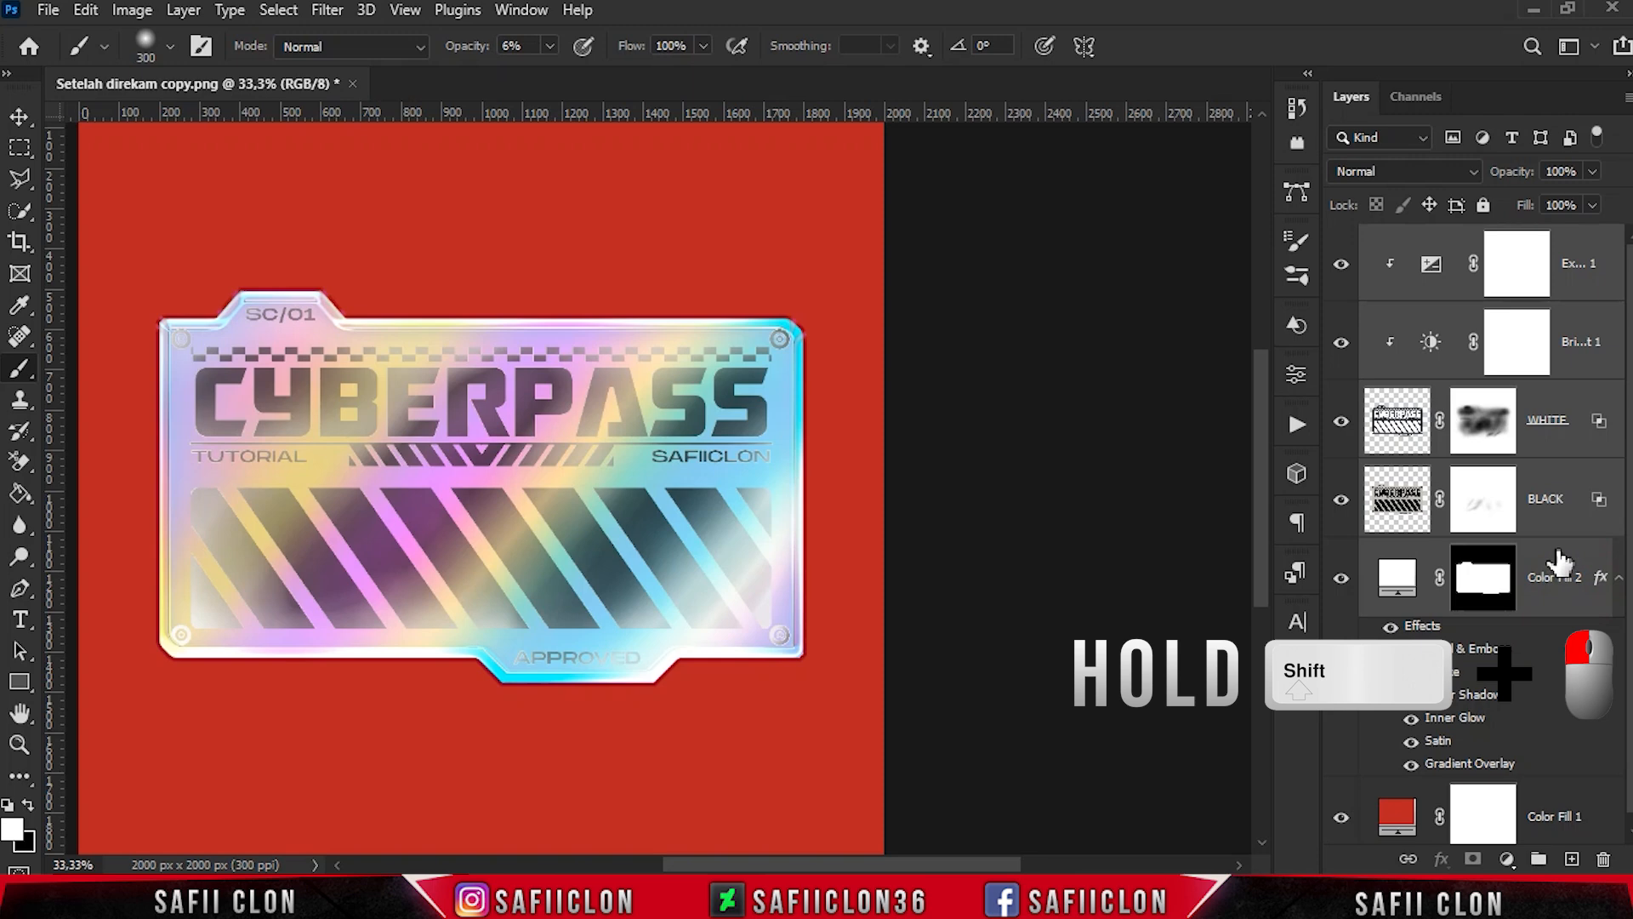
right_click(1559, 559)
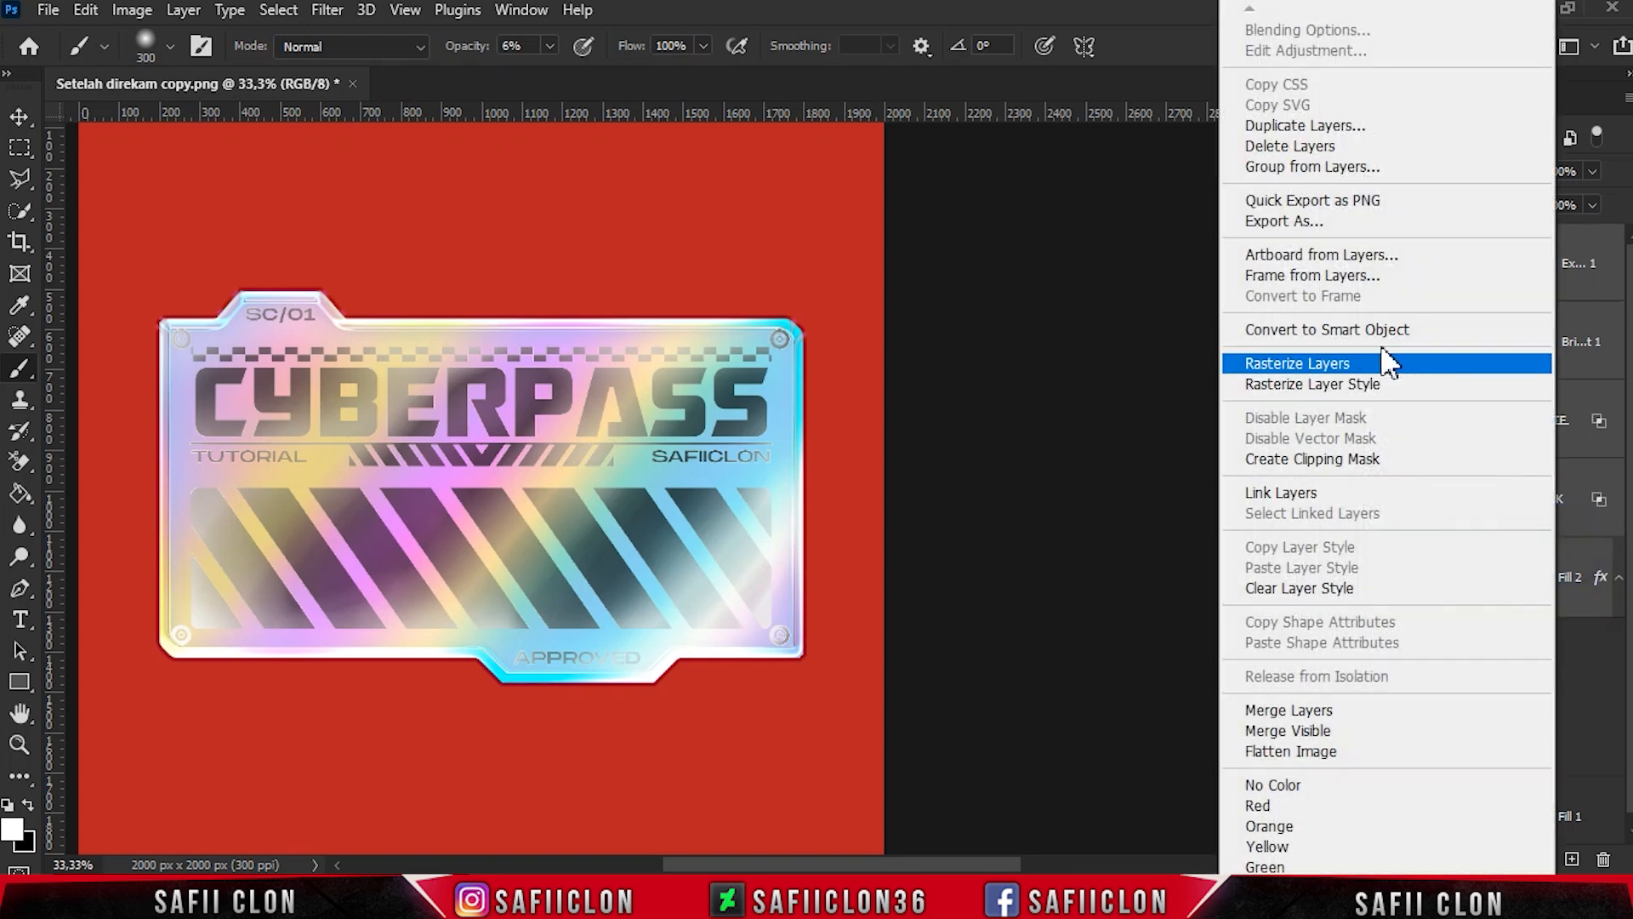
left_click(1319, 167)
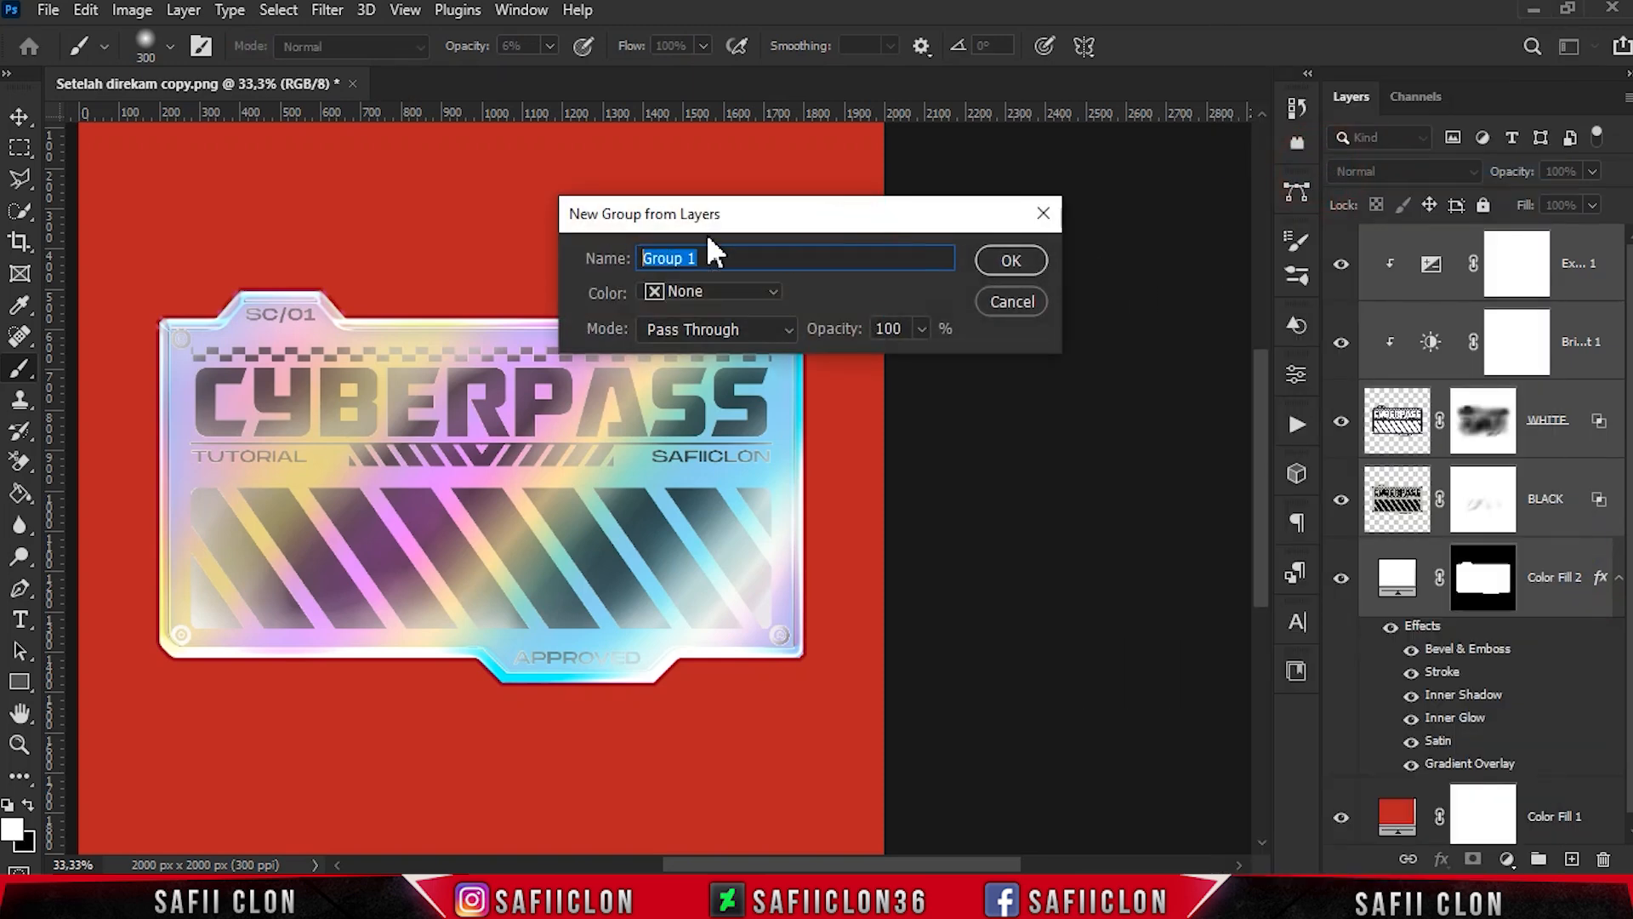
type("GRADIENT")
left_click(1014, 261)
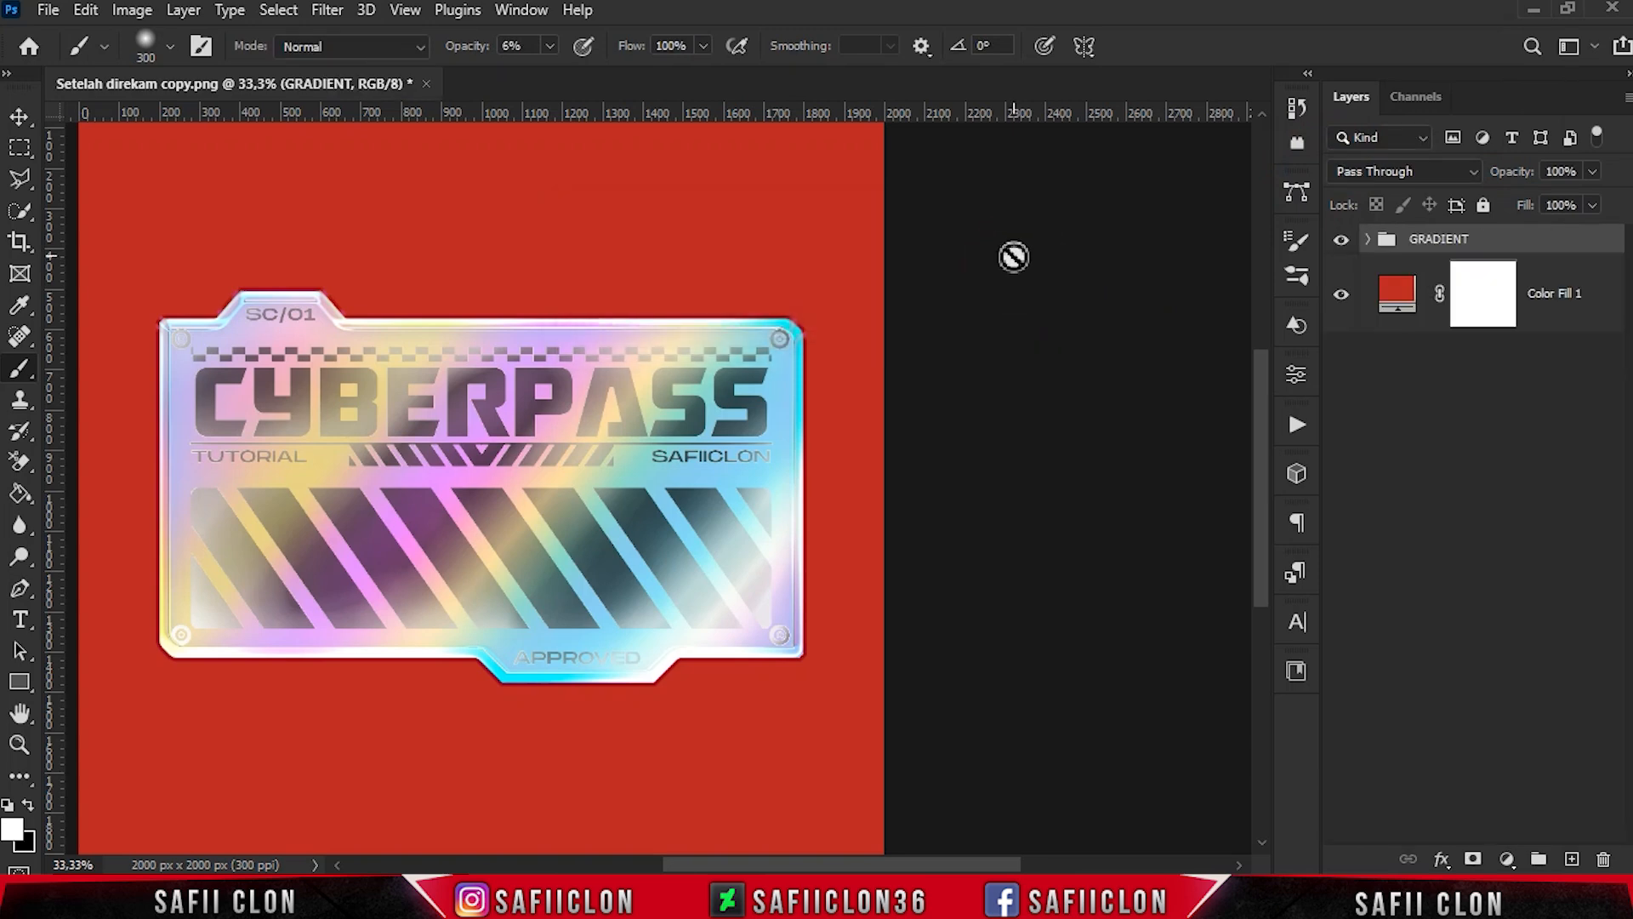
- Add a gradient fill layer above the GRADIENT group using the orange, yellow, pink and dark blue preset
left_click(1506, 859)
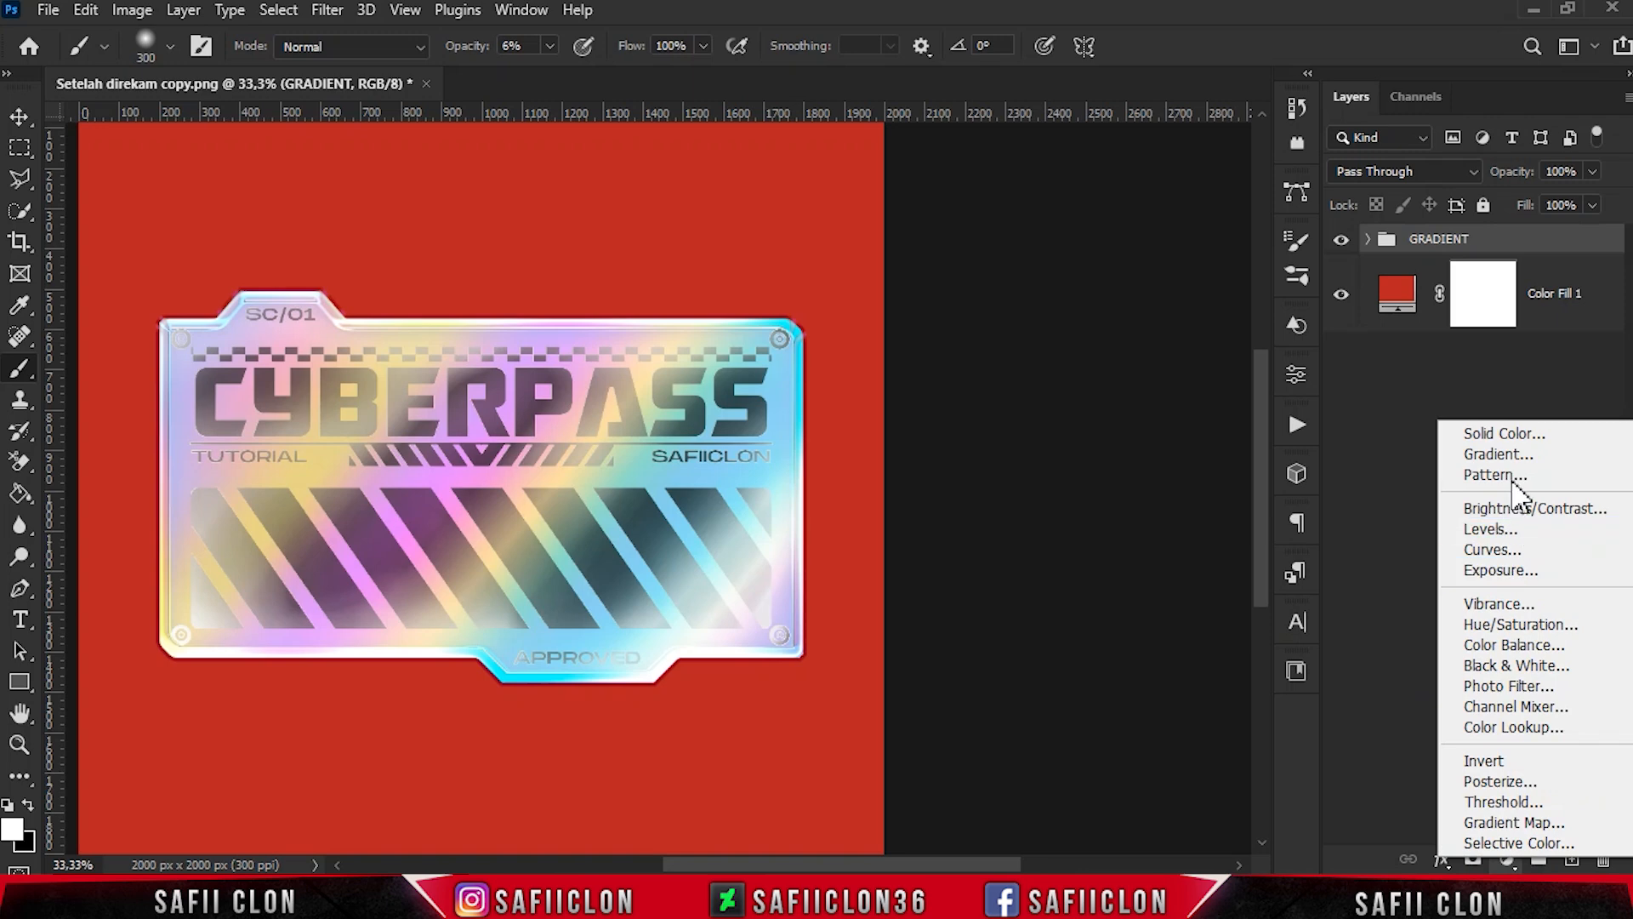
left_click(1512, 454)
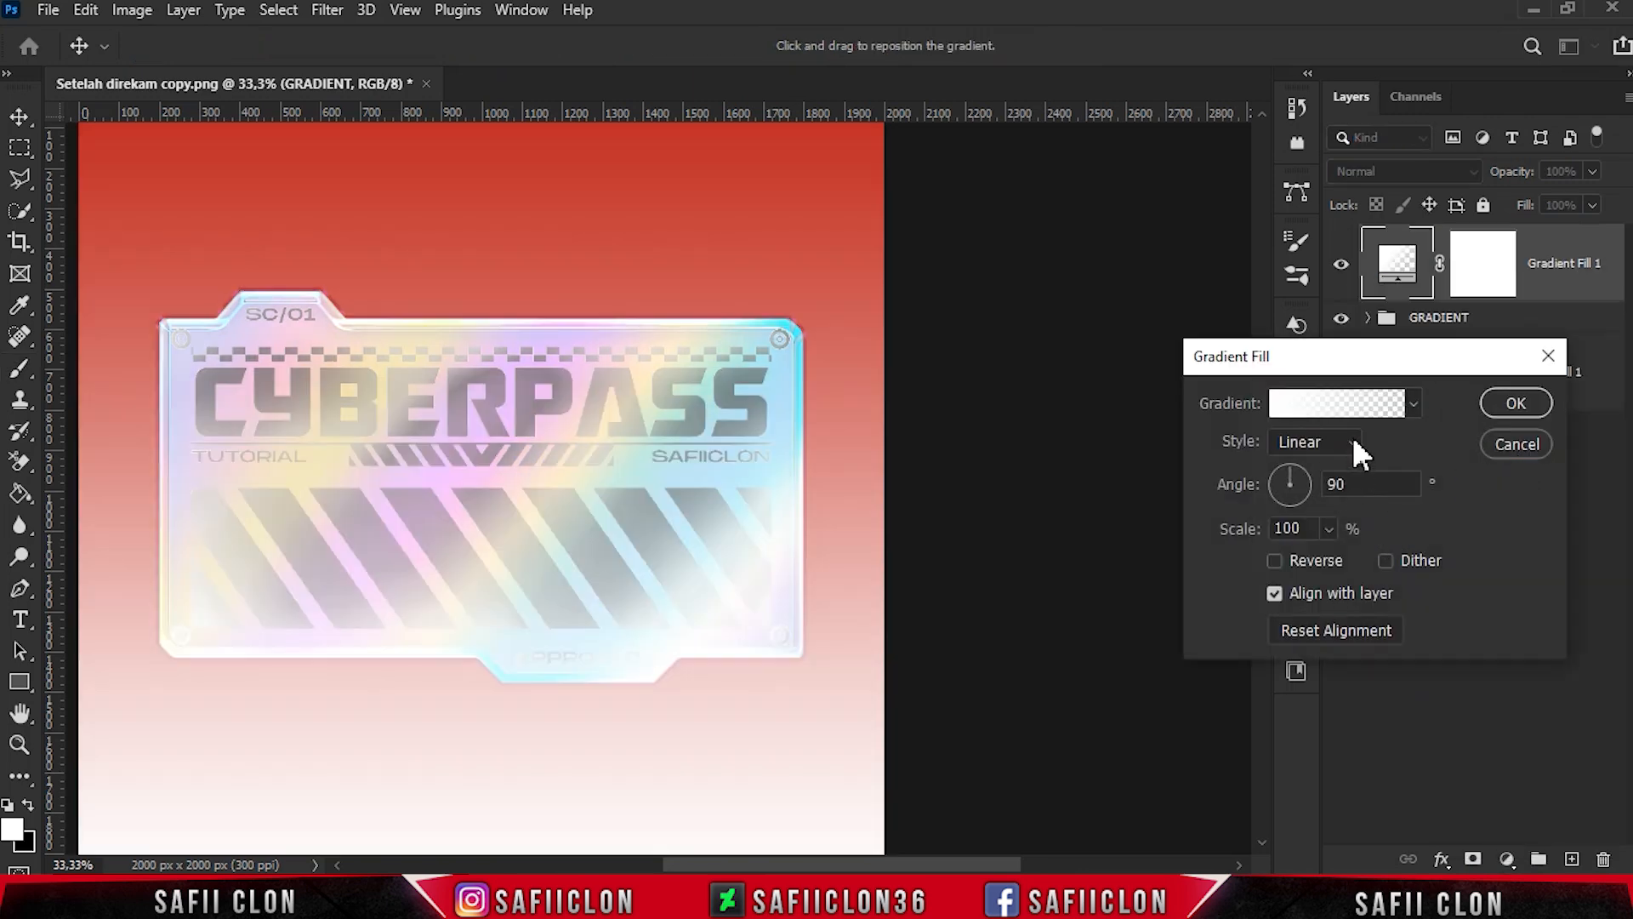
left_click(1351, 402)
left_click_drag(1411, 246, 1415, 365)
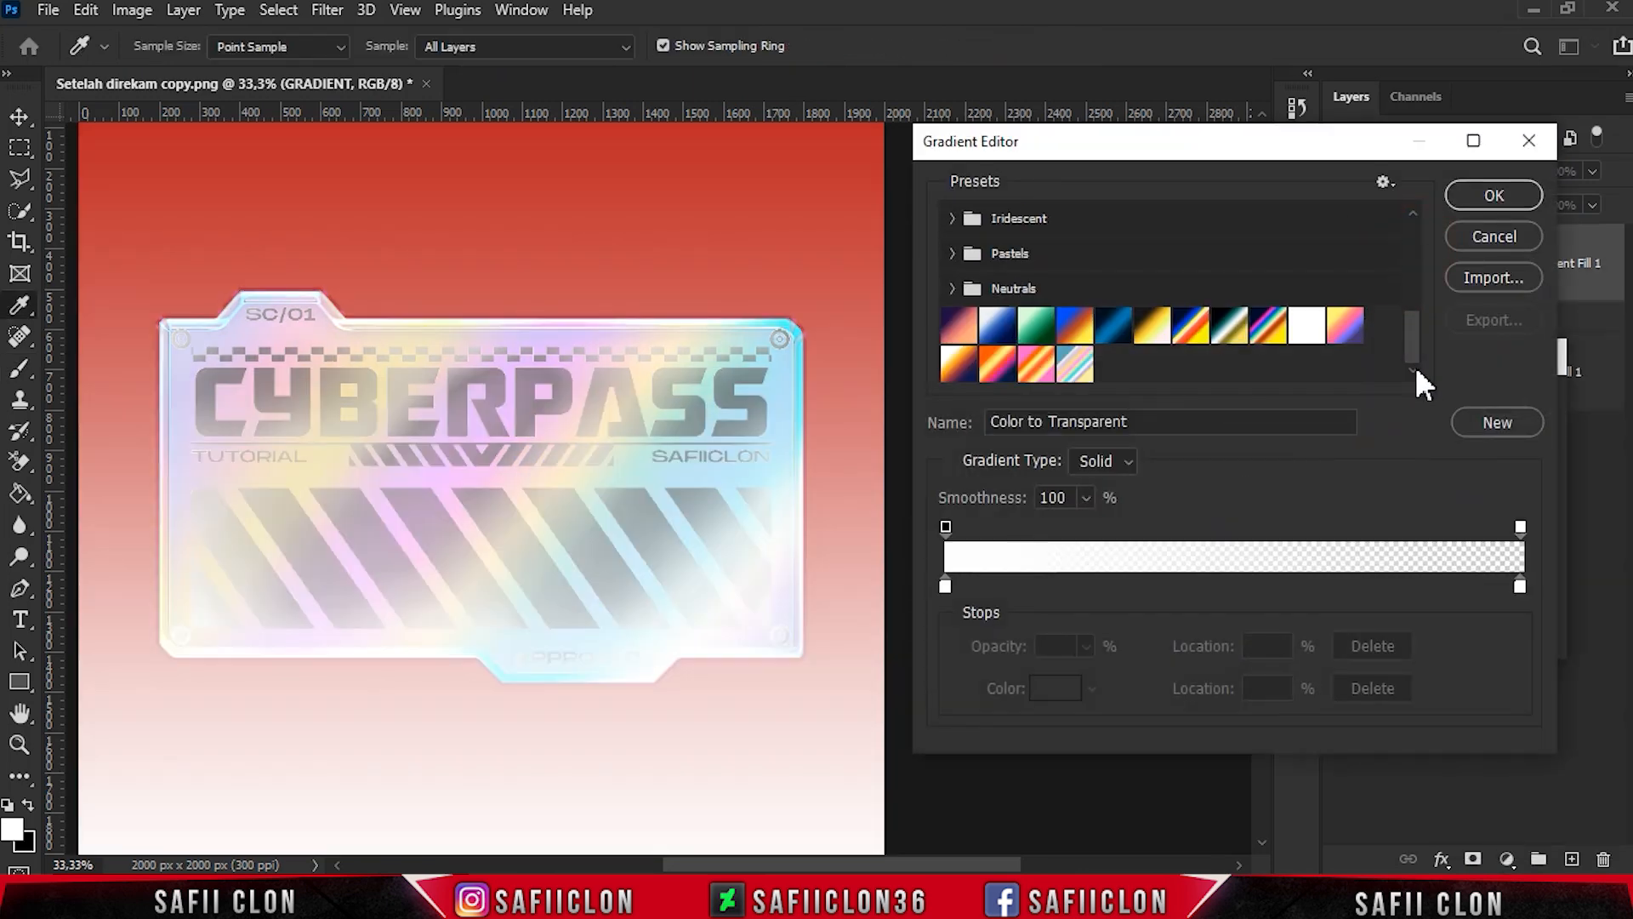
left_click(997, 364)
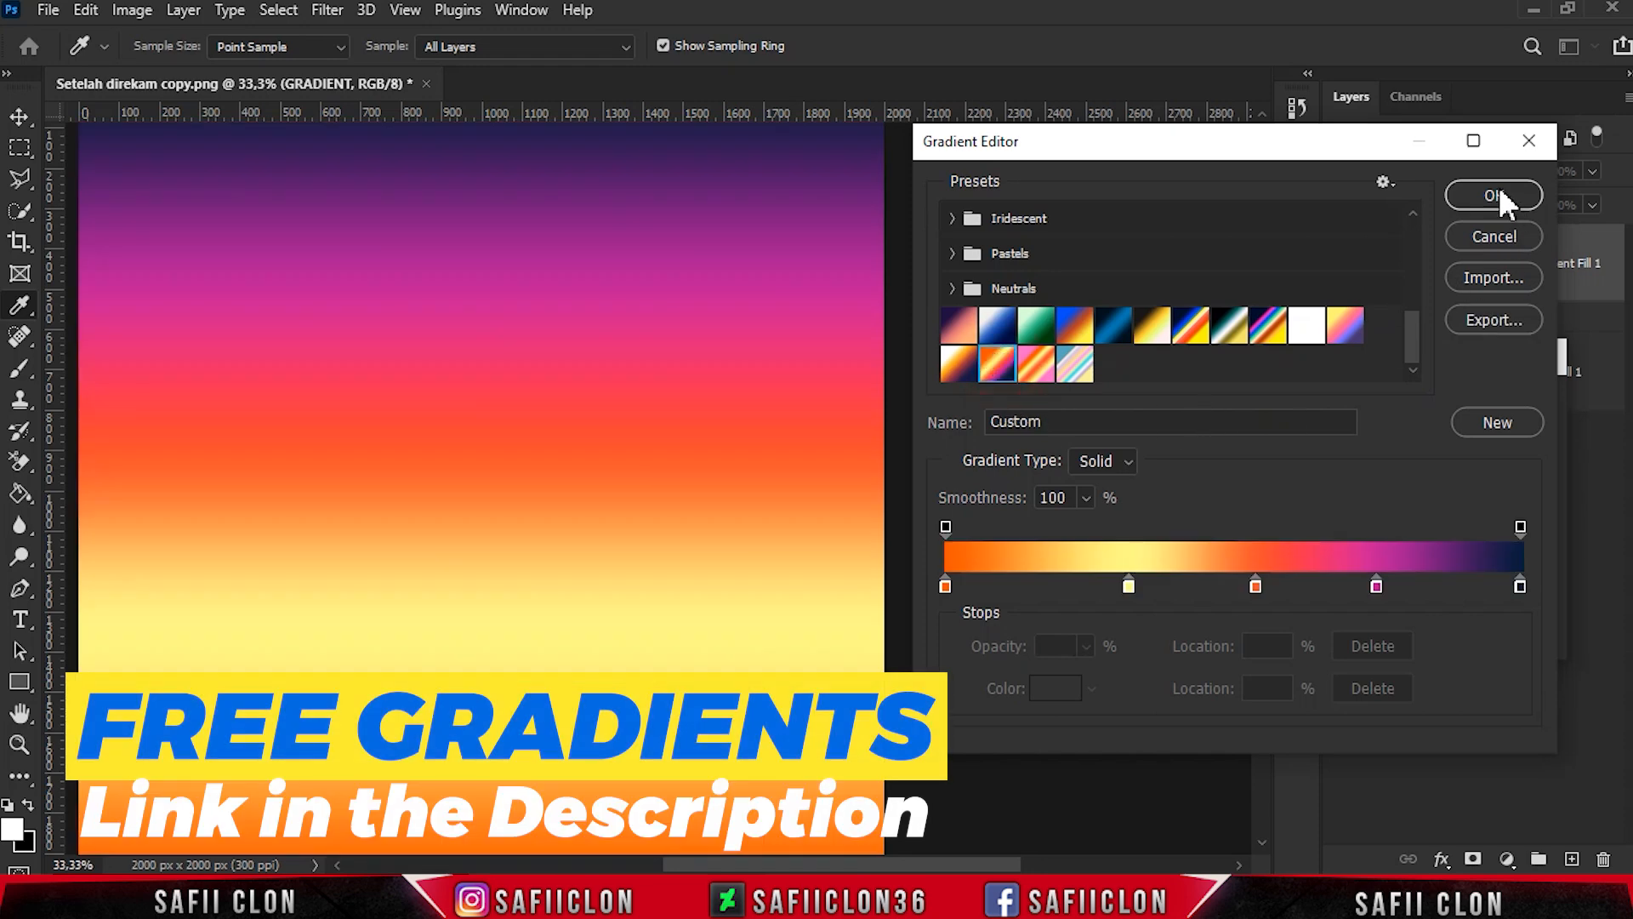
left_click(1497, 194)
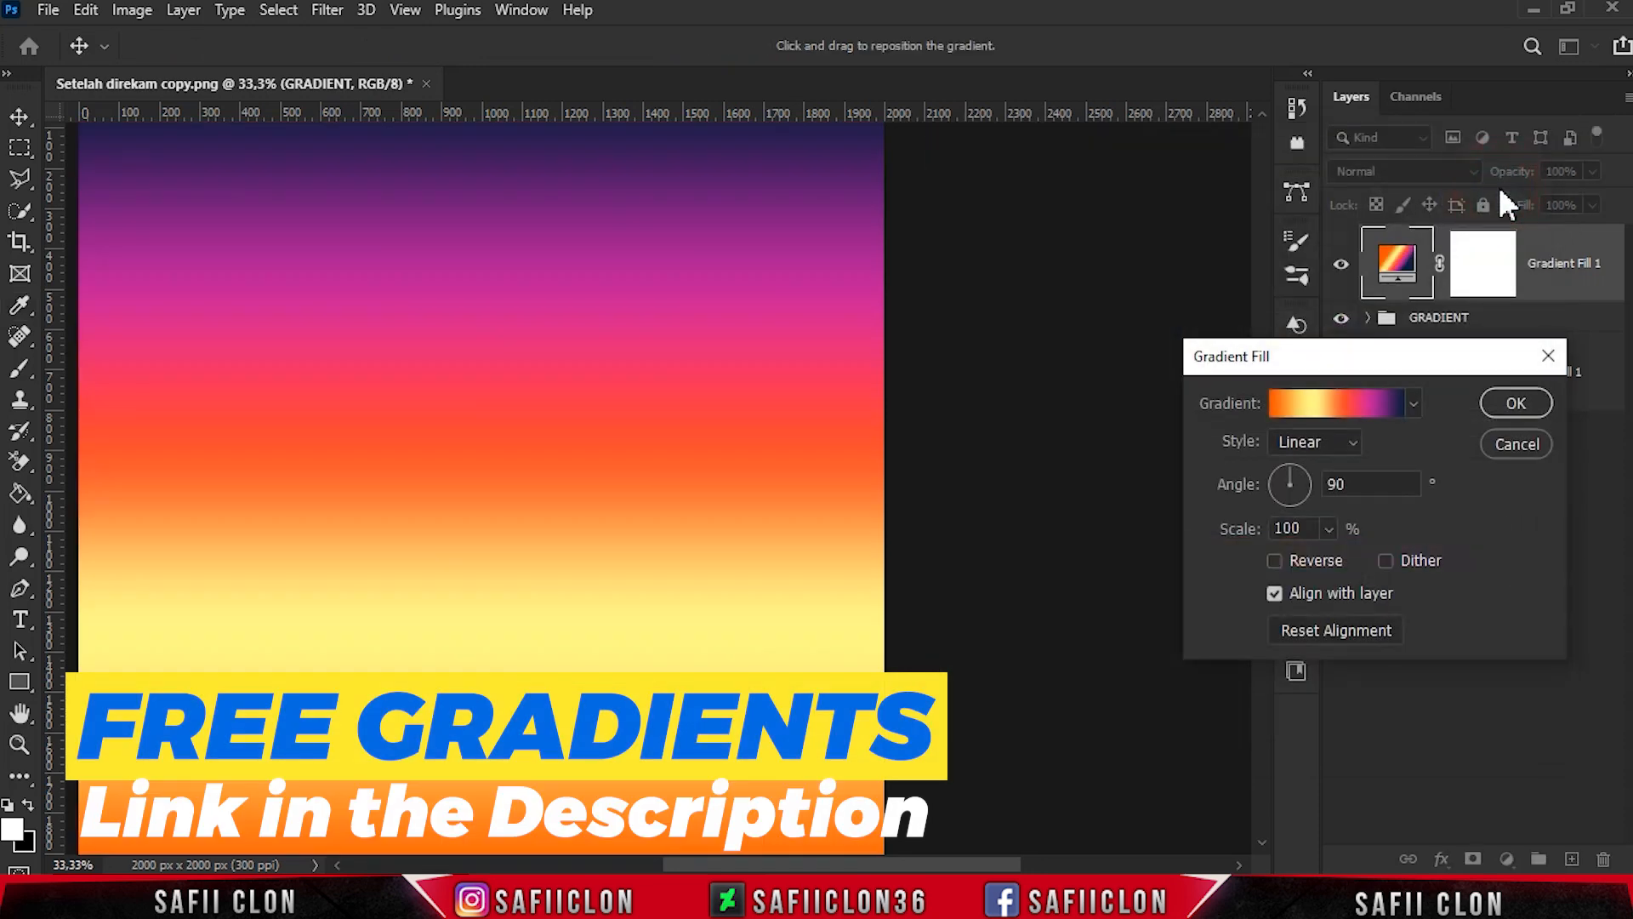
- Make the gradient fill radial with an angle of -47.1° and a scale of 166%
left_click(1351, 442)
left_click(1340, 487)
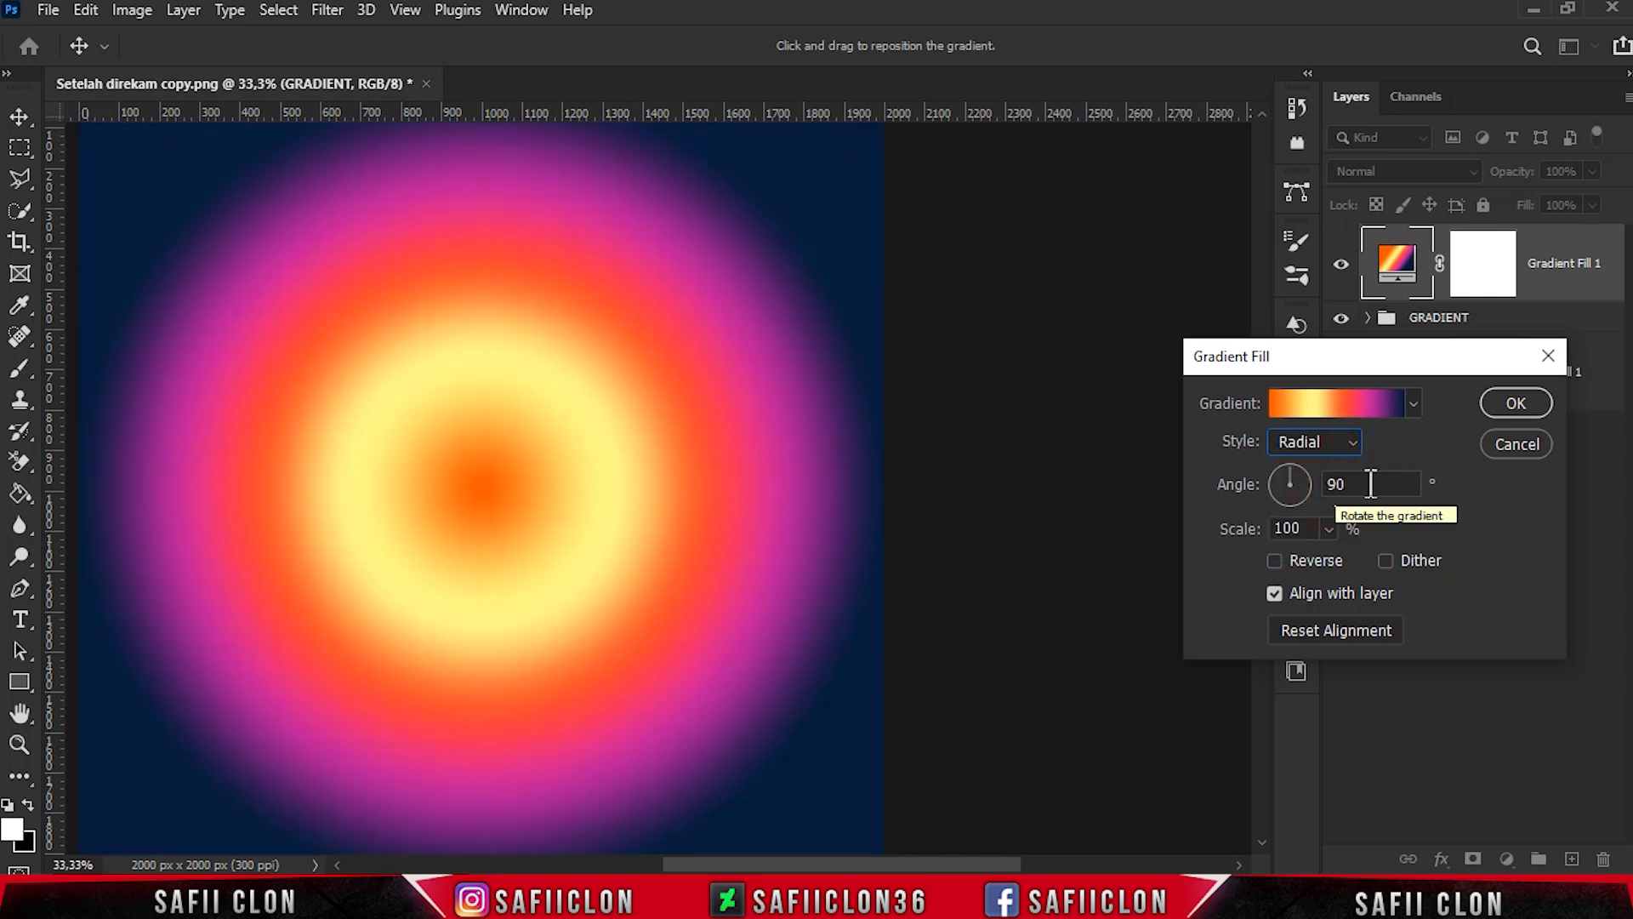
type("-47,1")
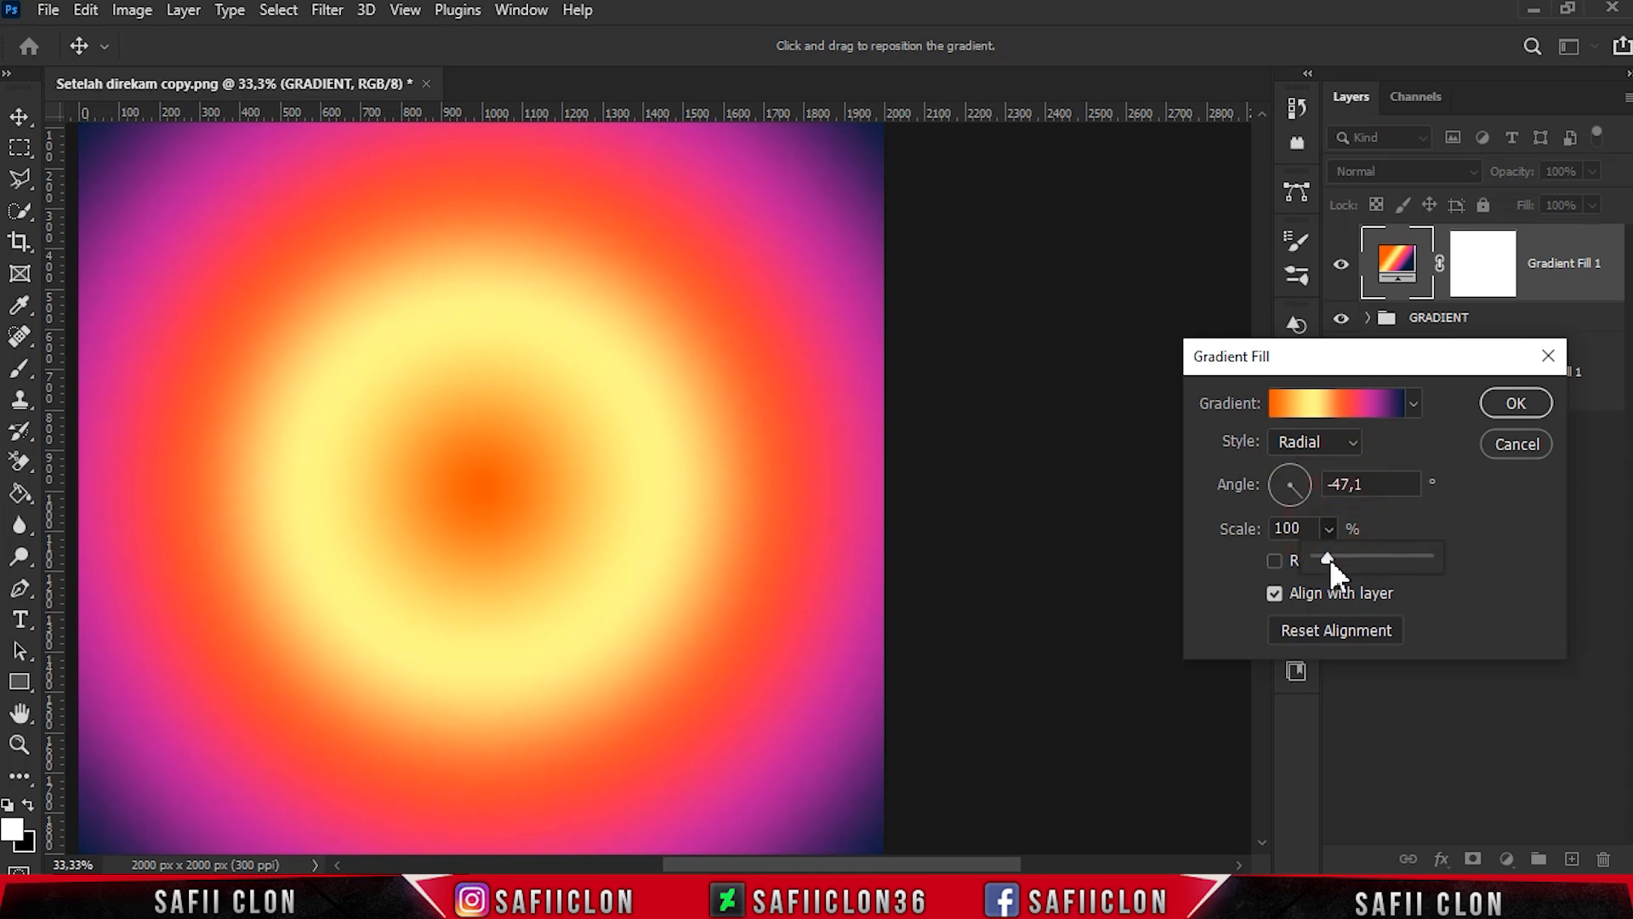
left_click_drag(1334, 554, 1347, 544)
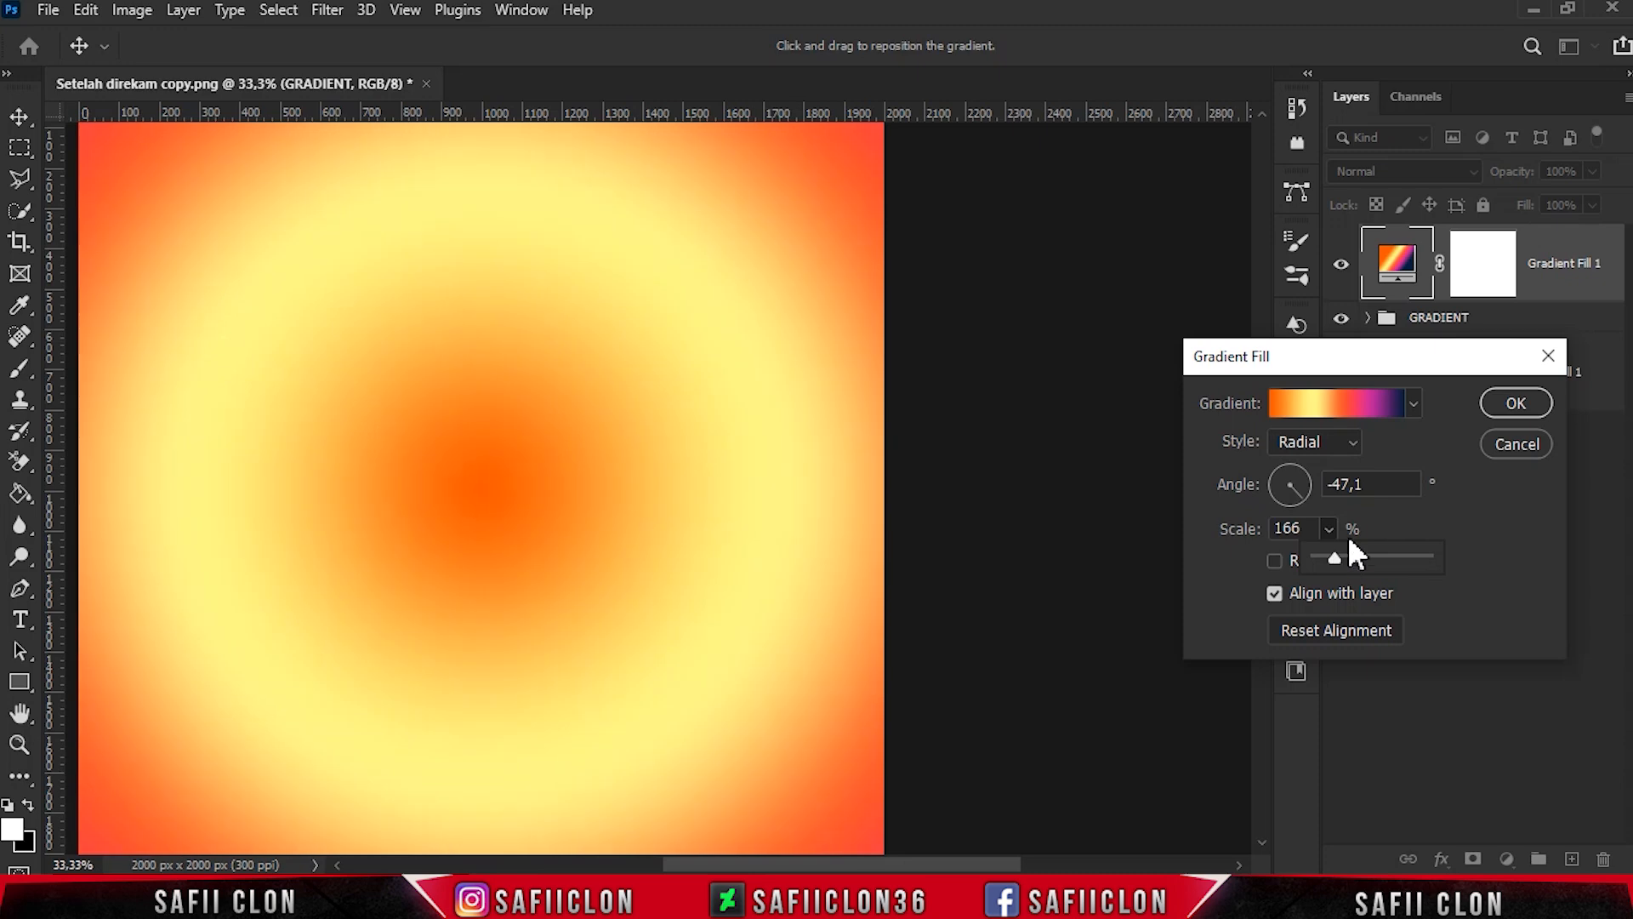
left_click(1510, 407)
- Clip the gradient fill to the GRADIENT group and set its blend mode to Lighter Color
right_click(1553, 297)
left_click(1332, 464)
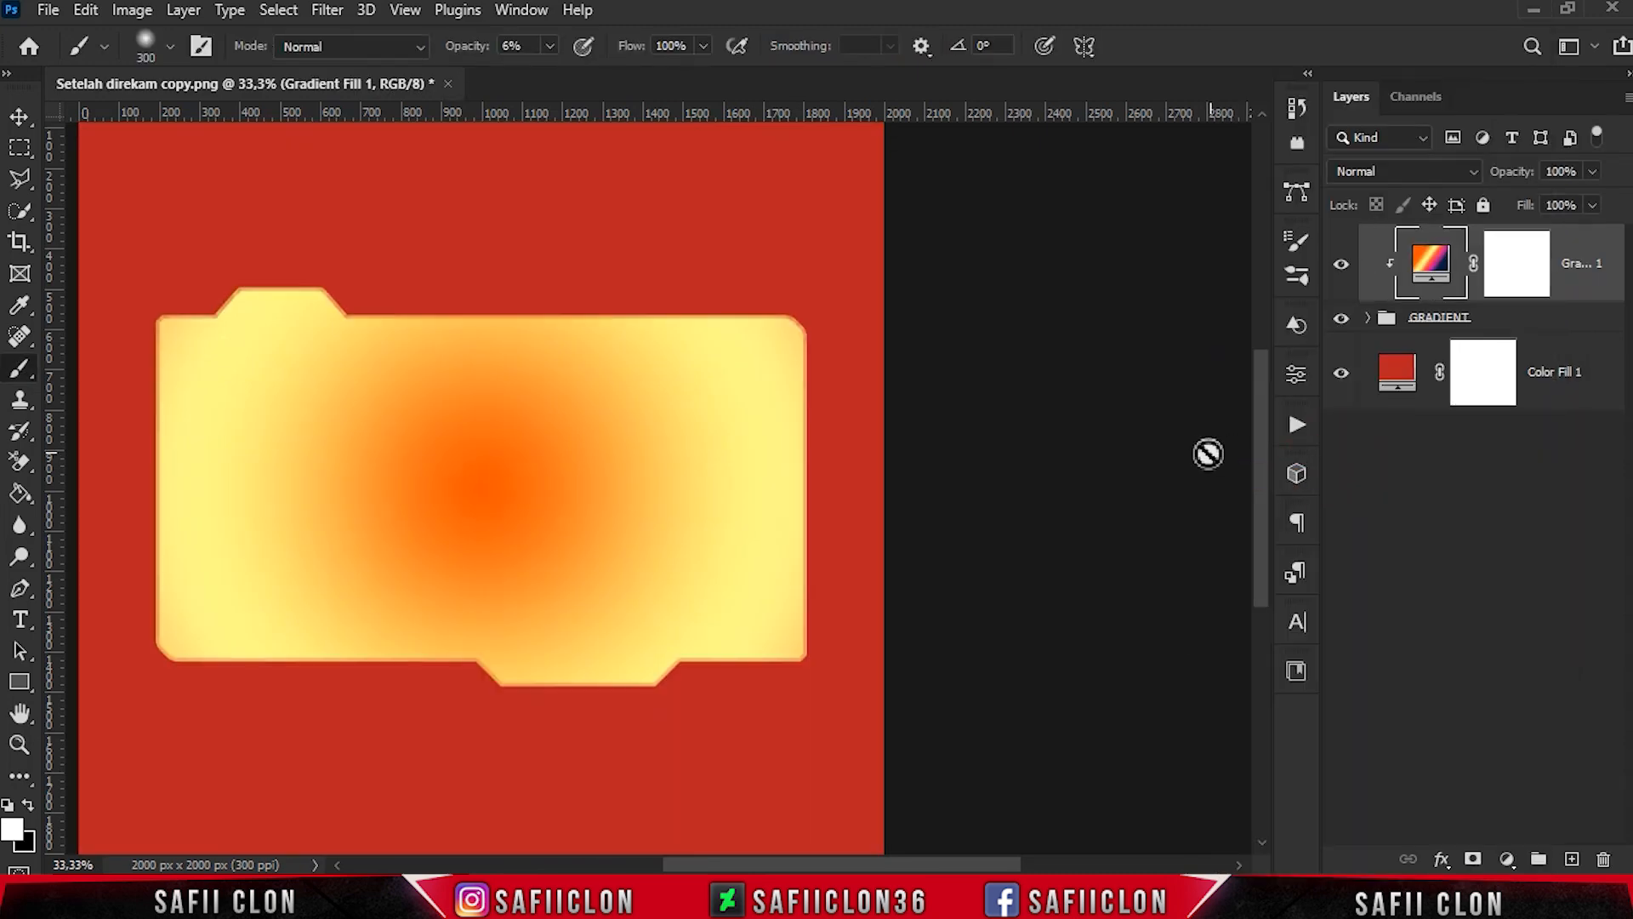
left_click(1419, 171)
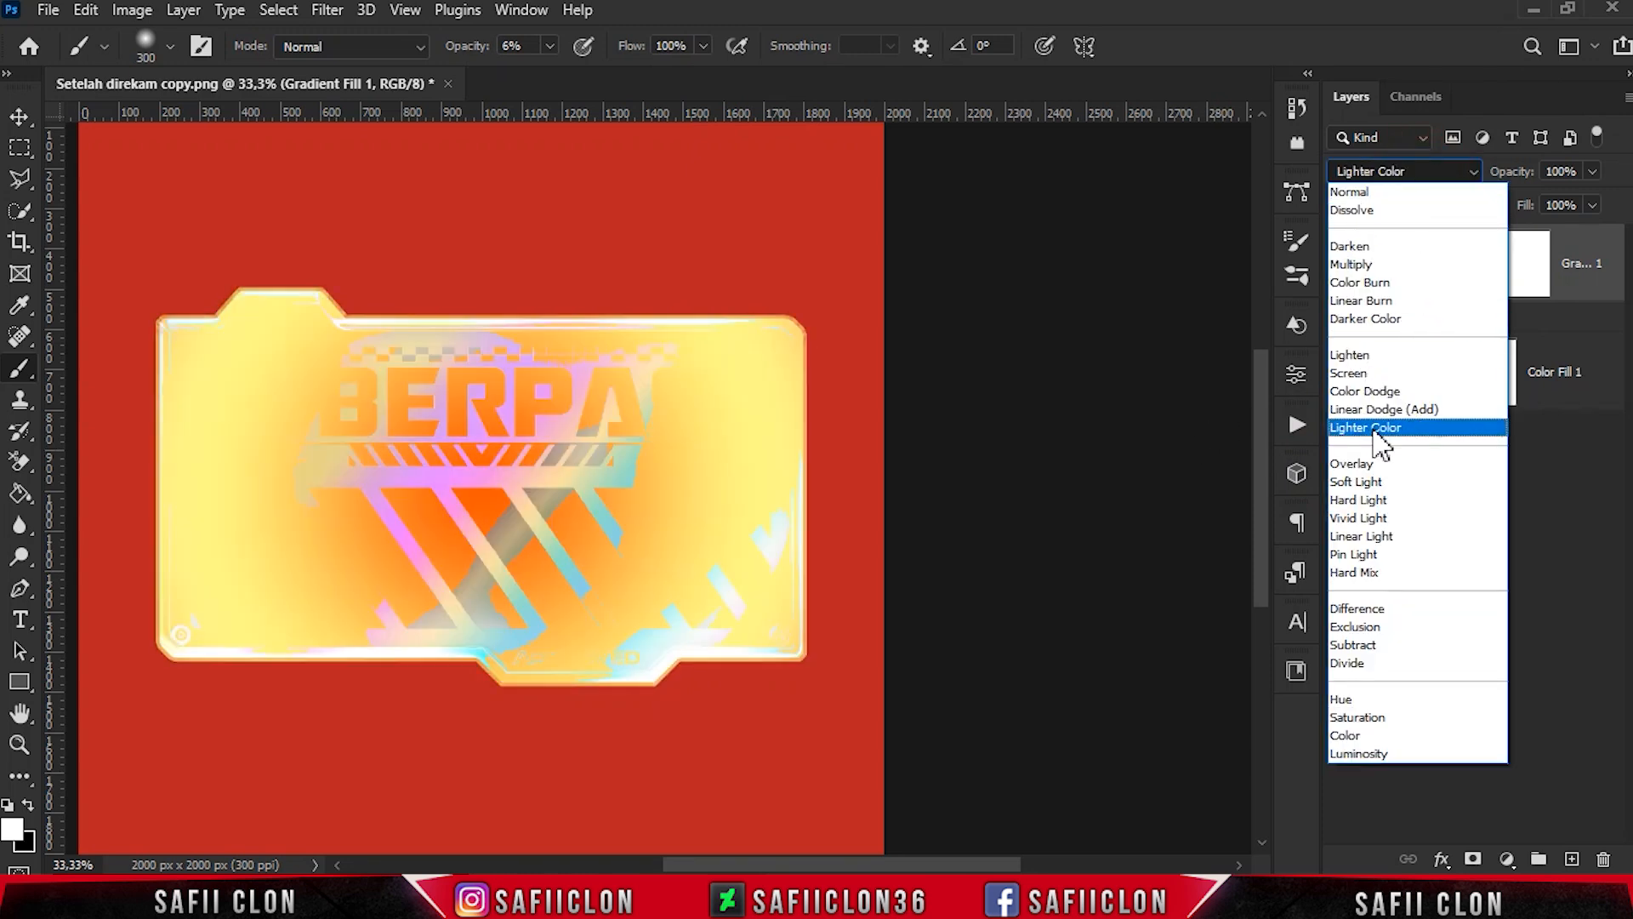
left_click(1374, 428)
- Split the gradient fill's Blend If underlying layer range to 0/34 and 93/180, and compare the artwork with and without the layer
right_click(1592, 262)
left_click(1339, 29)
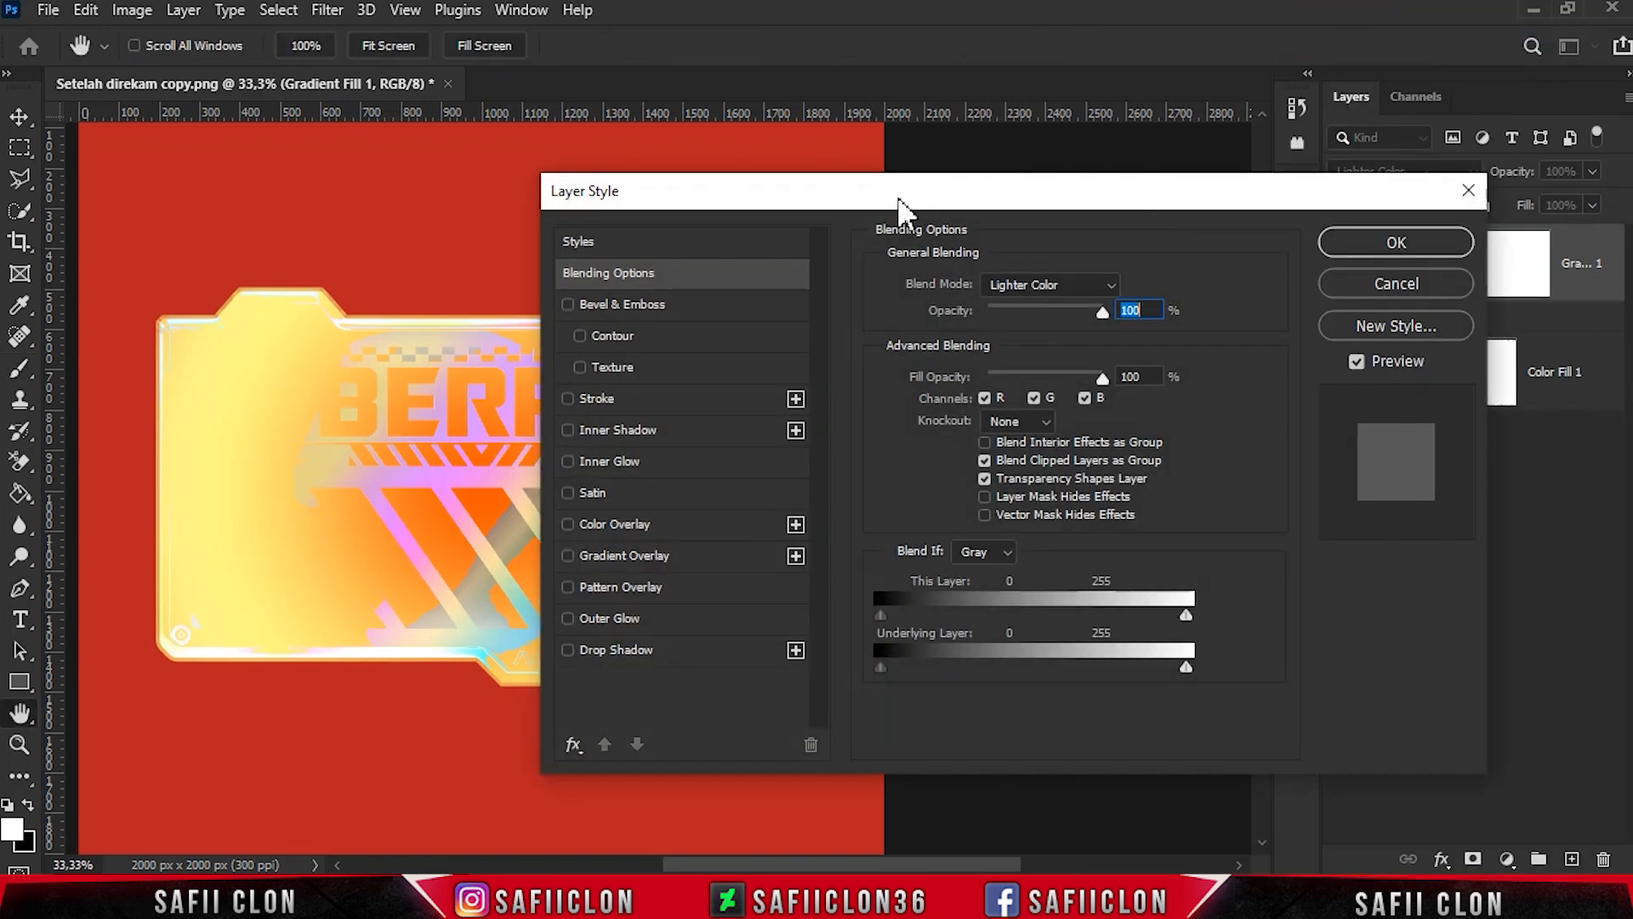
left_click_drag(893, 208, 1189, 235)
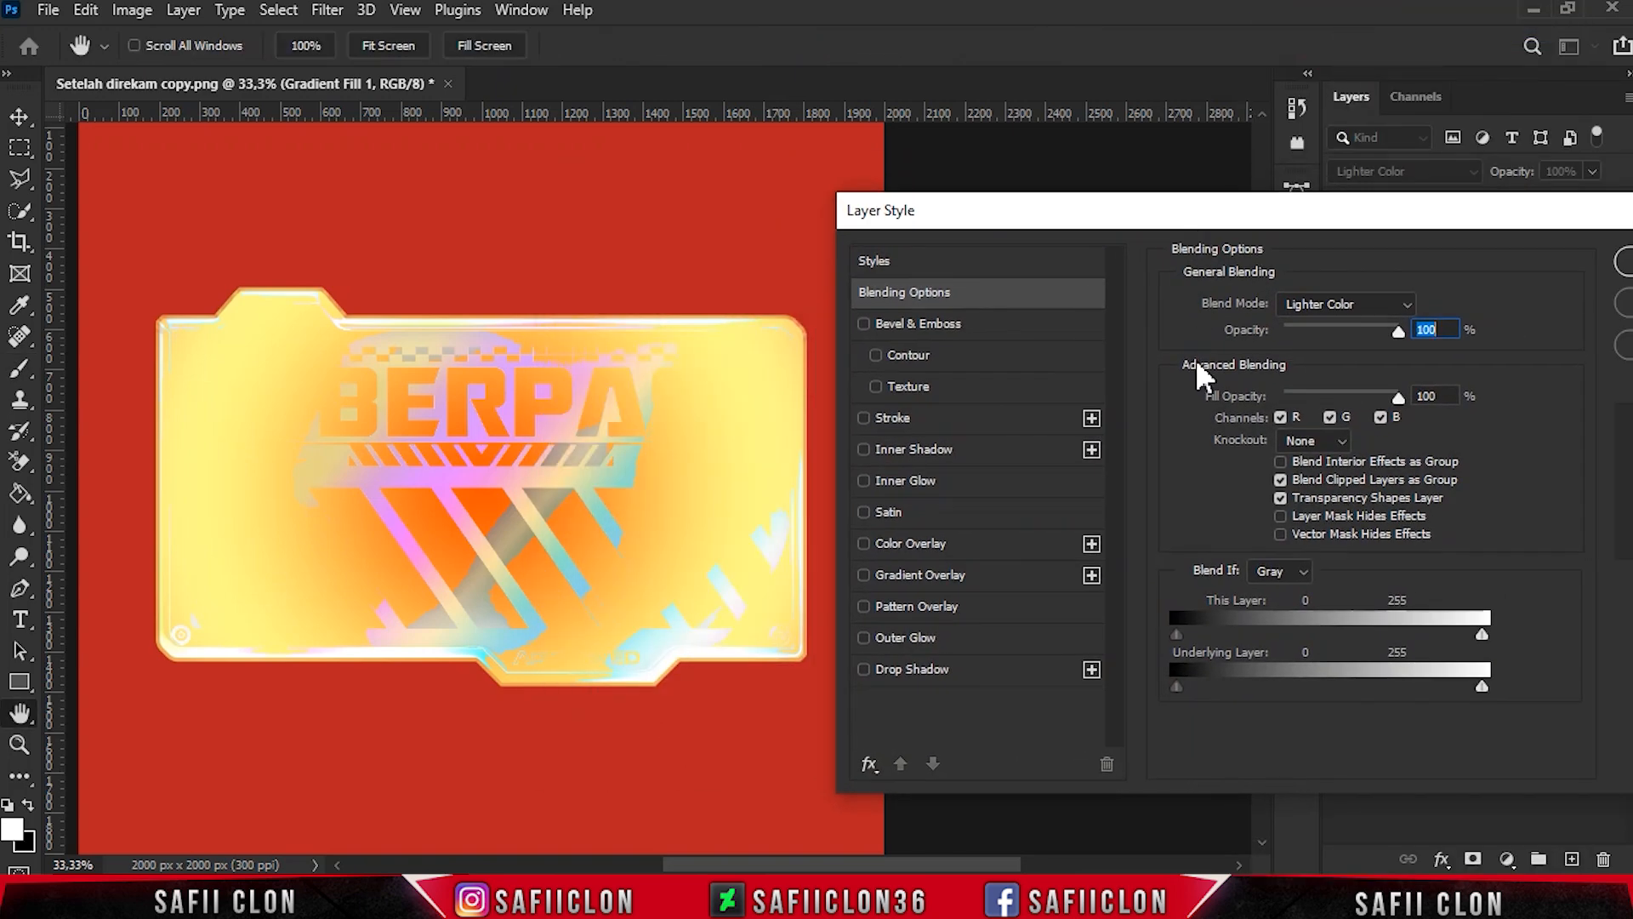
left_click_drag(1178, 685, 1218, 676)
left_click_drag(1482, 686, 1284, 687)
left_click_drag(1289, 688, 1288, 685)
left_click_drag(1439, 691, 1393, 684)
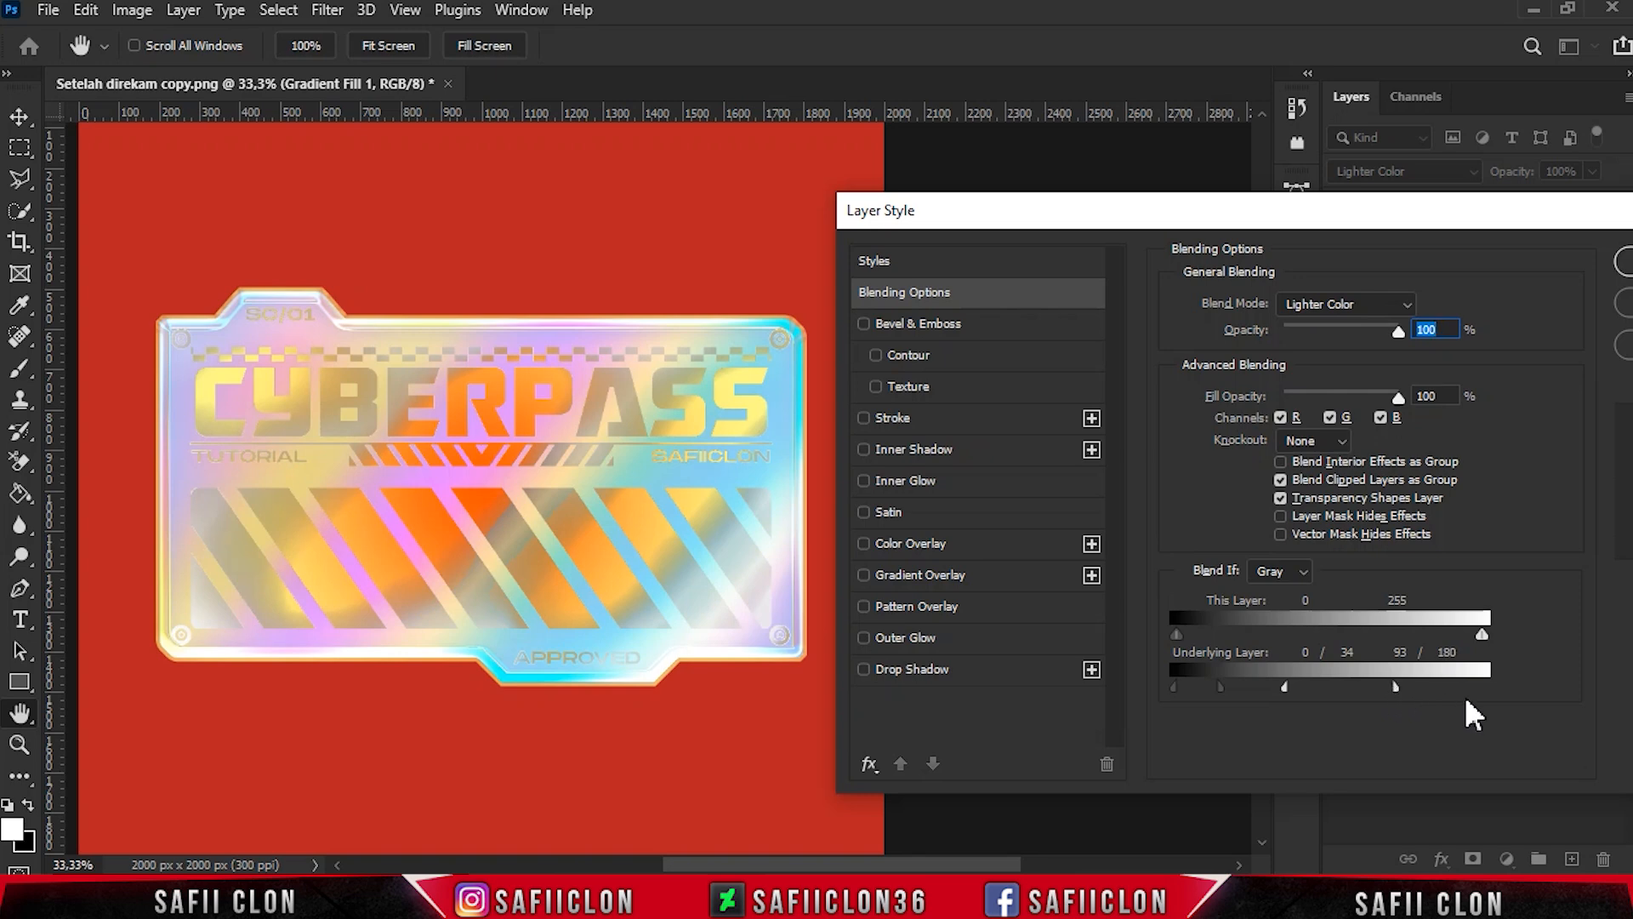
left_click(1250, 269)
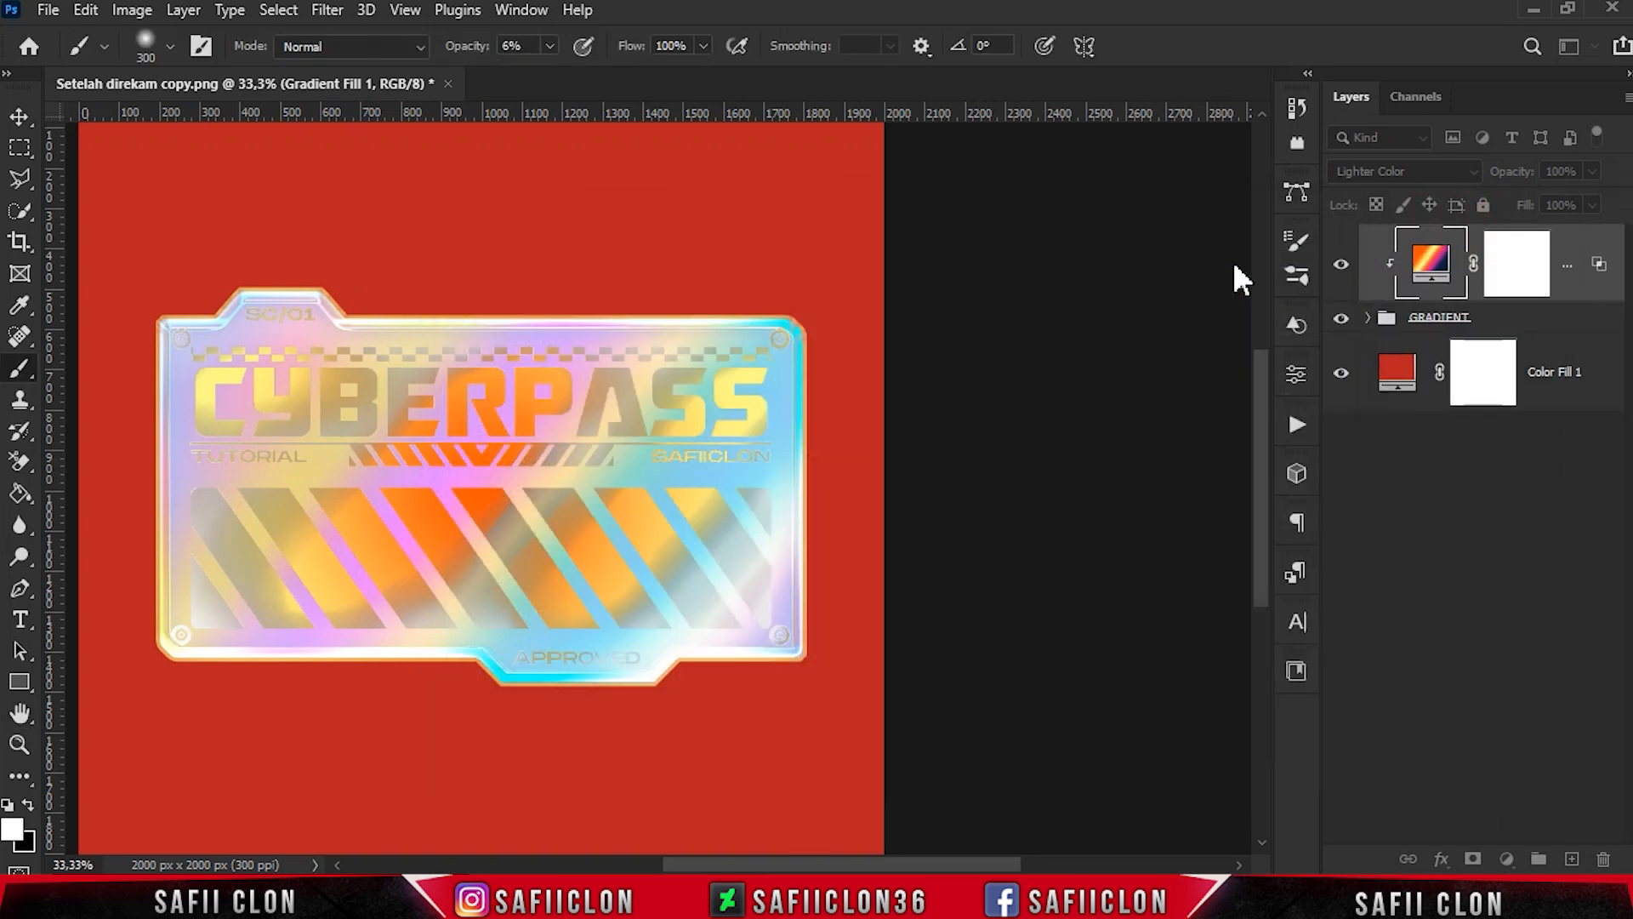
left_click(1341, 266)
left_click(1342, 266)
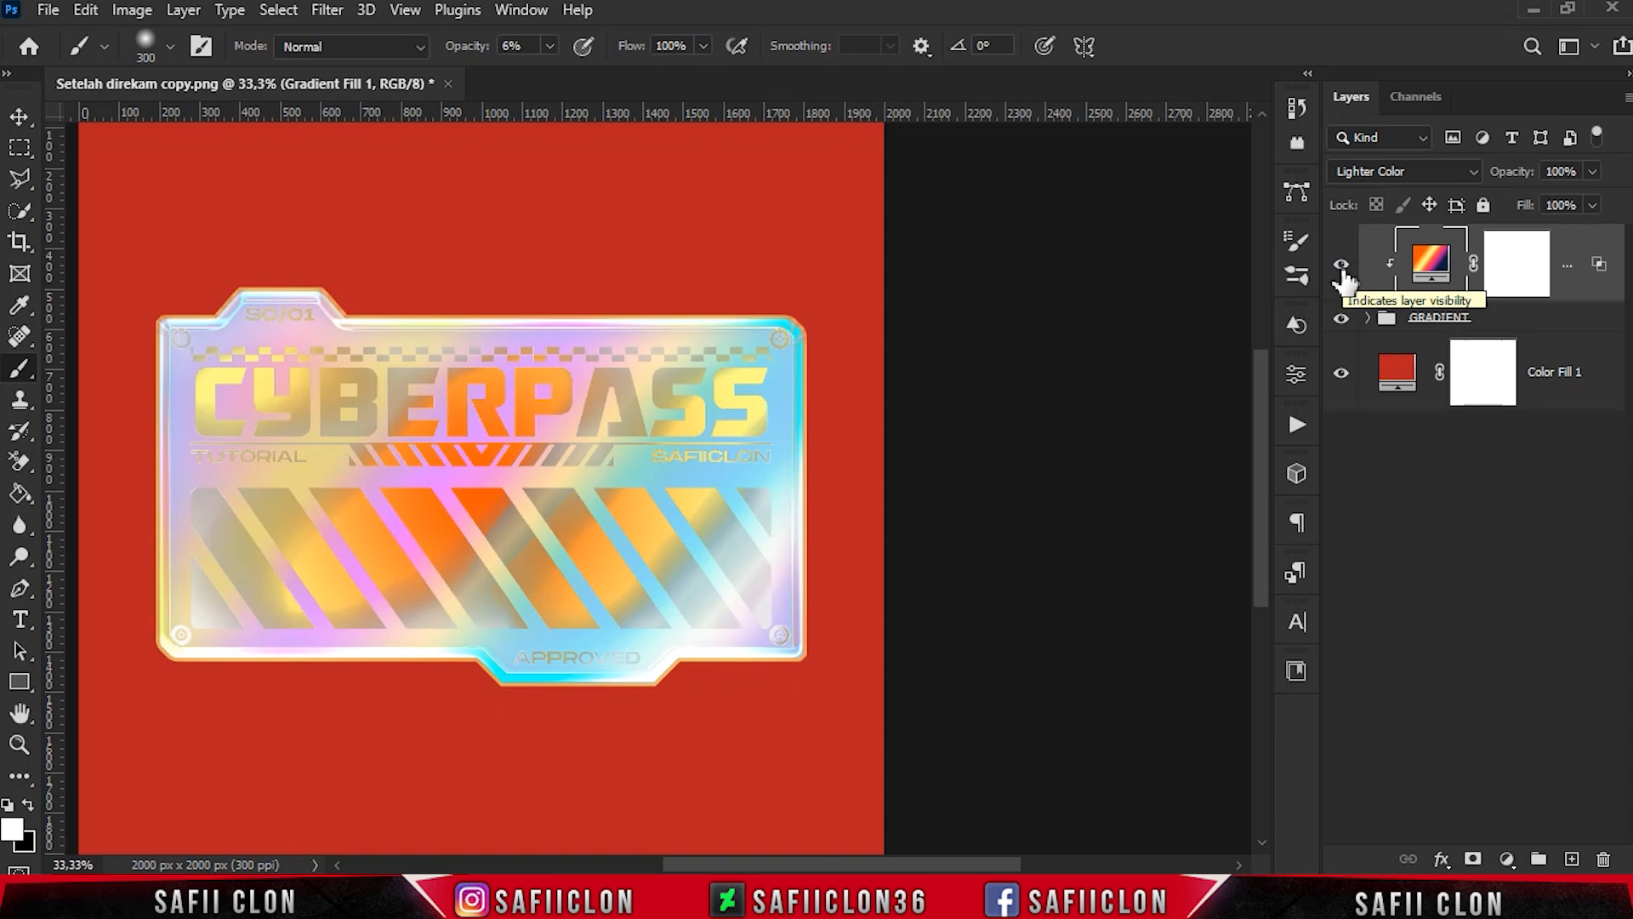
- Duplicate the upper styled white color fill inside the GRADIENT group and place the copy above the clipped gradient fill
left_click(1367, 317)
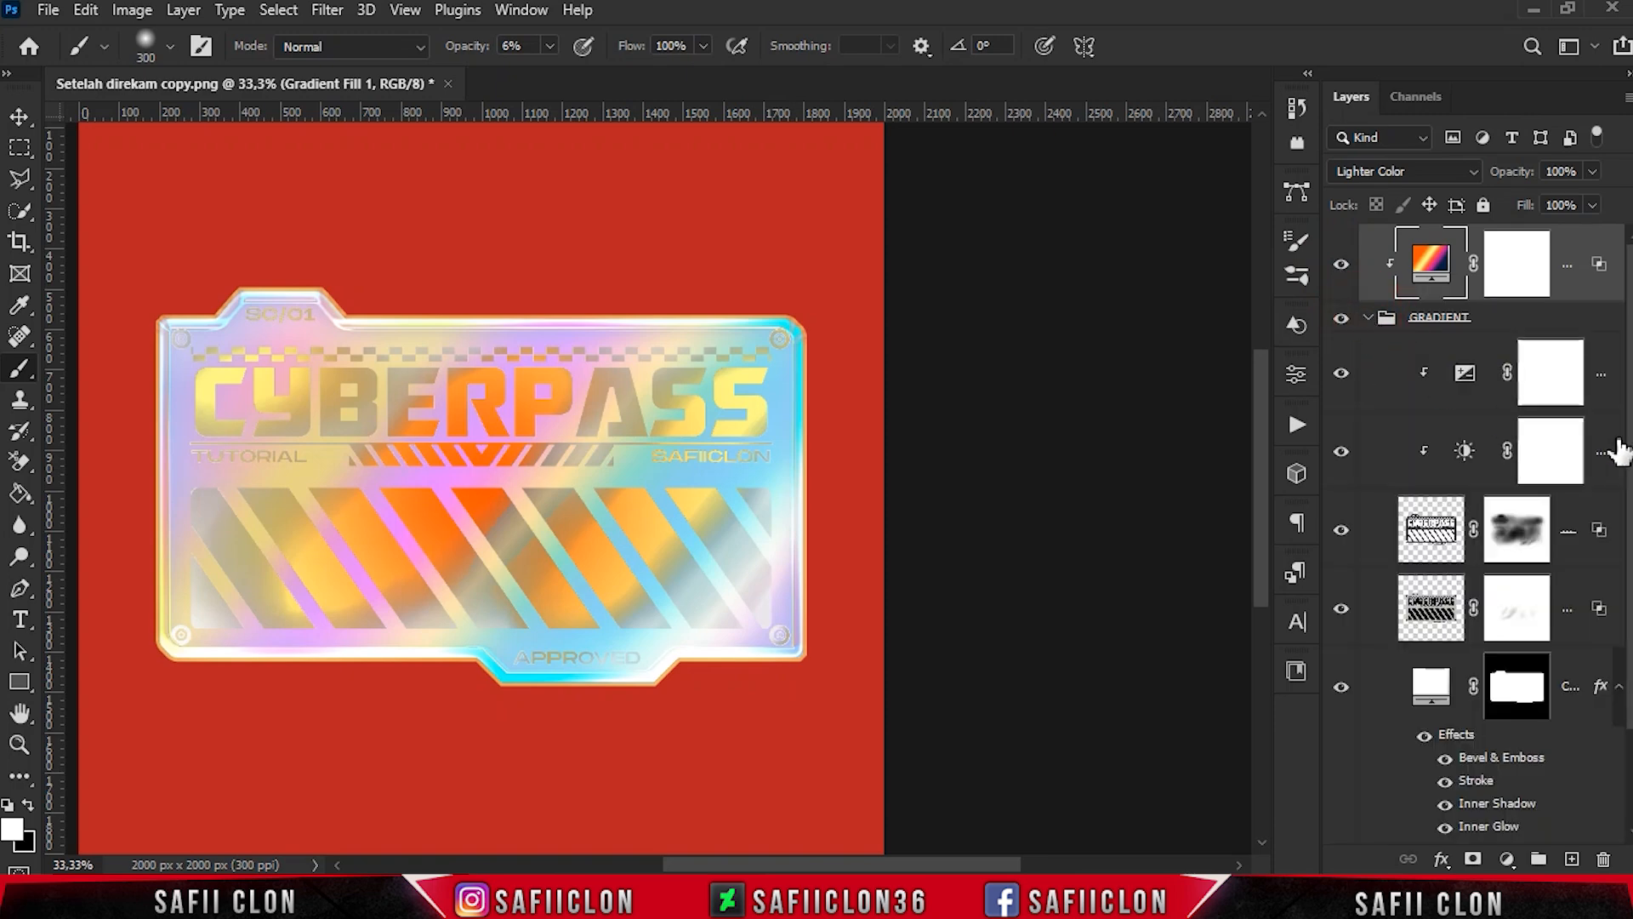
scroll(1596, 437, "down", 1)
scroll(1603, 572, "down", 2)
left_click(1582, 562)
right_click(1575, 551)
left_click(1271, 128)
left_click(1020, 226)
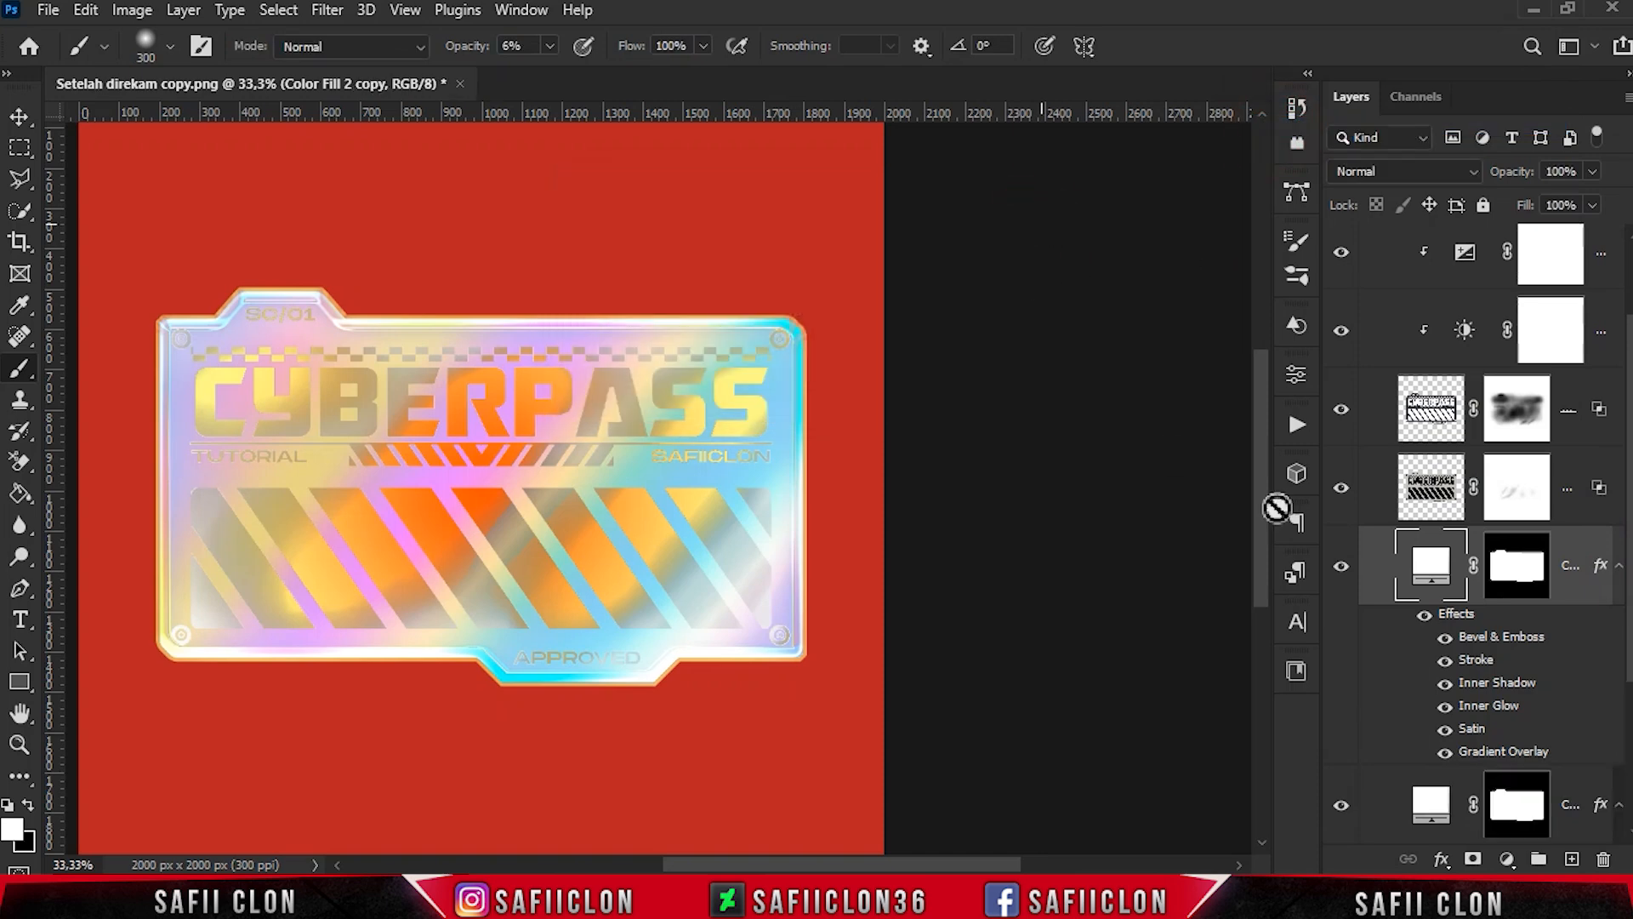
left_click(1618, 565)
left_click_drag(1574, 553, 1549, 239)
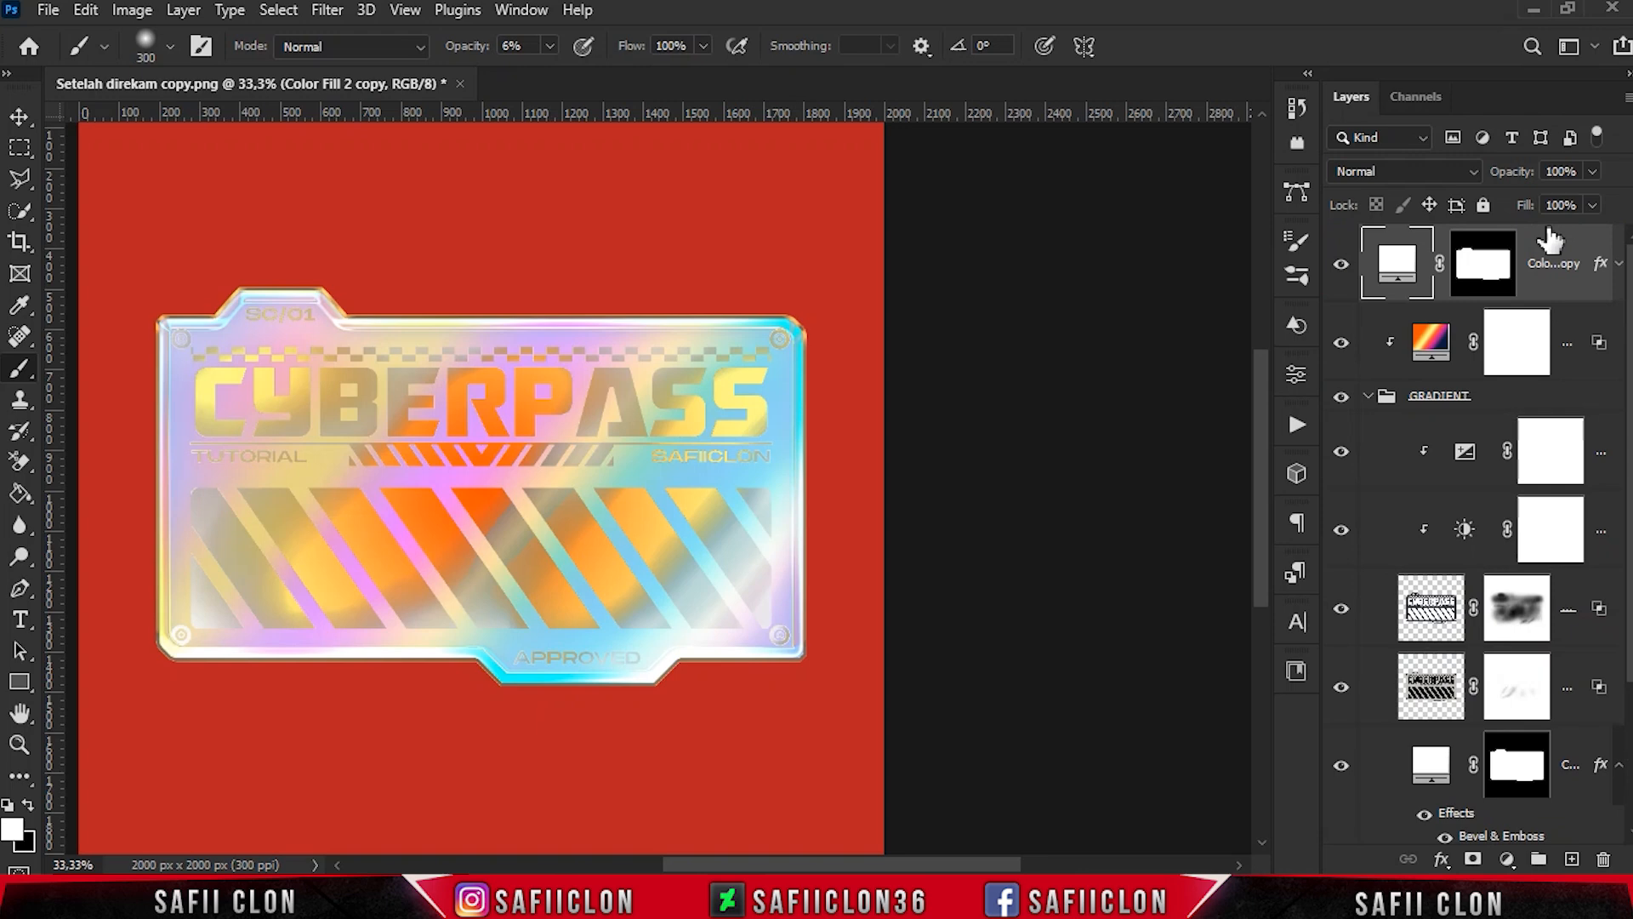
- Recolor the duplicated color fill to a dark muted green
double_click(1397, 264)
left_click(1333, 325)
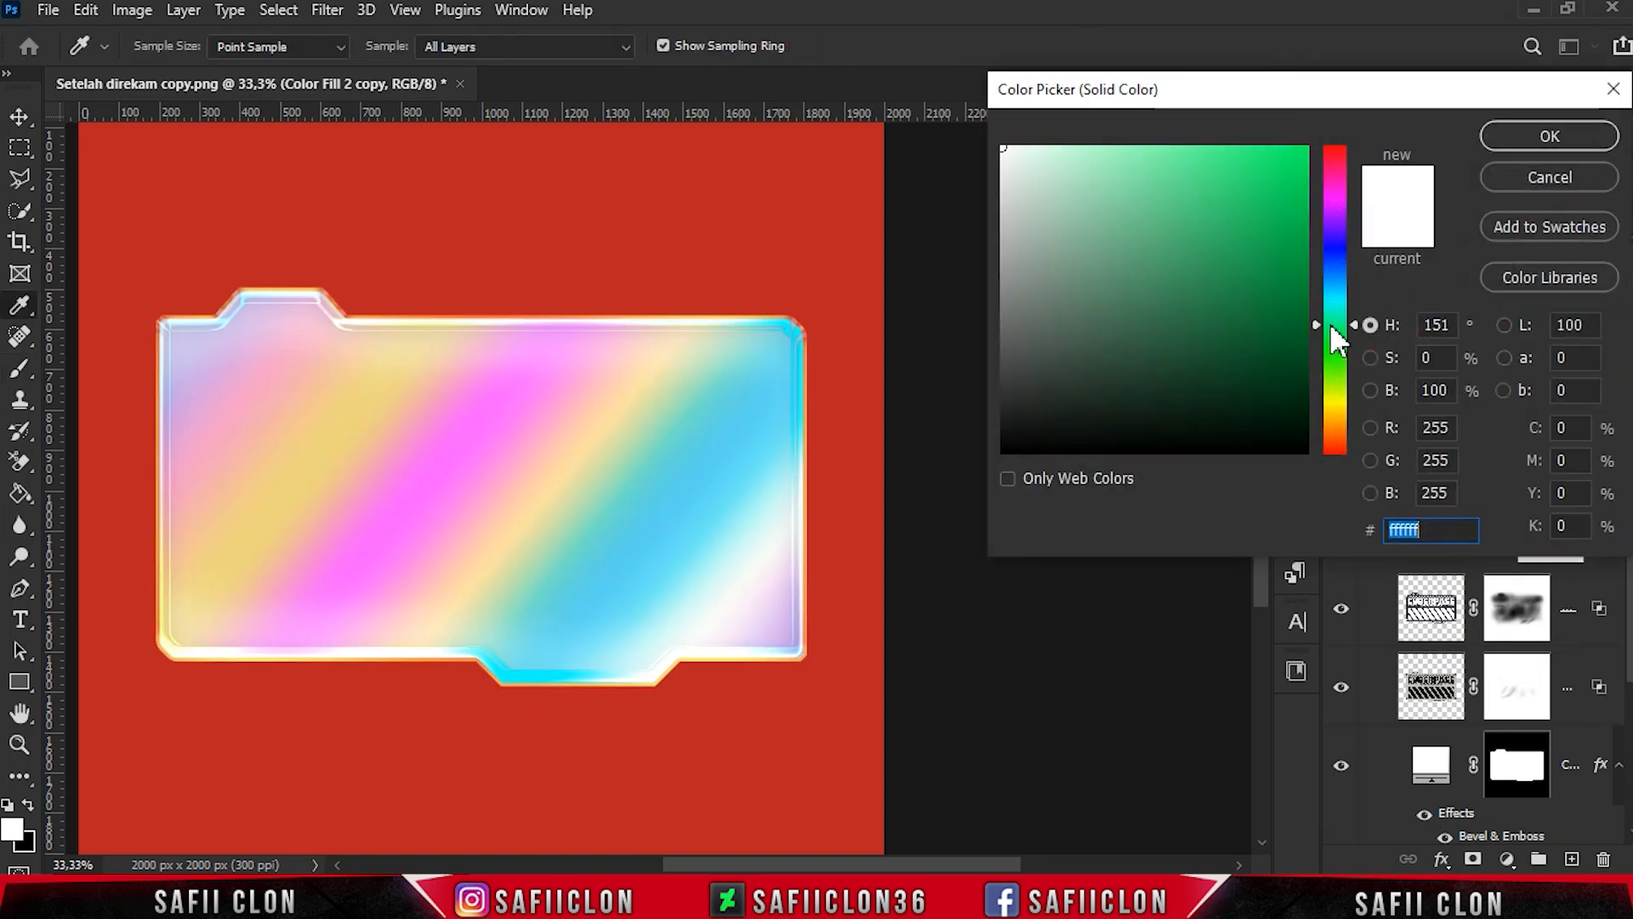
left_click_drag(1218, 353, 1166, 338)
left_click(1531, 137)
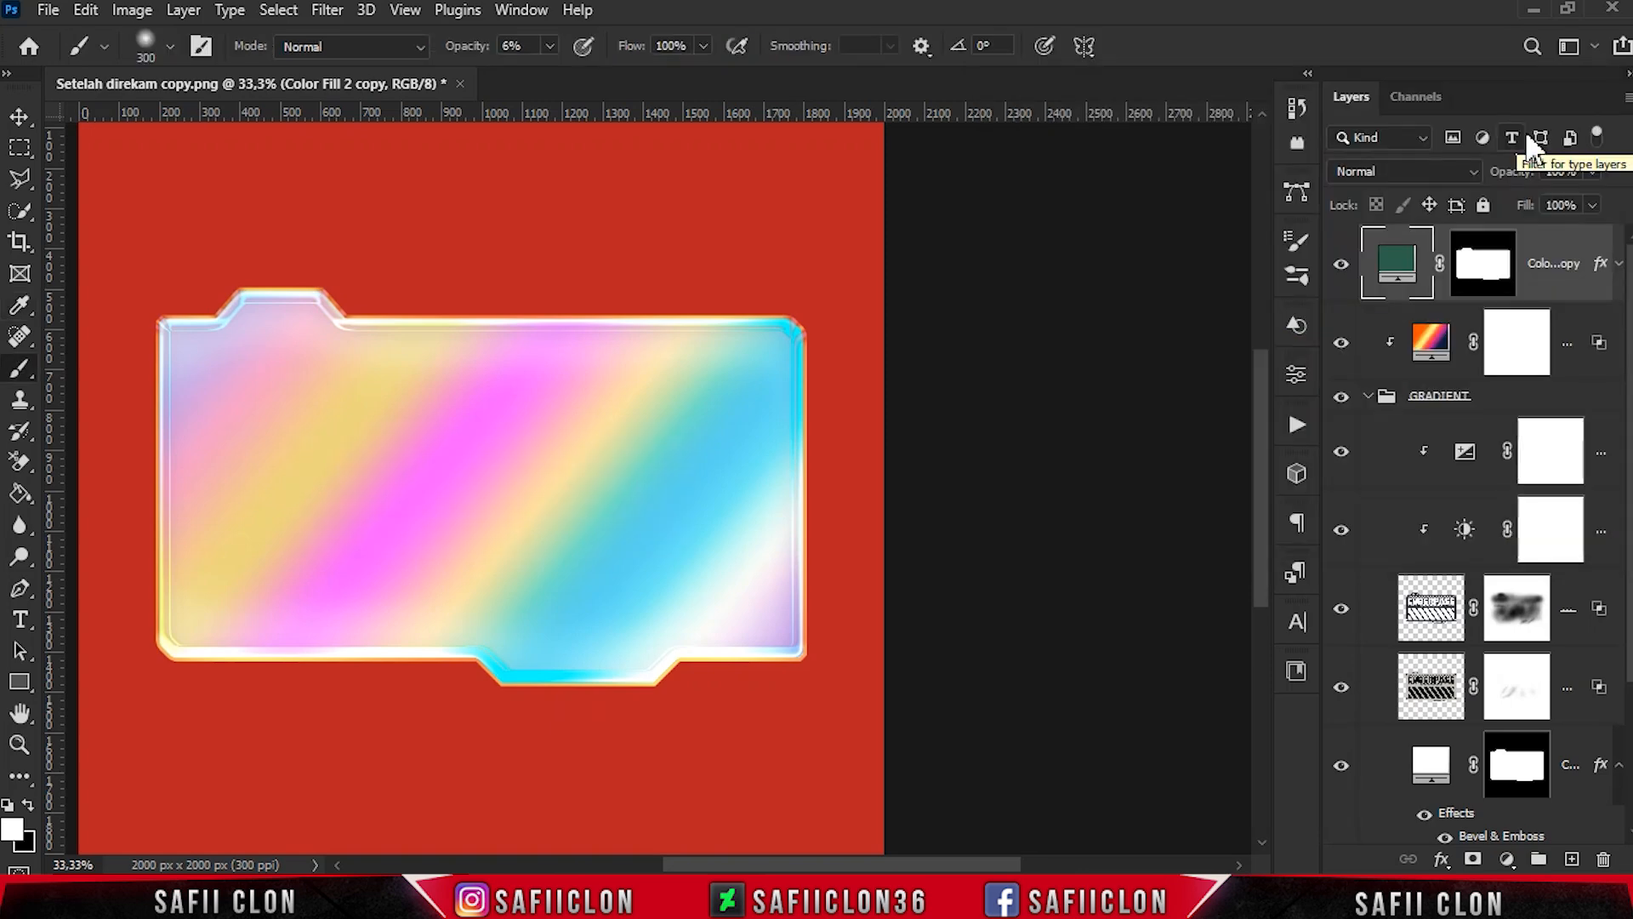
- Set the Color Fill 2 copy's blend mode to Vivid Light and turn off its Gradient Overlay effect
left_click(1470, 172)
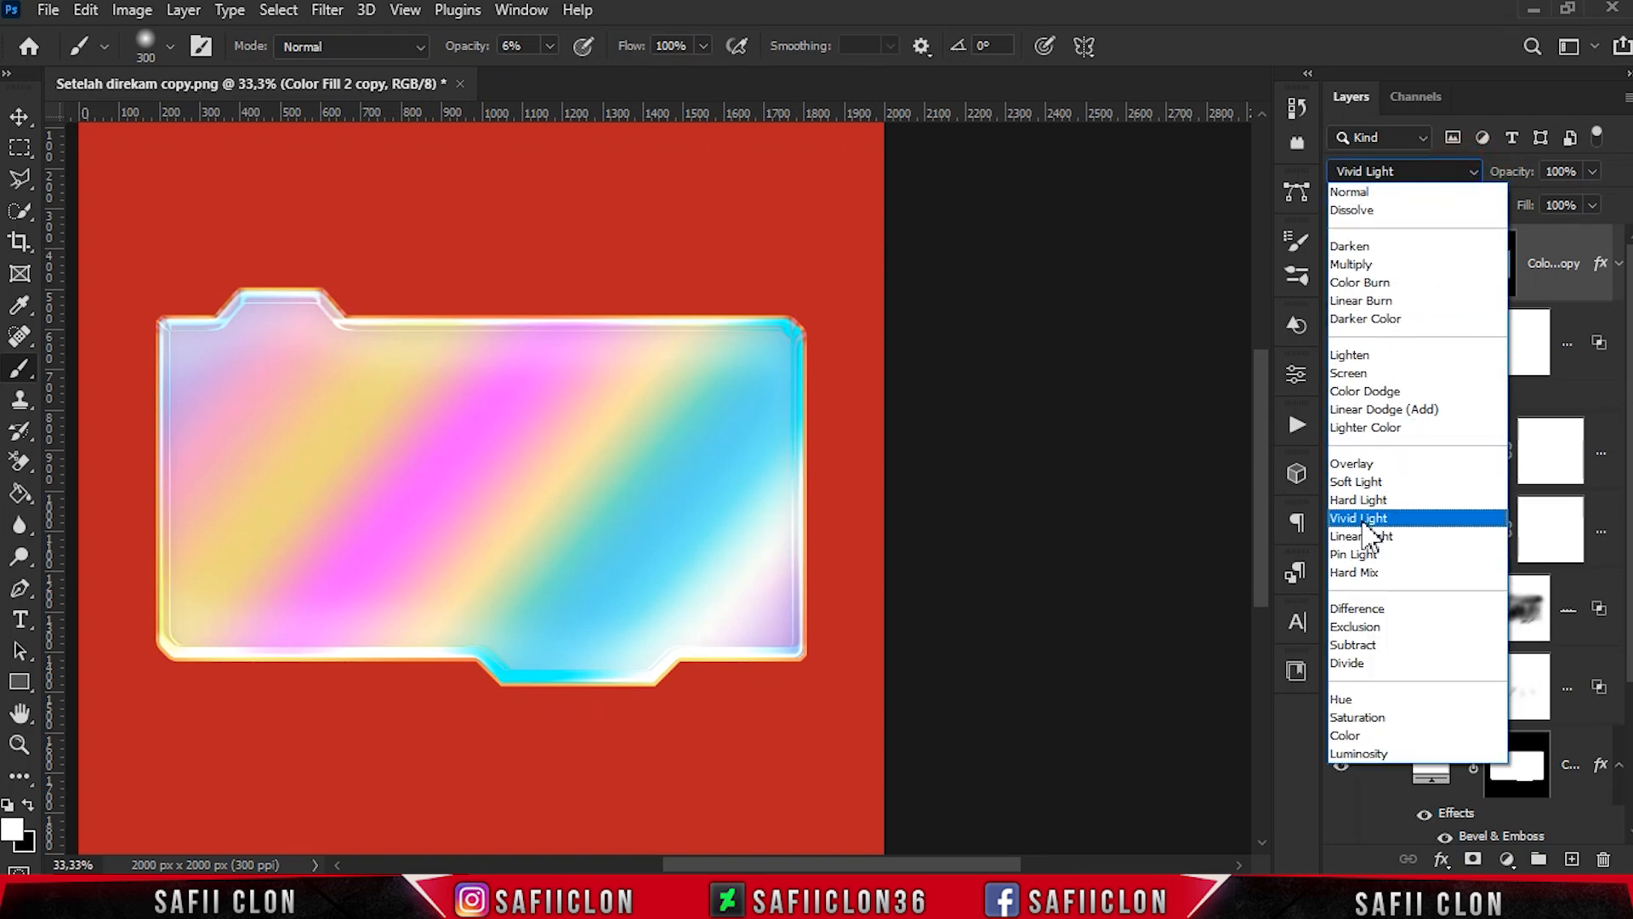
left_click(1359, 518)
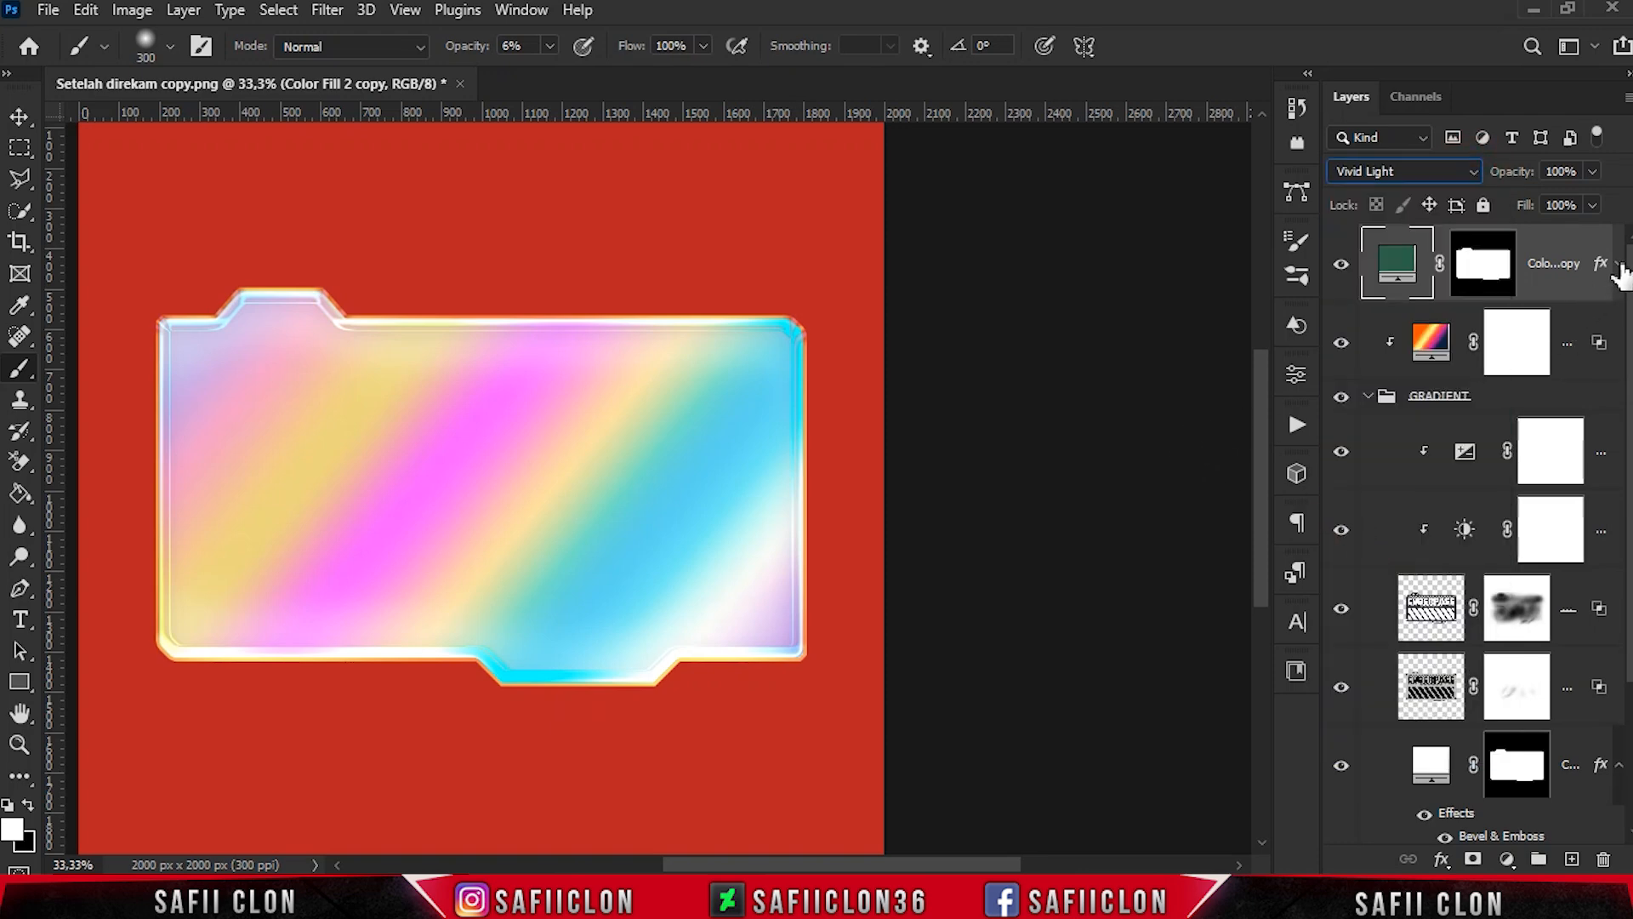
left_click(1619, 263)
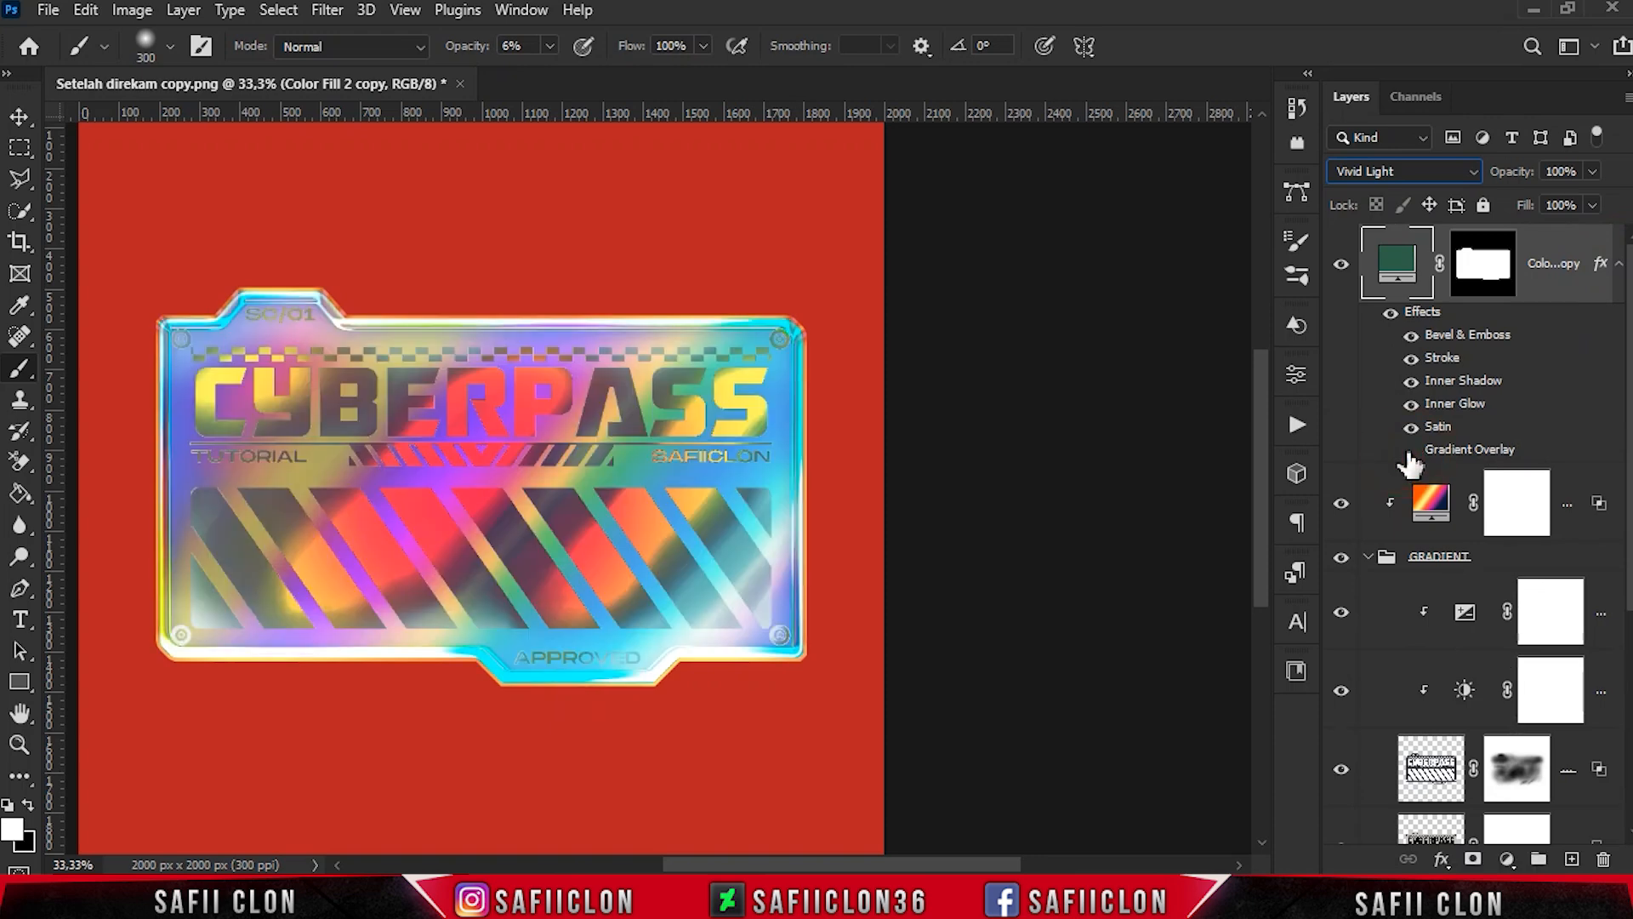
- Set the Color Fill 2 copy's Blend If shadows to 0/81 for this layer and highlights to 153/255 for the underlying layer
right_click(1562, 281)
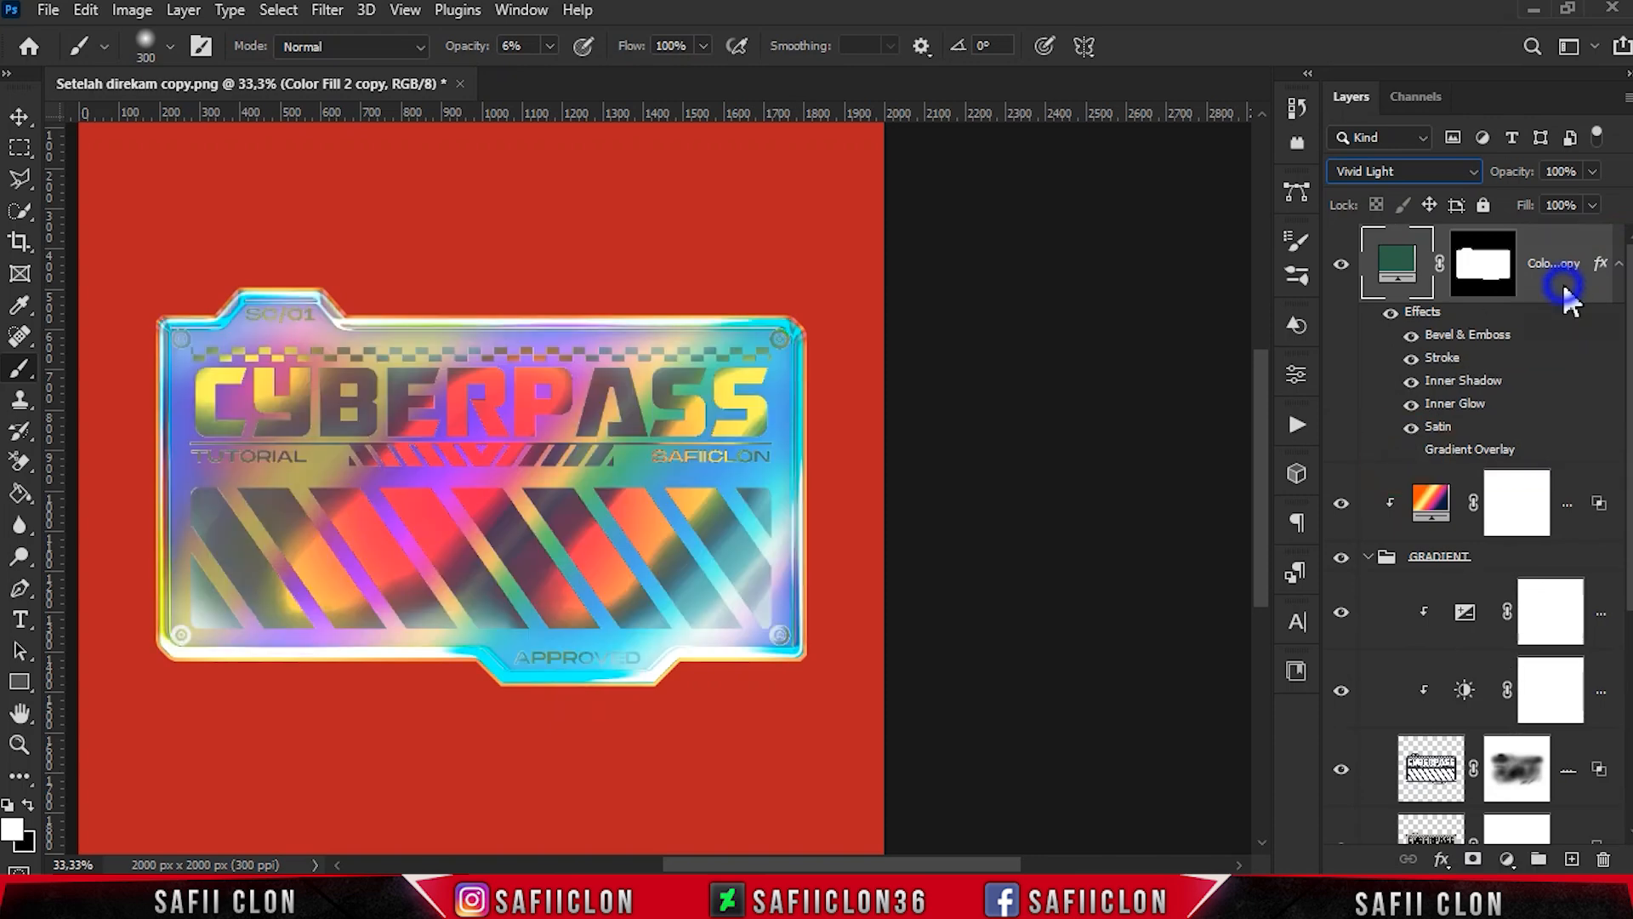
left_click(1299, 32)
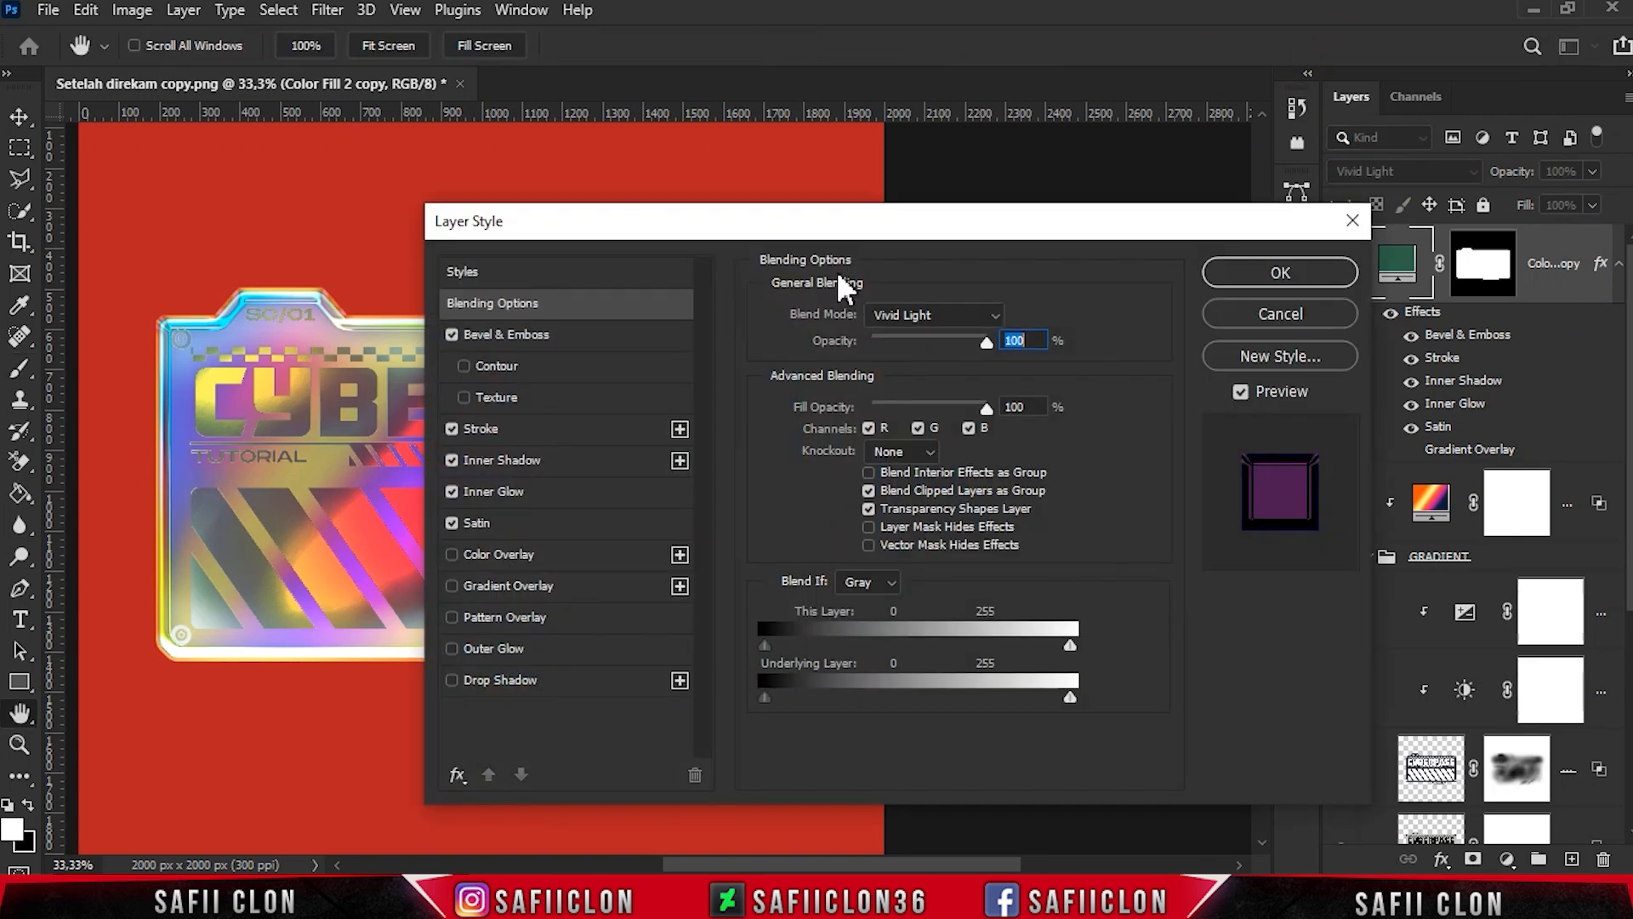
left_click_drag(847, 223, 1227, 232)
left_click_drag(1157, 645, 1254, 639)
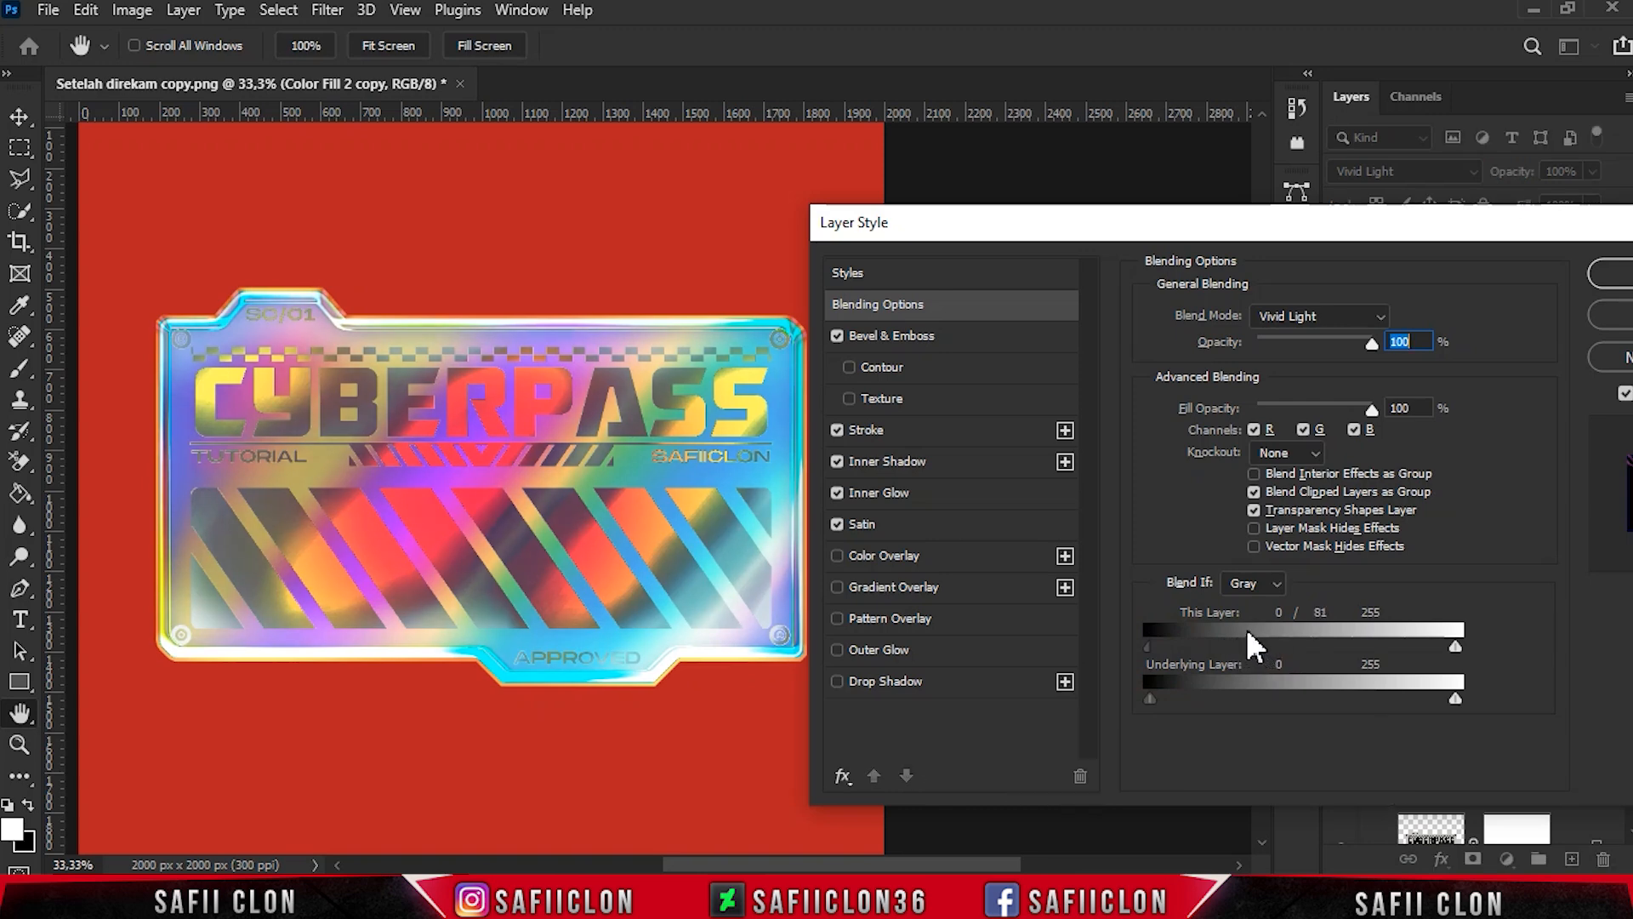
left_click_drag(1456, 699, 1332, 699)
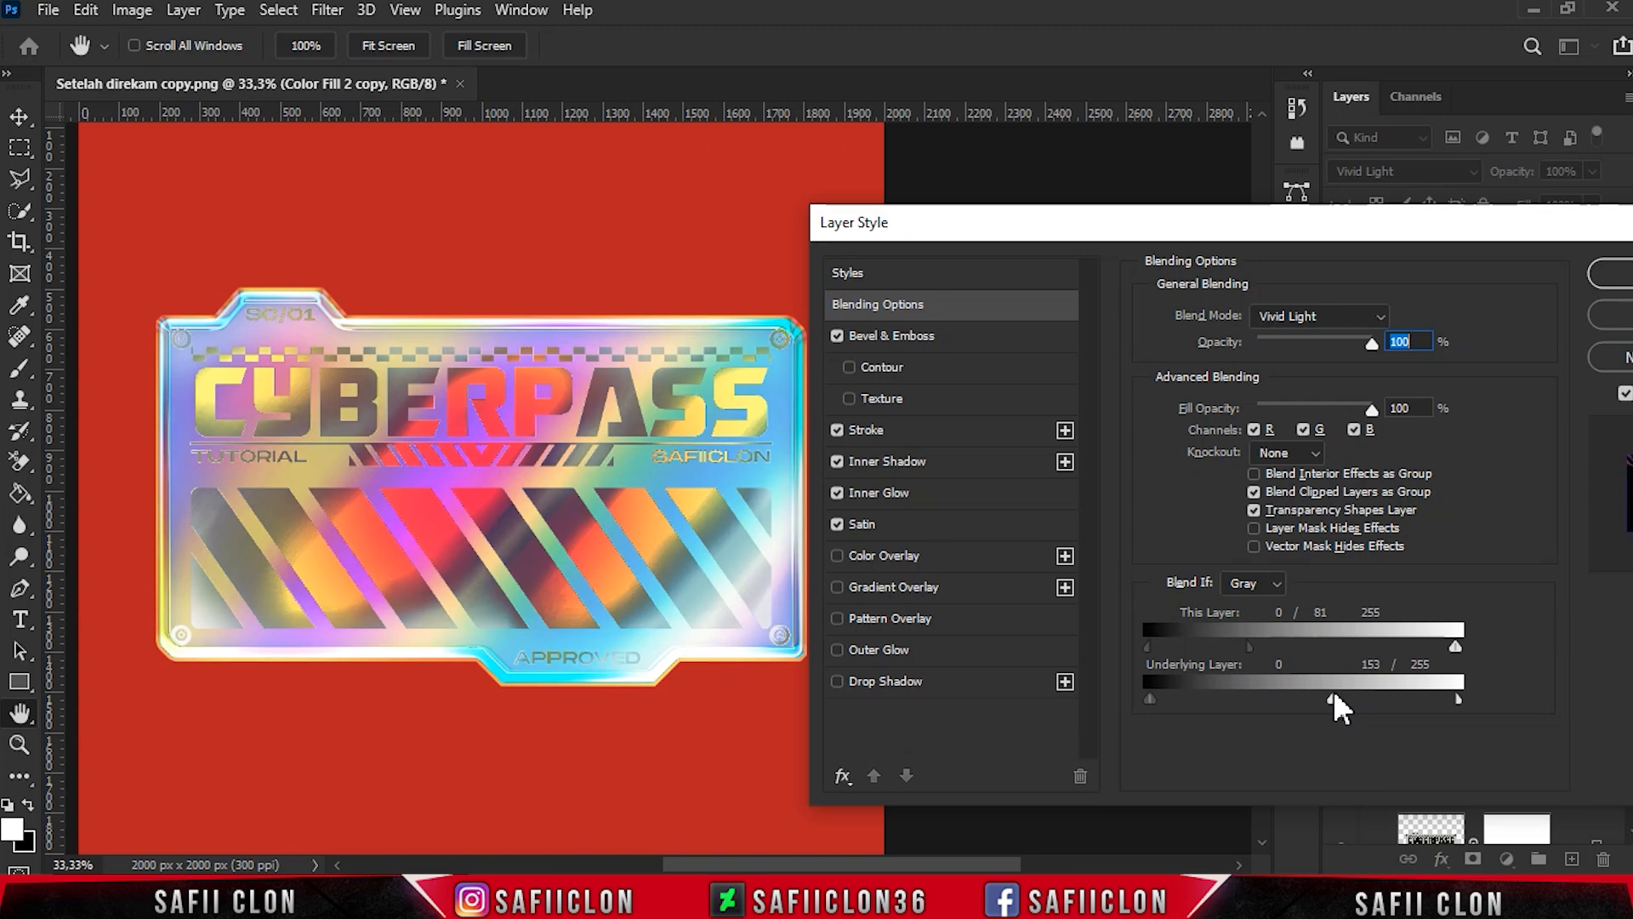
- Set the copy's Bevel & Emboss to Inner Bevel with depth 698%, angle 69° and altitude 32°
left_click(913, 341)
left_click(1306, 320)
left_click(1306, 351)
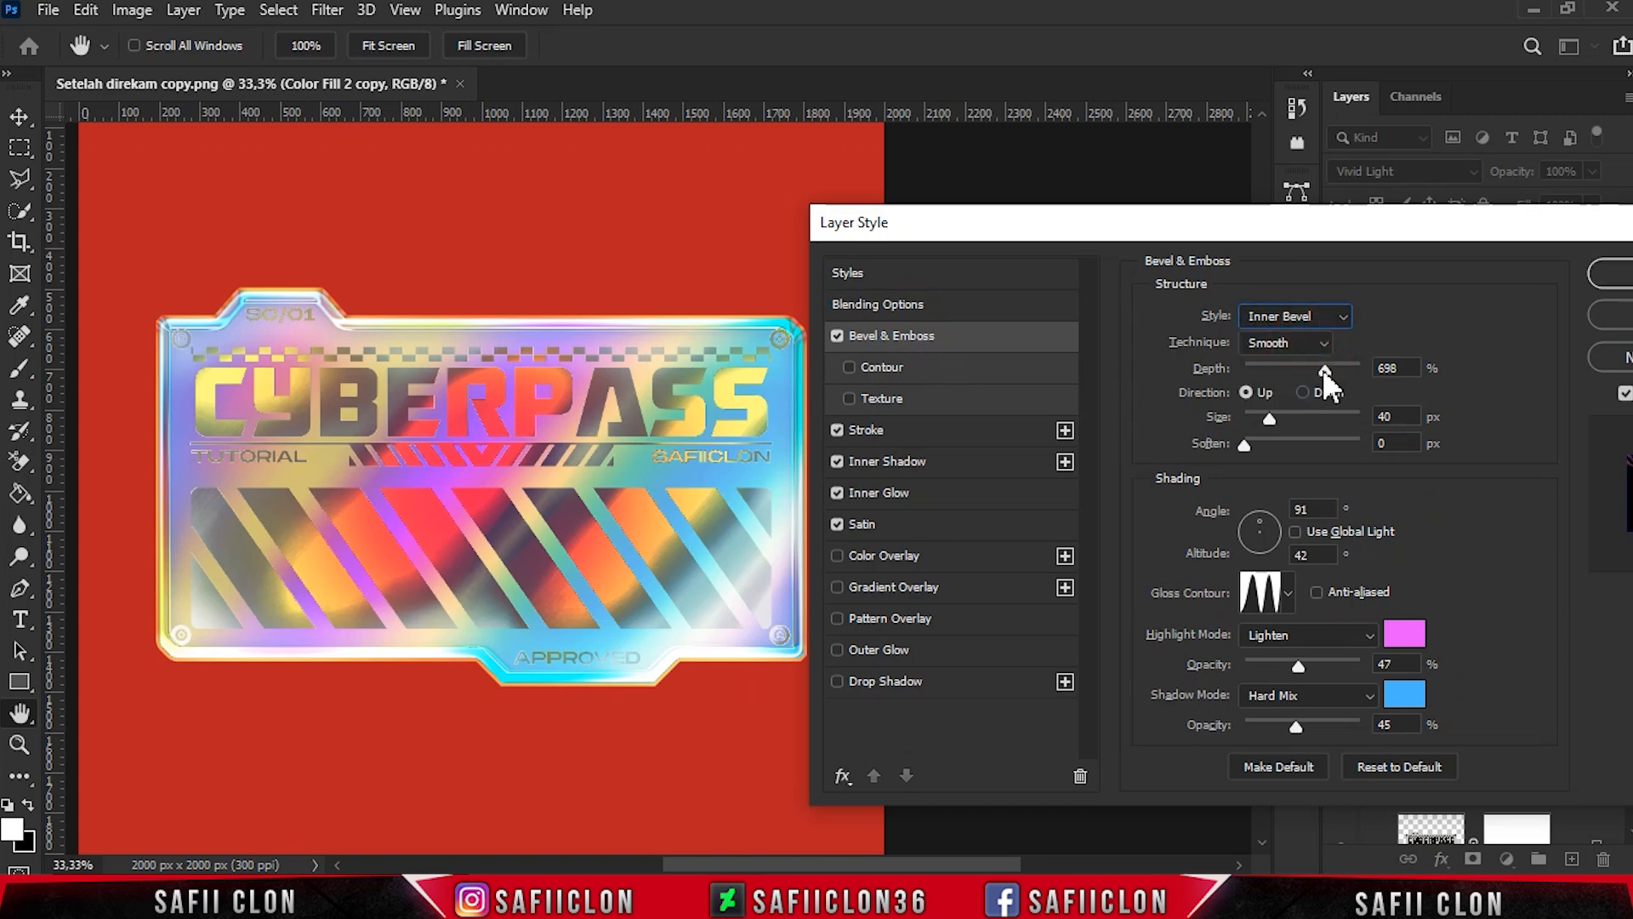
left_click_drag(1398, 366, 1347, 377)
double_click(1314, 509)
type("69")
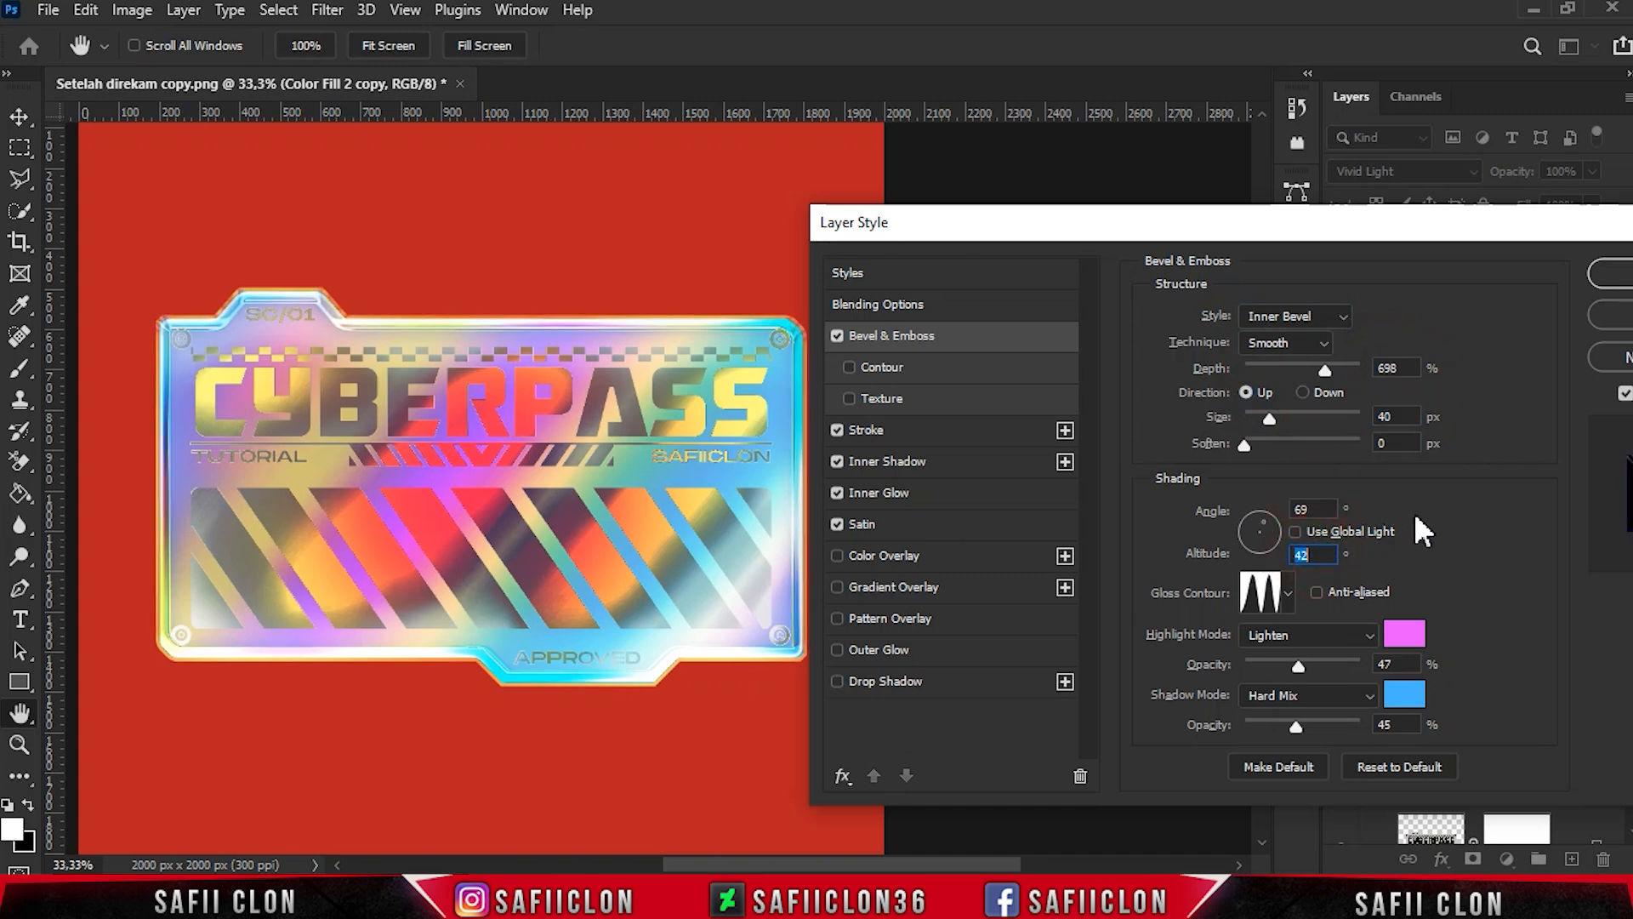
type("32")
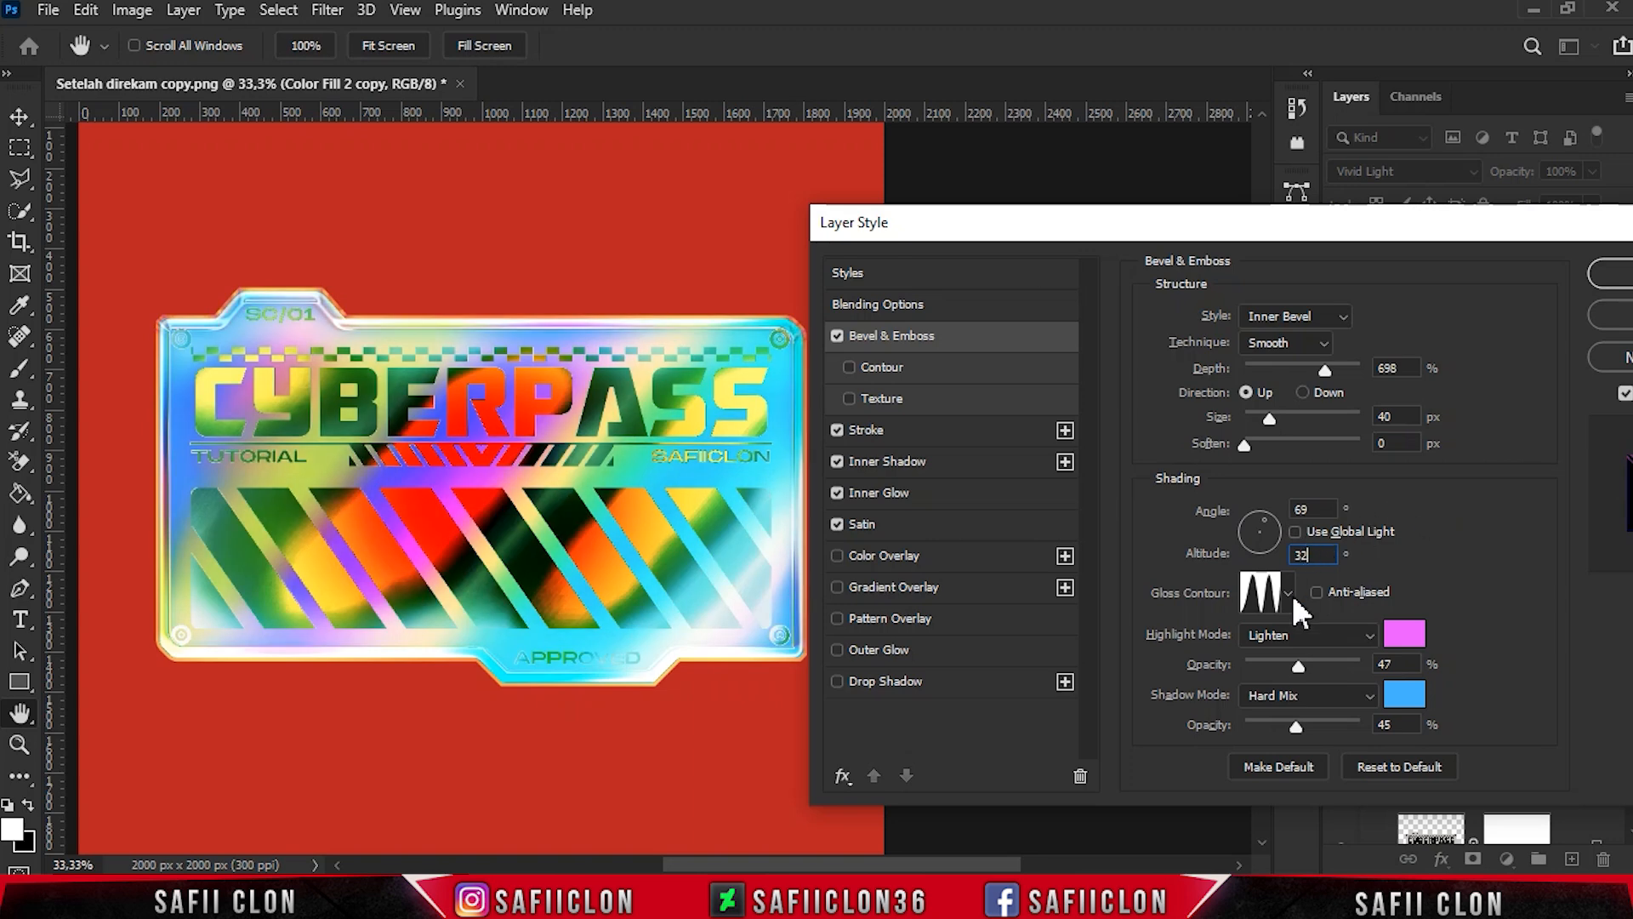
- Choose Lighten with pink for the bevel highlight and Hard Mix with color 48b4ff for its shadow, after checking the gloss contour
left_click(1290, 594)
left_click(1290, 596)
left_click(1352, 637)
left_click(1265, 458)
left_click(1405, 635)
left_click(1535, 138)
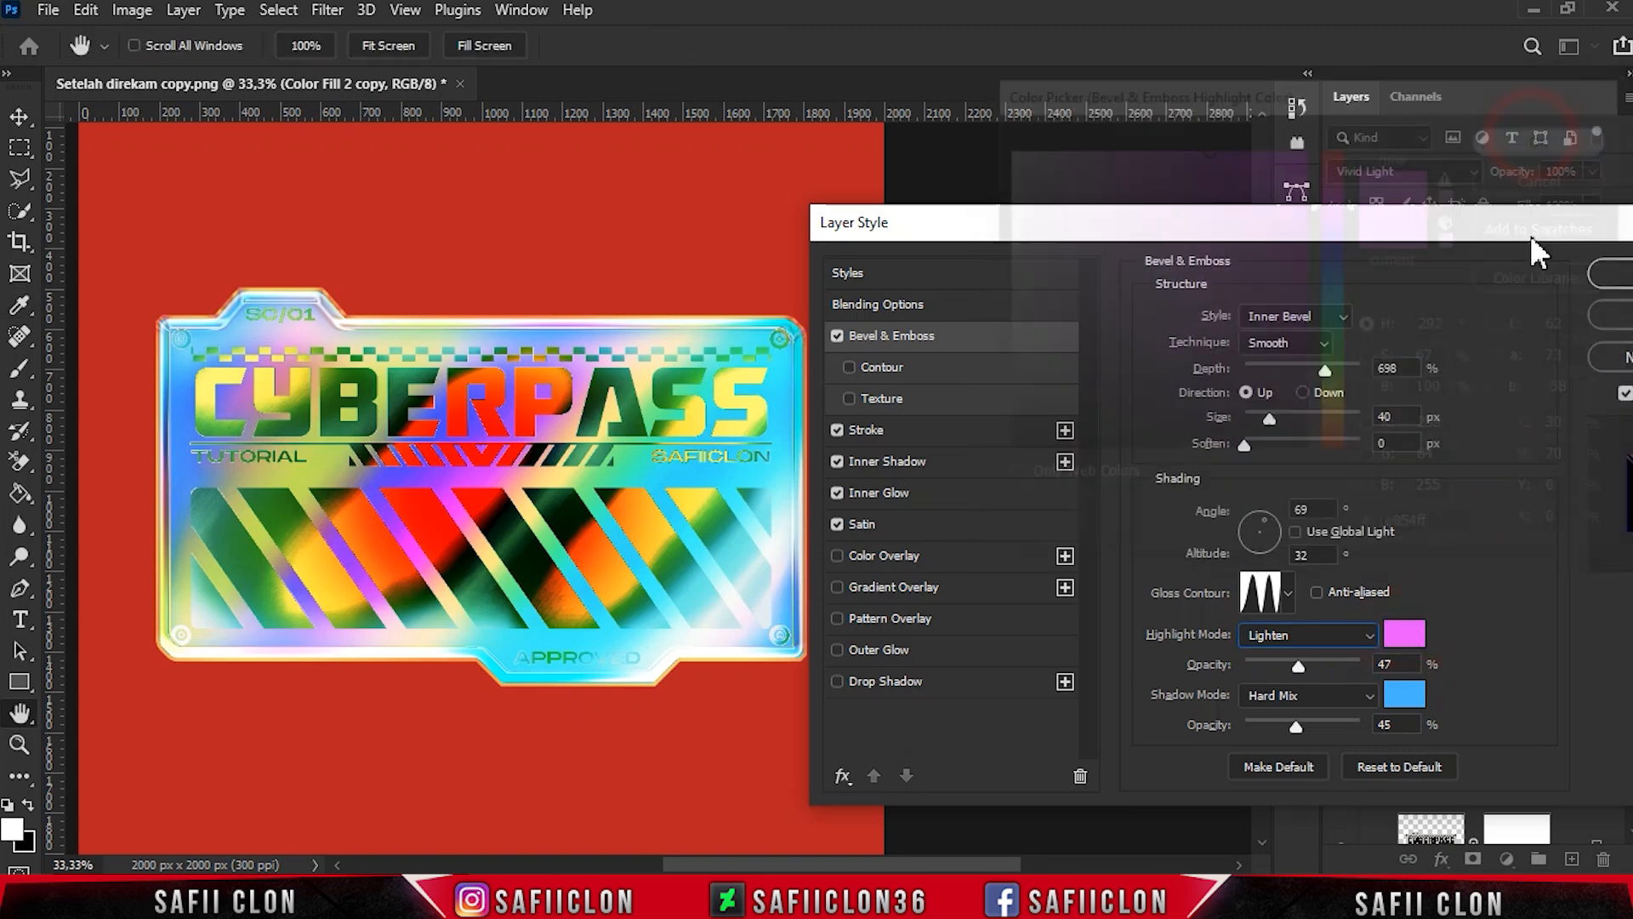
left_click(1322, 698)
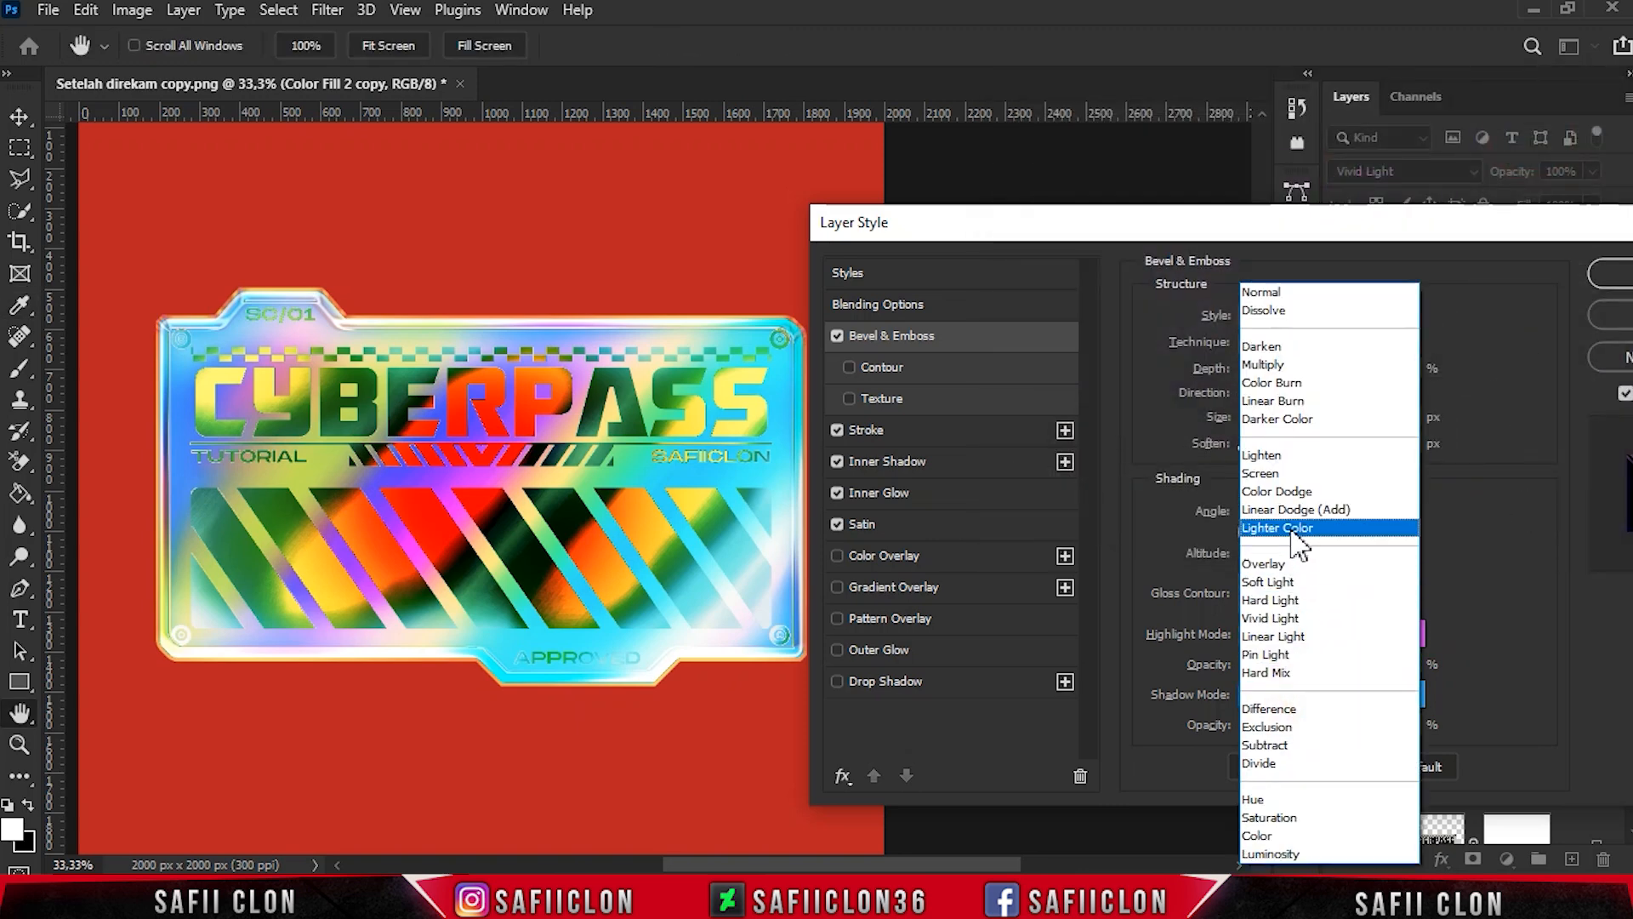
left_click(1289, 681)
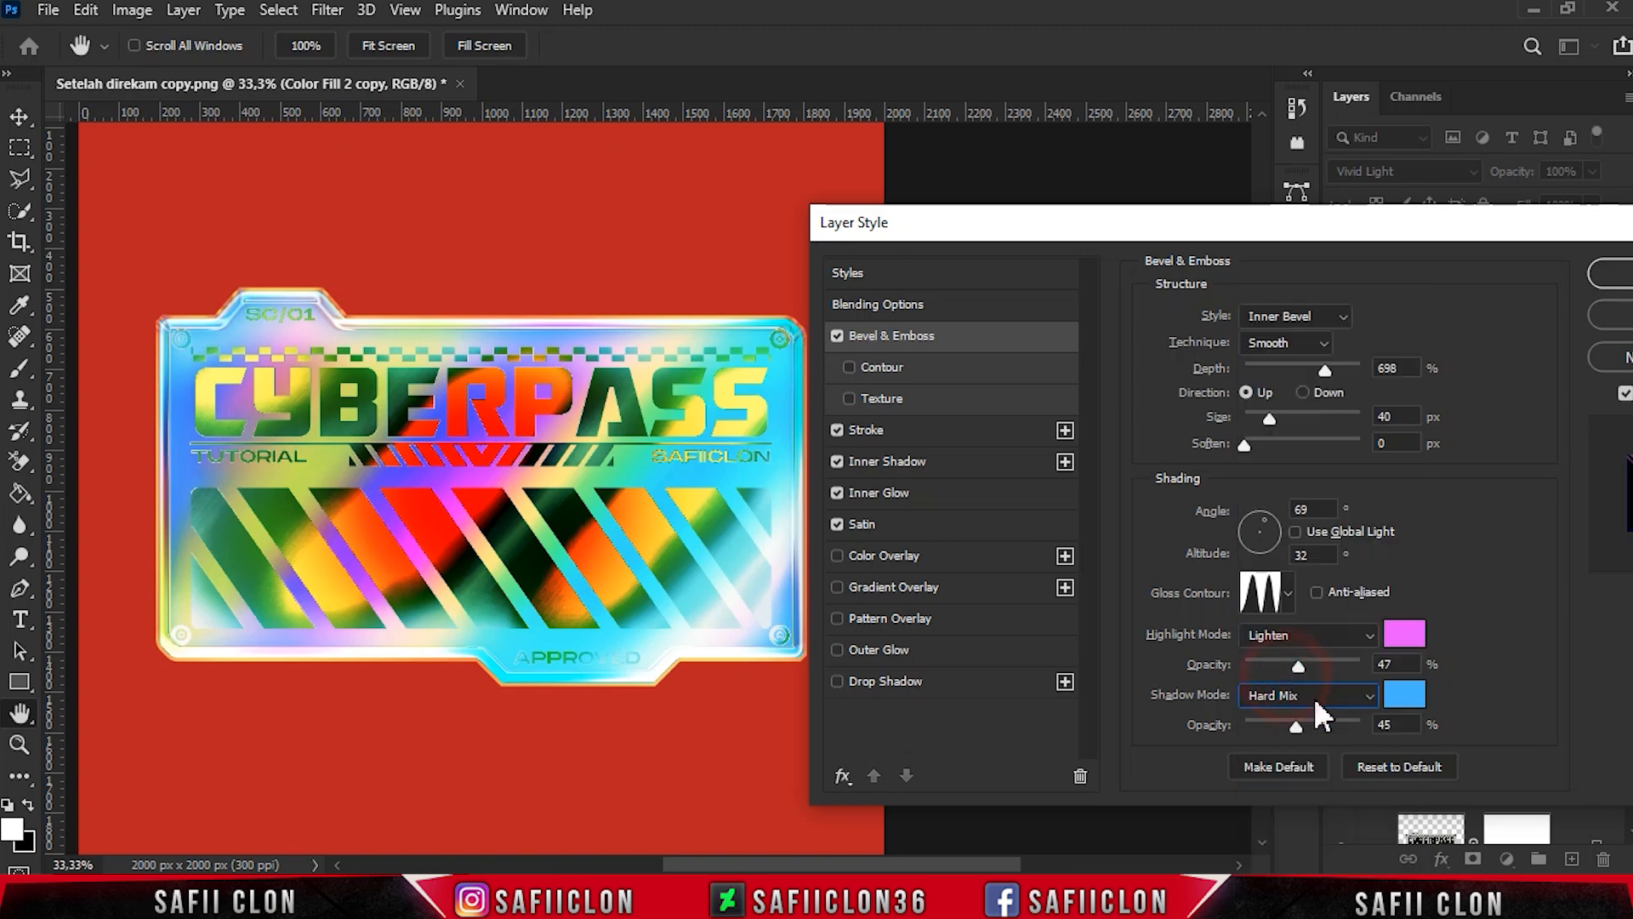
left_click(1403, 696)
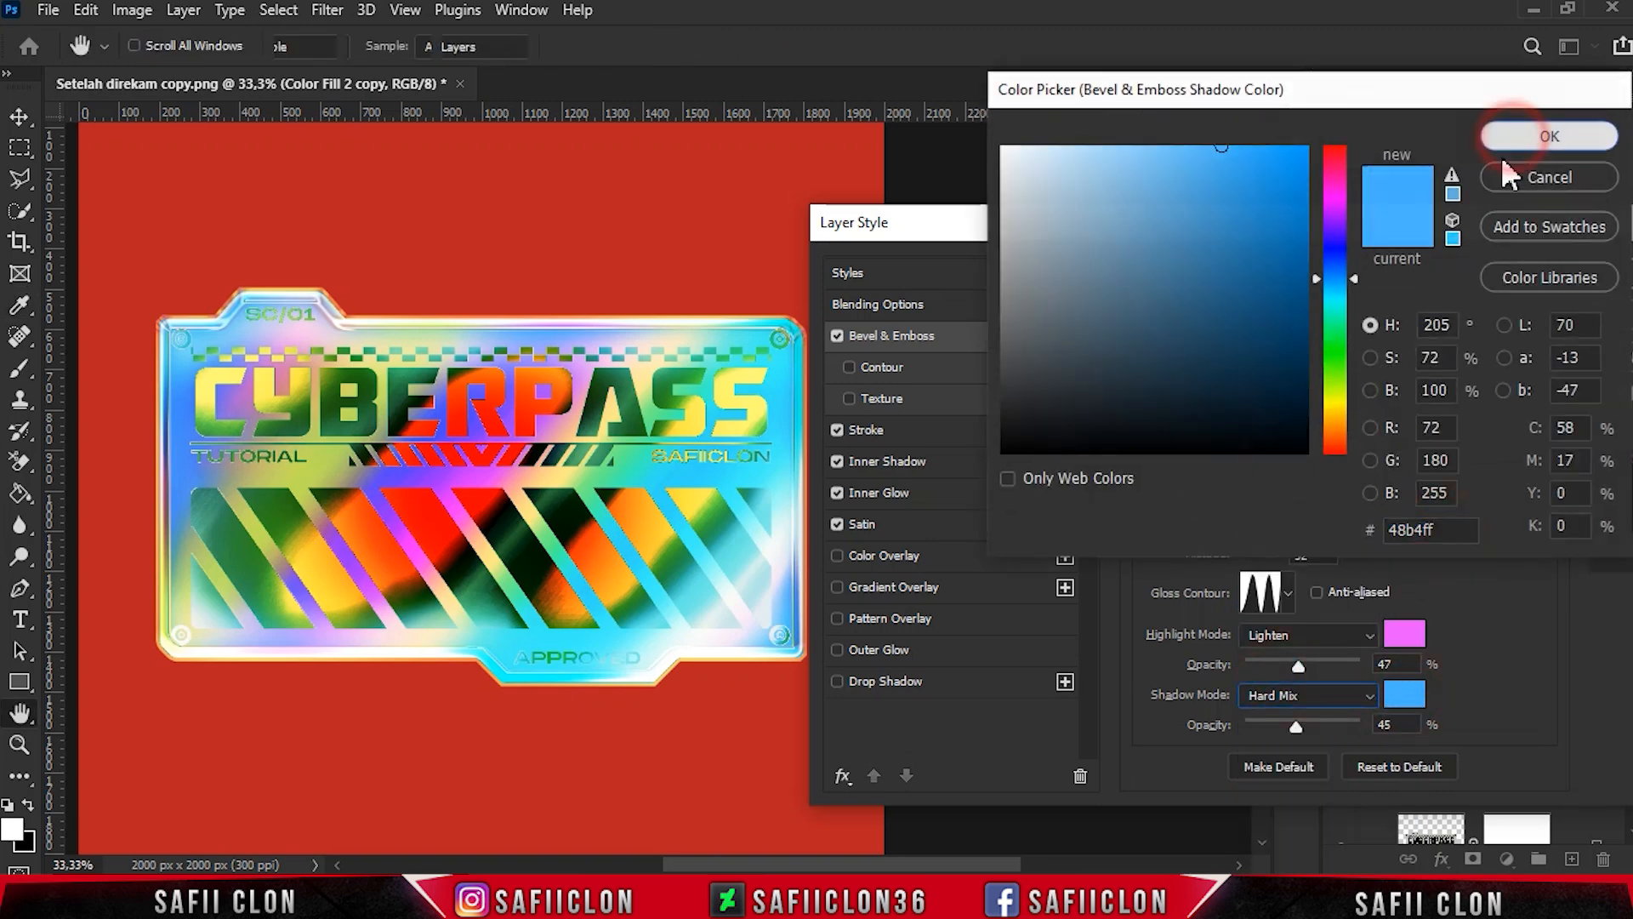
left_click(1505, 134)
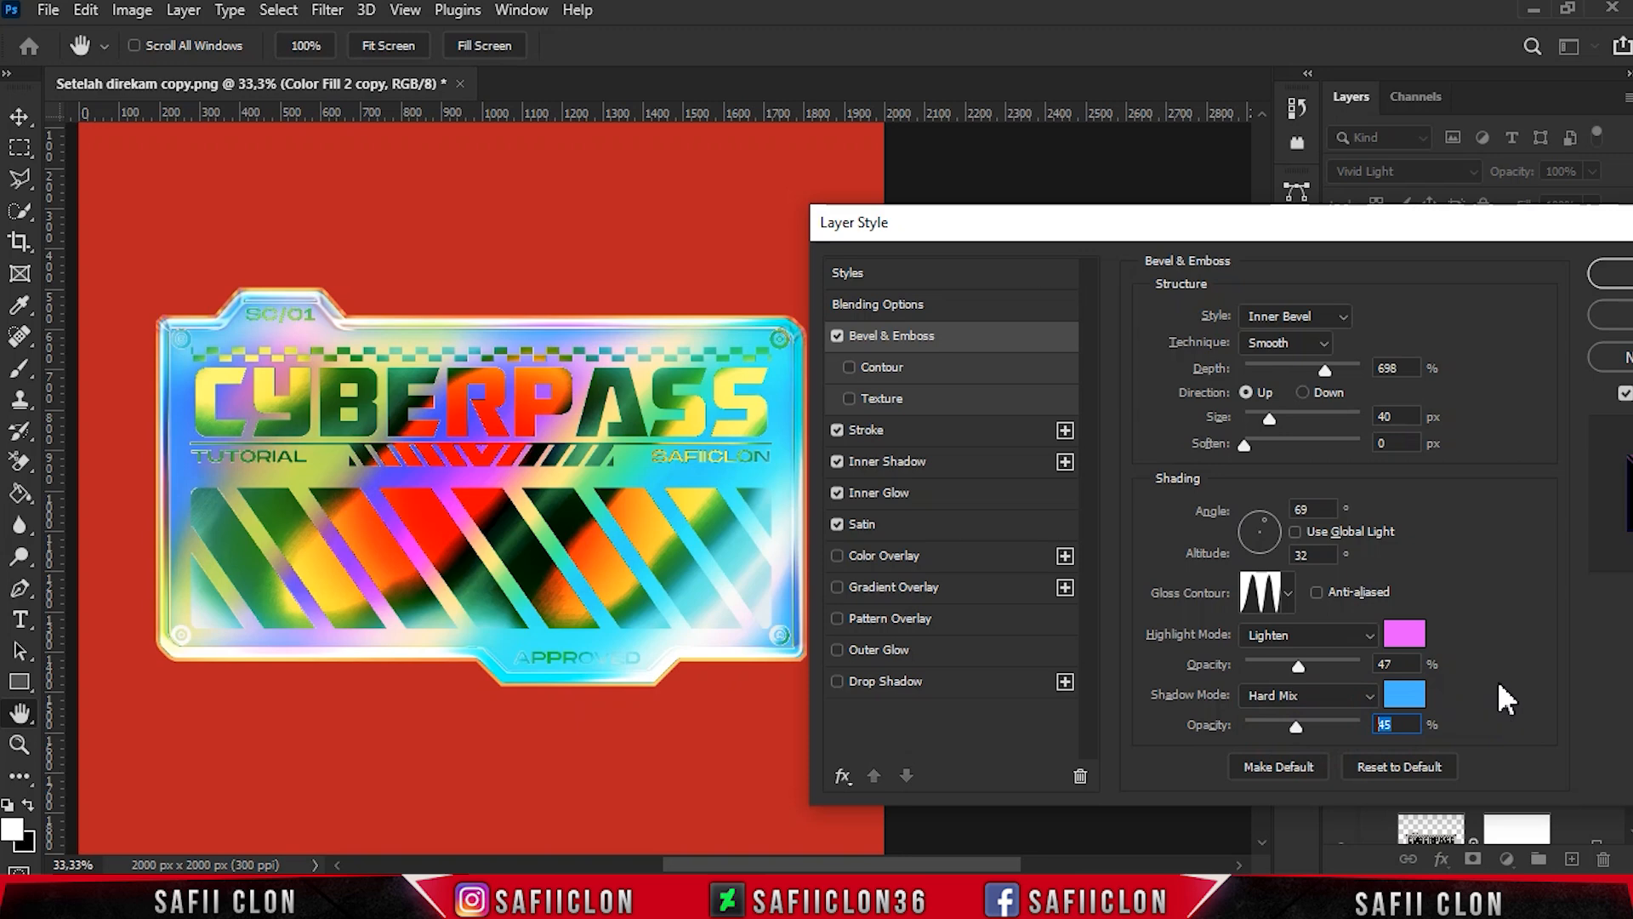
- Apply the layer style and compare the sticker with the Color Fill 2 copy hidden and shown
left_click_drag(1208, 223, 869, 174)
left_click(1313, 226)
left_click(1339, 266)
left_click(1339, 267)
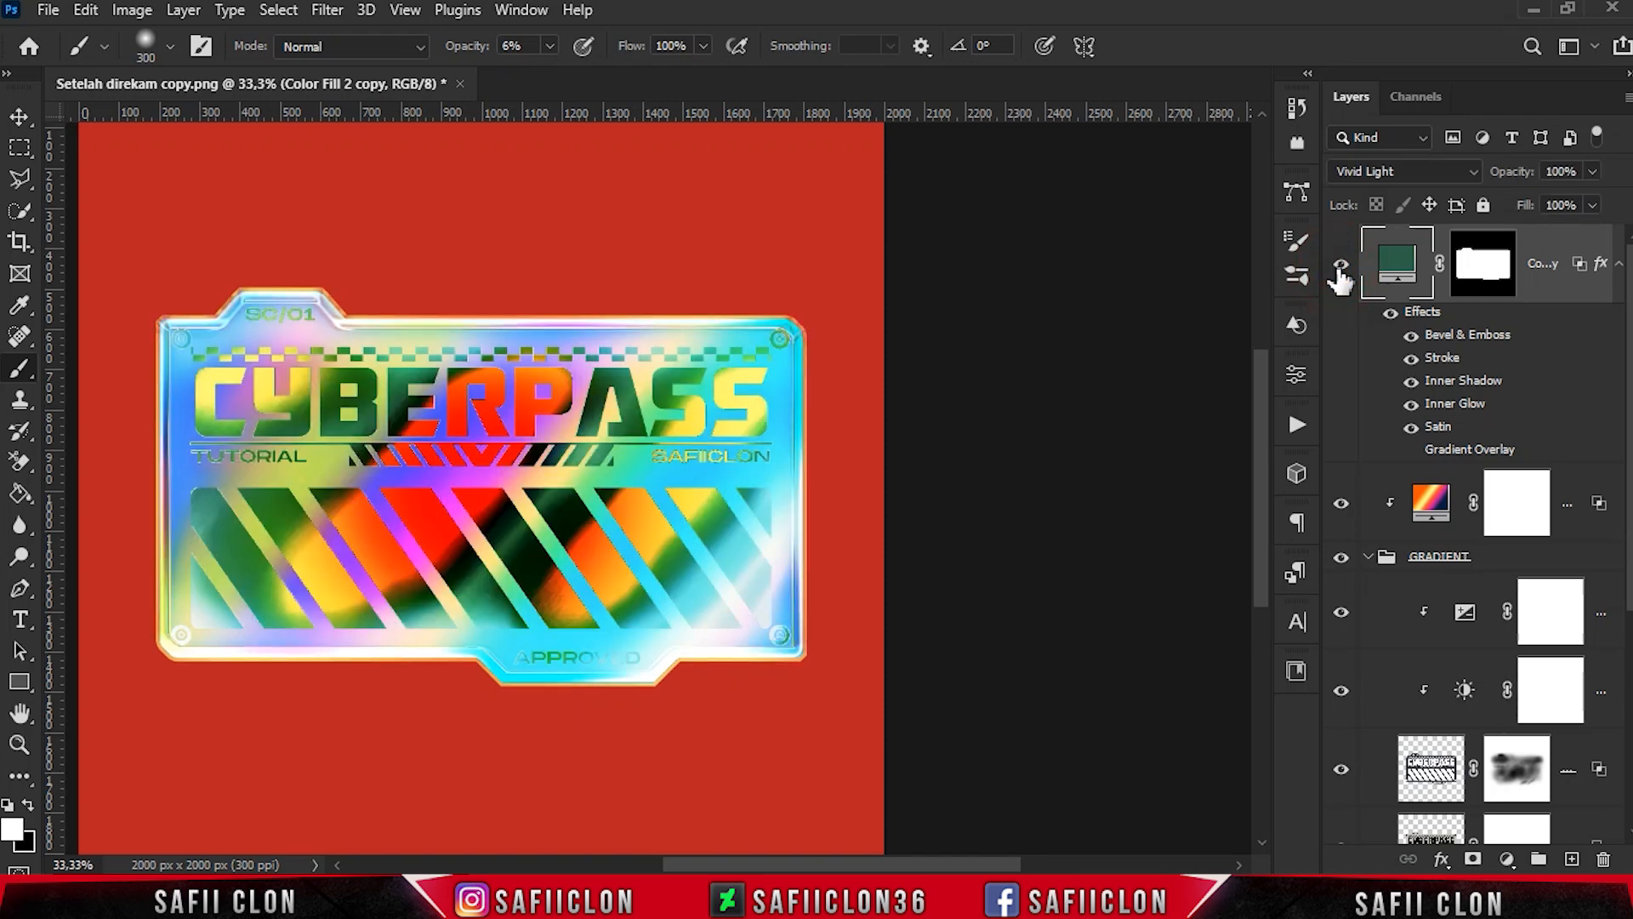
- Add an Exposure adjustment clipped to the Color Fill 2 copy, with exposure +0.20 and offset +0.1348
left_click(1508, 859)
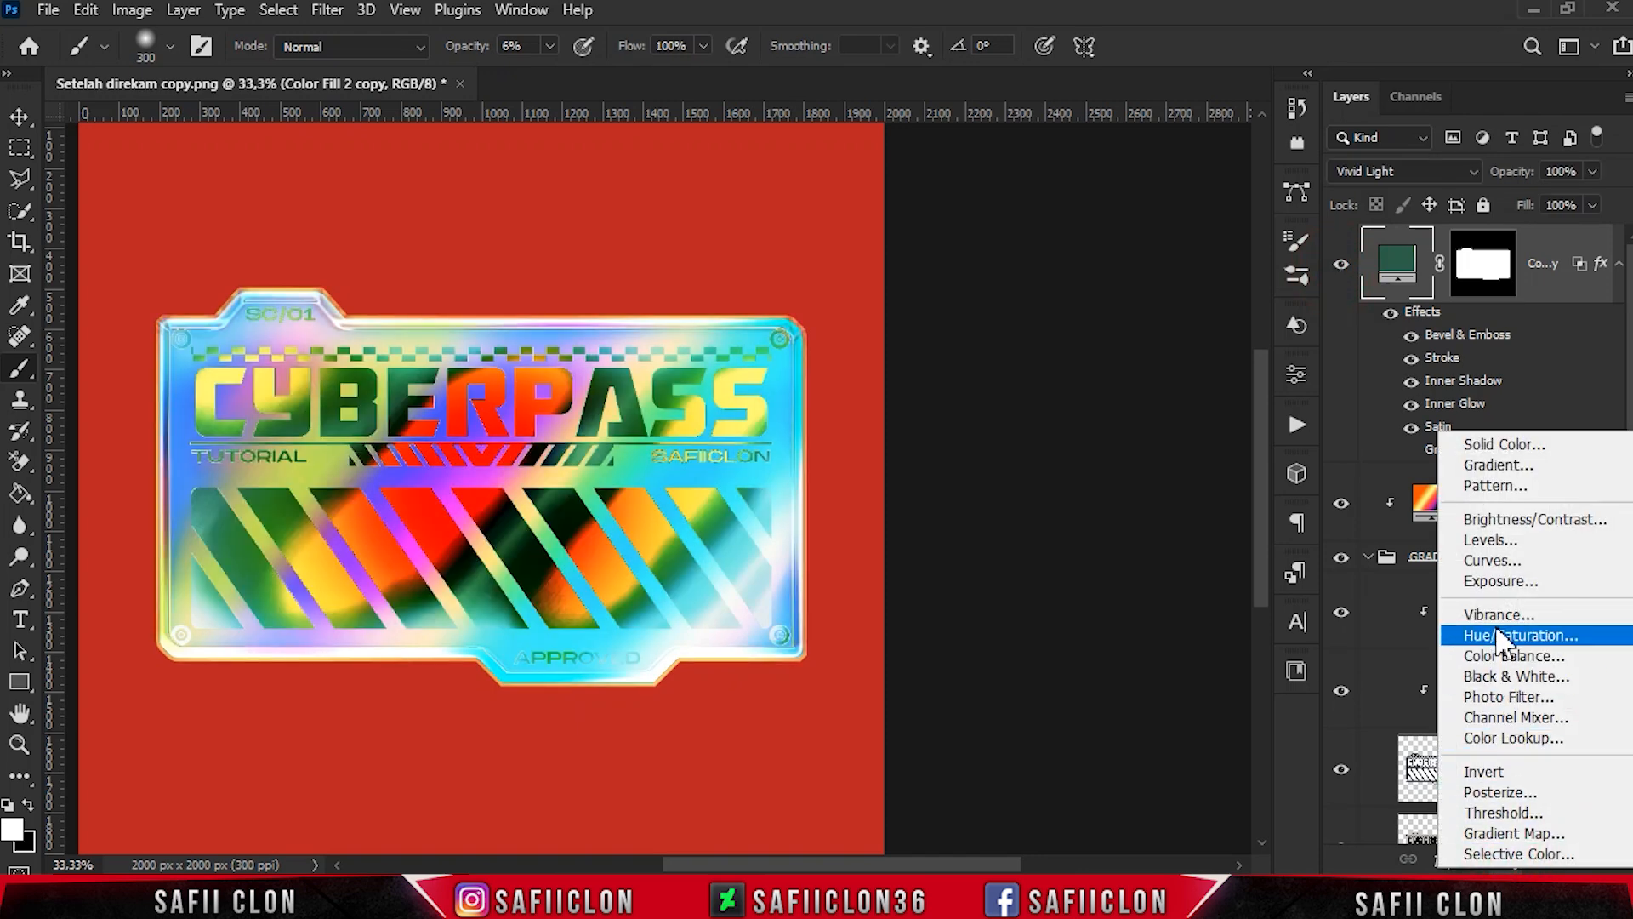
left_click(1494, 572)
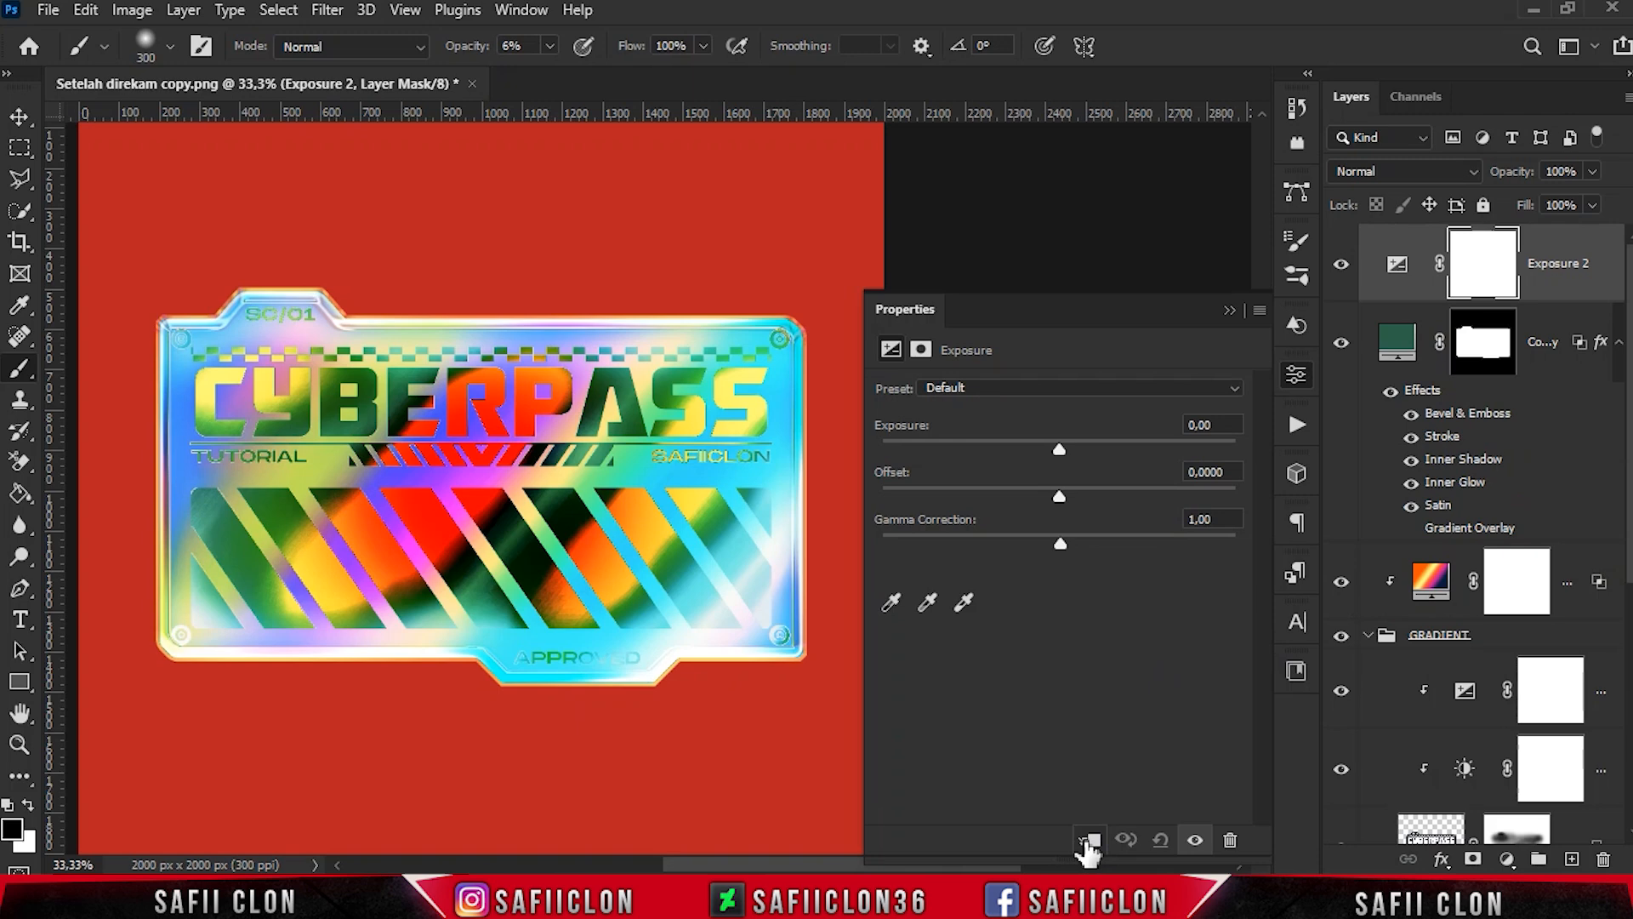
left_click(1090, 841)
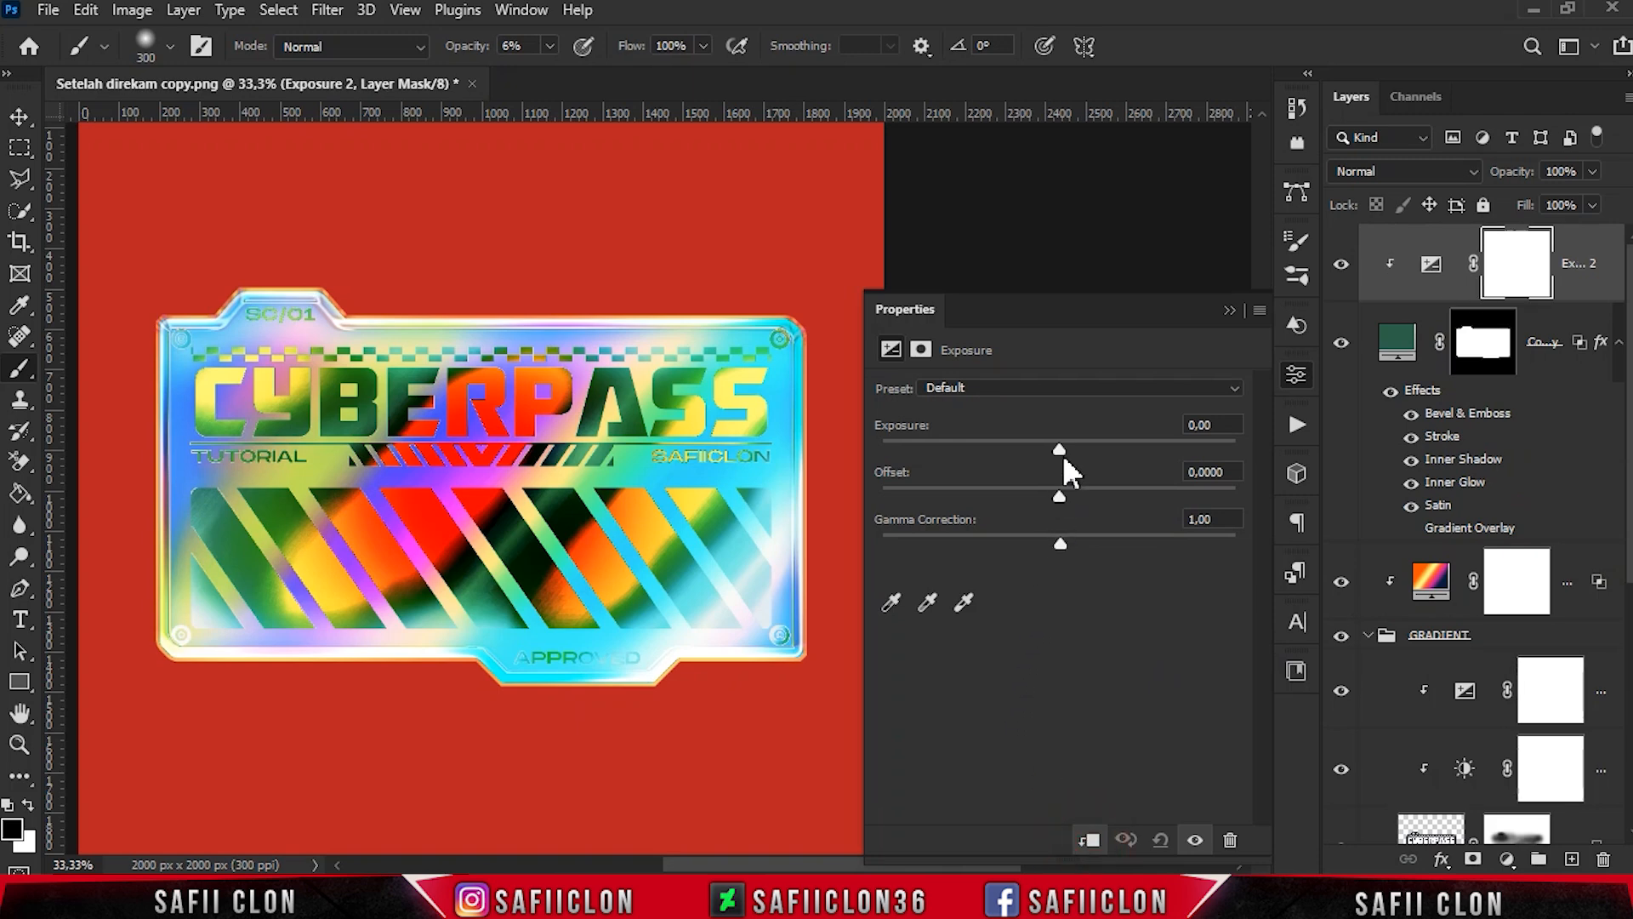
left_click_drag(1061, 453, 1064, 455)
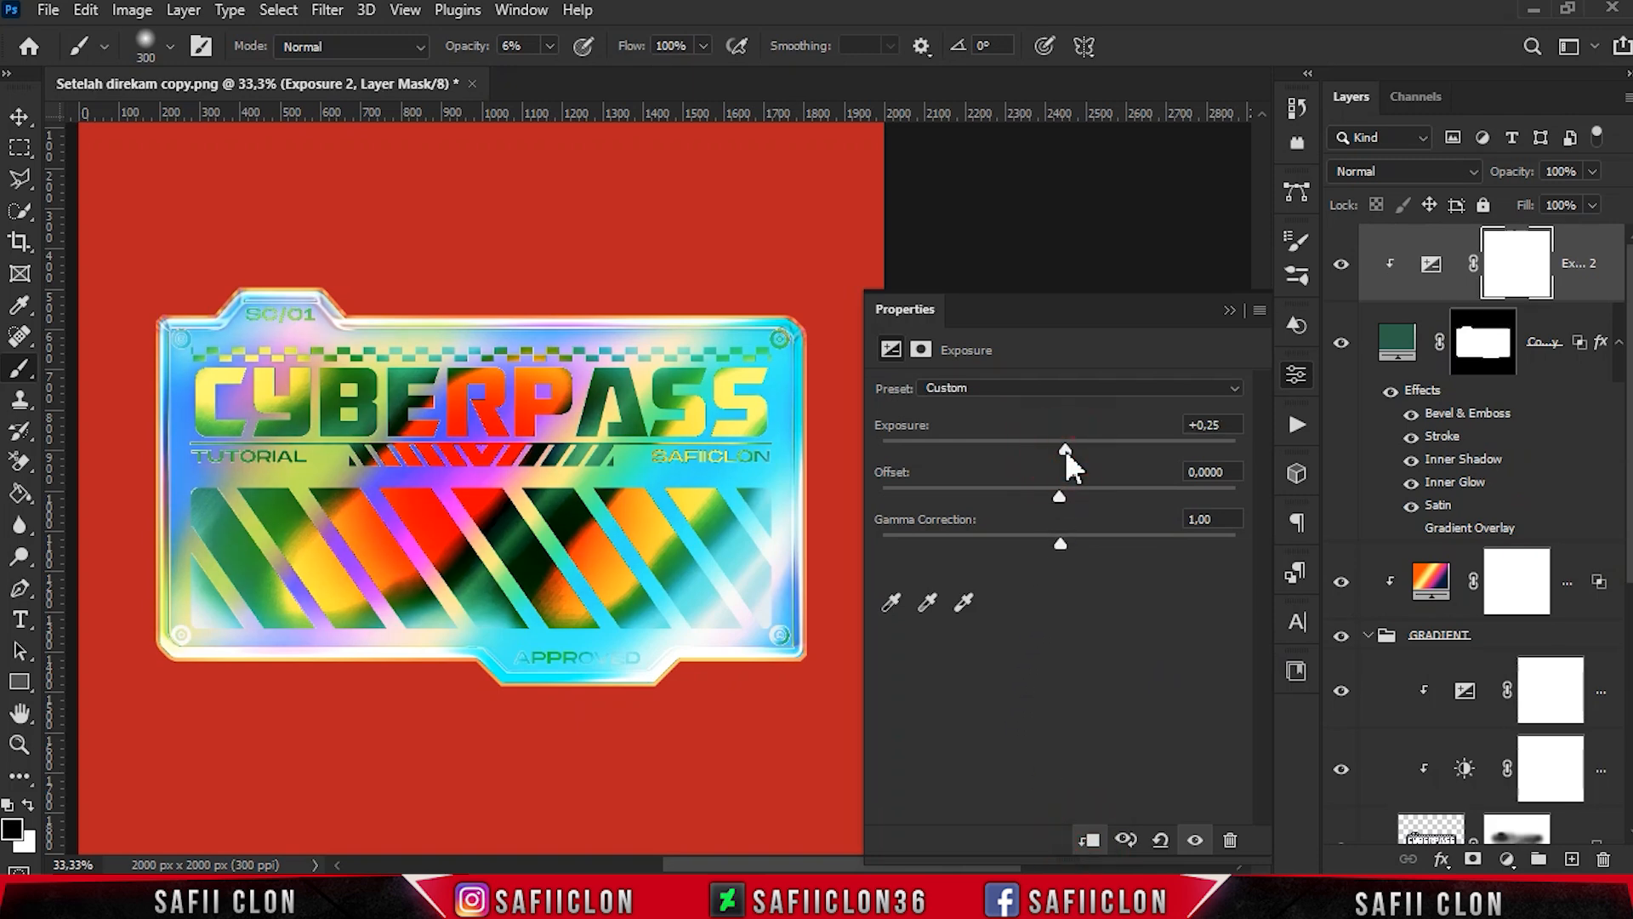
left_click_drag(1059, 495, 1115, 511)
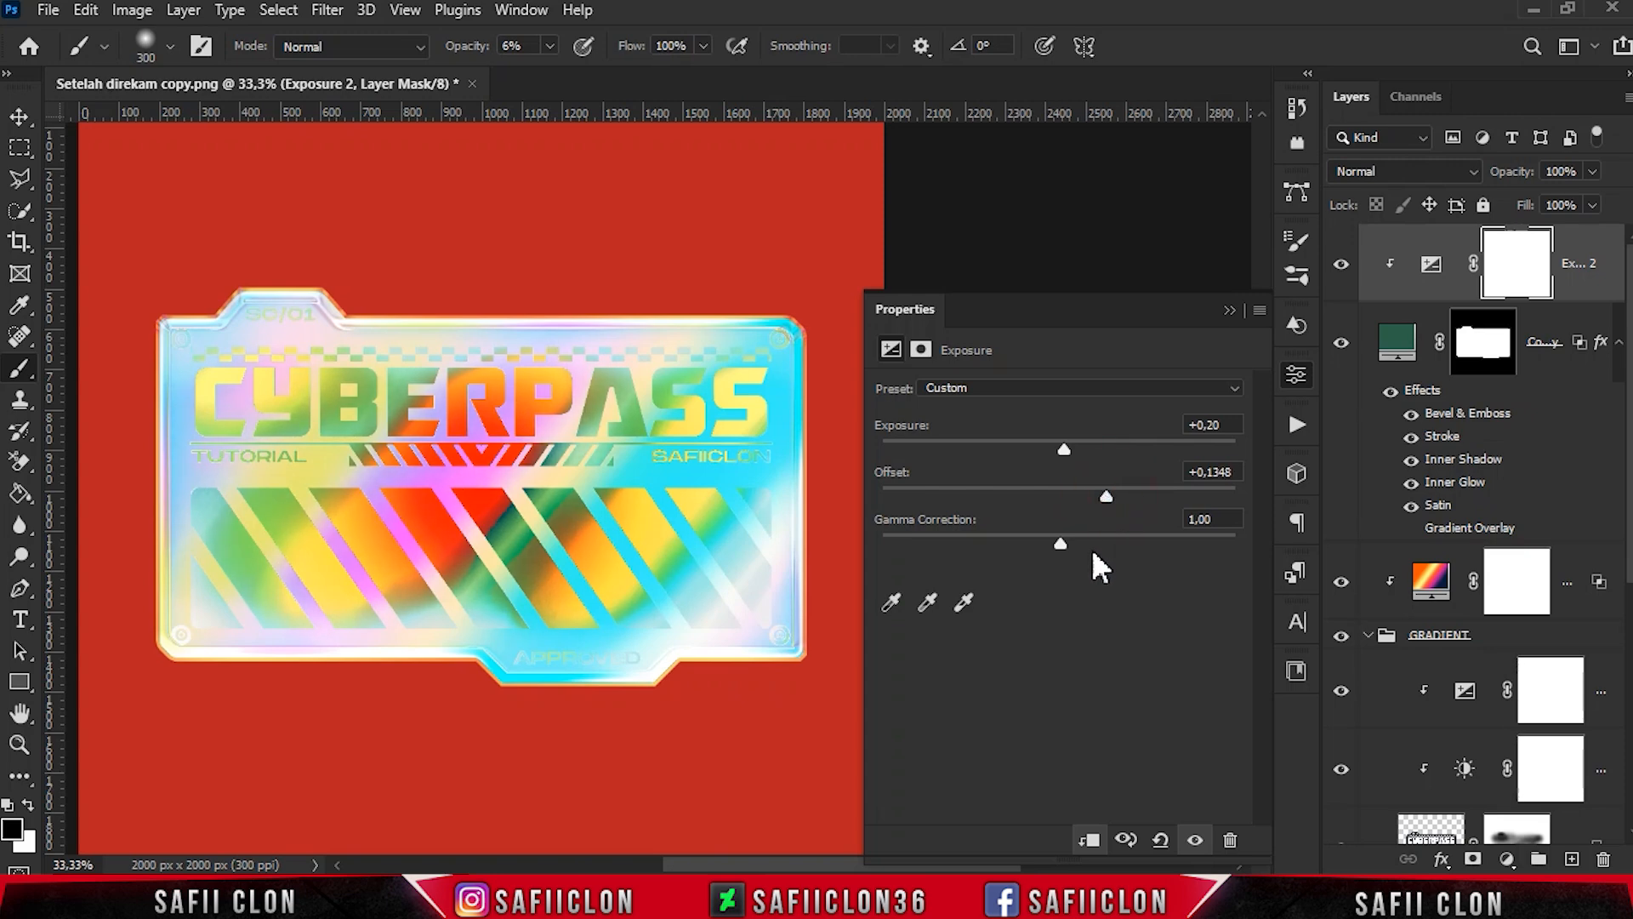
- Invert the Exposure 2 layer mask to black to hide the adjustment
left_click(1229, 310)
key("ctrl+i")
left_click(1508, 259)
key("ctrl+i")
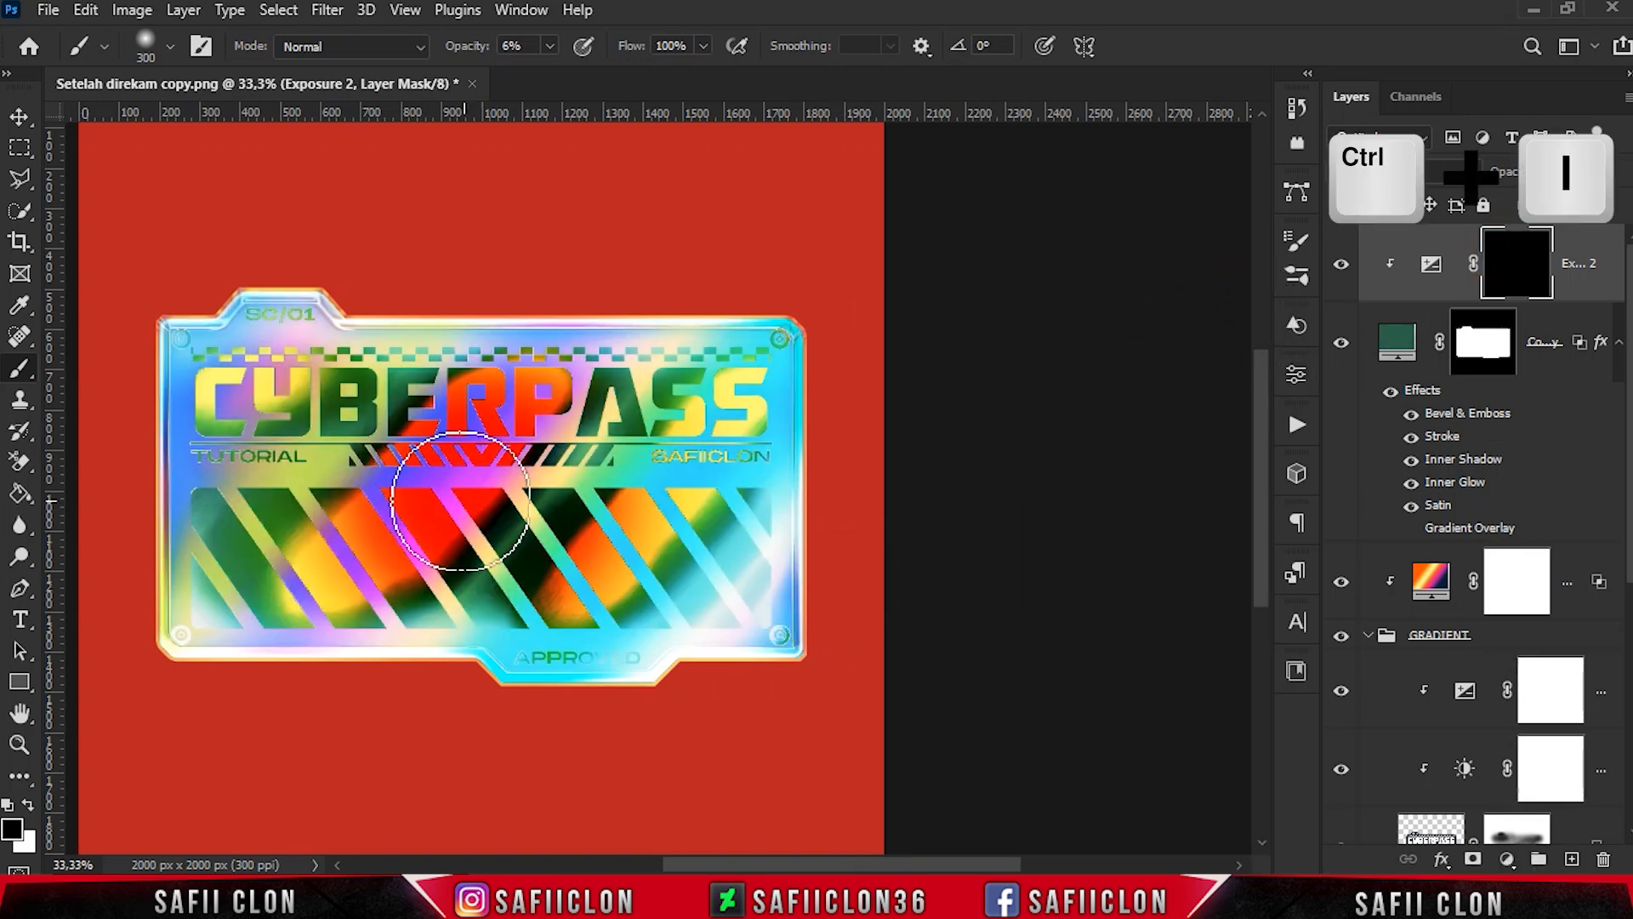
- Paint white on the Exposure 2 mask with a 6% opacity brush over the sticker's lettering and stripes, varying the brush size
right_click(20, 368)
left_click(85, 369)
scroll(740, 795, "left", 5)
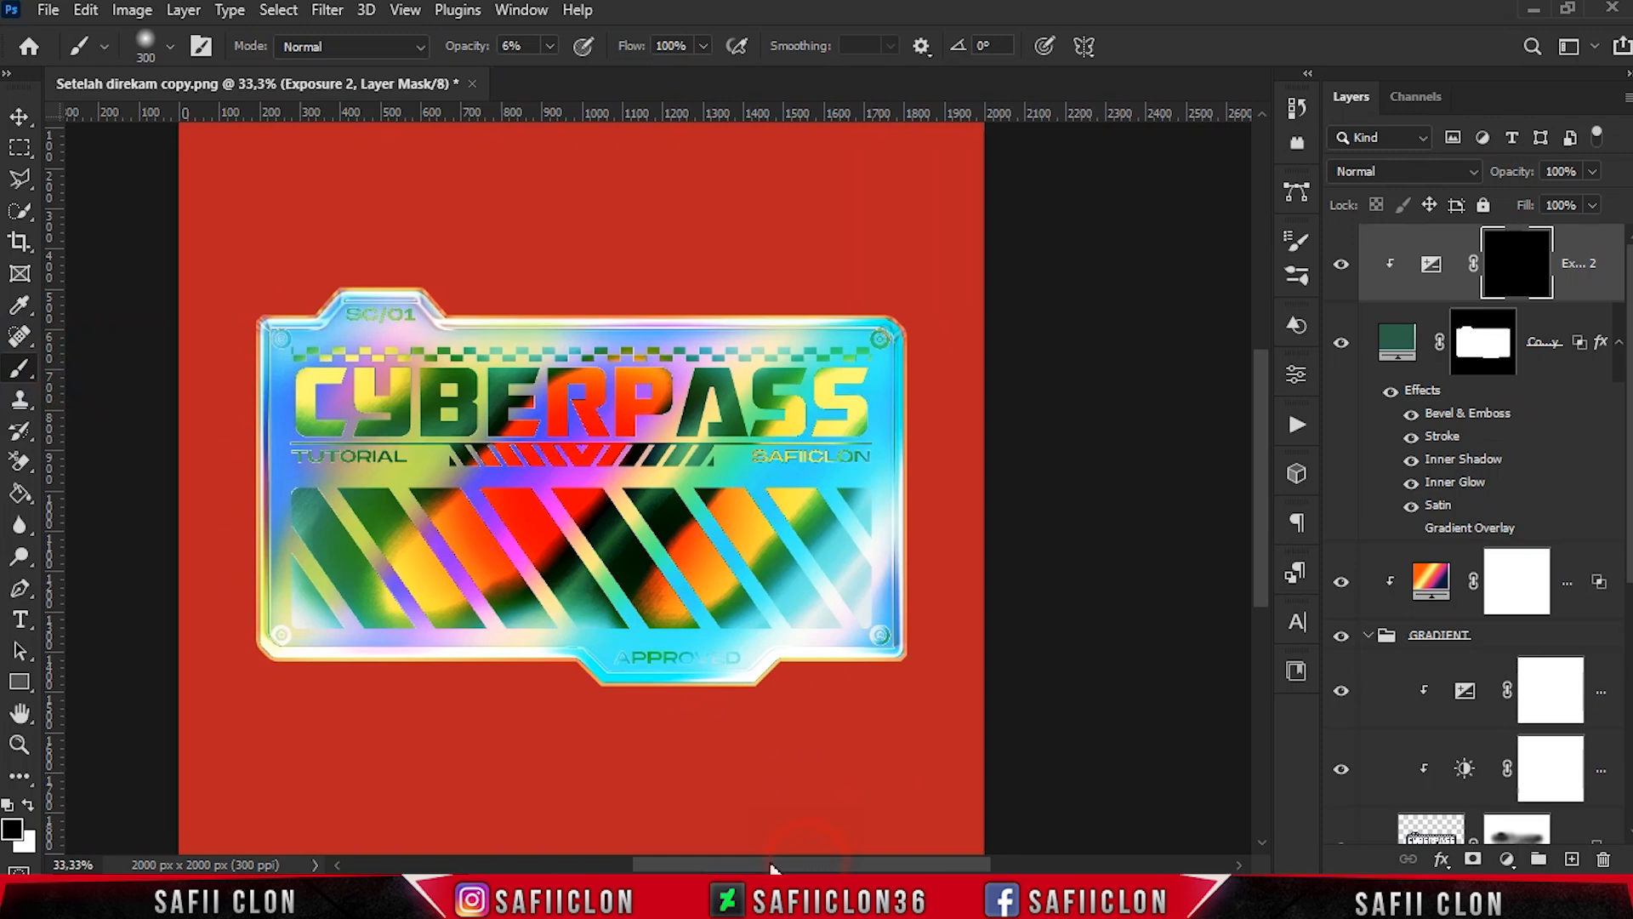
left_click(28, 804)
left_click(582, 425)
left_click(587, 417)
key("bracketleft")
key("bracketleft")
key("bracketleft")
mouse_move(548, 456)
left_mouse_down()
mouse_move(502, 481)
mouse_move(435, 412)
left_mouse_up()
key("bracketright")
key("bracketright")
key("bracketright")
mouse_move(726, 513)
left_mouse_down()
mouse_move(596, 597)
mouse_move(802, 513)
mouse_move(723, 545)
left_mouse_up()
- Raise the brush opacity to 11% and paint more white on the Exposure 2 mask across the sticker's middle
left_click(549, 46)
left_click(552, 80)
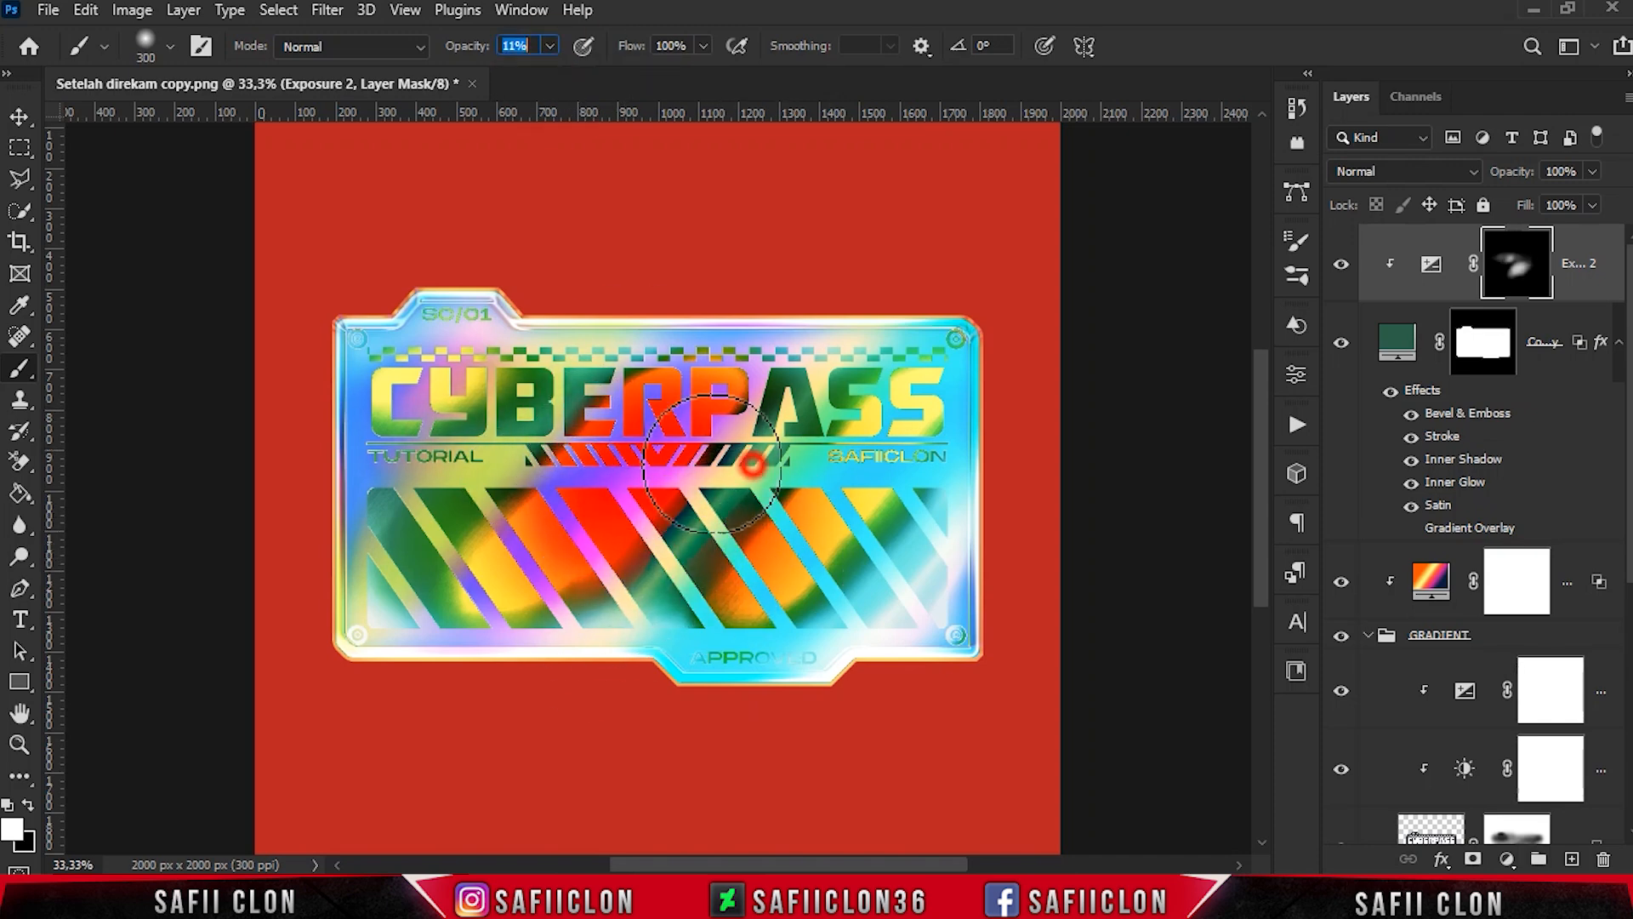
left_click_drag(754, 463, 719, 388)
key("bracketright")
mouse_move(595, 378)
left_mouse_down()
mouse_move(657, 544)
mouse_move(869, 537)
mouse_move(660, 600)
left_mouse_up()
key("bracketright")
key("bracketleft")
key("bracketleft")
key("bracketleft")
left_click_drag(682, 513, 706, 521)
key("bracketright")
key("bracketright")
key("bracketright")
key("bracketright")
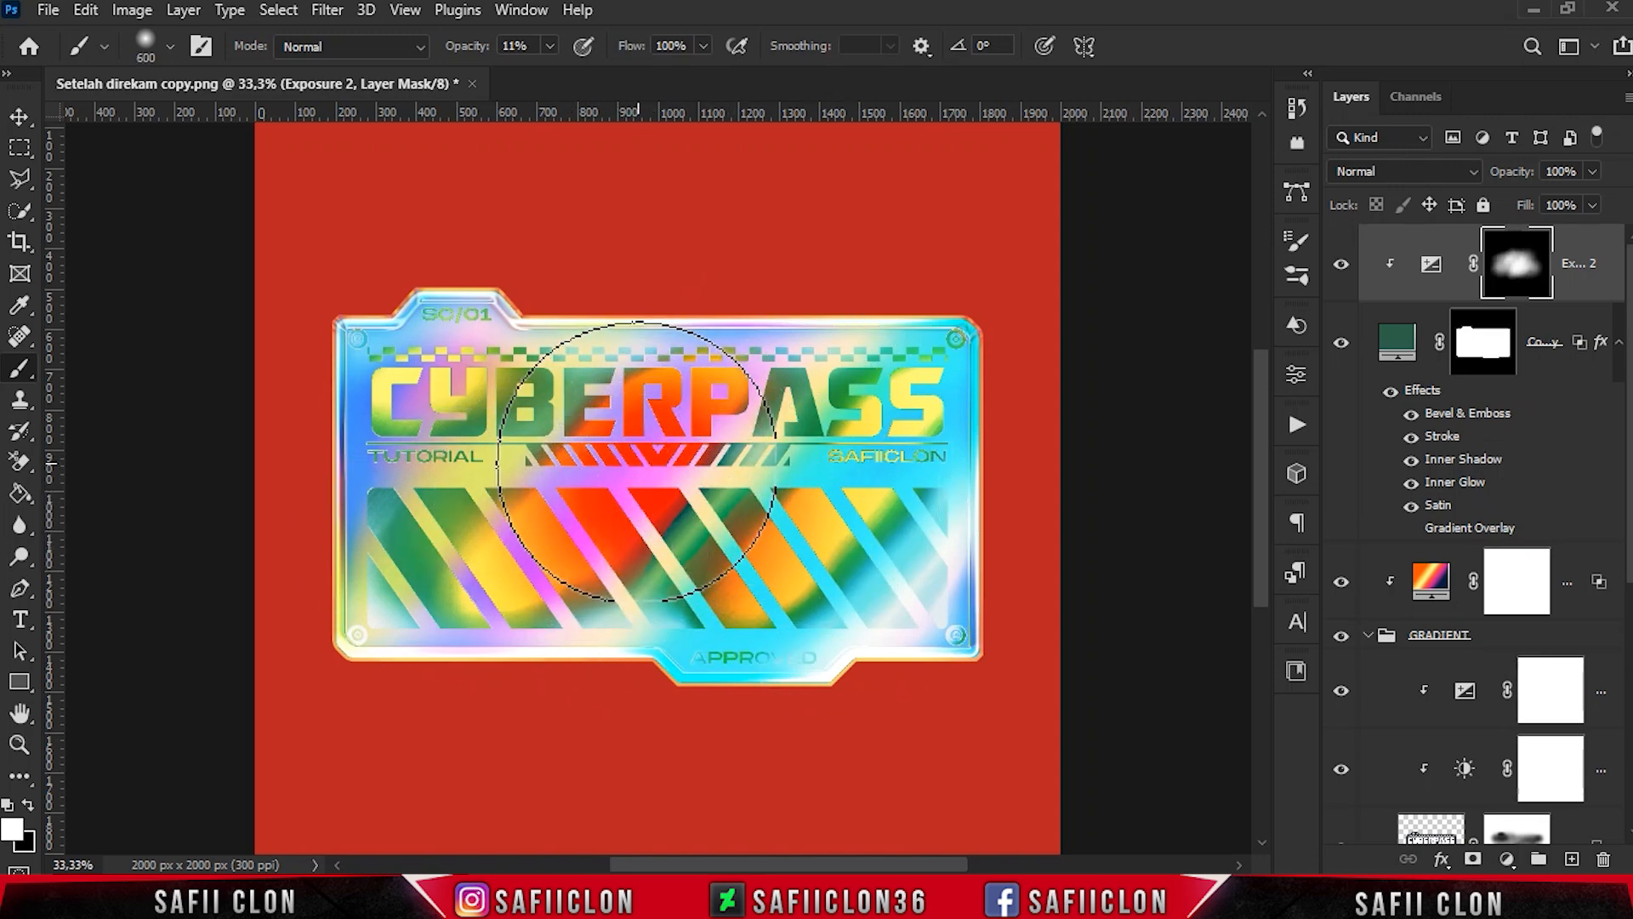
- Compare the sticker with the Exposure 2 adjustment hidden and shown
left_click(1340, 270)
left_click(1340, 271)
left_click(1340, 270)
left_click(1341, 270)
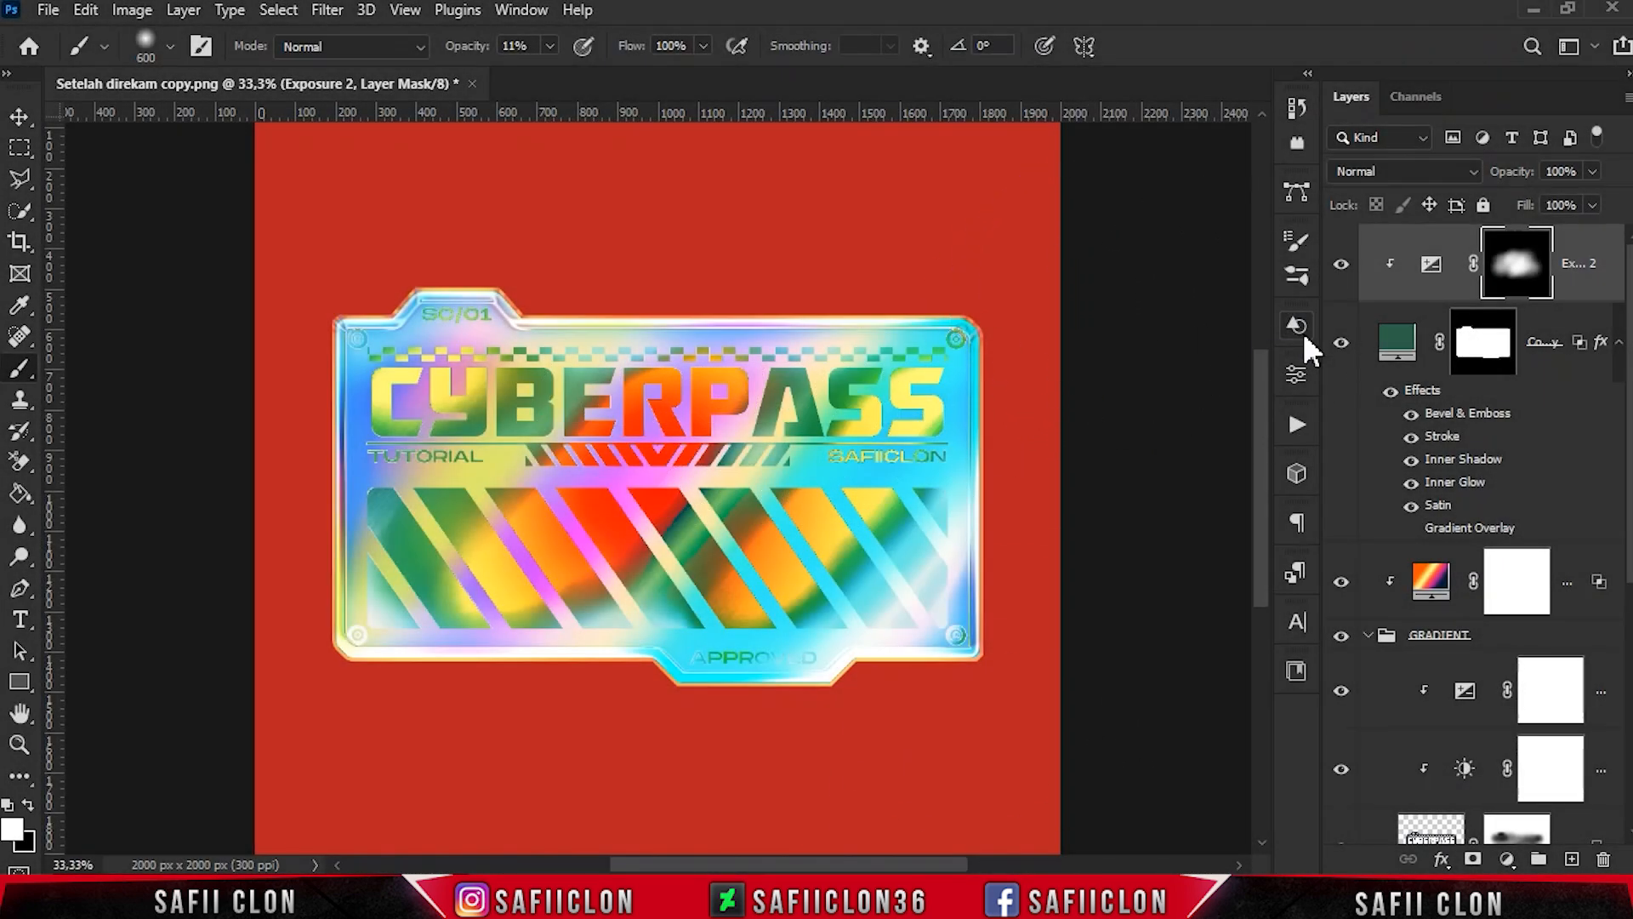
left_click(1340, 267)
left_click(1340, 265)
- Open the Gradient Overlay settings and gradient presets of the white Color Fill 2 layer, keeping the sticker in view beside the dialog
scroll(1479, 533, "down", 5)
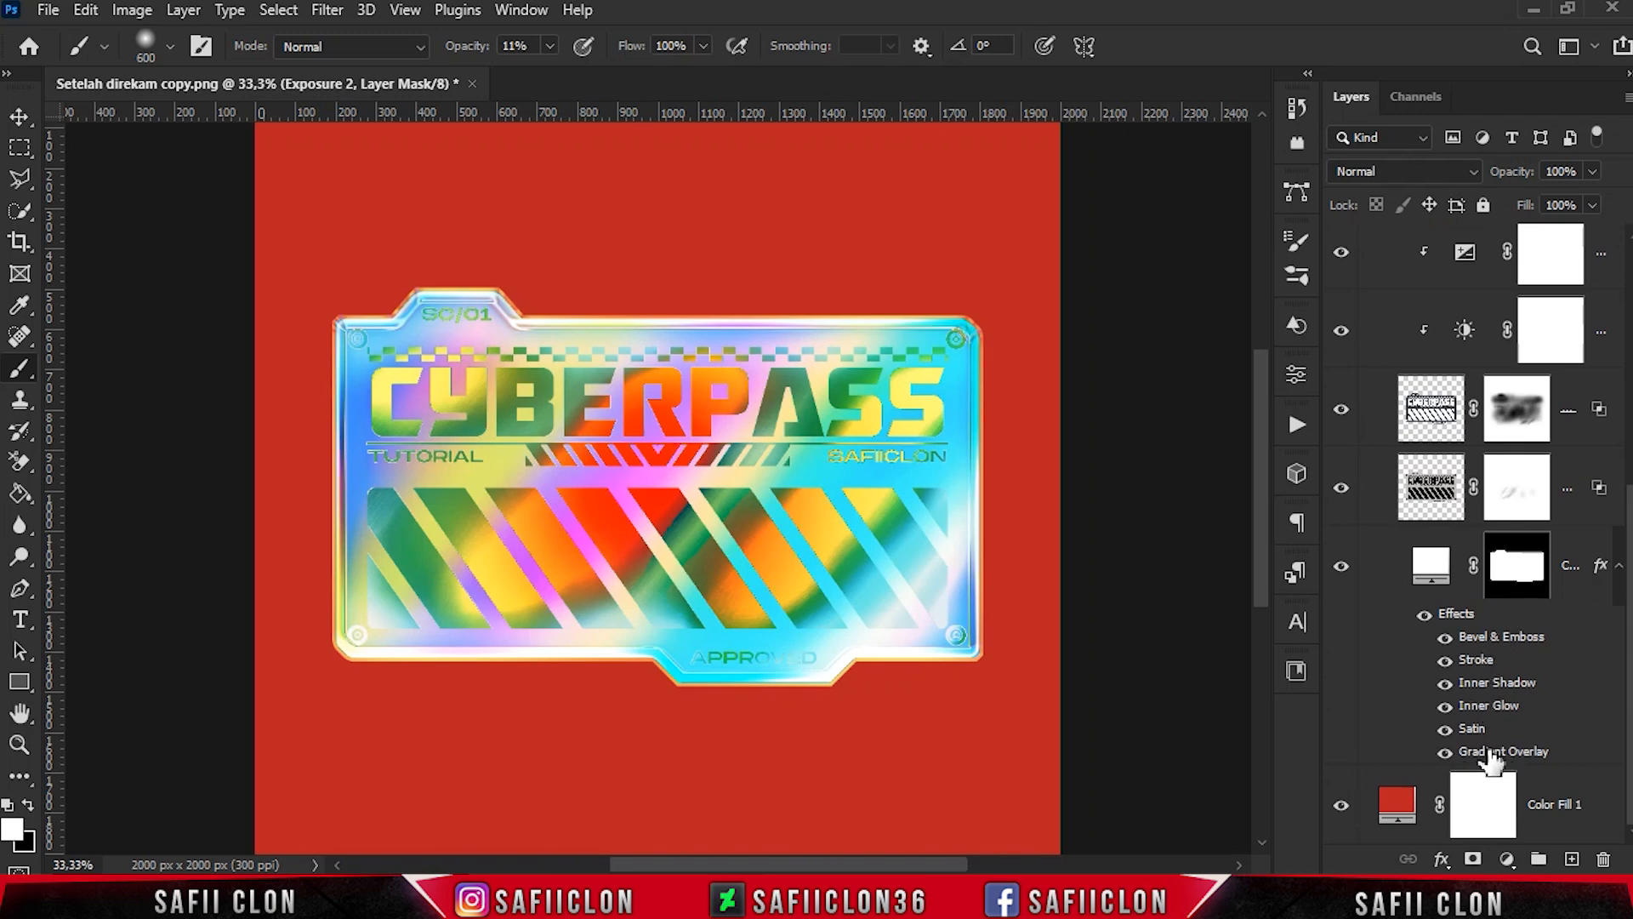
left_click(1502, 754)
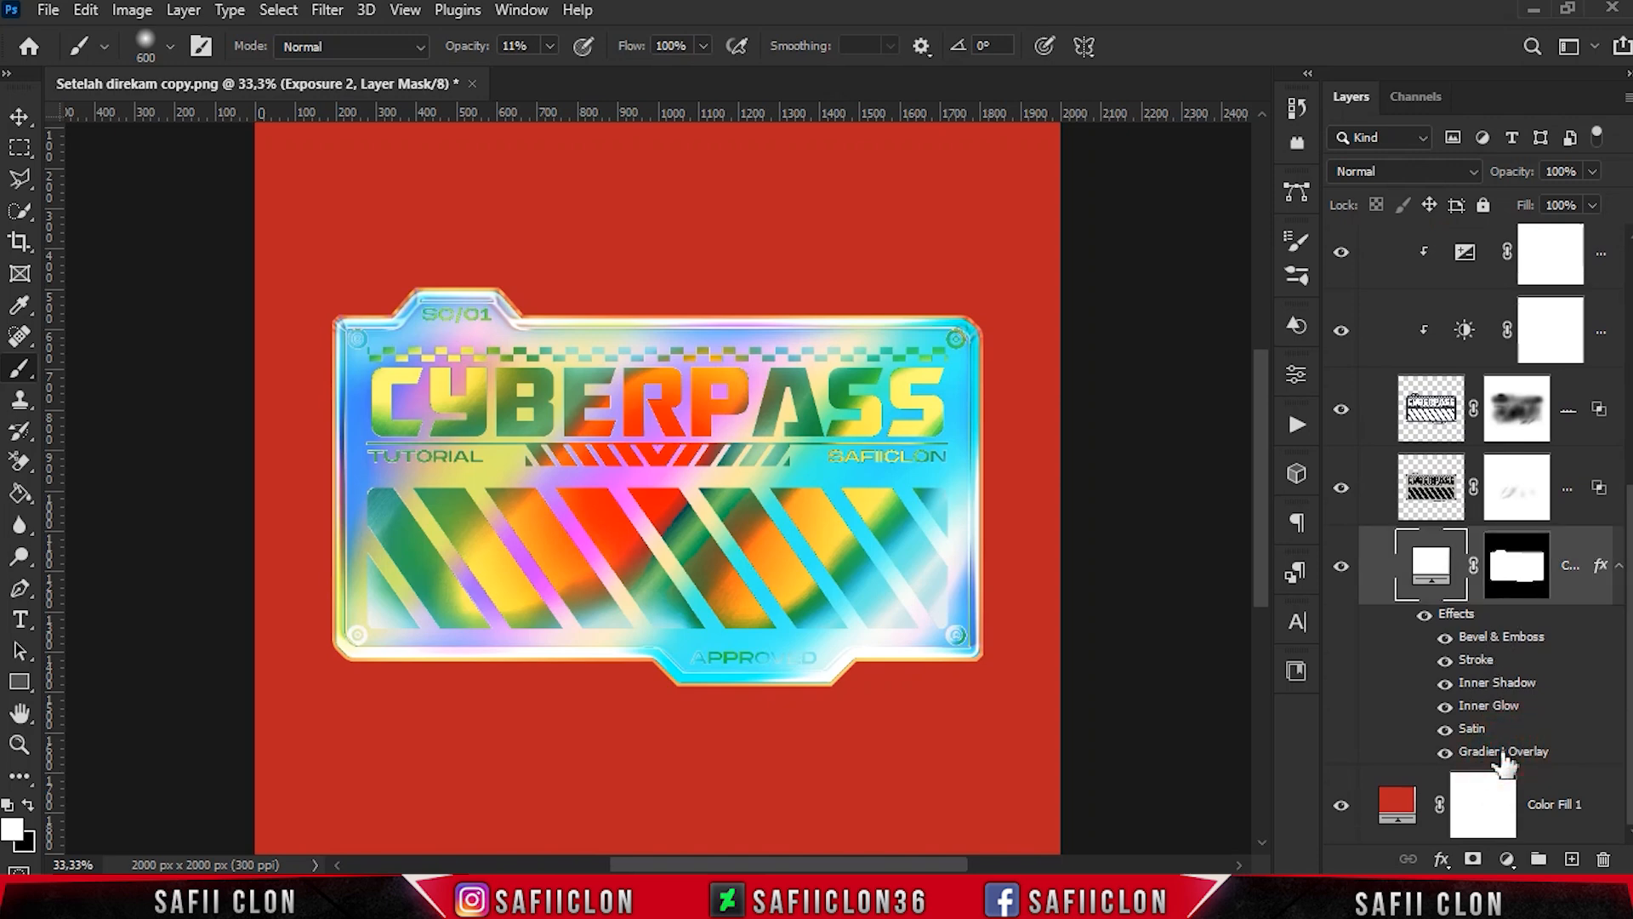
double_click(1504, 757)
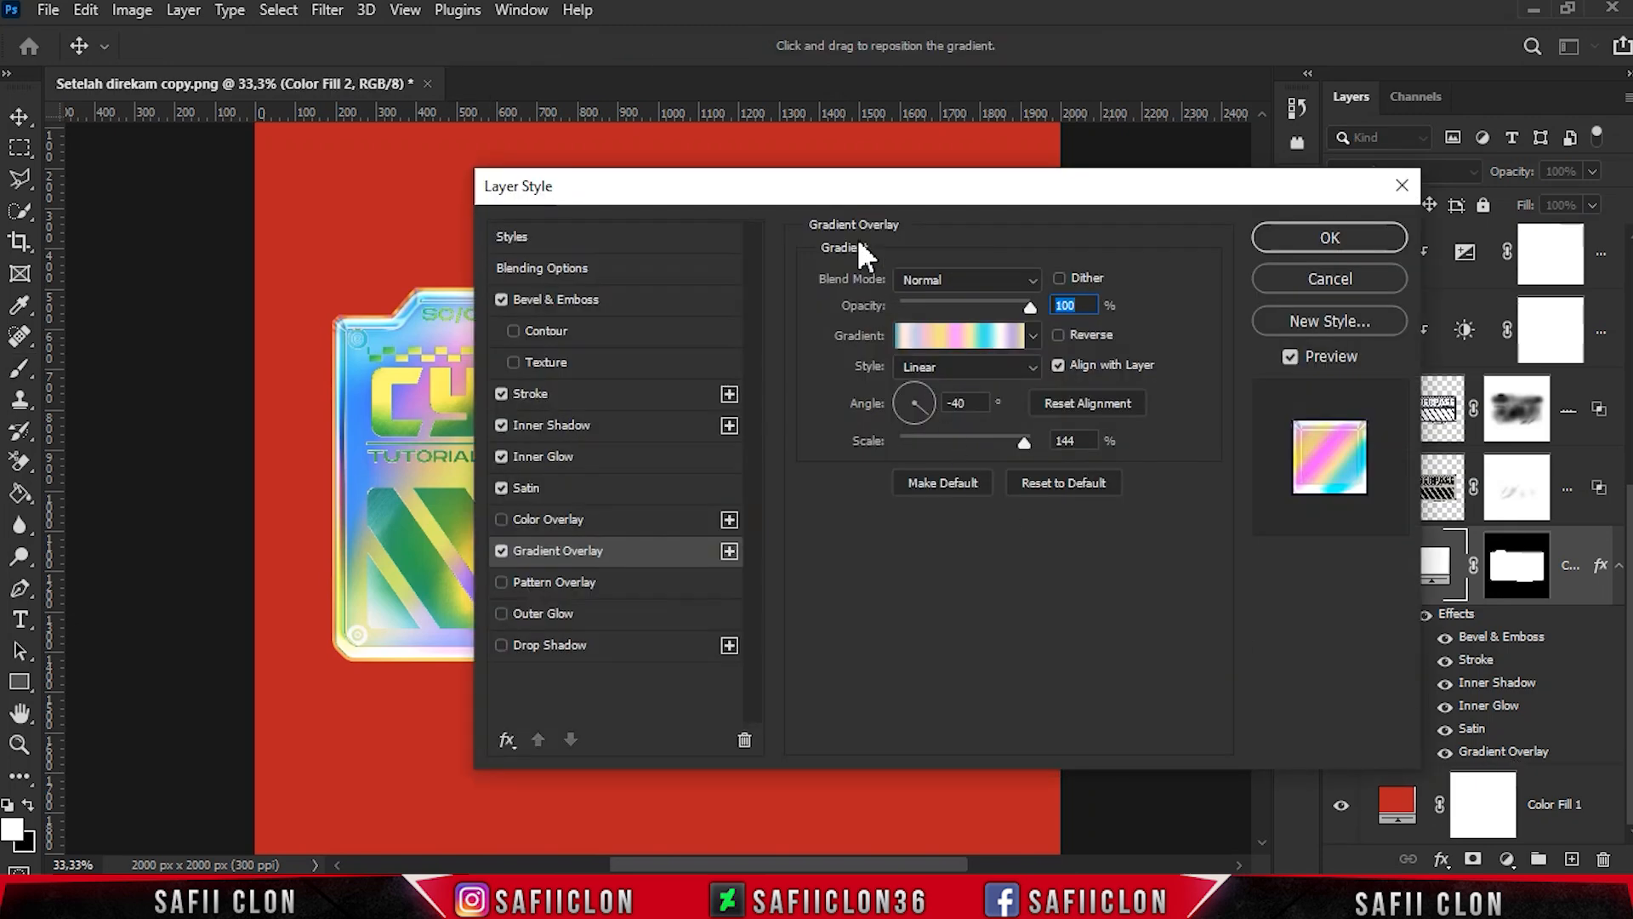
left_click_drag(844, 189, 1082, 190)
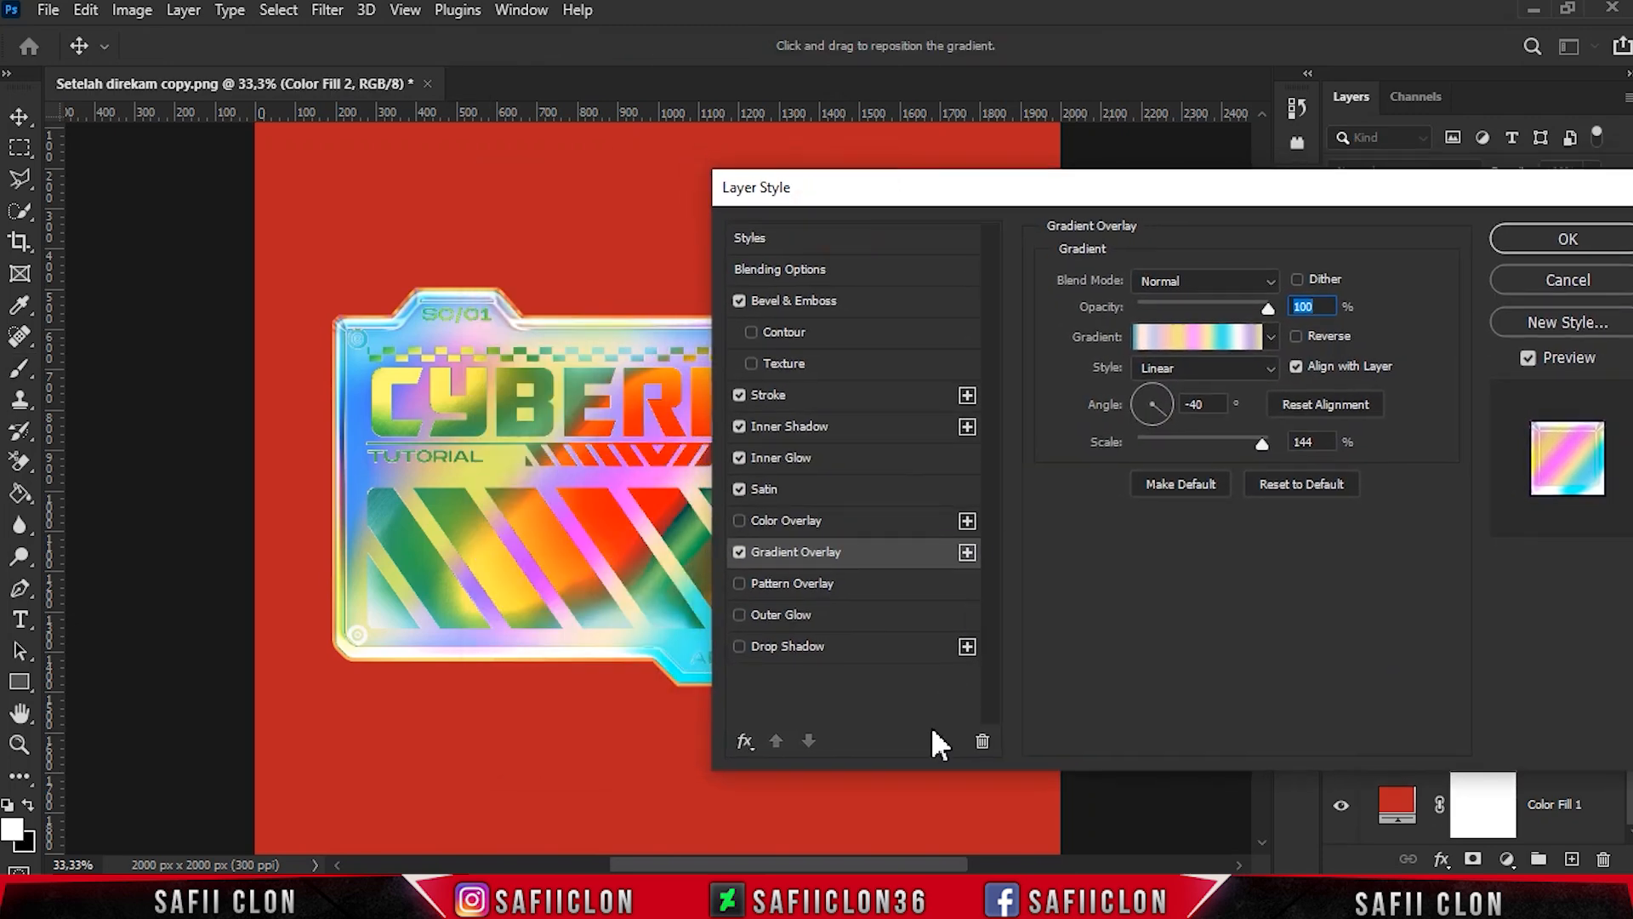
left_click_drag(936, 865, 1012, 865)
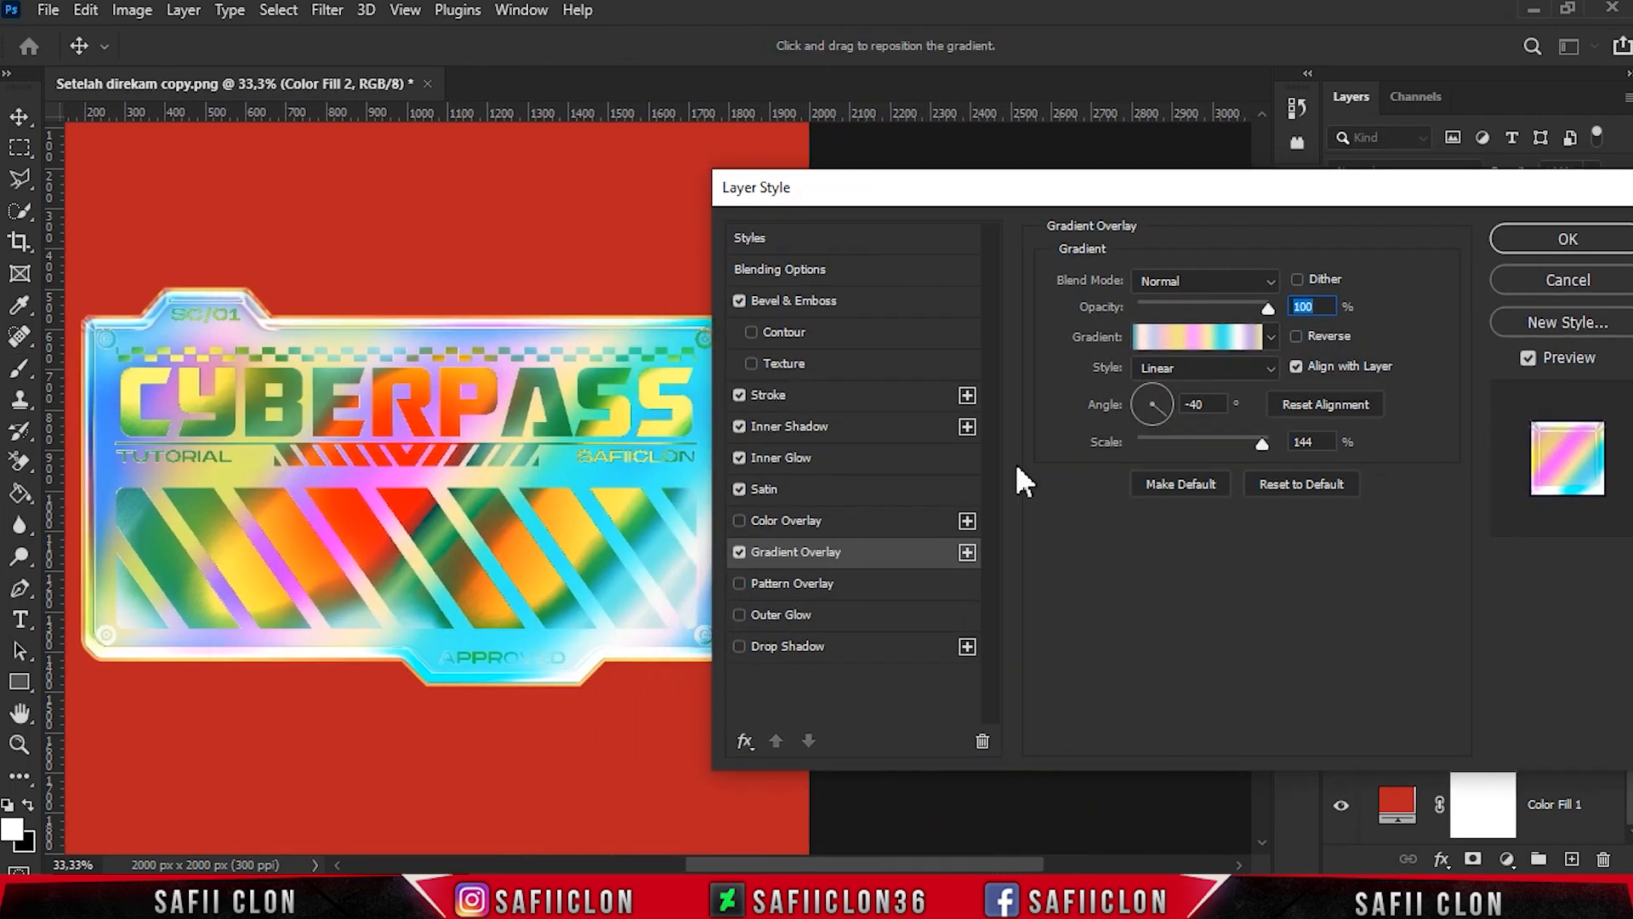
left_click_drag(1088, 189, 1139, 211)
left_click_drag(872, 862, 868, 861)
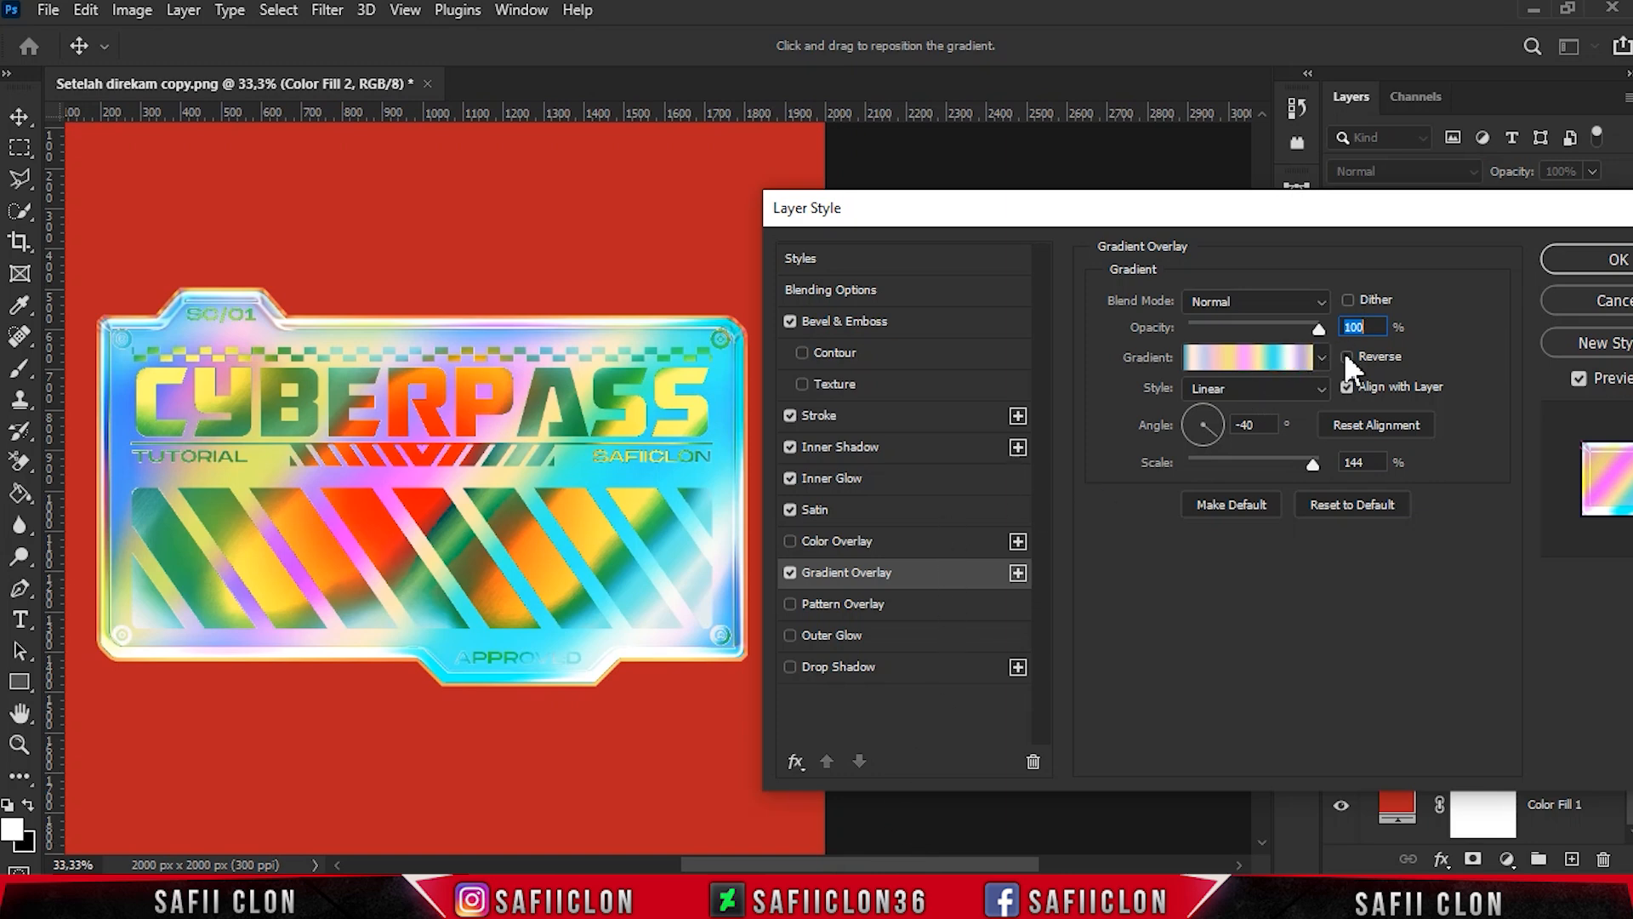
left_click(1321, 357)
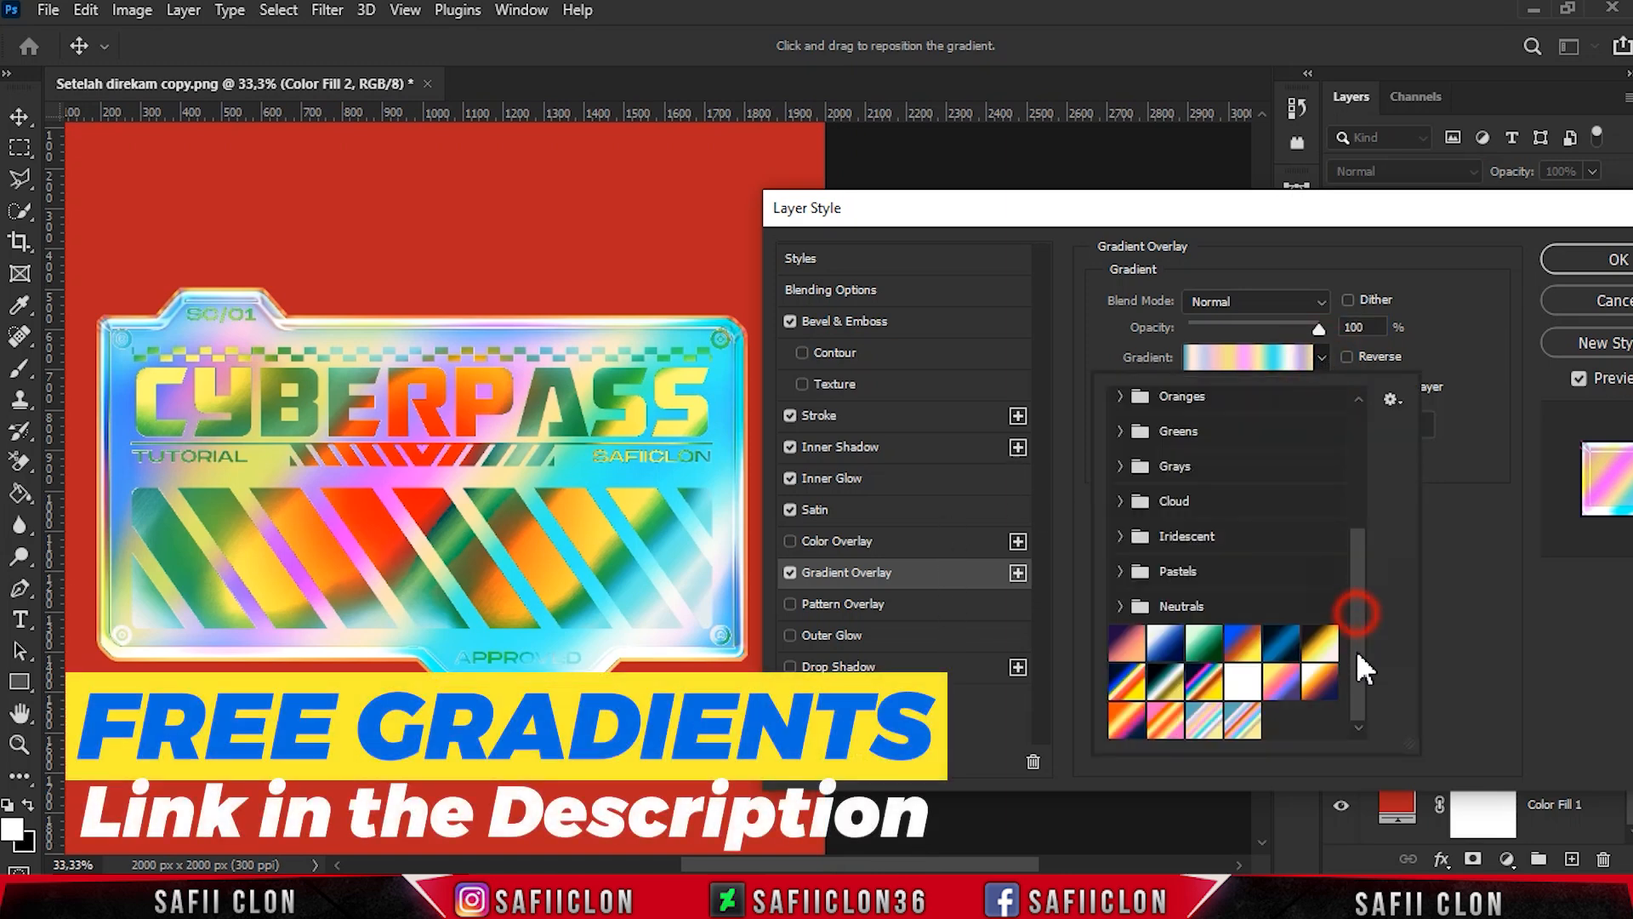
- Try the custom gradient presets one after another on Color Fill 2's Gradient Overlay to preview alternative sticker colors
left_click(1242, 723)
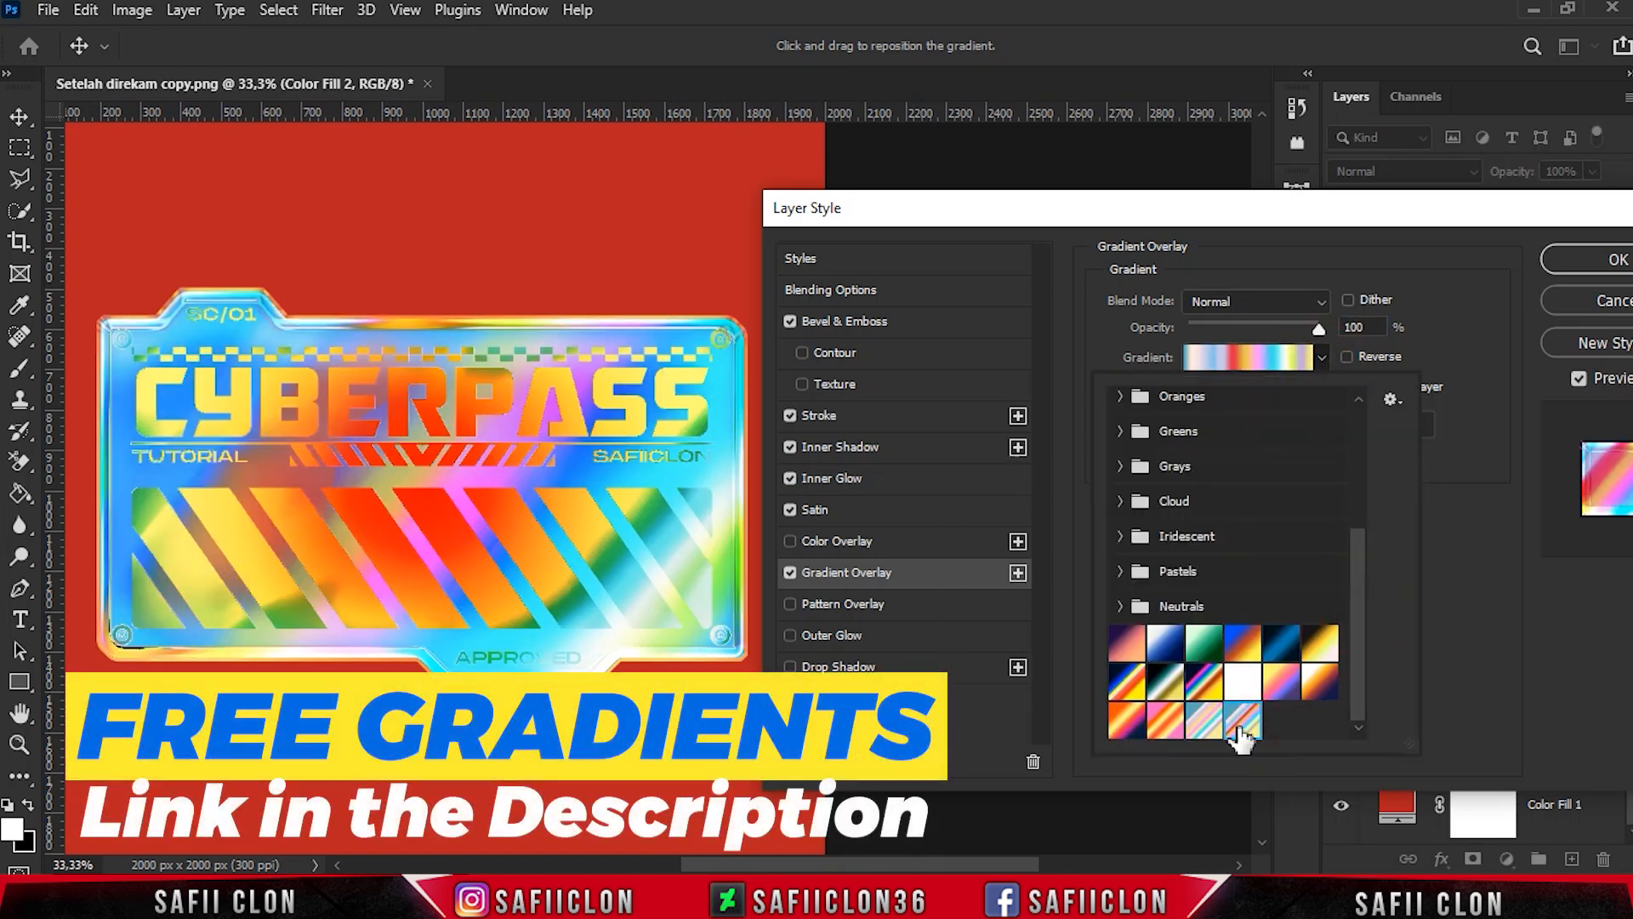
left_click(1167, 723)
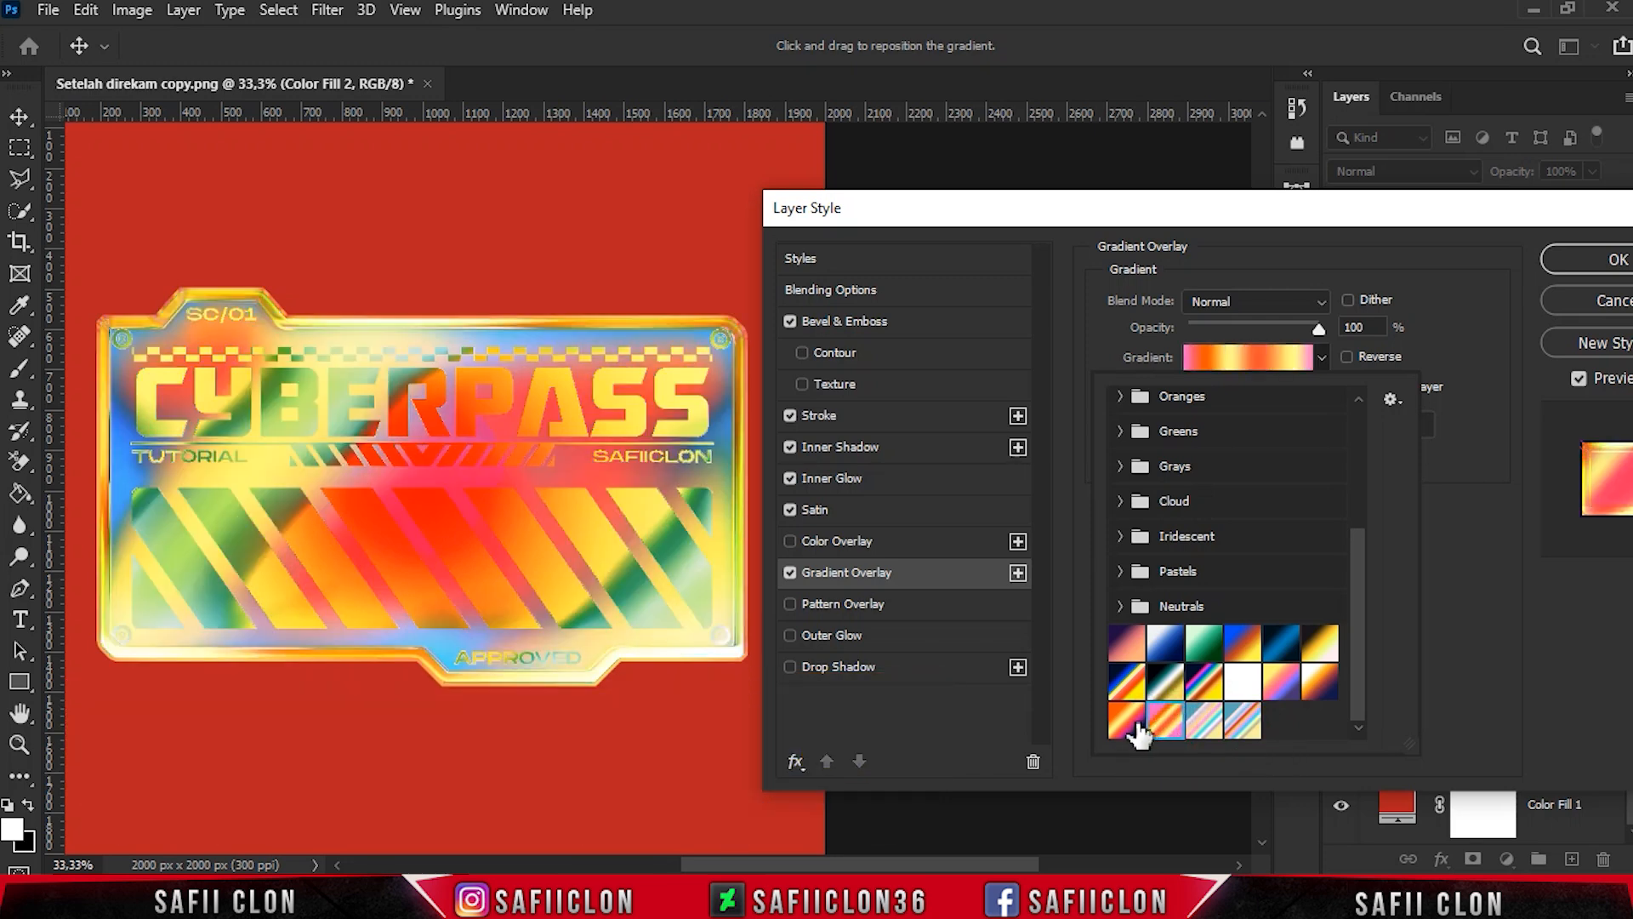
left_click(1129, 720)
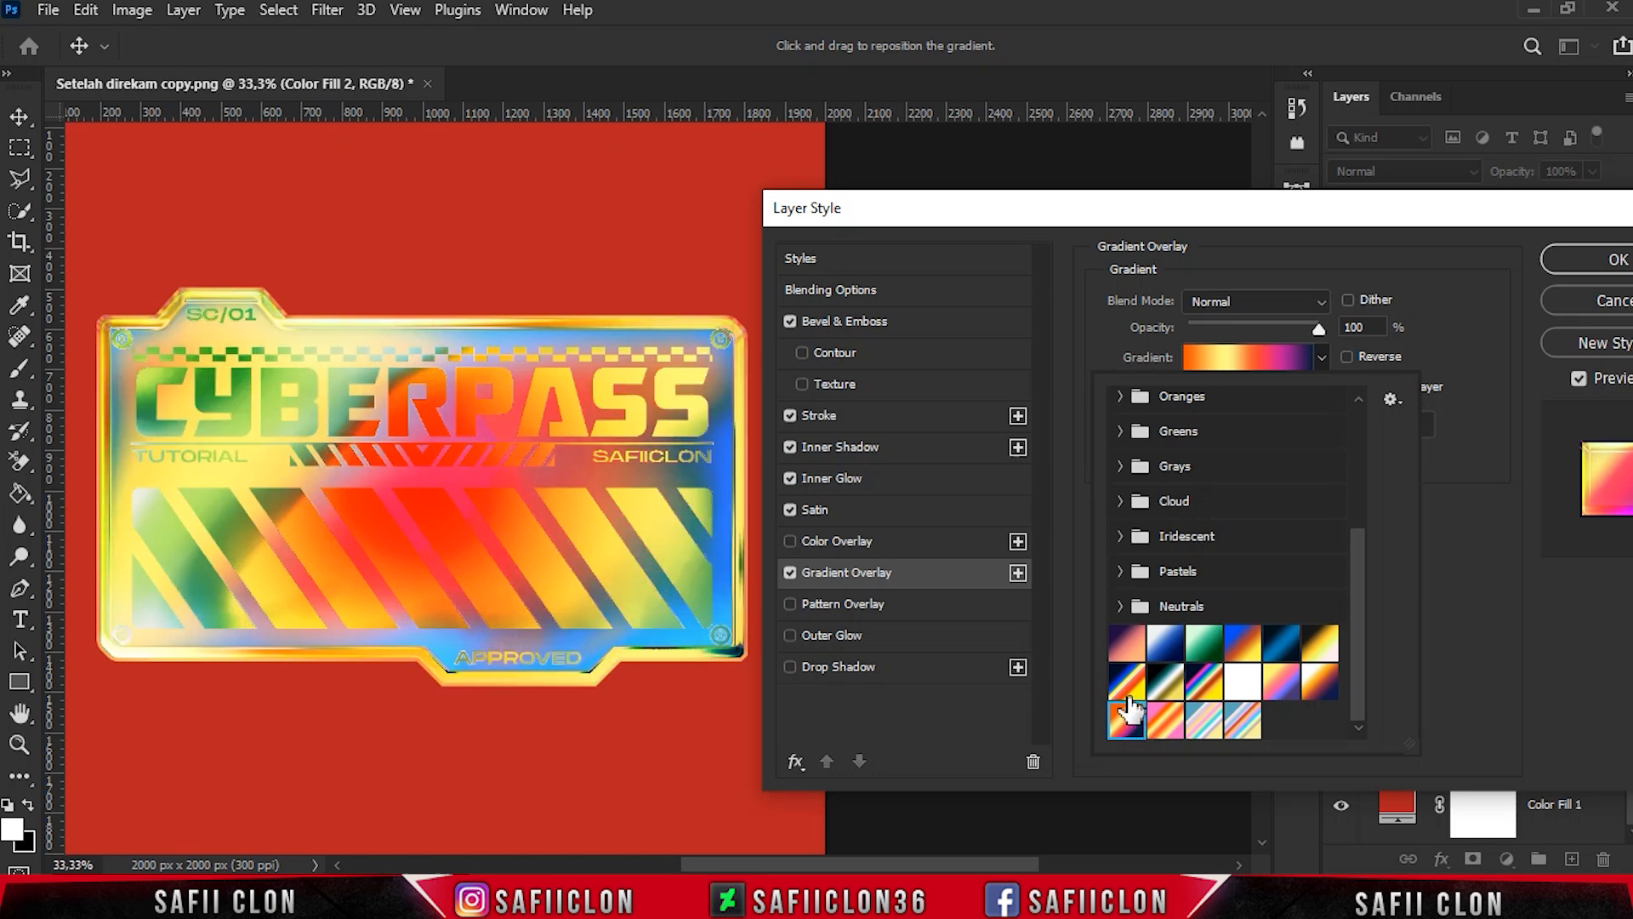
left_click(1124, 681)
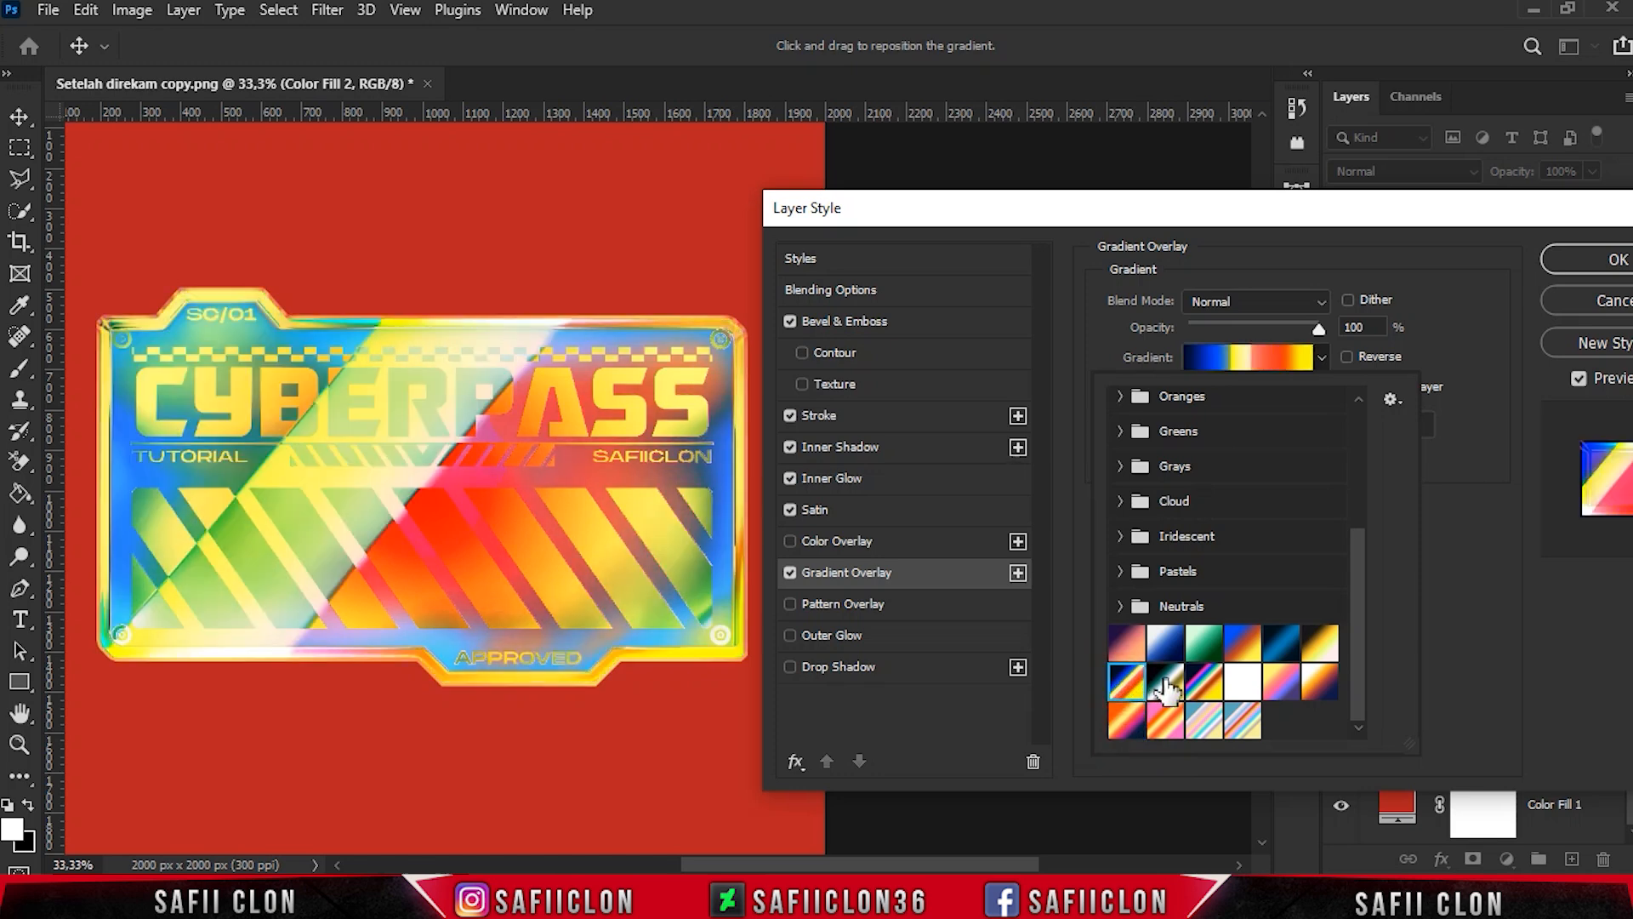
left_click(1165, 685)
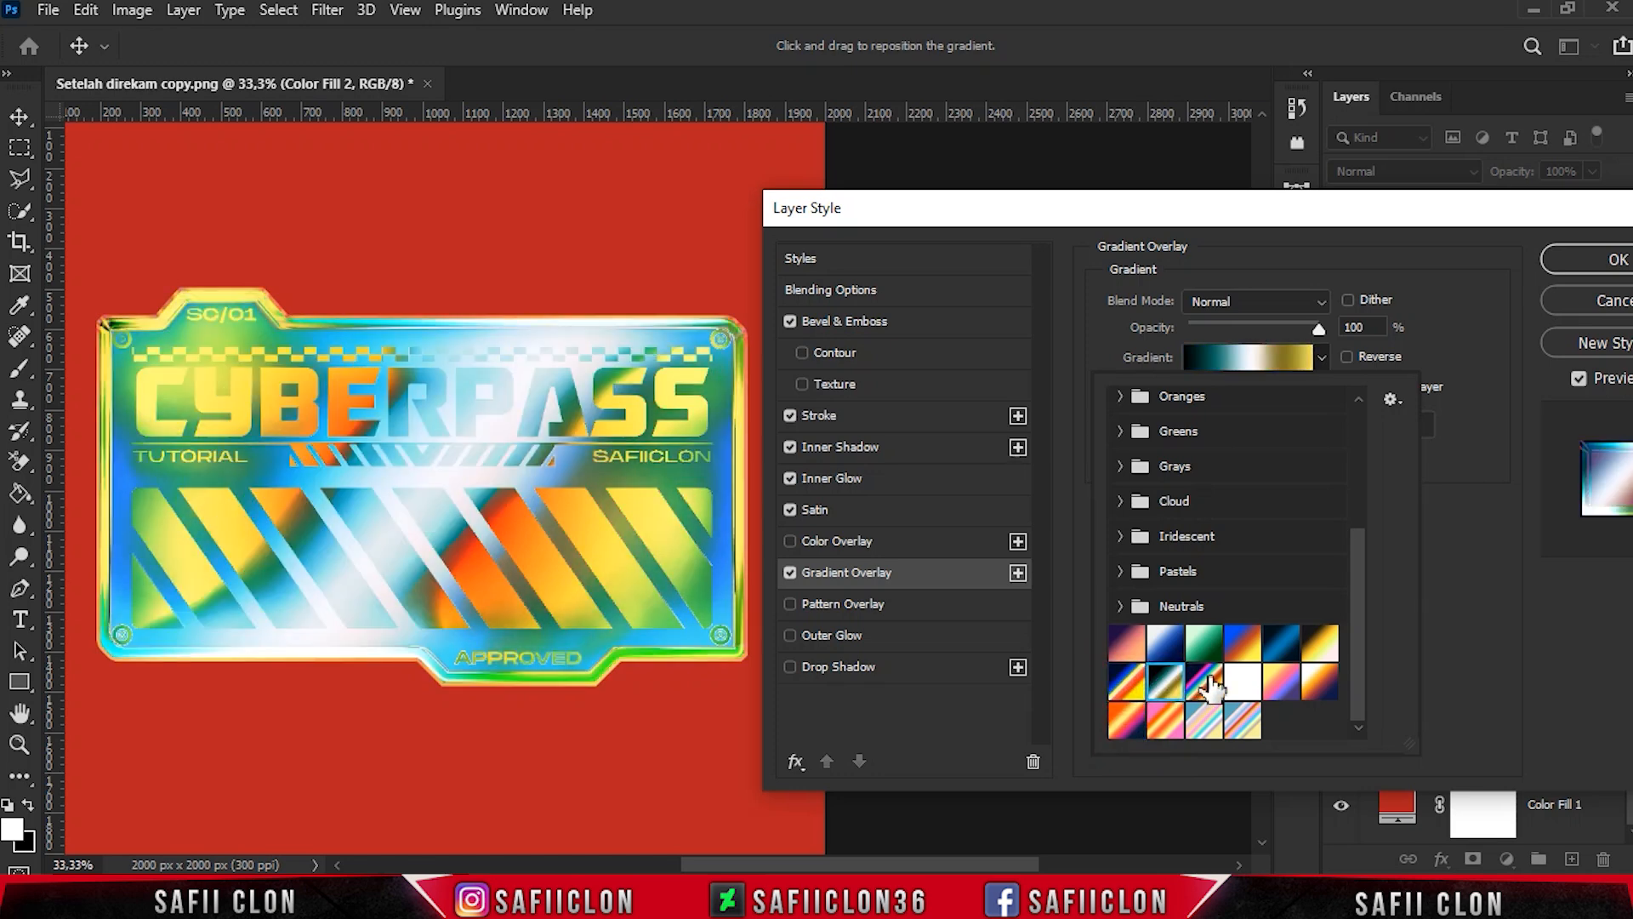
left_click(1208, 685)
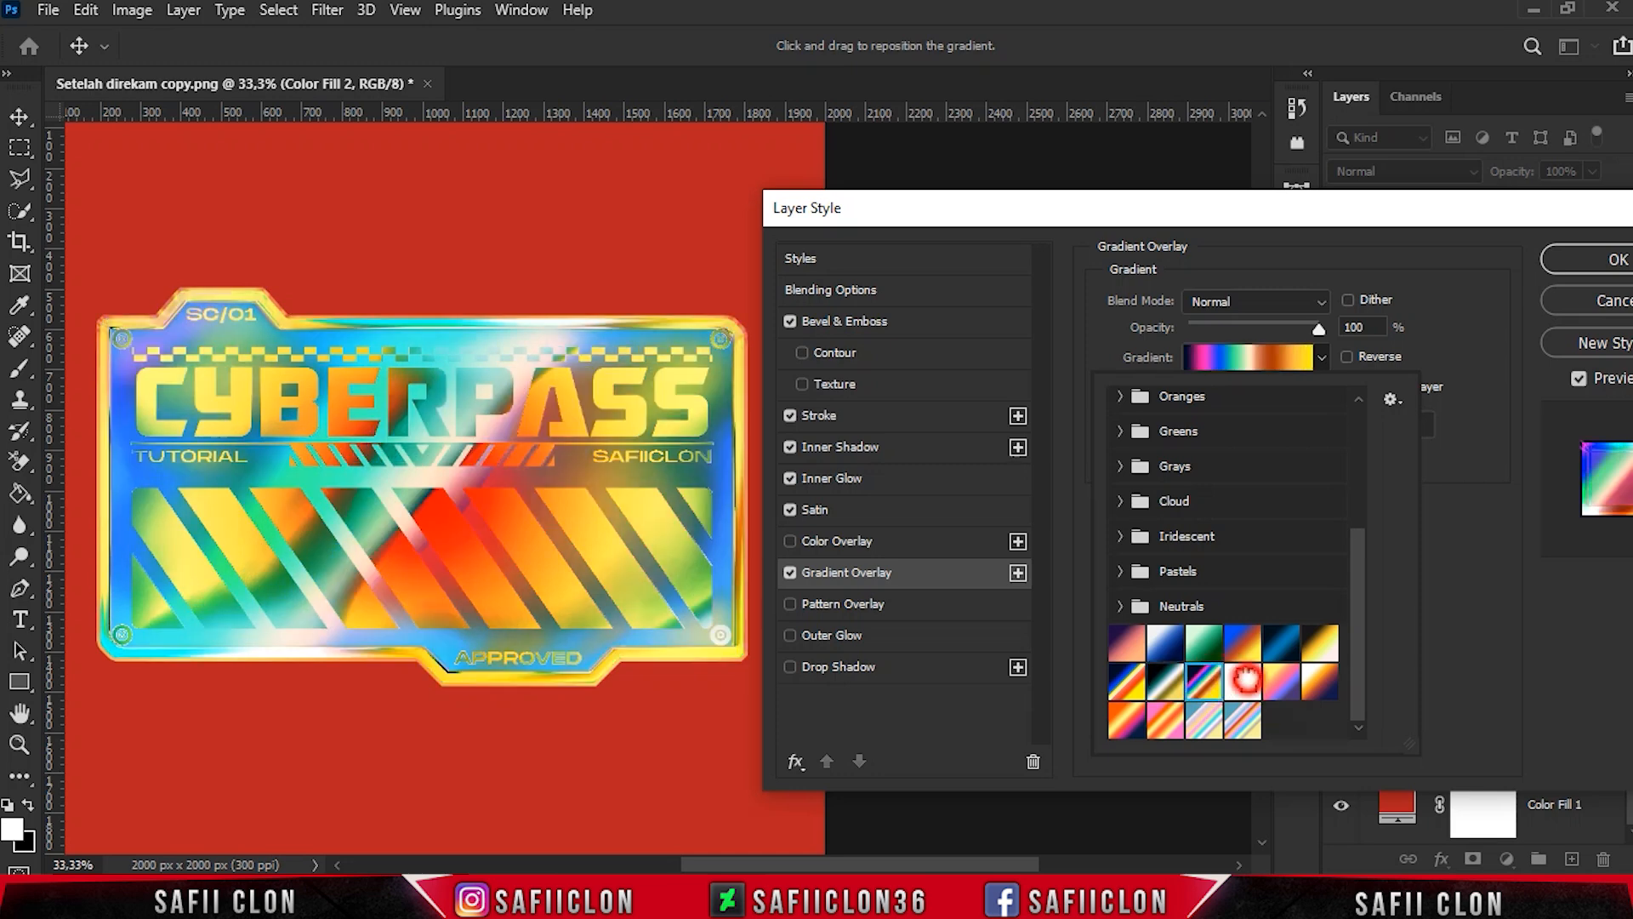
left_click(1246, 678)
left_click(1280, 680)
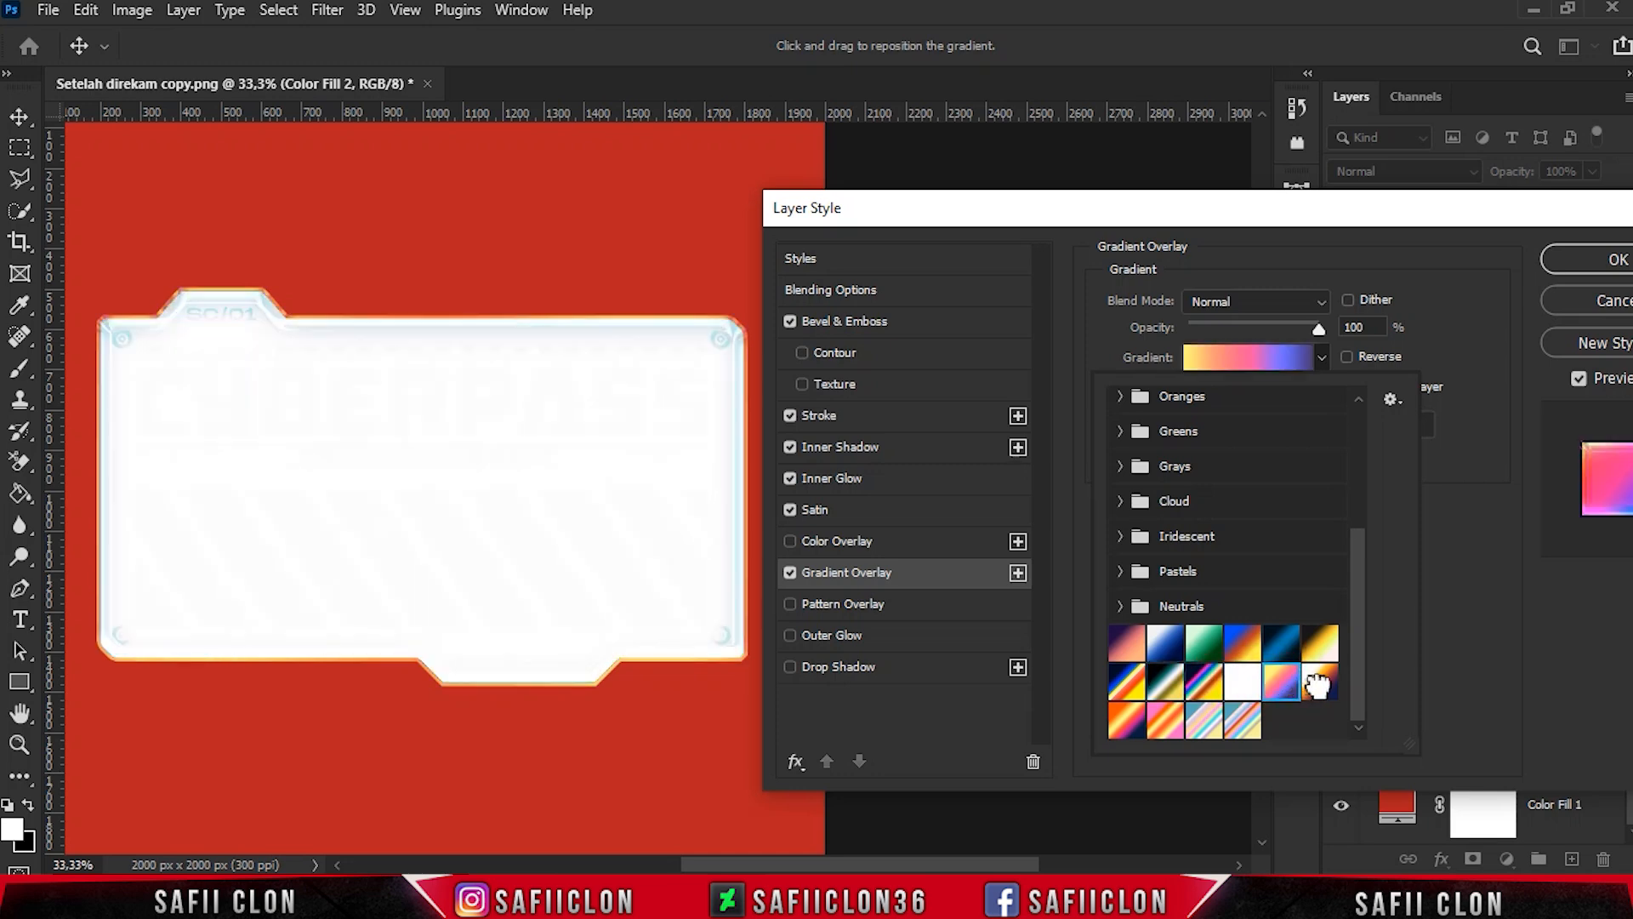
left_click(1319, 680)
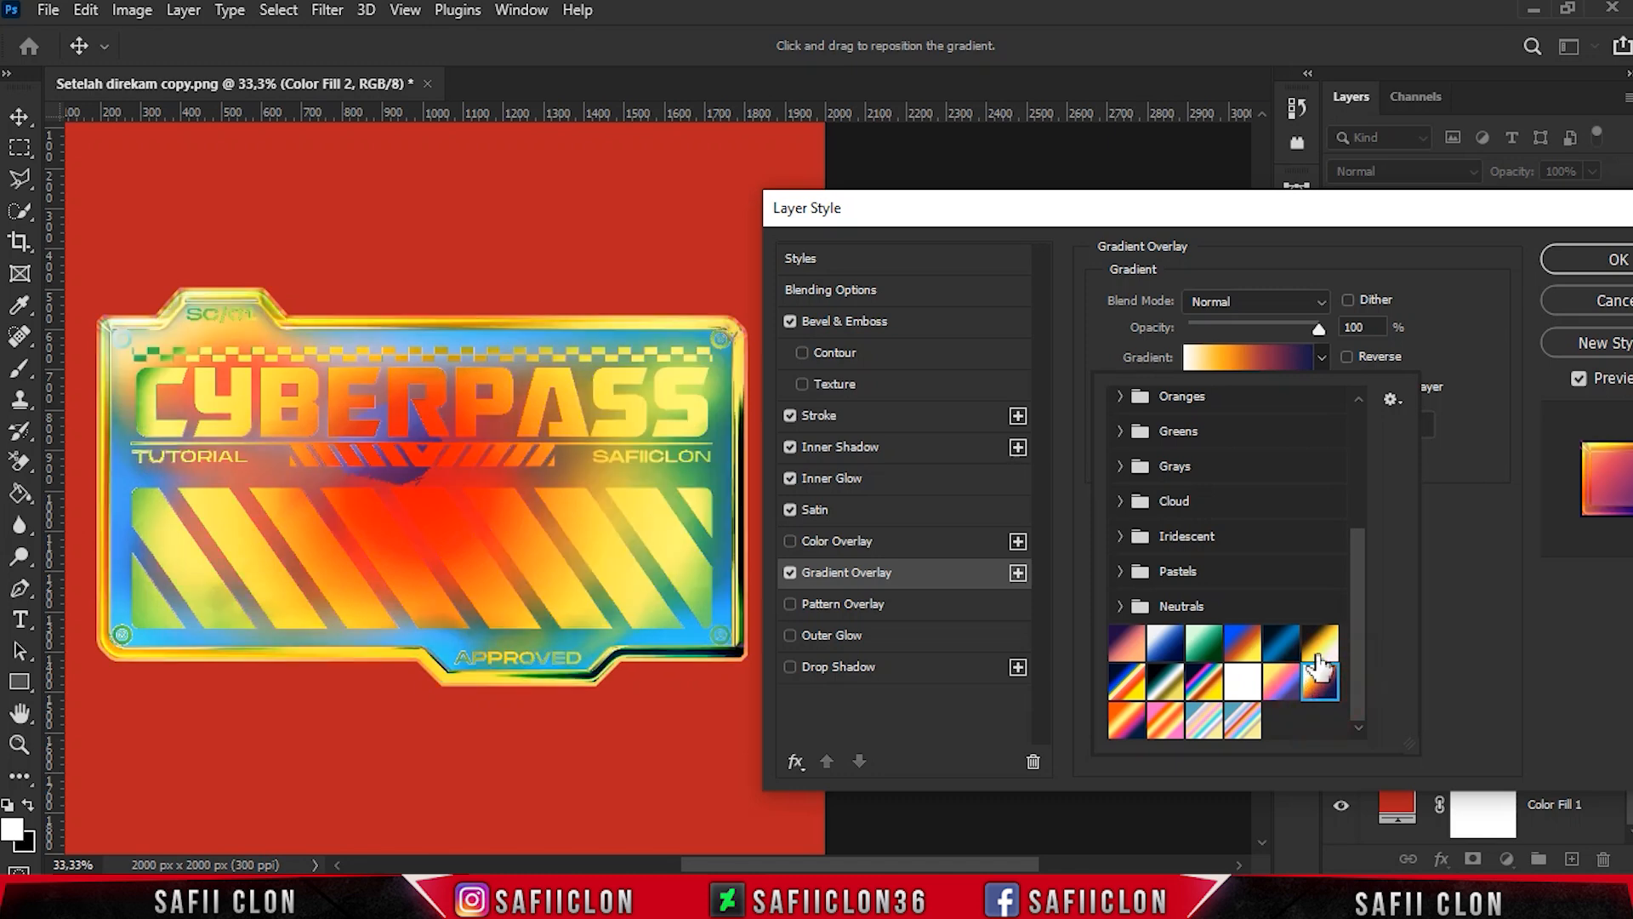
left_click(1319, 644)
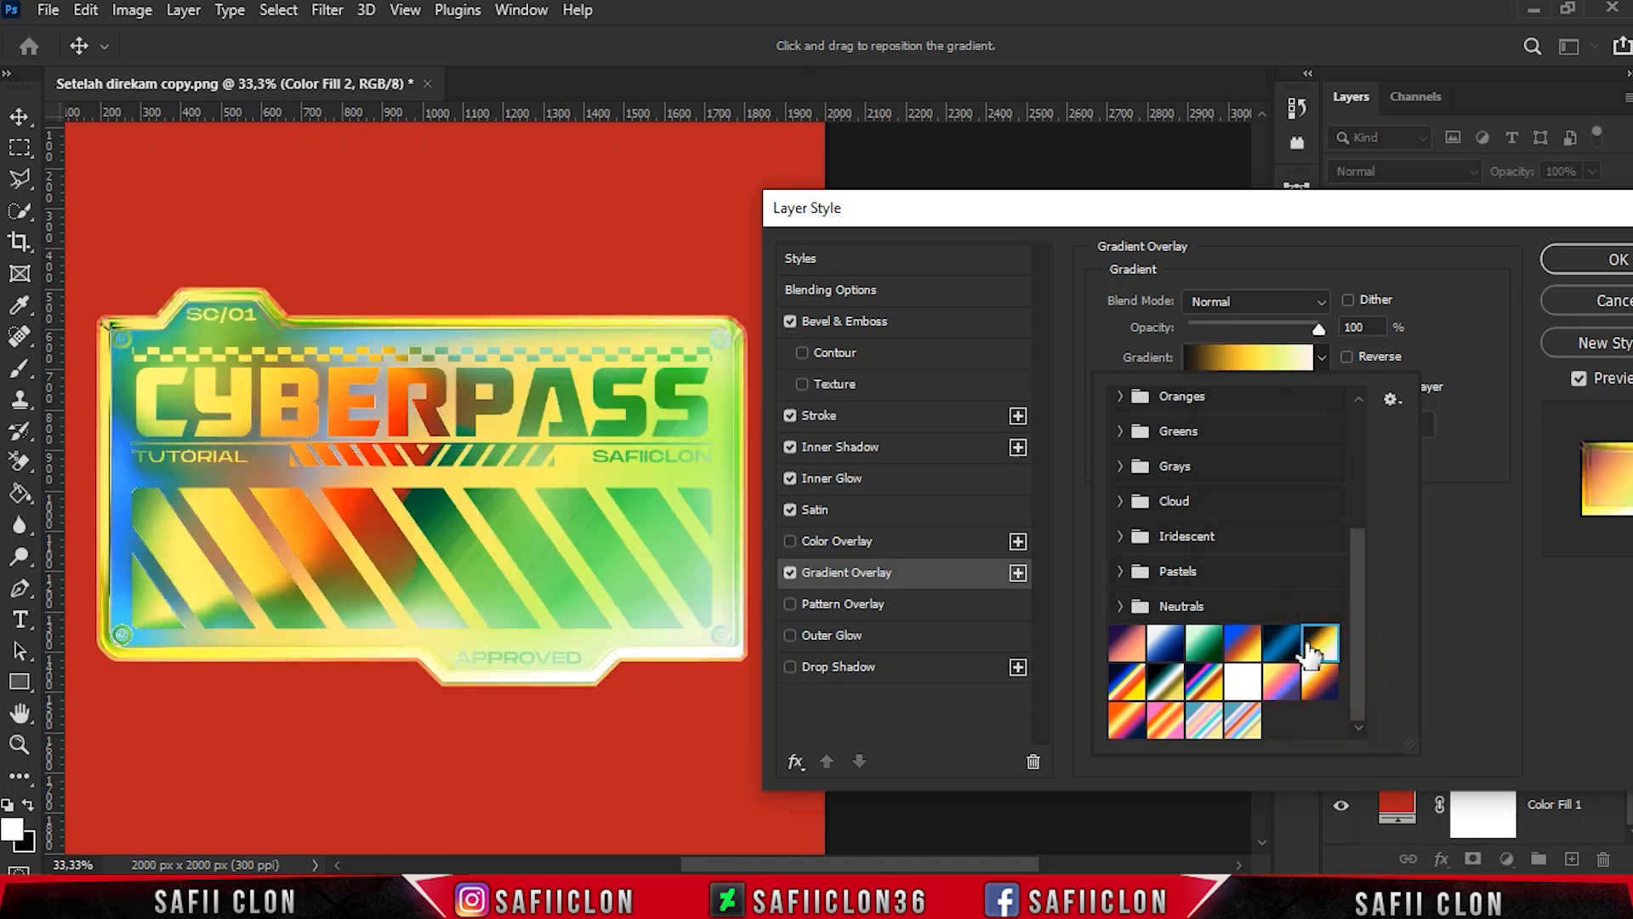
left_click(1281, 647)
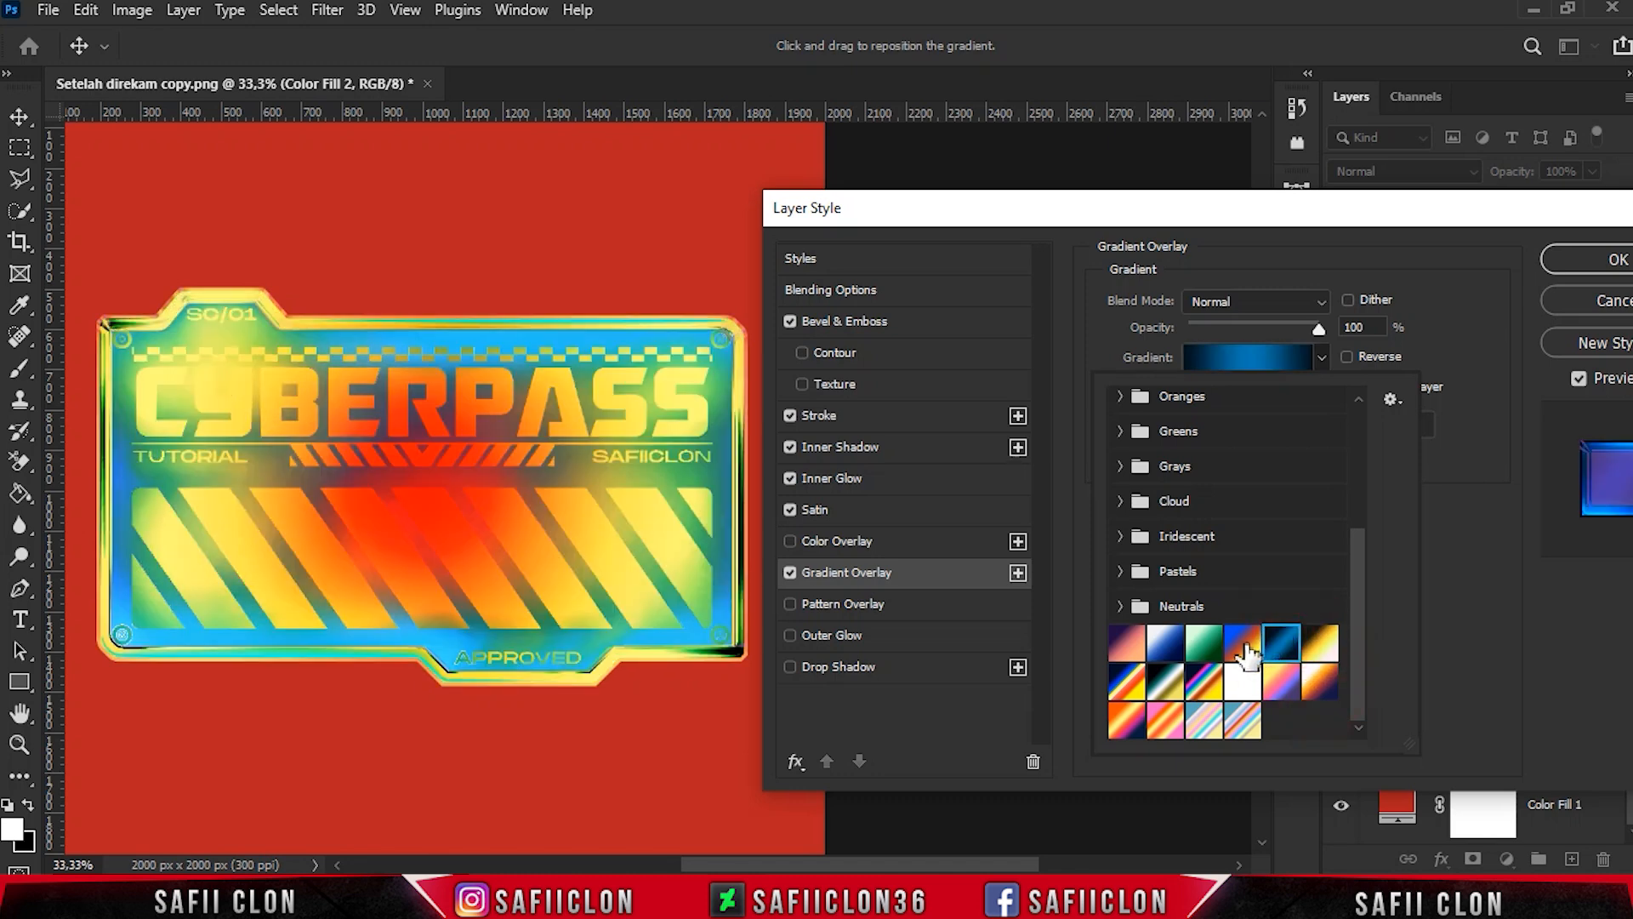
left_click(1244, 648)
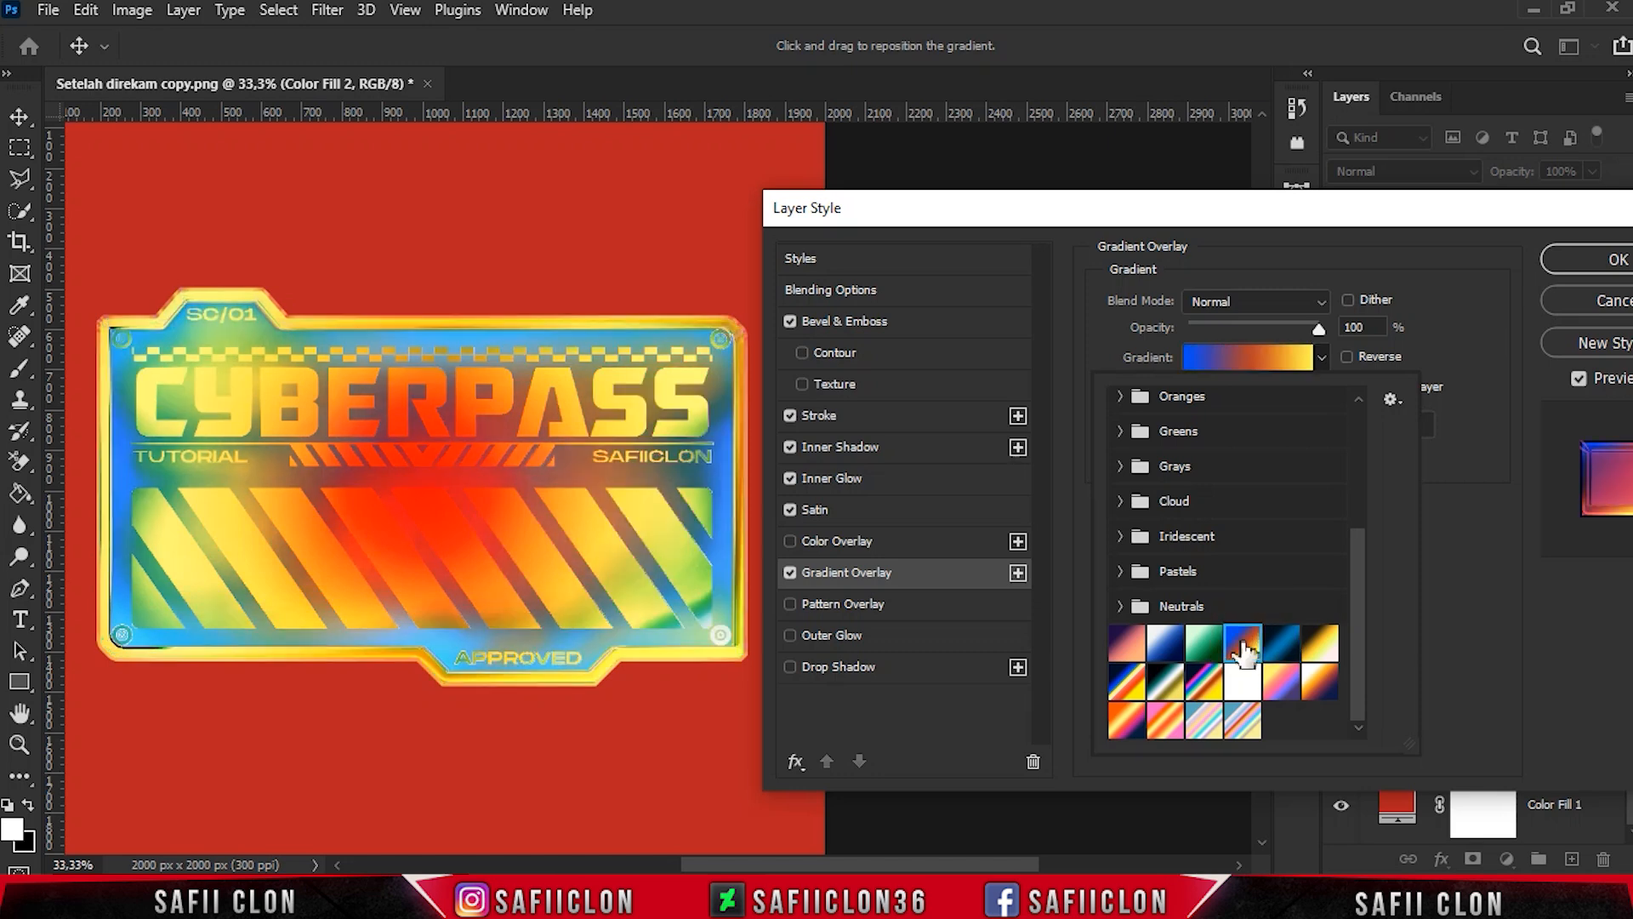
left_click(1206, 646)
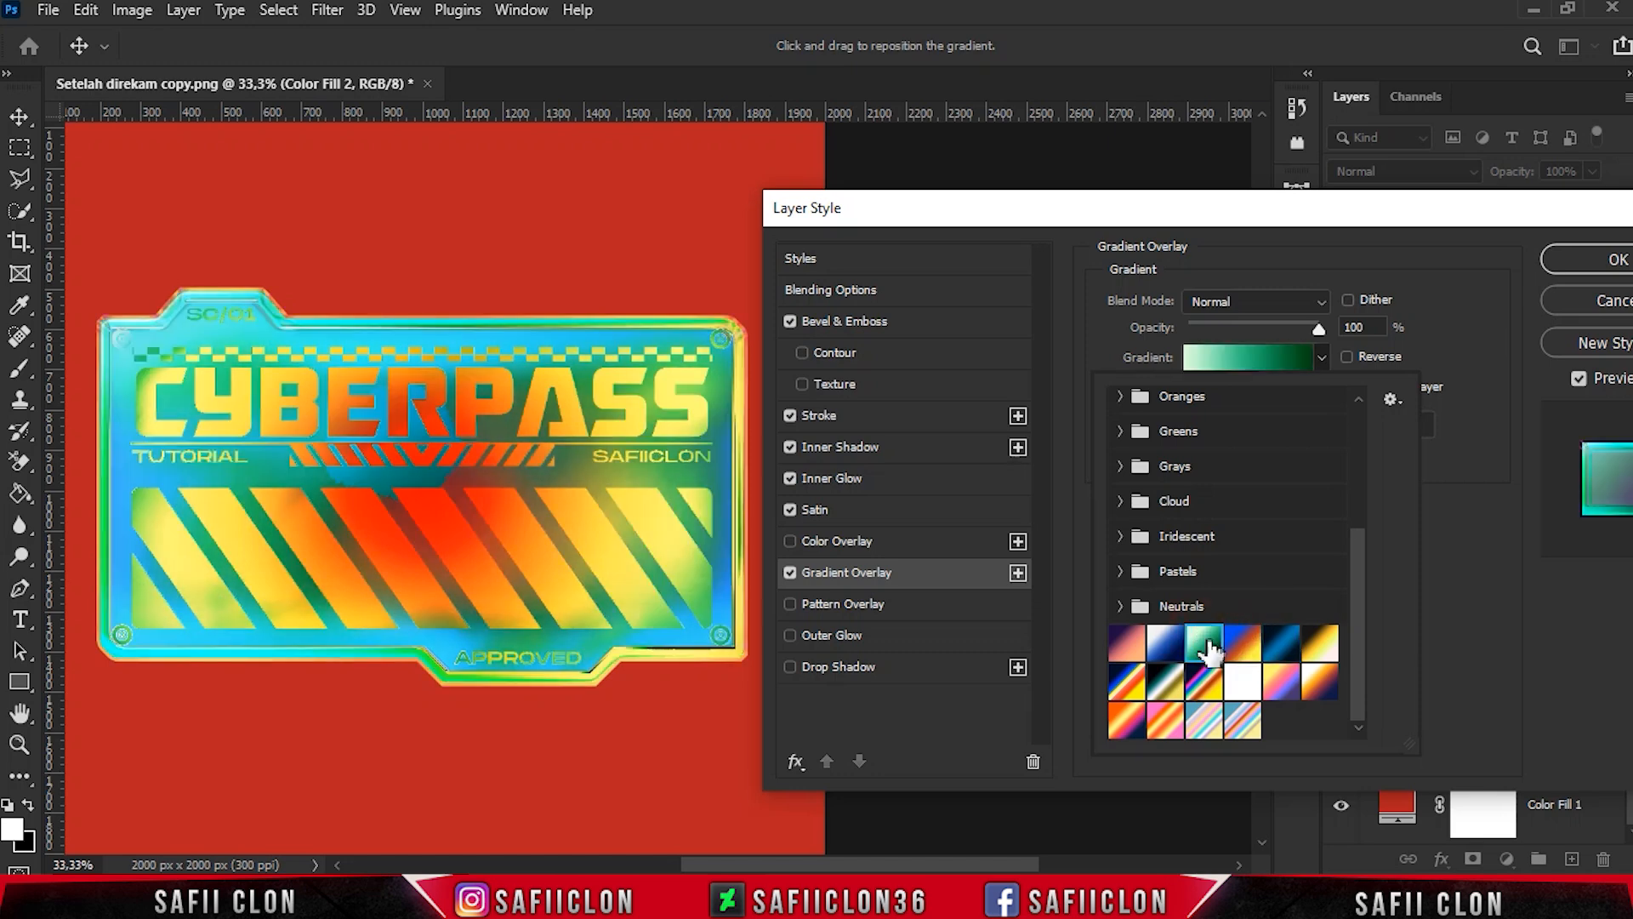
left_click(1172, 651)
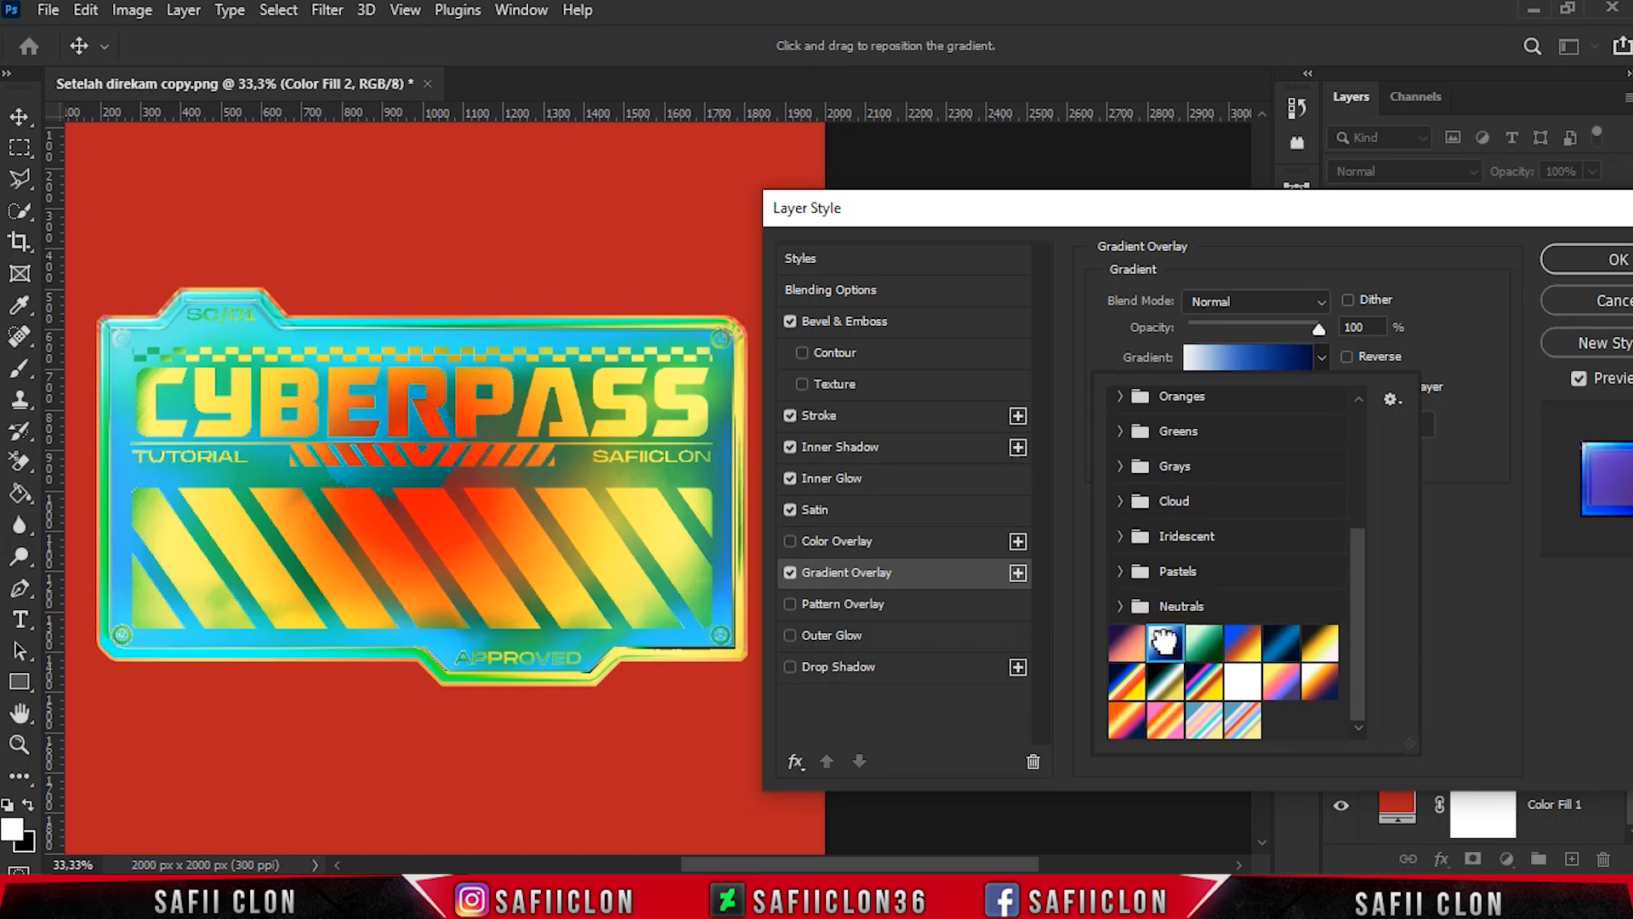
left_click(1128, 642)
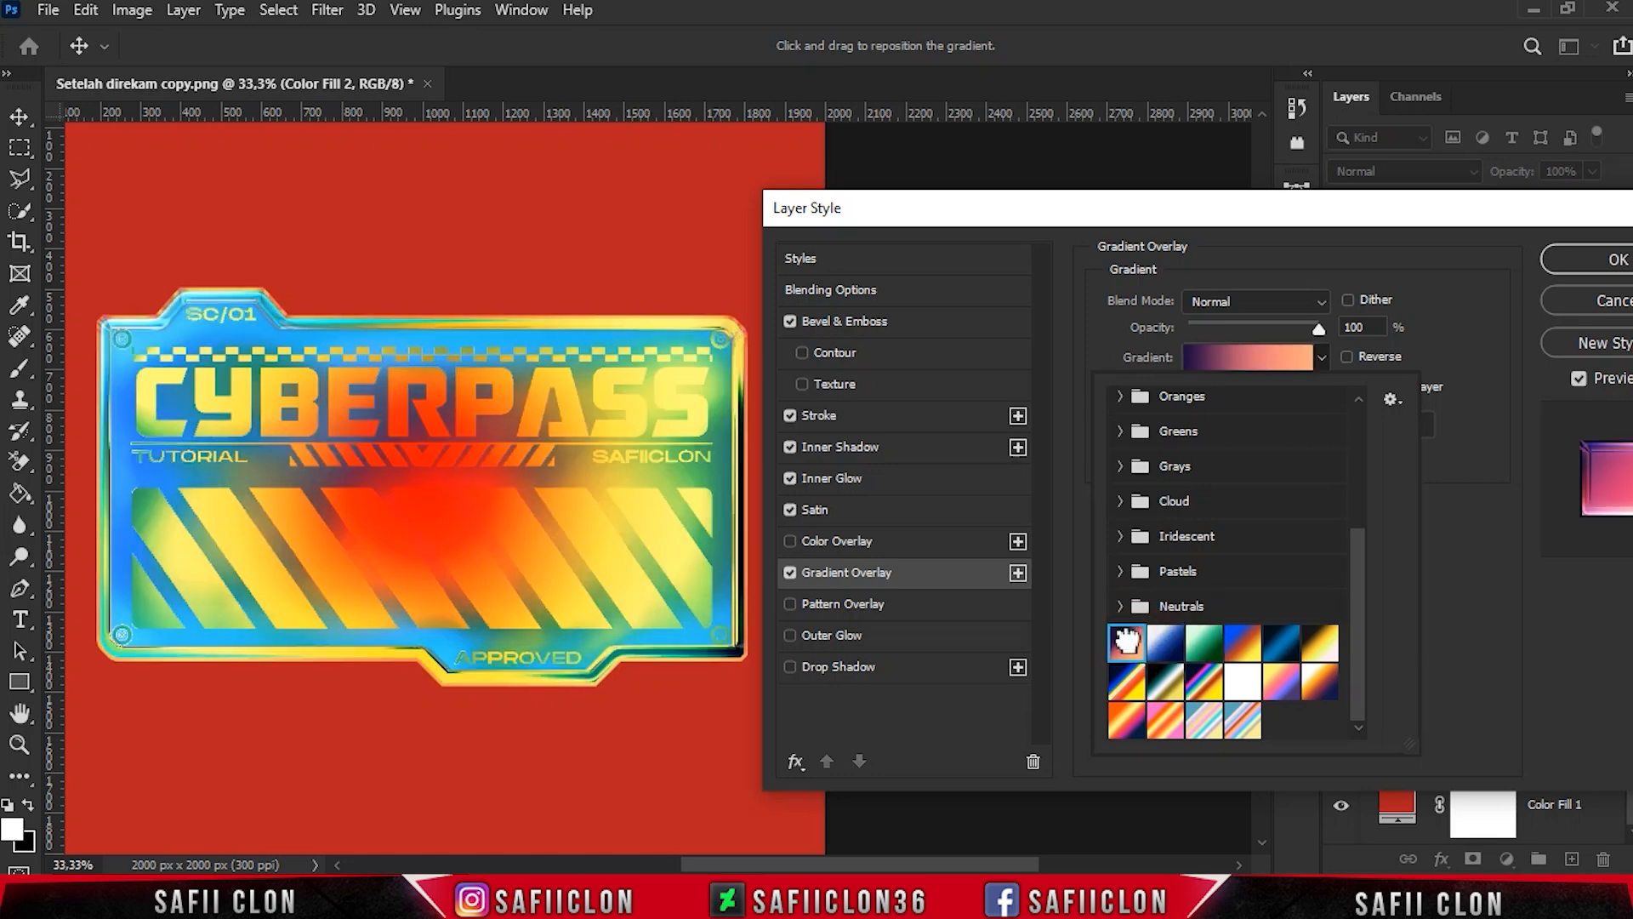
- Choose the last preset, the pastel gradient with red, yellow and blue stripes, for Color Fill 2's Gradient Overlay and apply it
left_click(1242, 721)
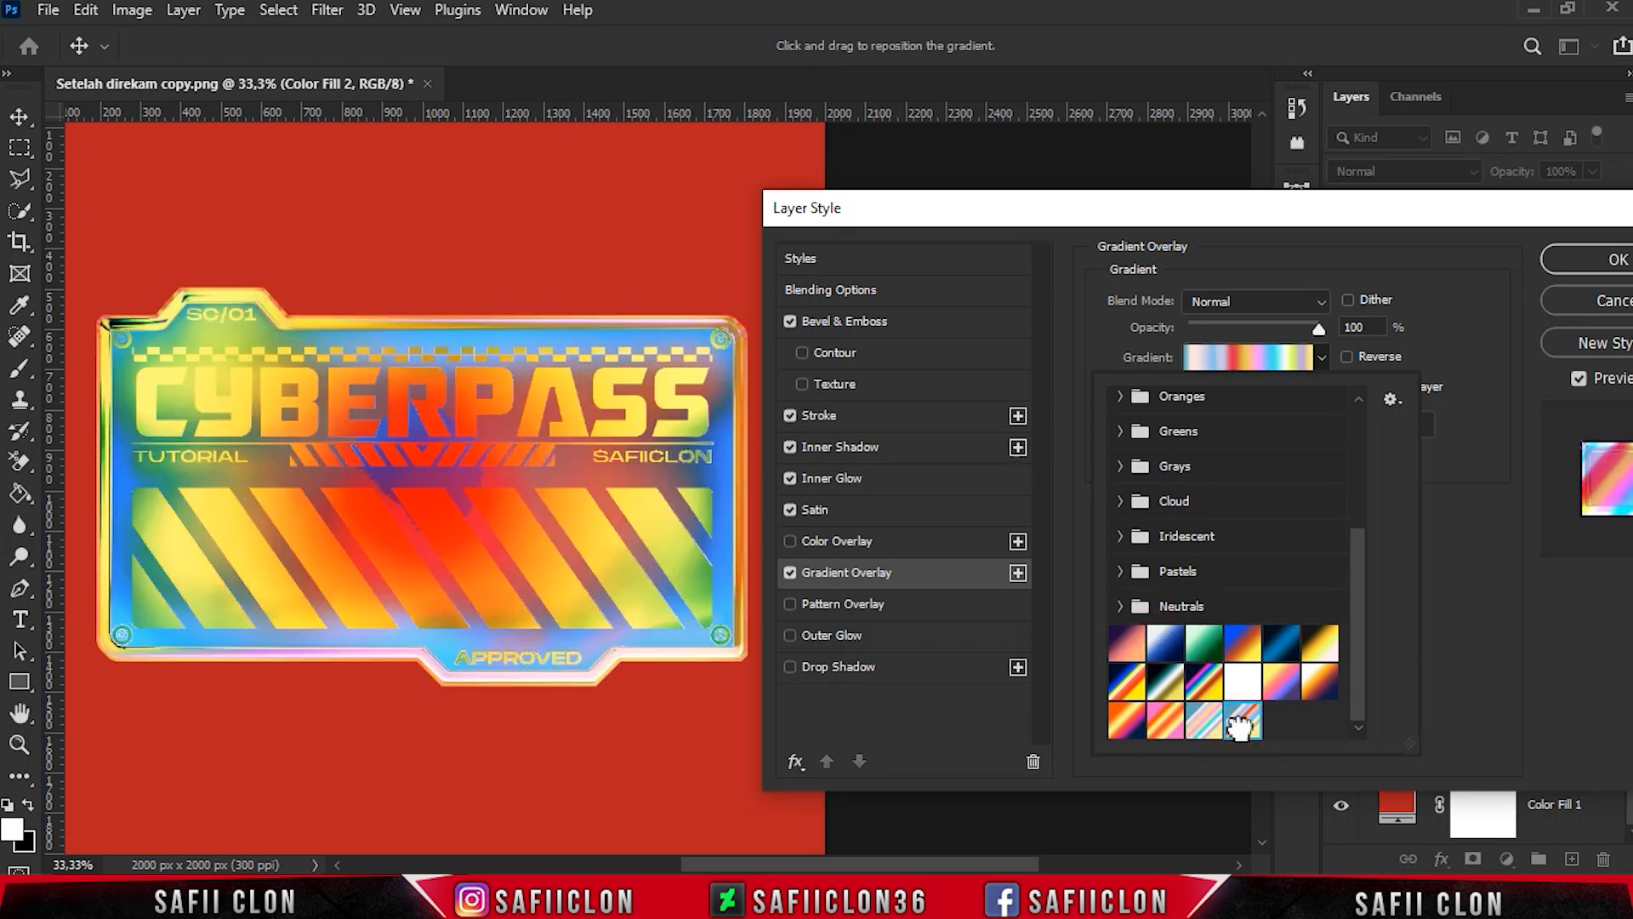
left_click(1323, 355)
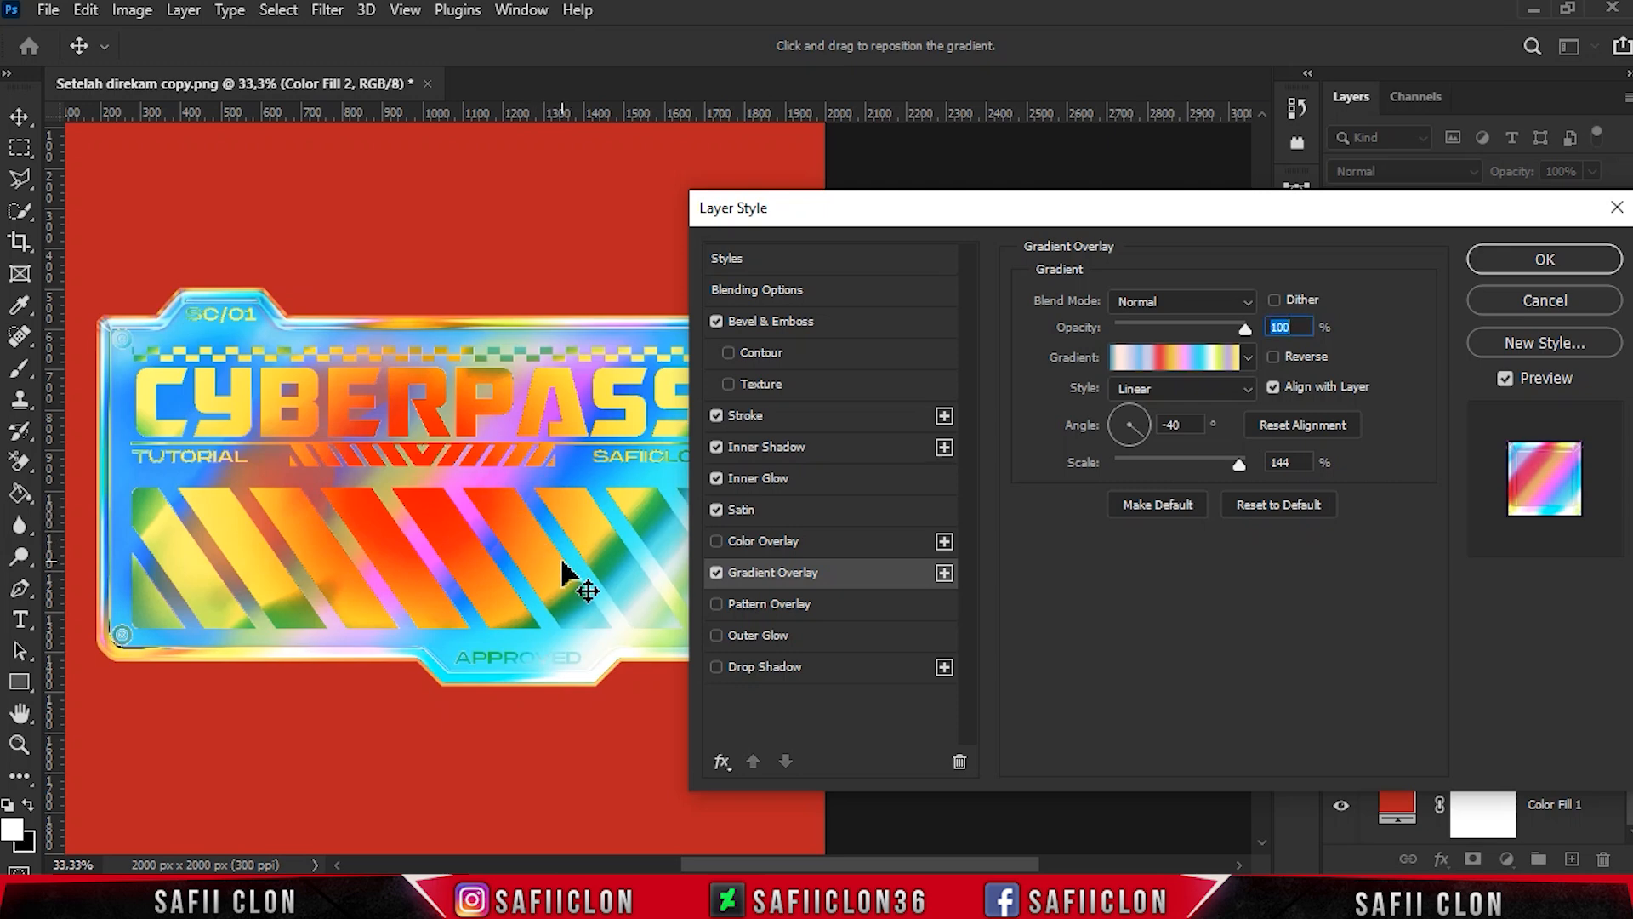
left_click(1545, 264)
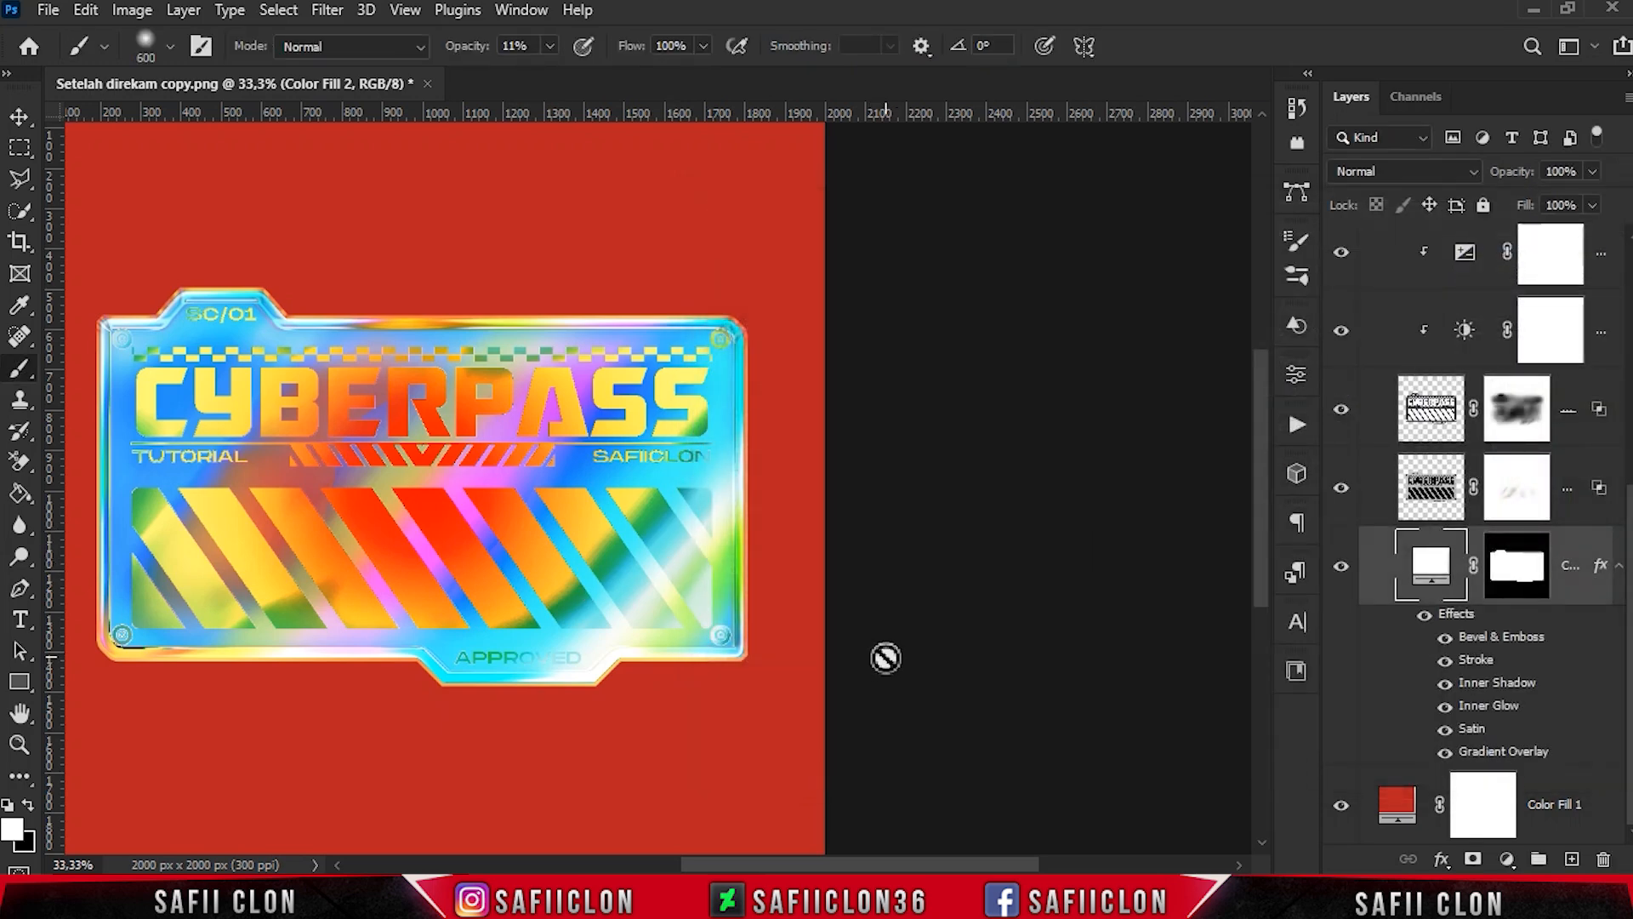
- Centre the artwork and compare the sticker with the white Color Fill 2 layer hidden and shown
left_click_drag(936, 864, 861, 870)
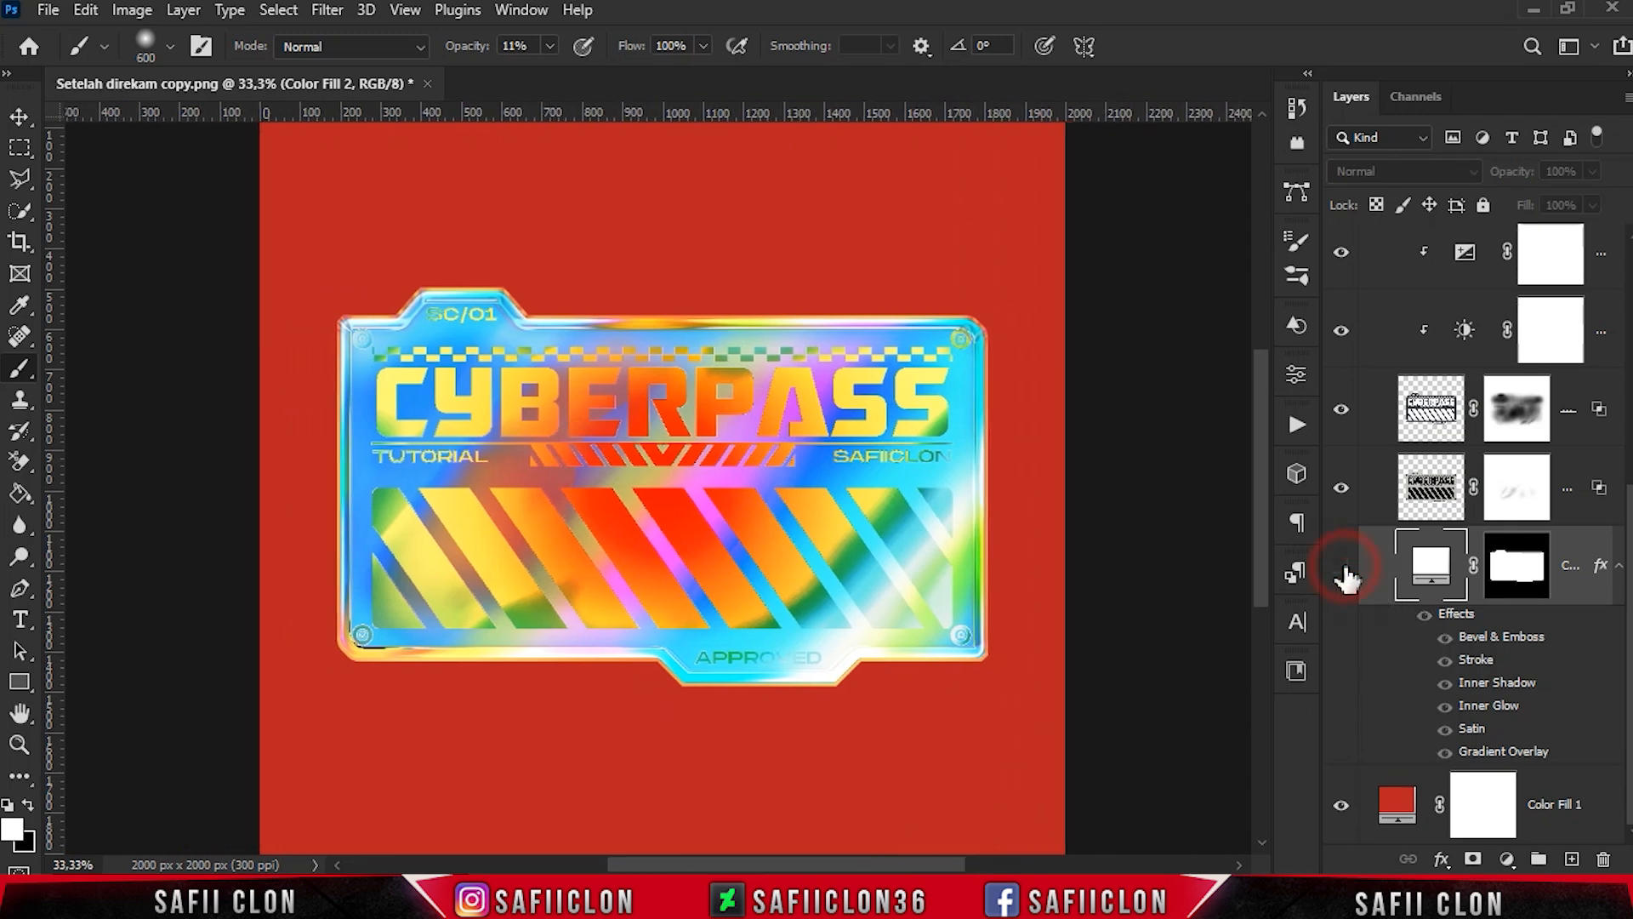
left_click(1342, 566)
left_click(1342, 565)
left_click(1342, 565)
left_click(1342, 566)
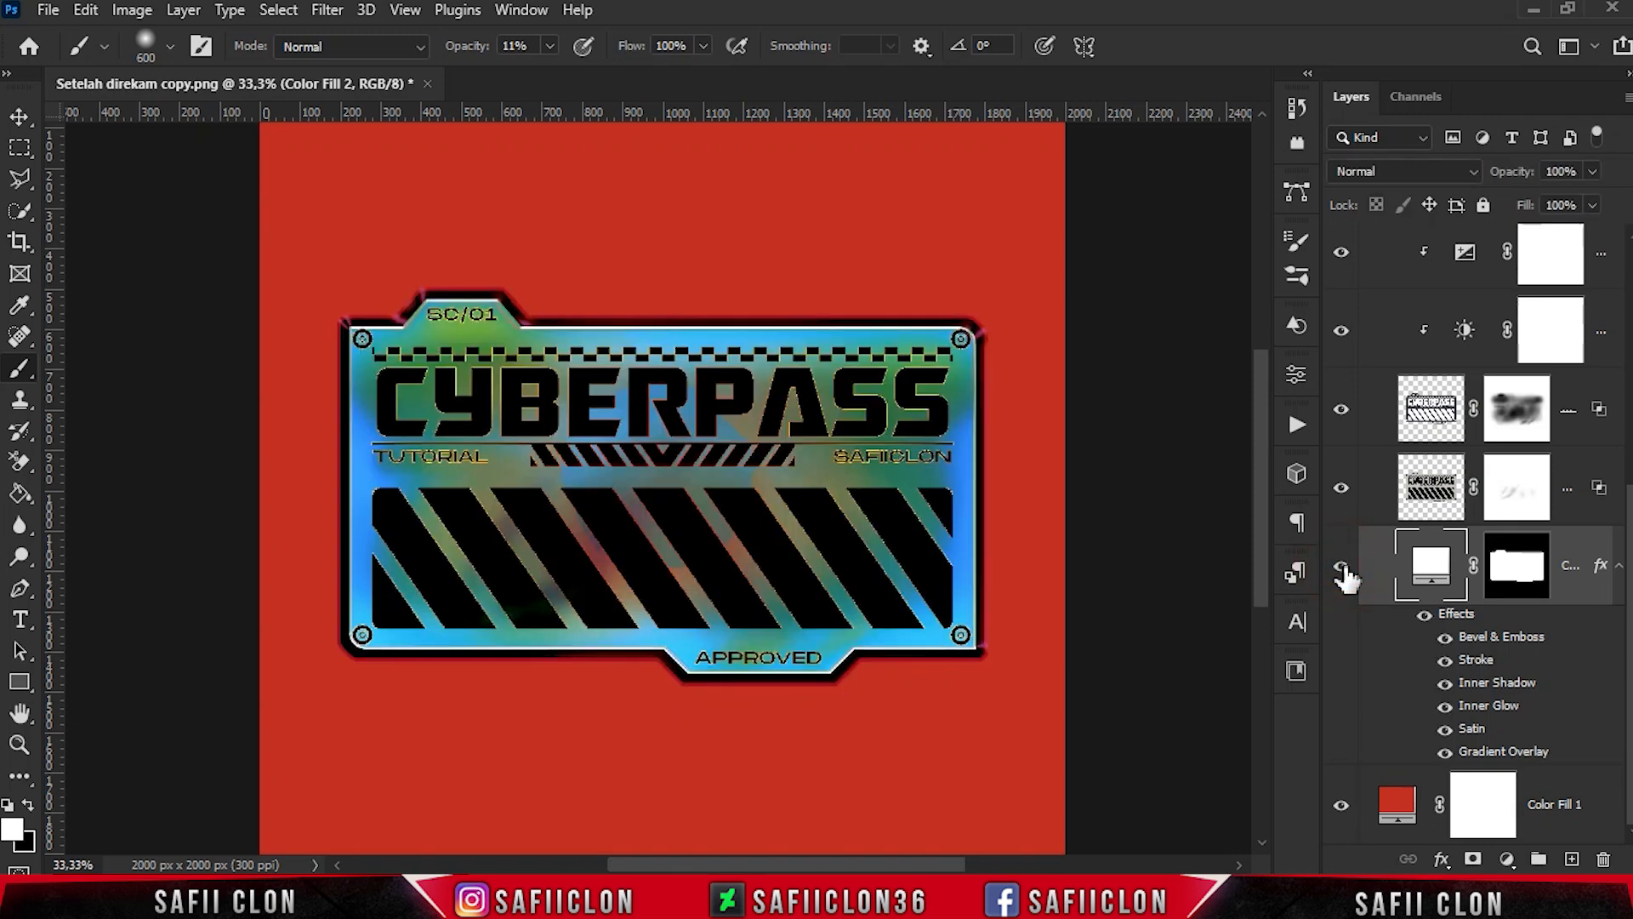
left_click(1342, 565)
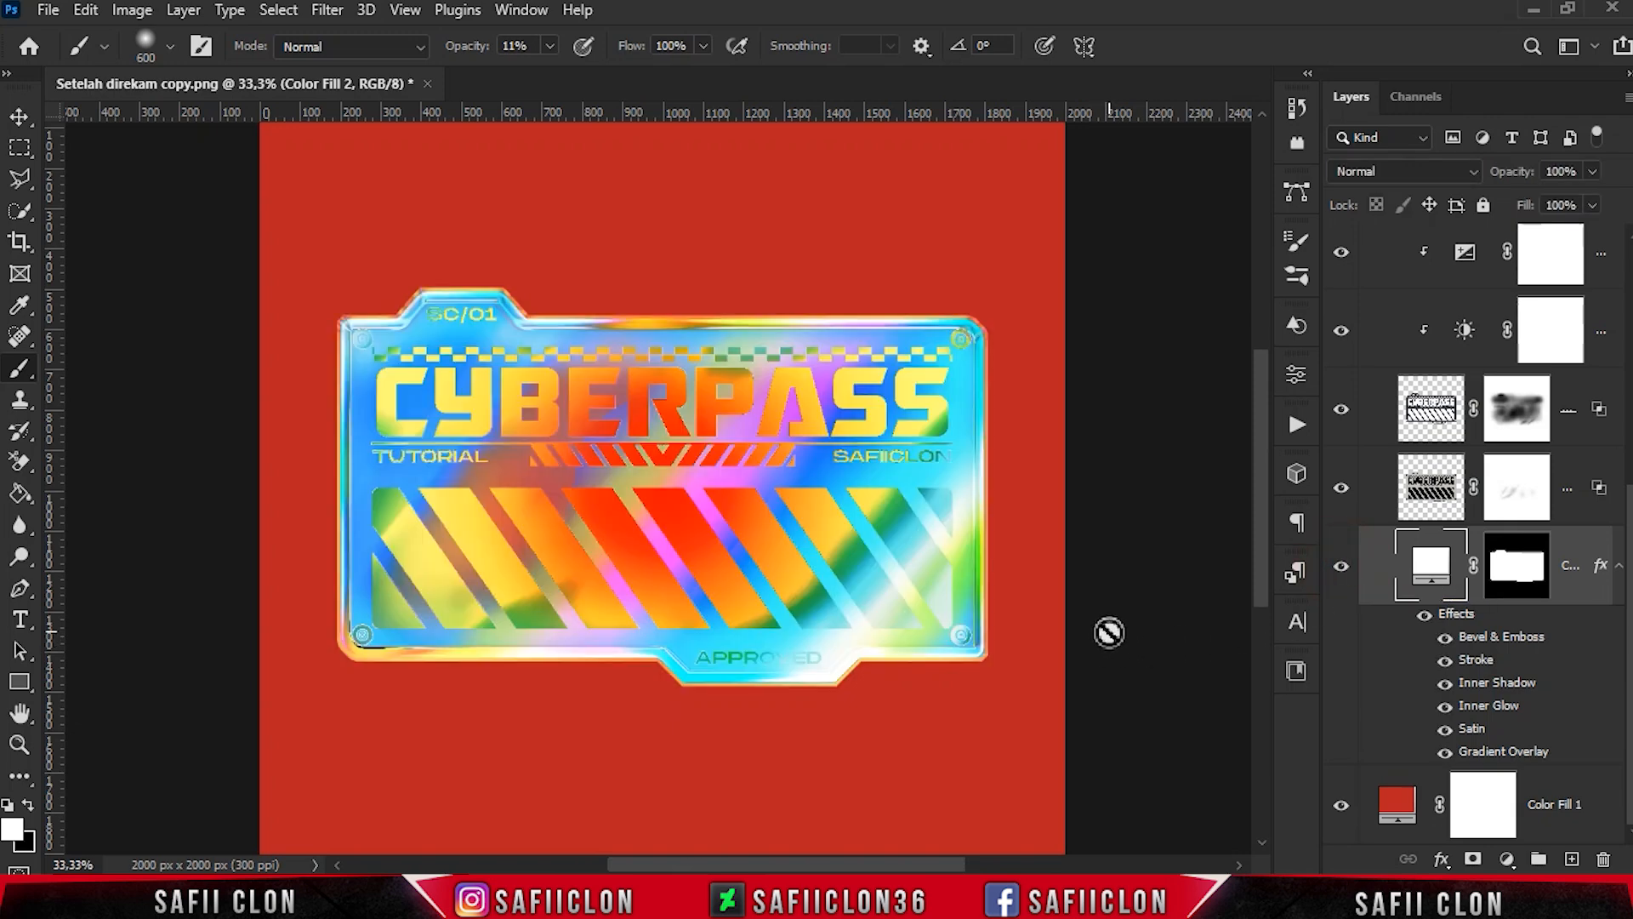
- Examine the recolored sticker's gradients, lettering and stripes at several magnifications, up close and as a whole
key("ctrl+minus")
key("ctrl+minus")
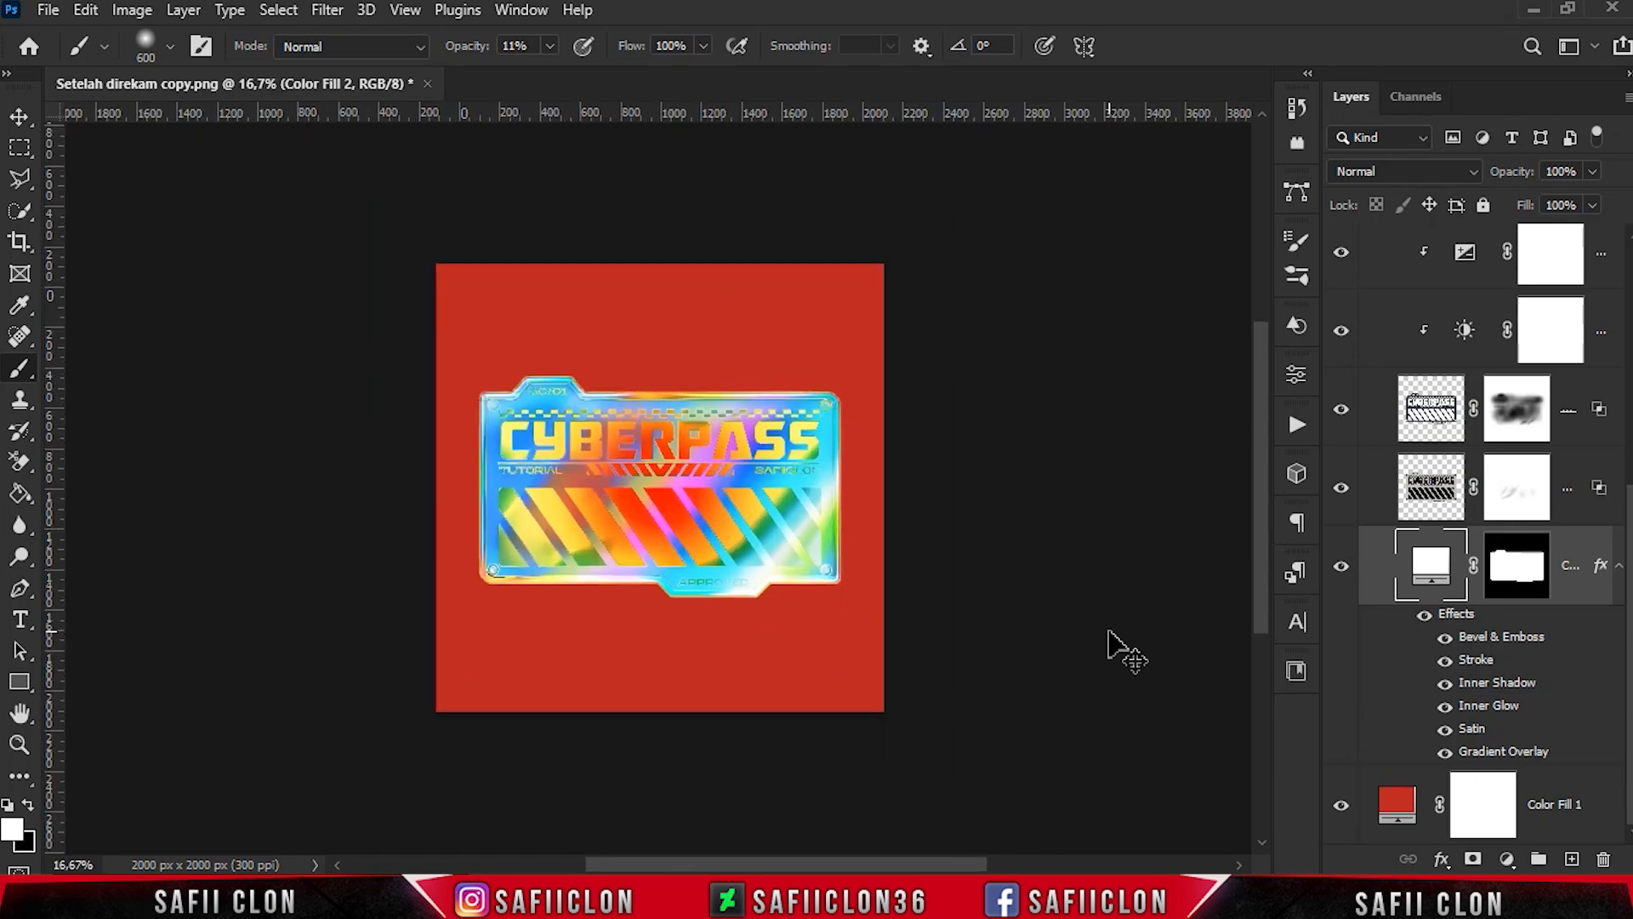
key("ctrl+plus")
key("ctrl+plus")
key("ctrl+plus")
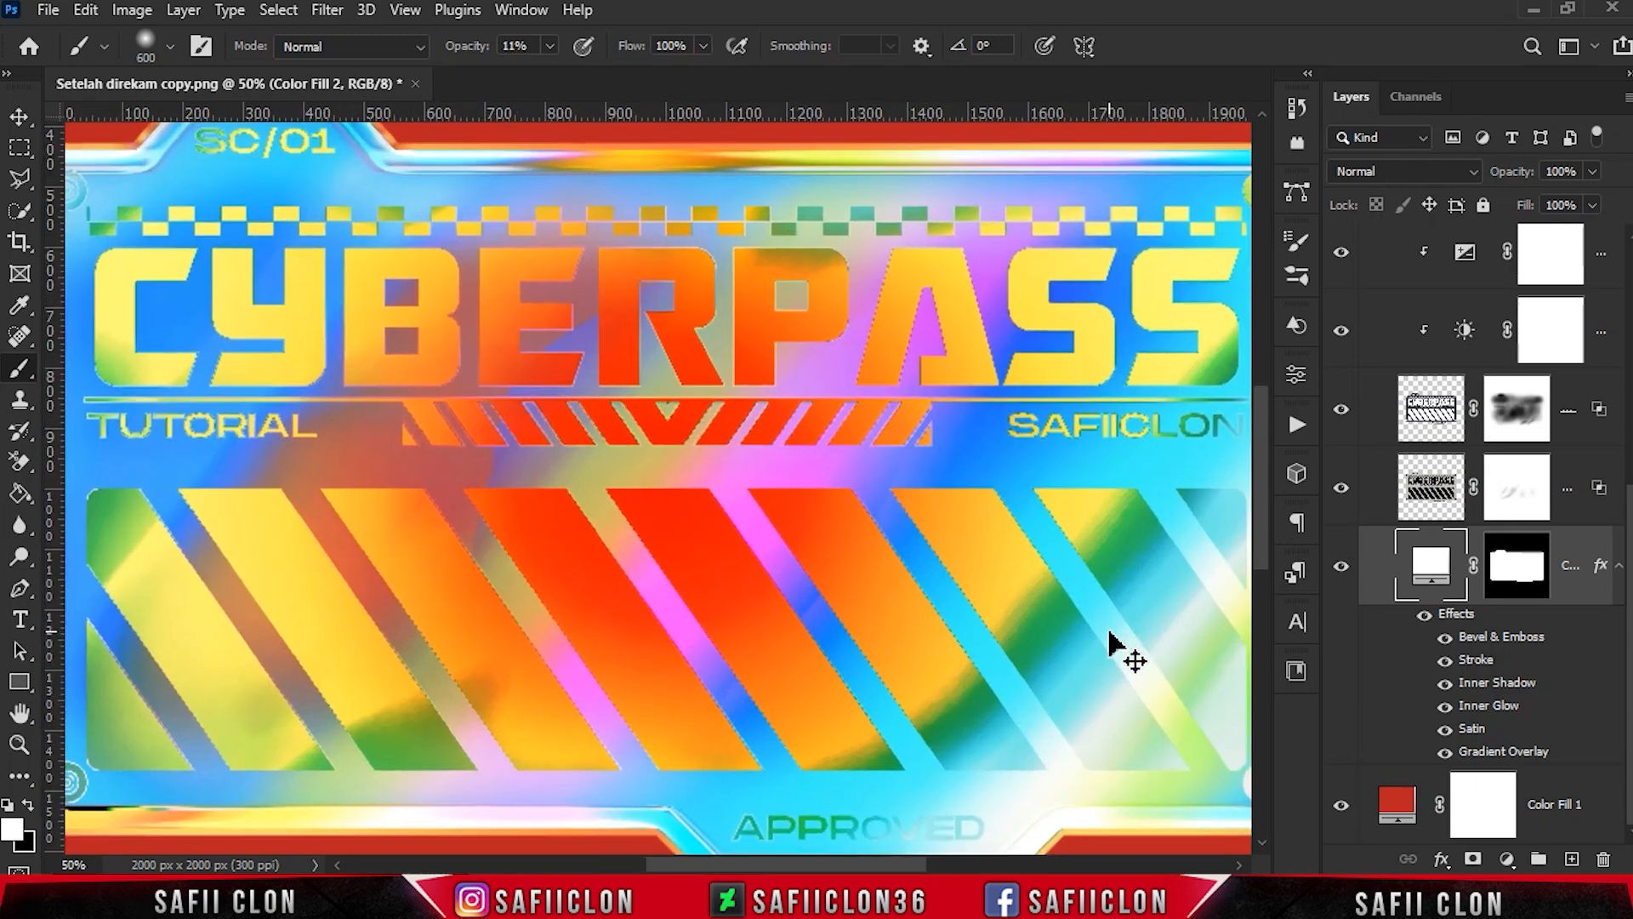
key("ctrl+plus")
key("ctrl+plus")
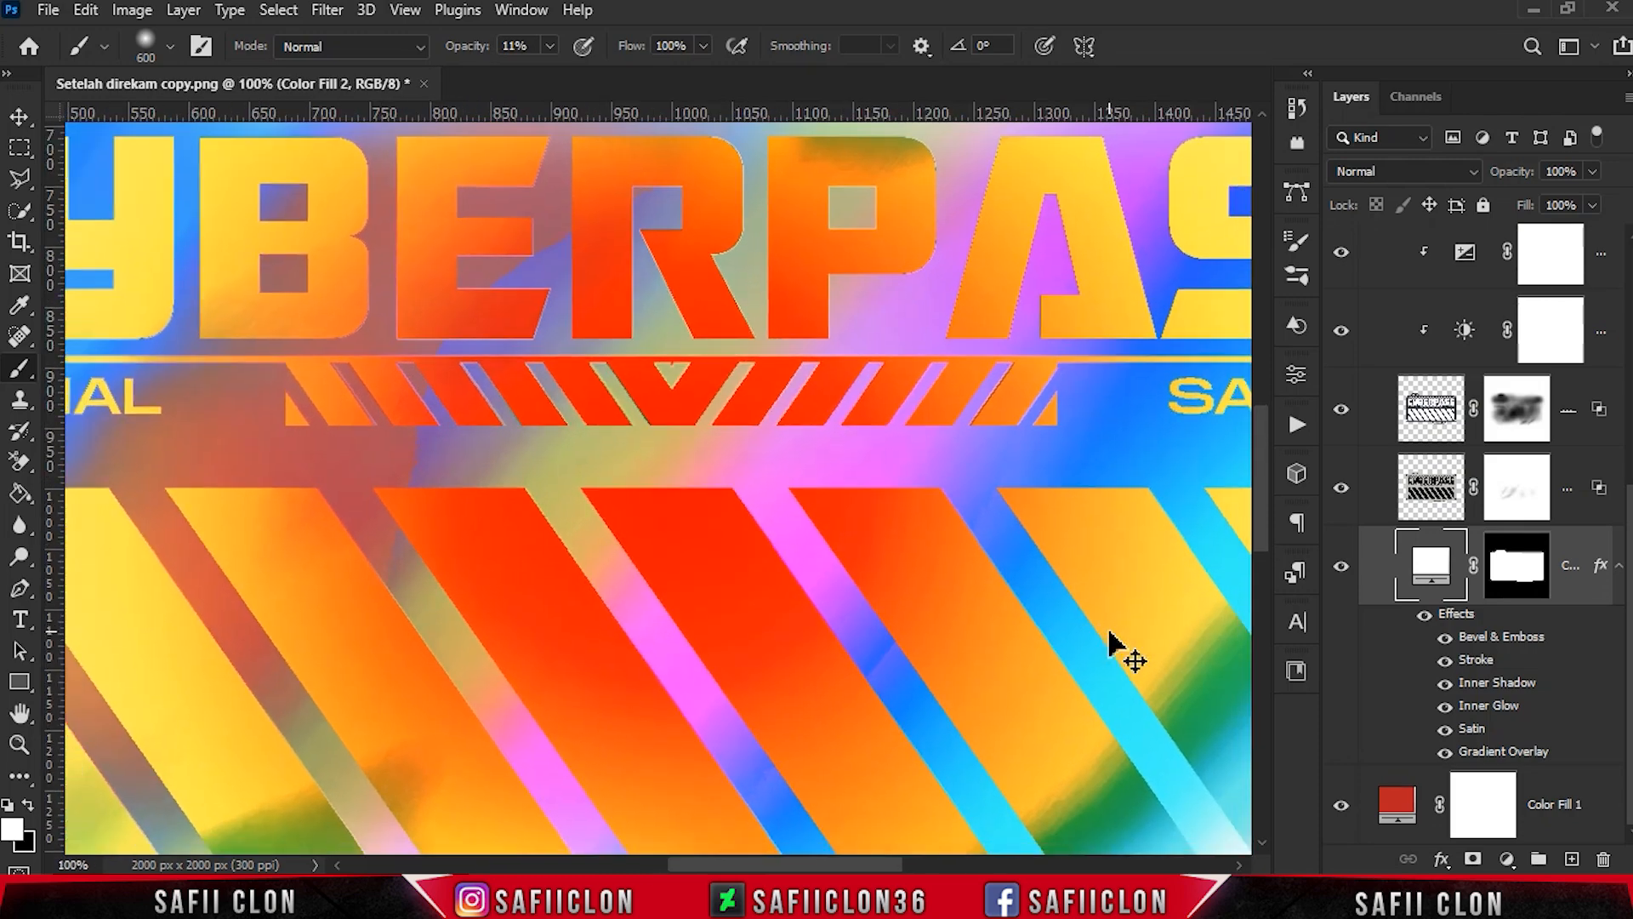
key("ctrl+minus")
key("ctrl+minus")
key("ctrl+minus")
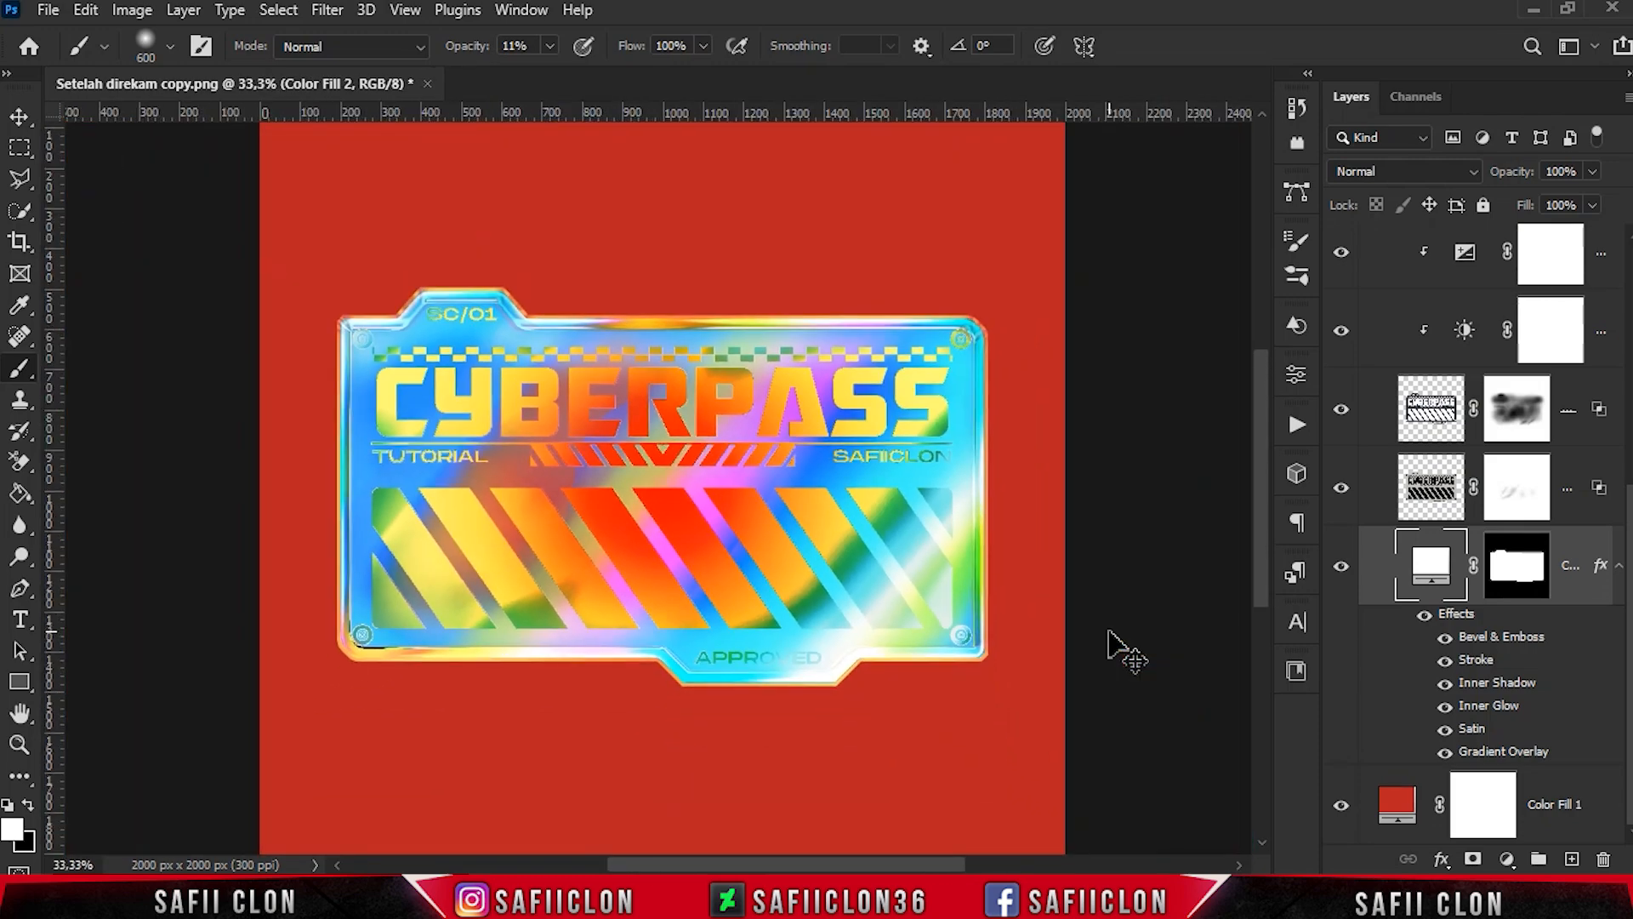
key("ctrl+plus")
key("ctrl+minus")
key("ctrl+minus")
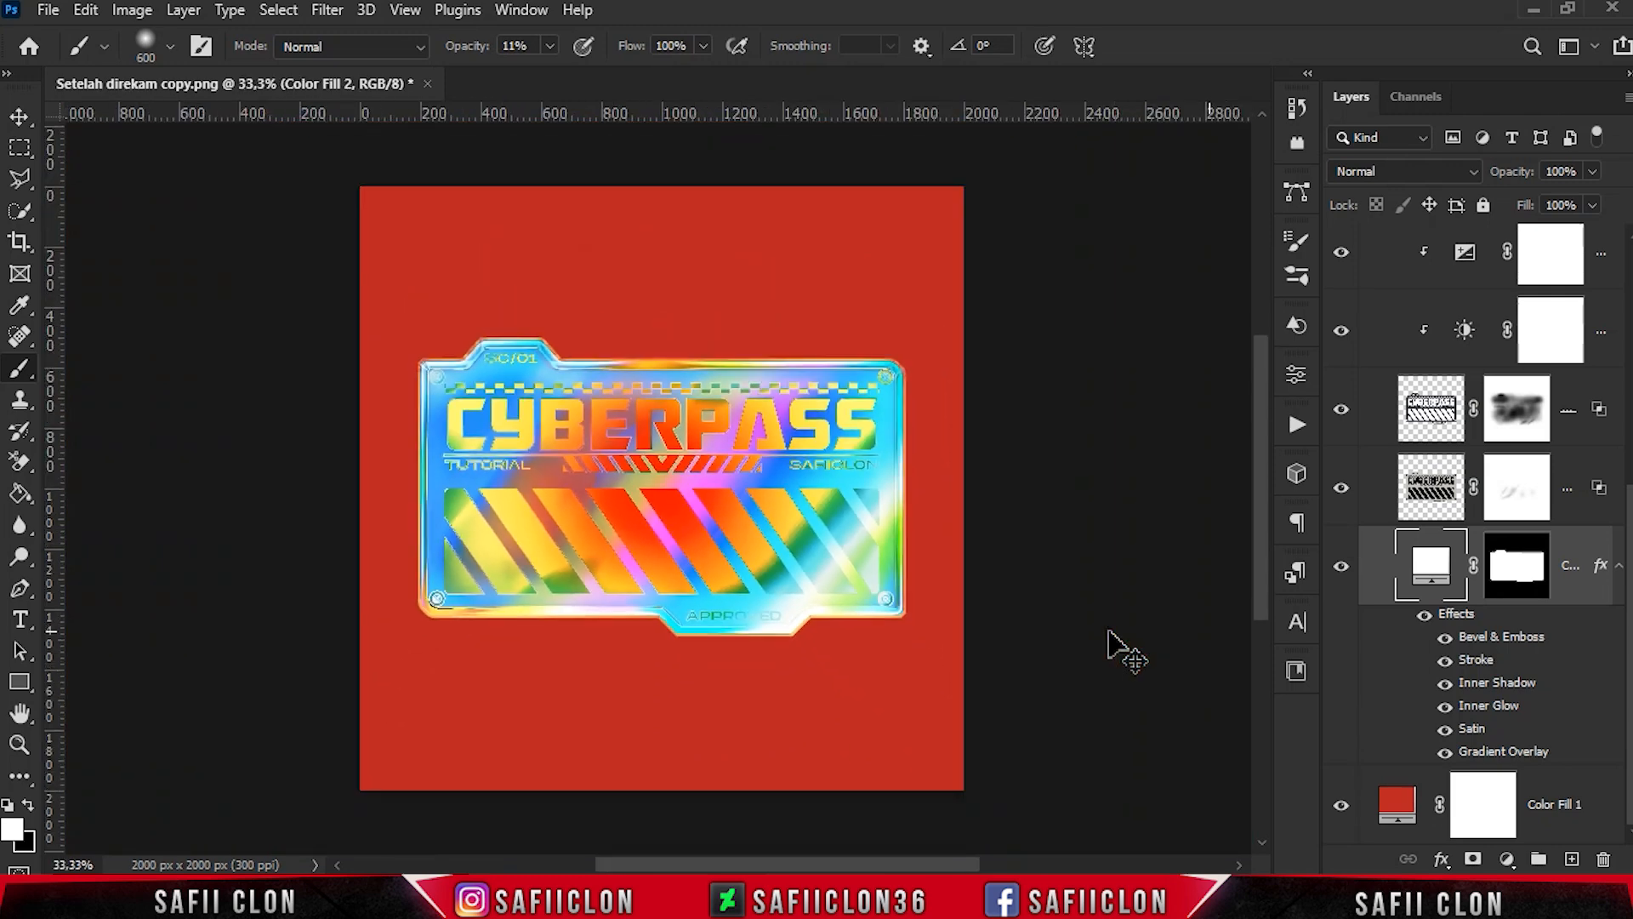
key("ctrl+plus")
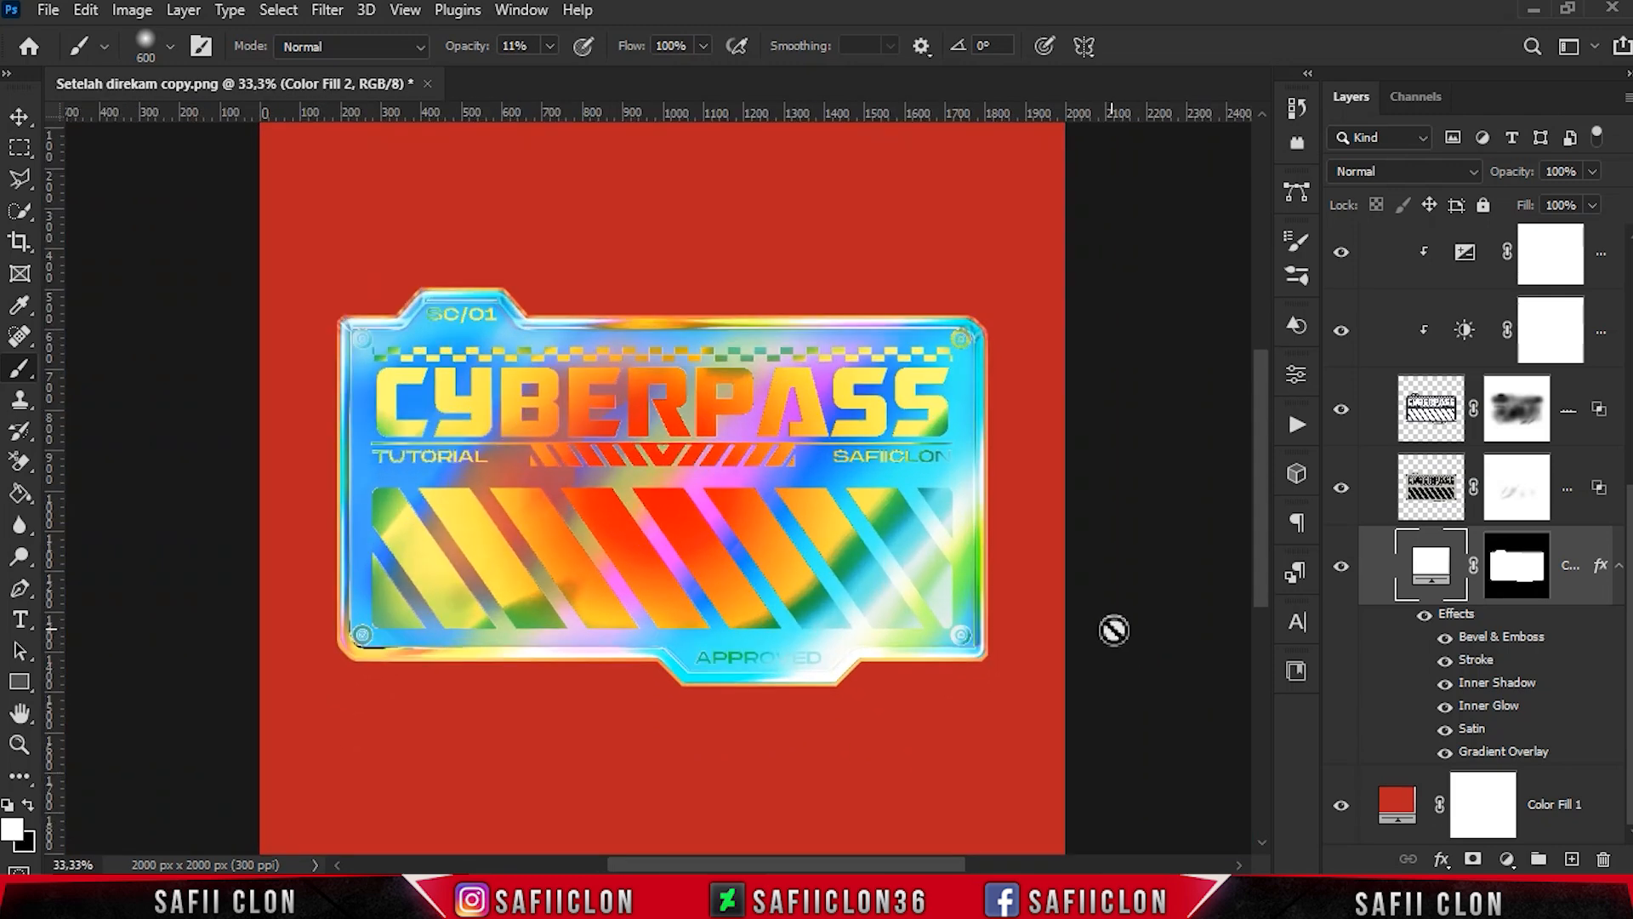
- Select the Brightness/Contrast 1 layer mask in the GRADIENT group and compare the sticker with that adjustment hidden and shown
left_click_drag(1628, 617, 1628, 585)
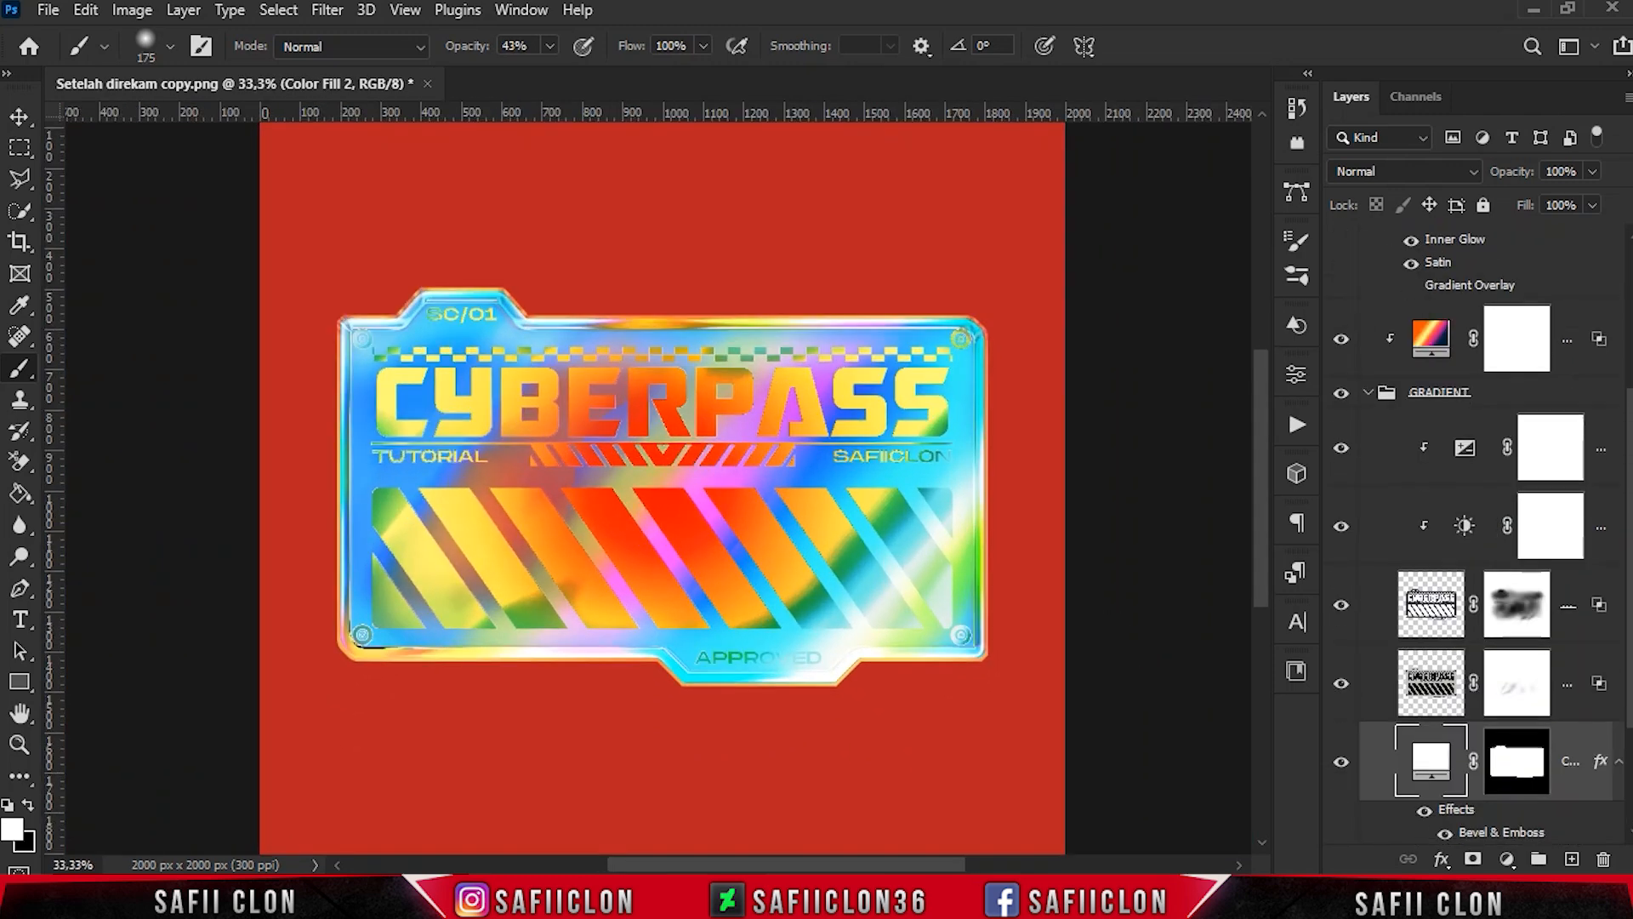
left_click_drag(1629, 507, 1629, 536)
left_click(1540, 474)
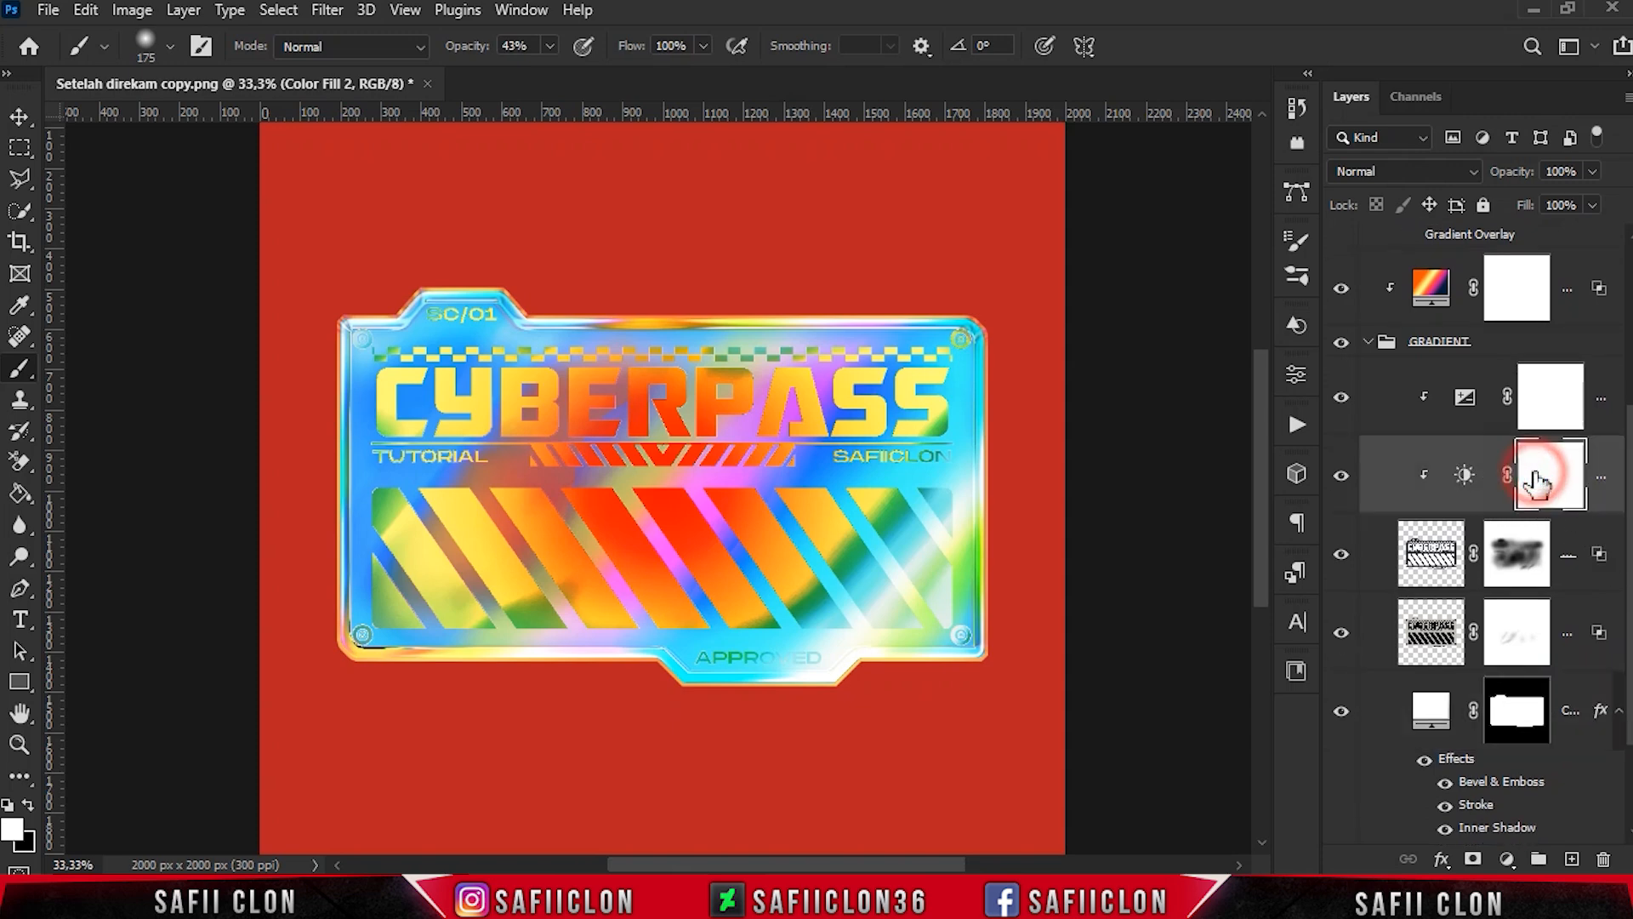
left_click(1344, 477)
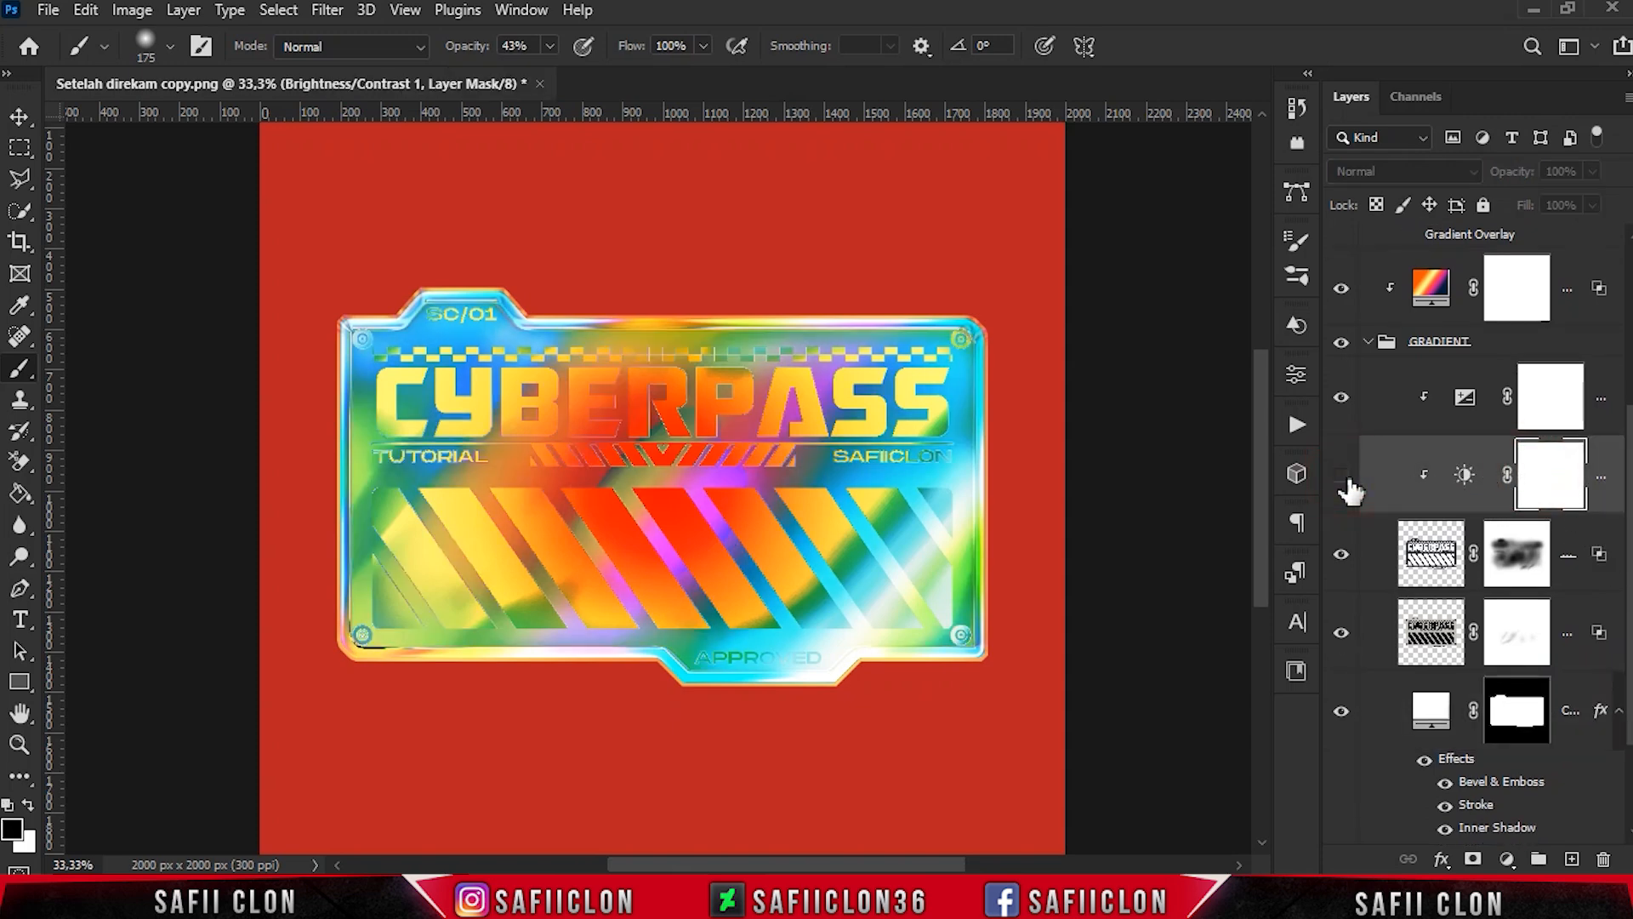
left_click(1345, 479)
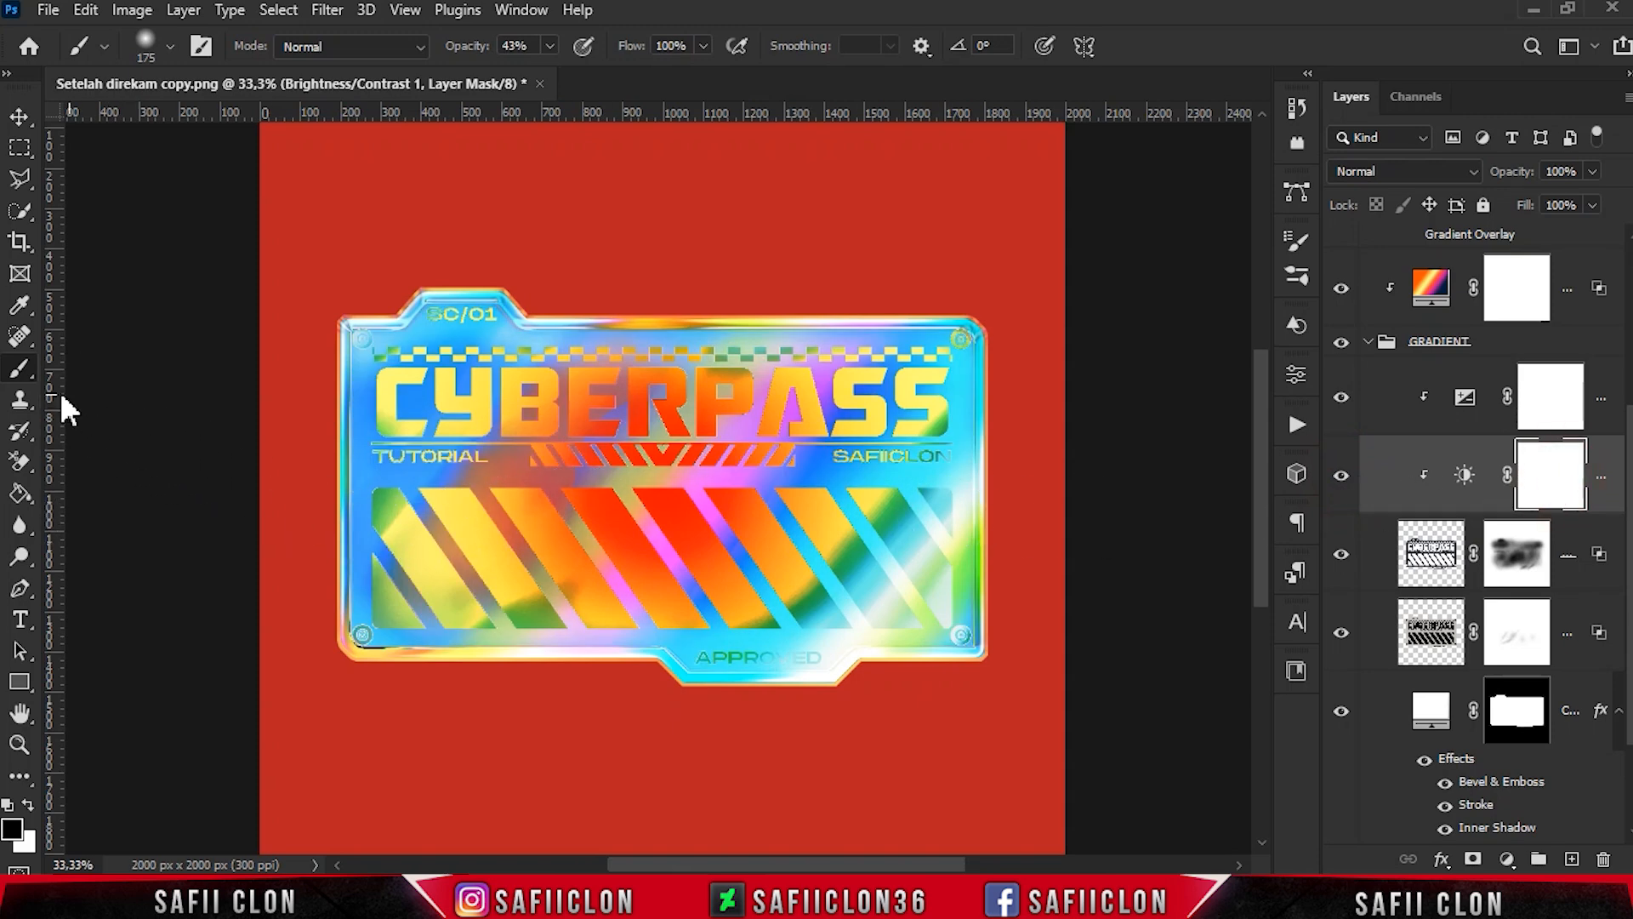
- Paint black at 41% brush opacity on the Brightness/Contrast 1 mask over the last letters of CYBERPASS, SAFIICLON and APPROVED
right_click(21, 375)
left_click(102, 367)
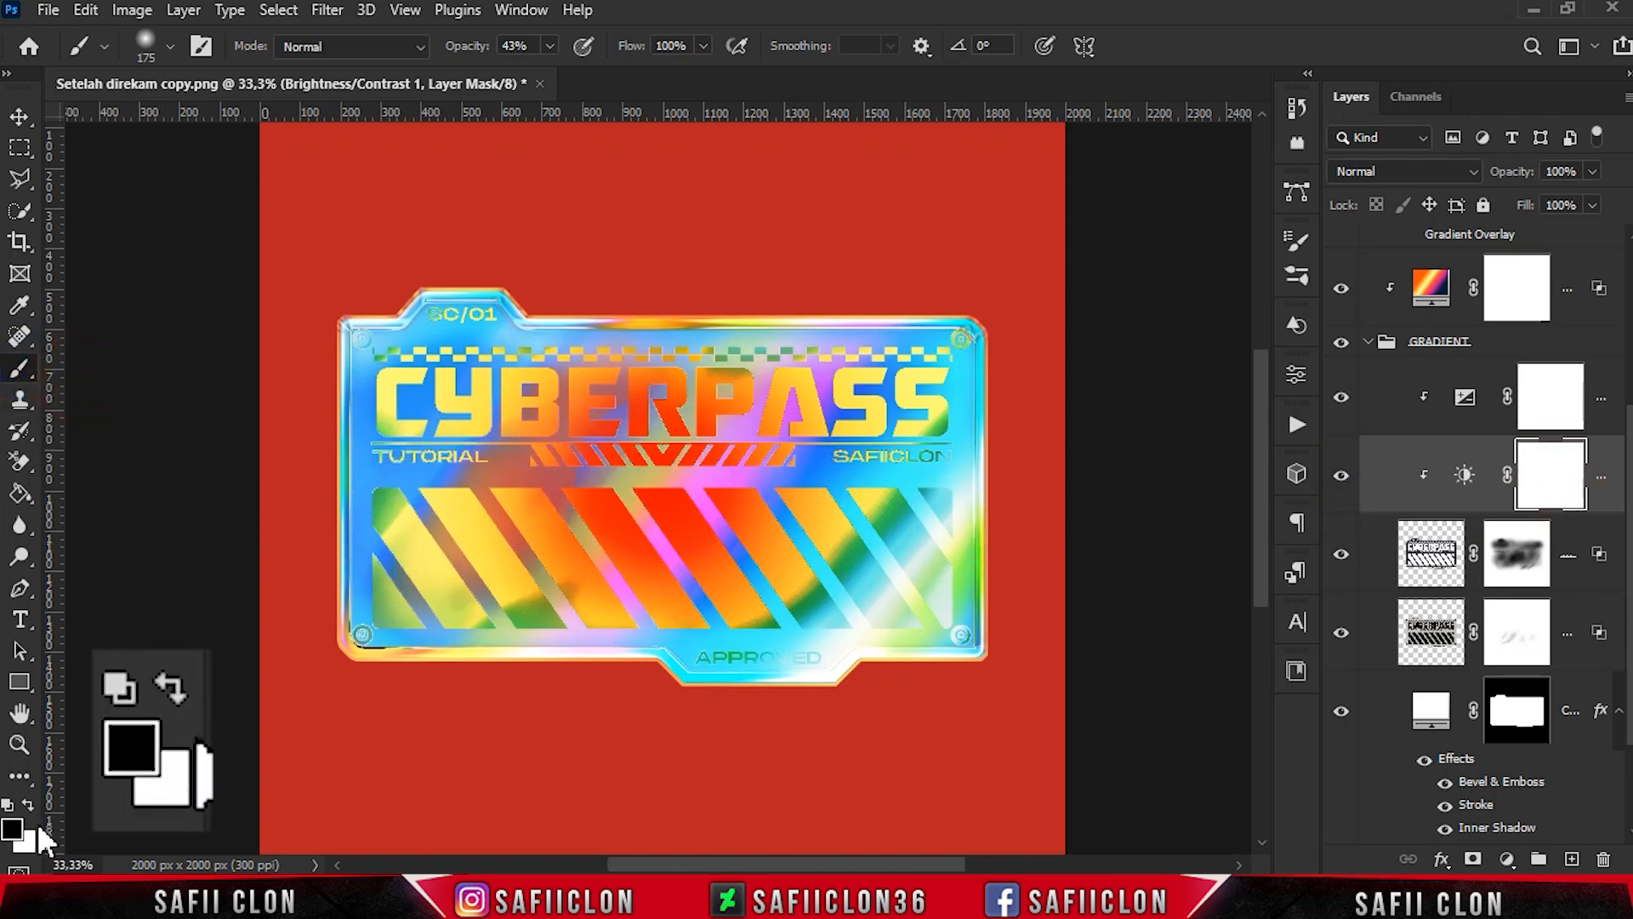
left_click(549, 46)
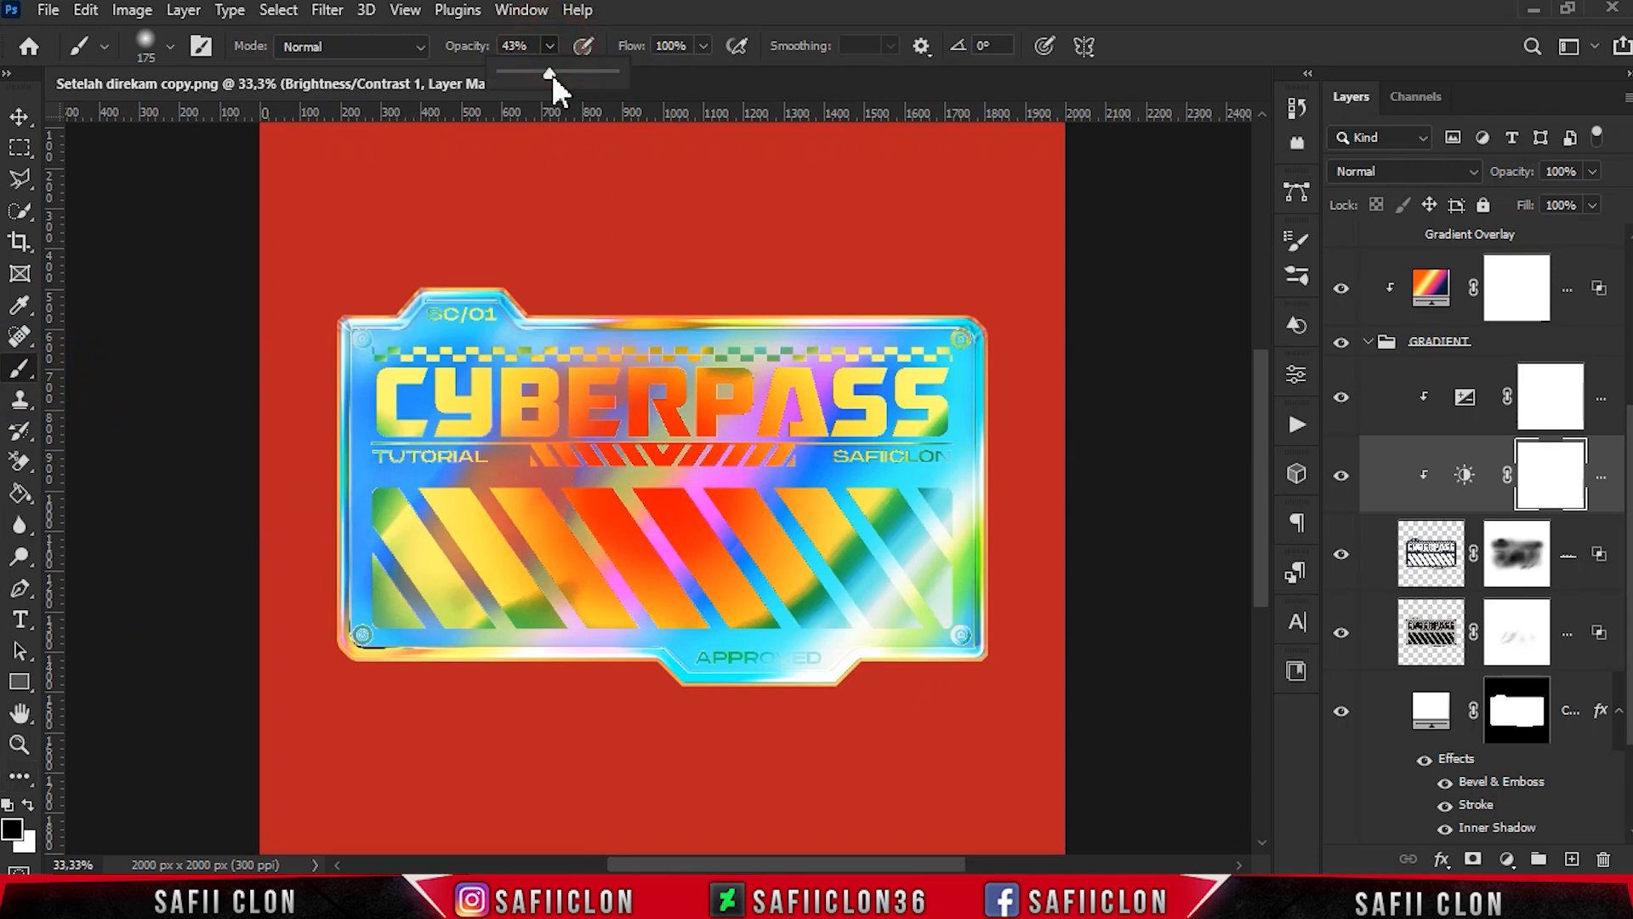
left_click_drag(547, 75, 565, 73)
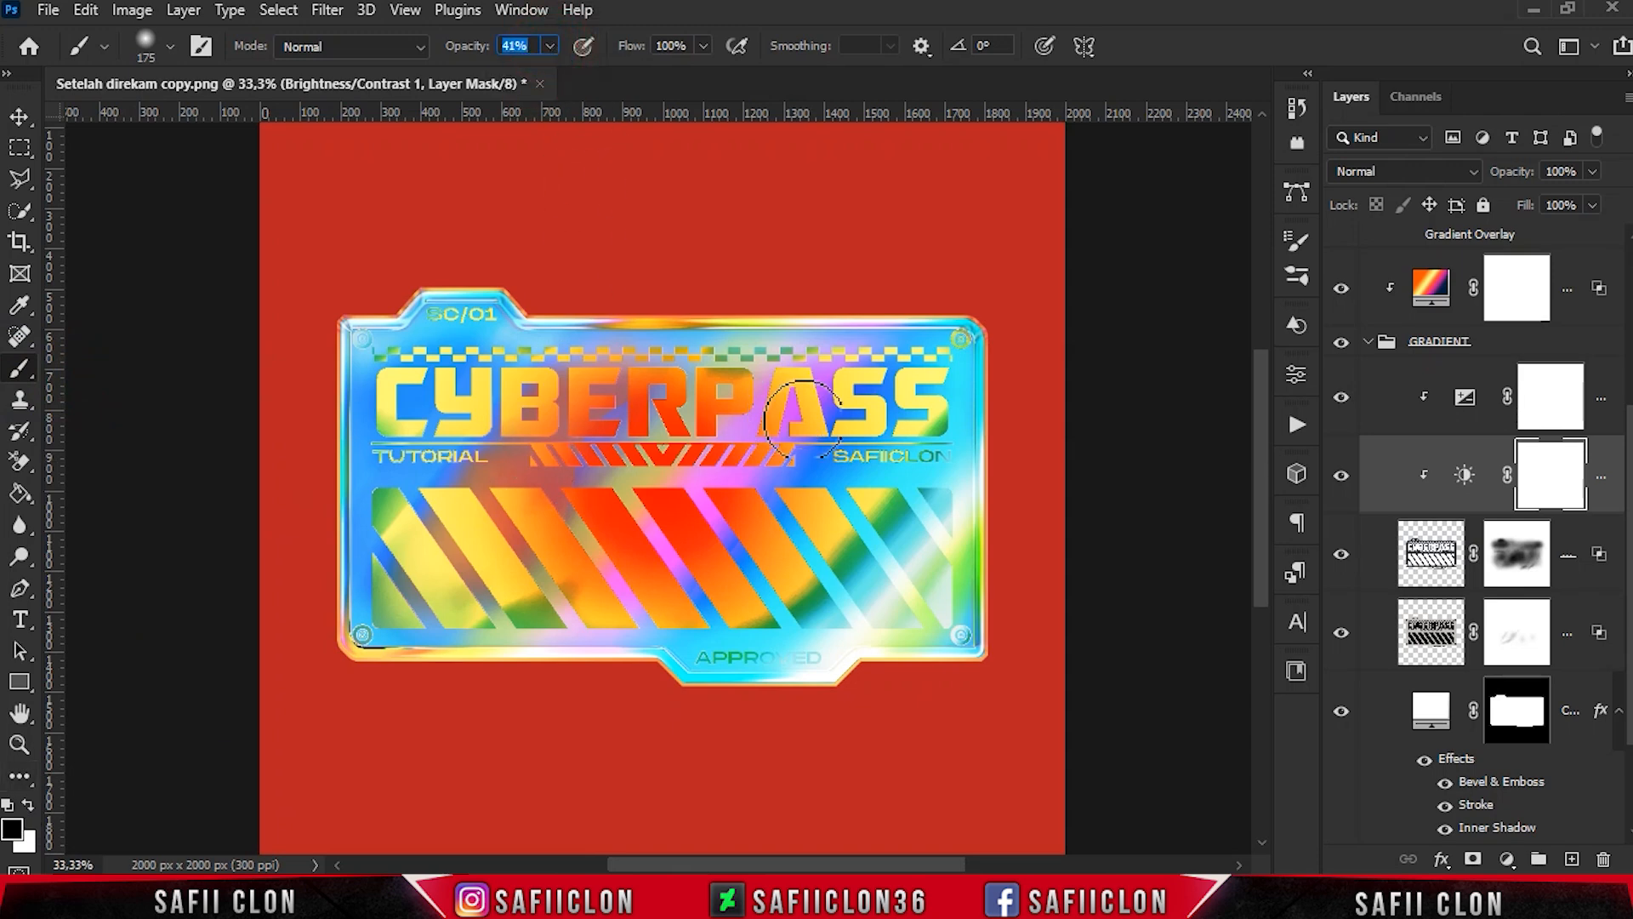
left_click(914, 417)
left_click(914, 417)
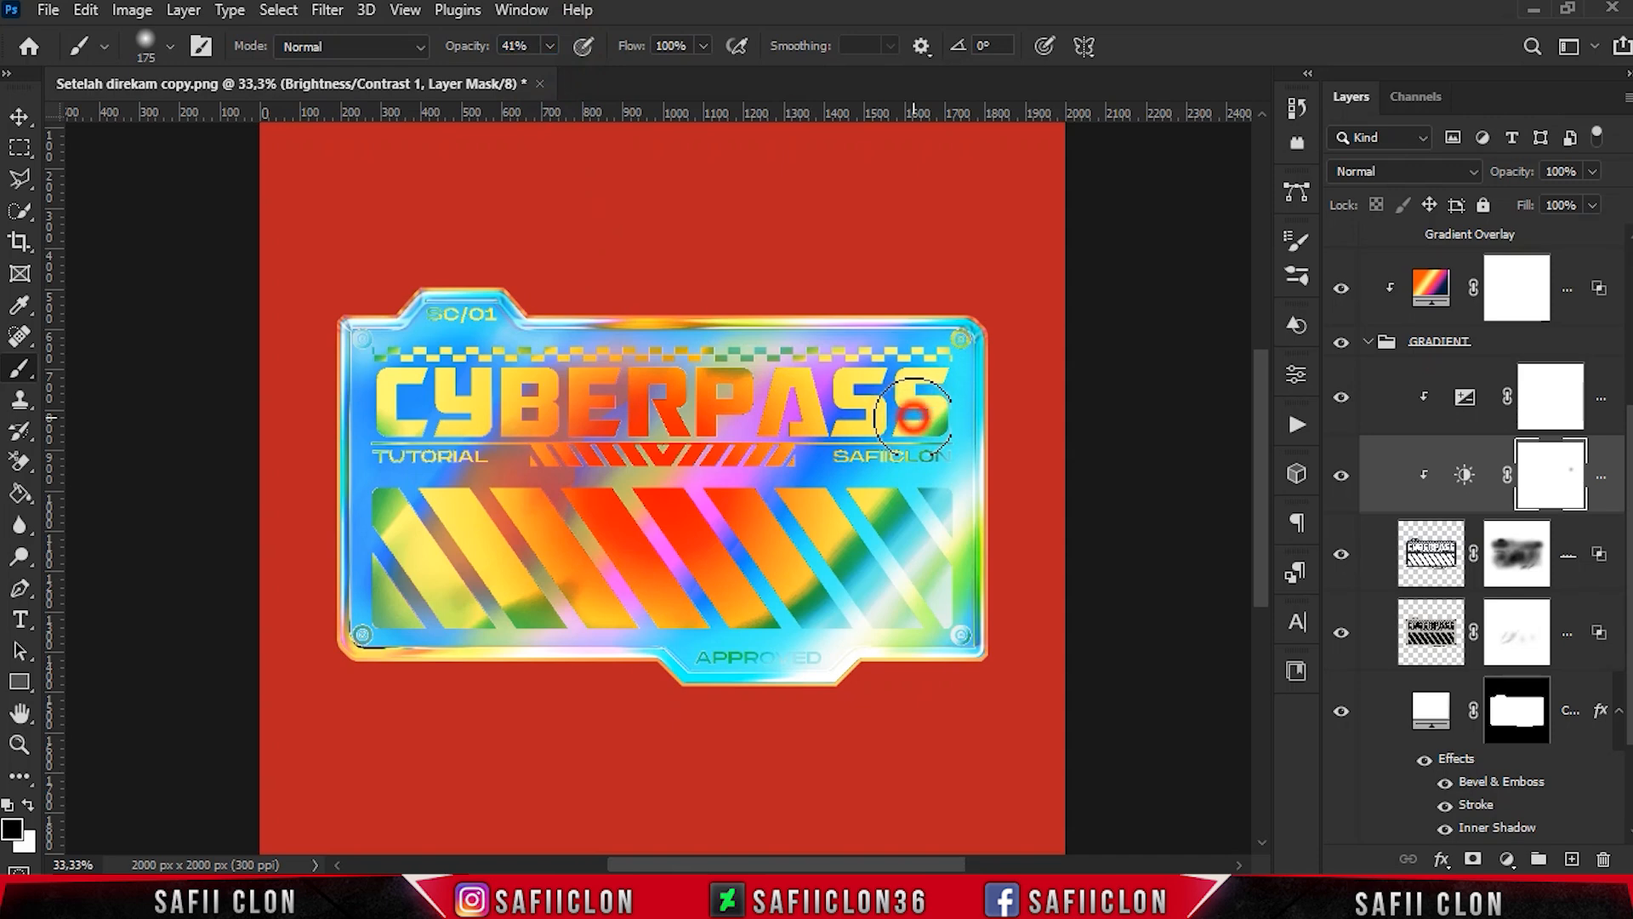
left_click(801, 402)
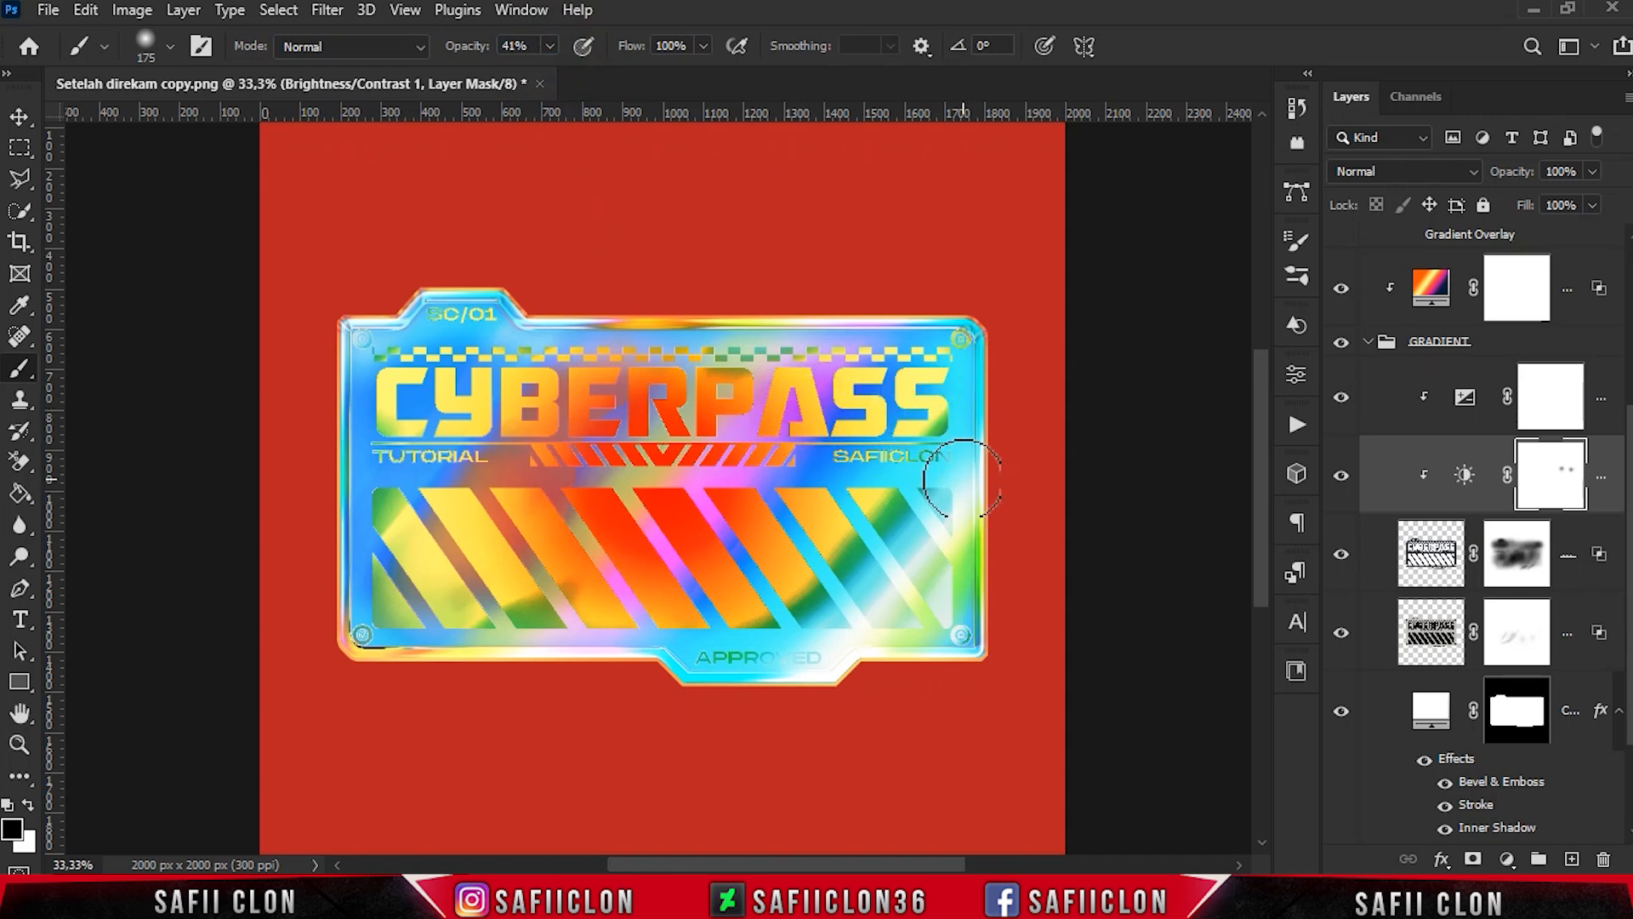
left_click(907, 465)
left_click(791, 656)
left_click(812, 658)
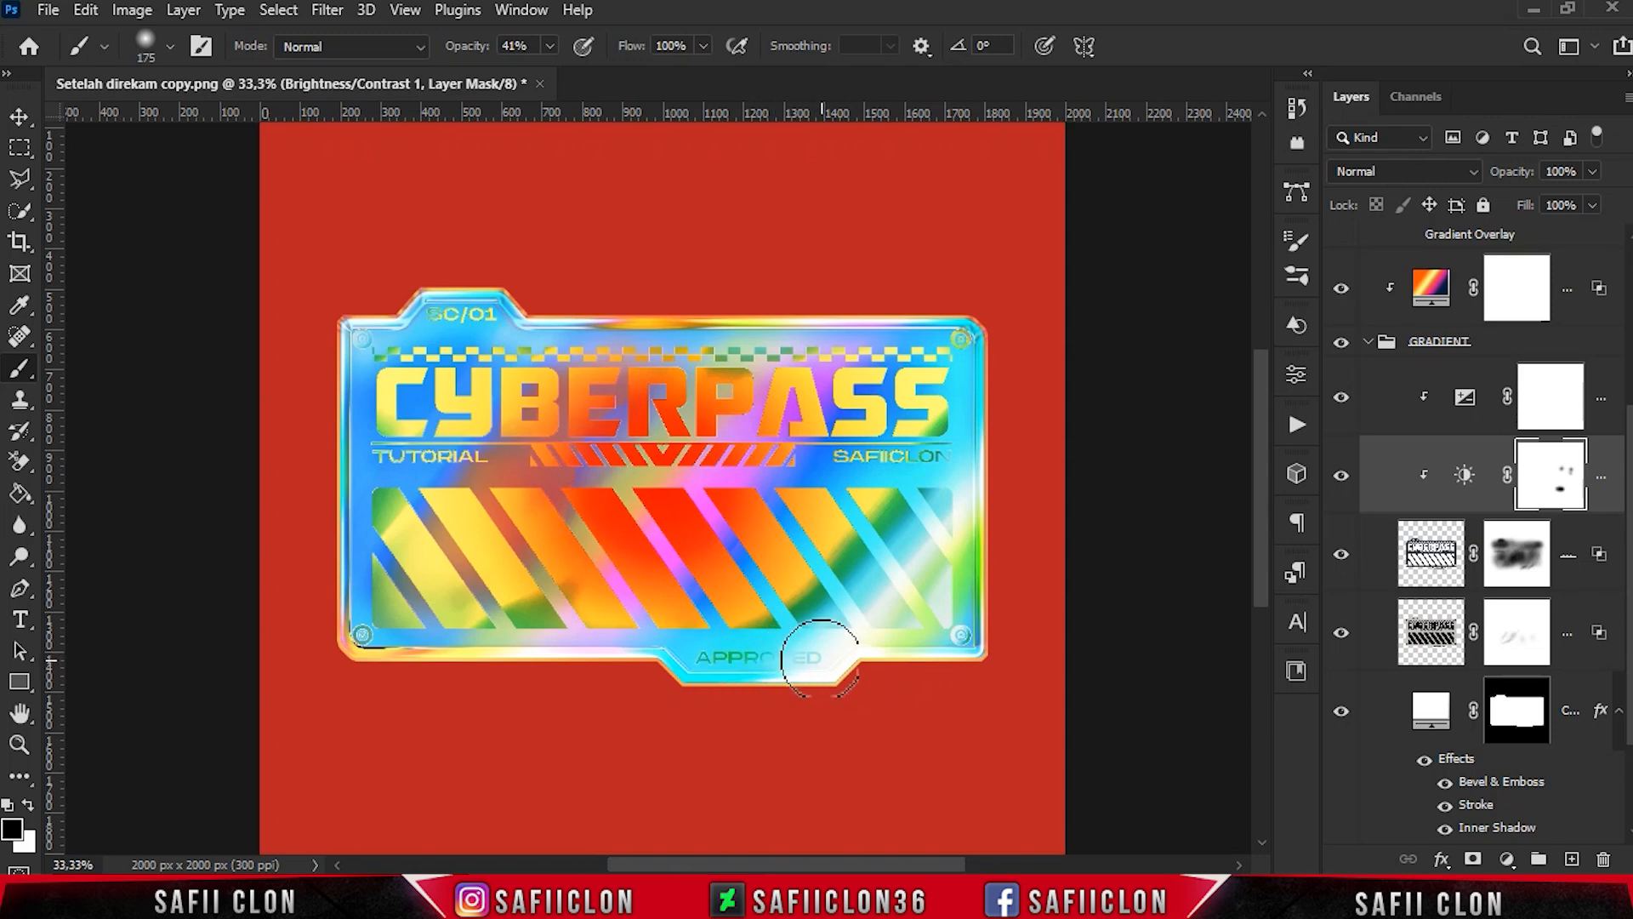
- Compare the sticker with the GRADIENT group's Exposure adjustment and the WHITE artwork layer each hidden and shown
left_click(1341, 400)
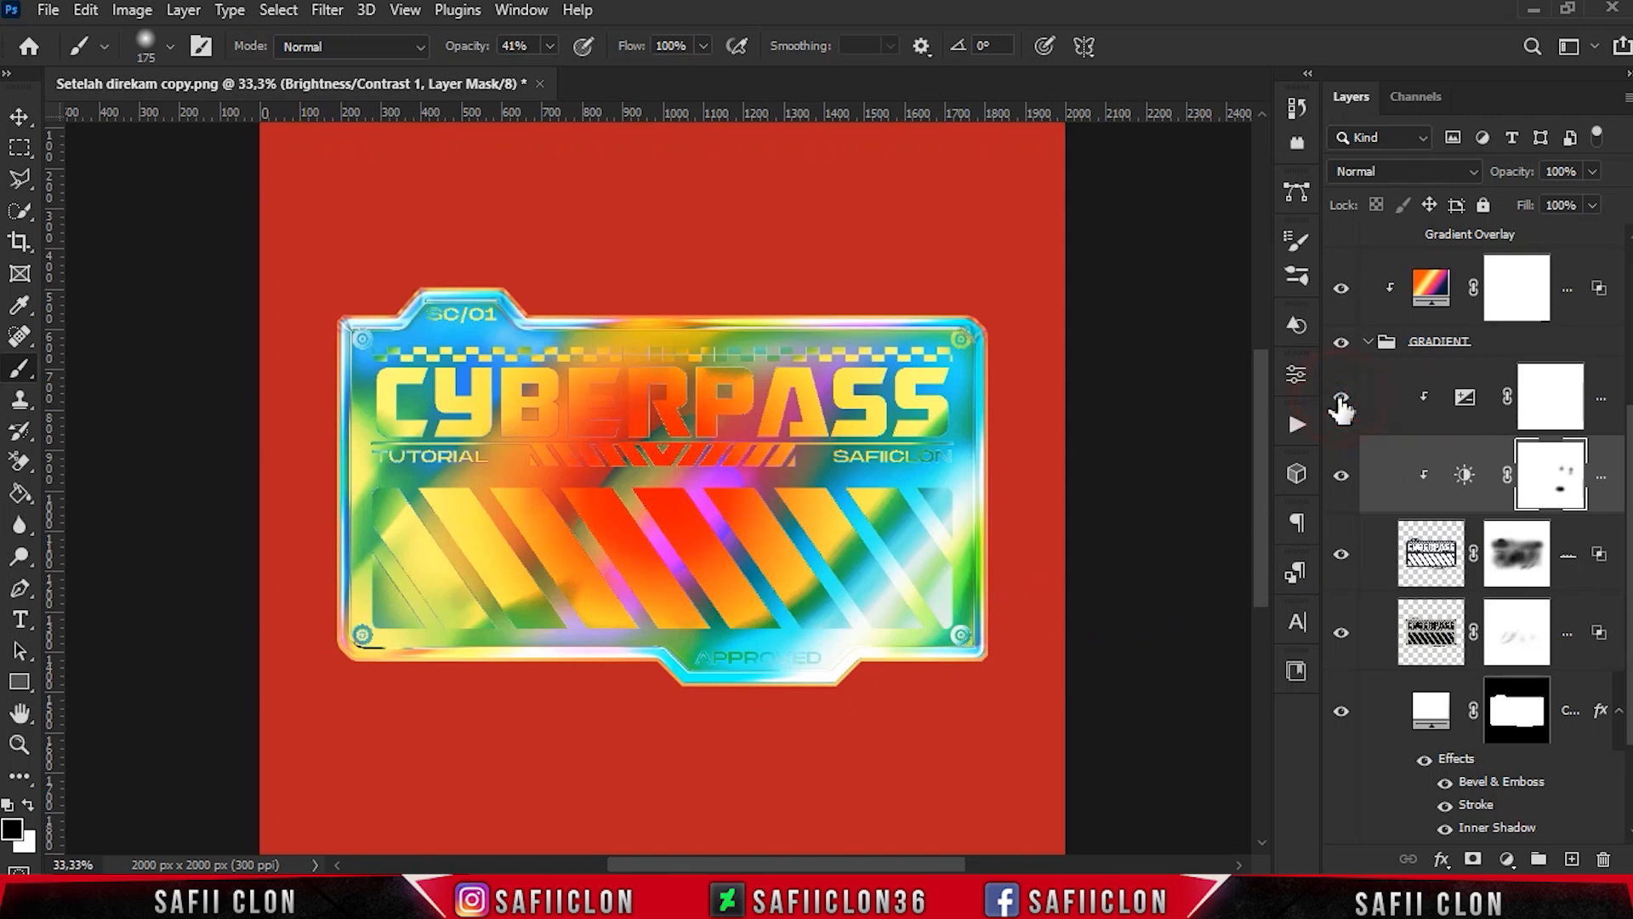
left_click(1342, 400)
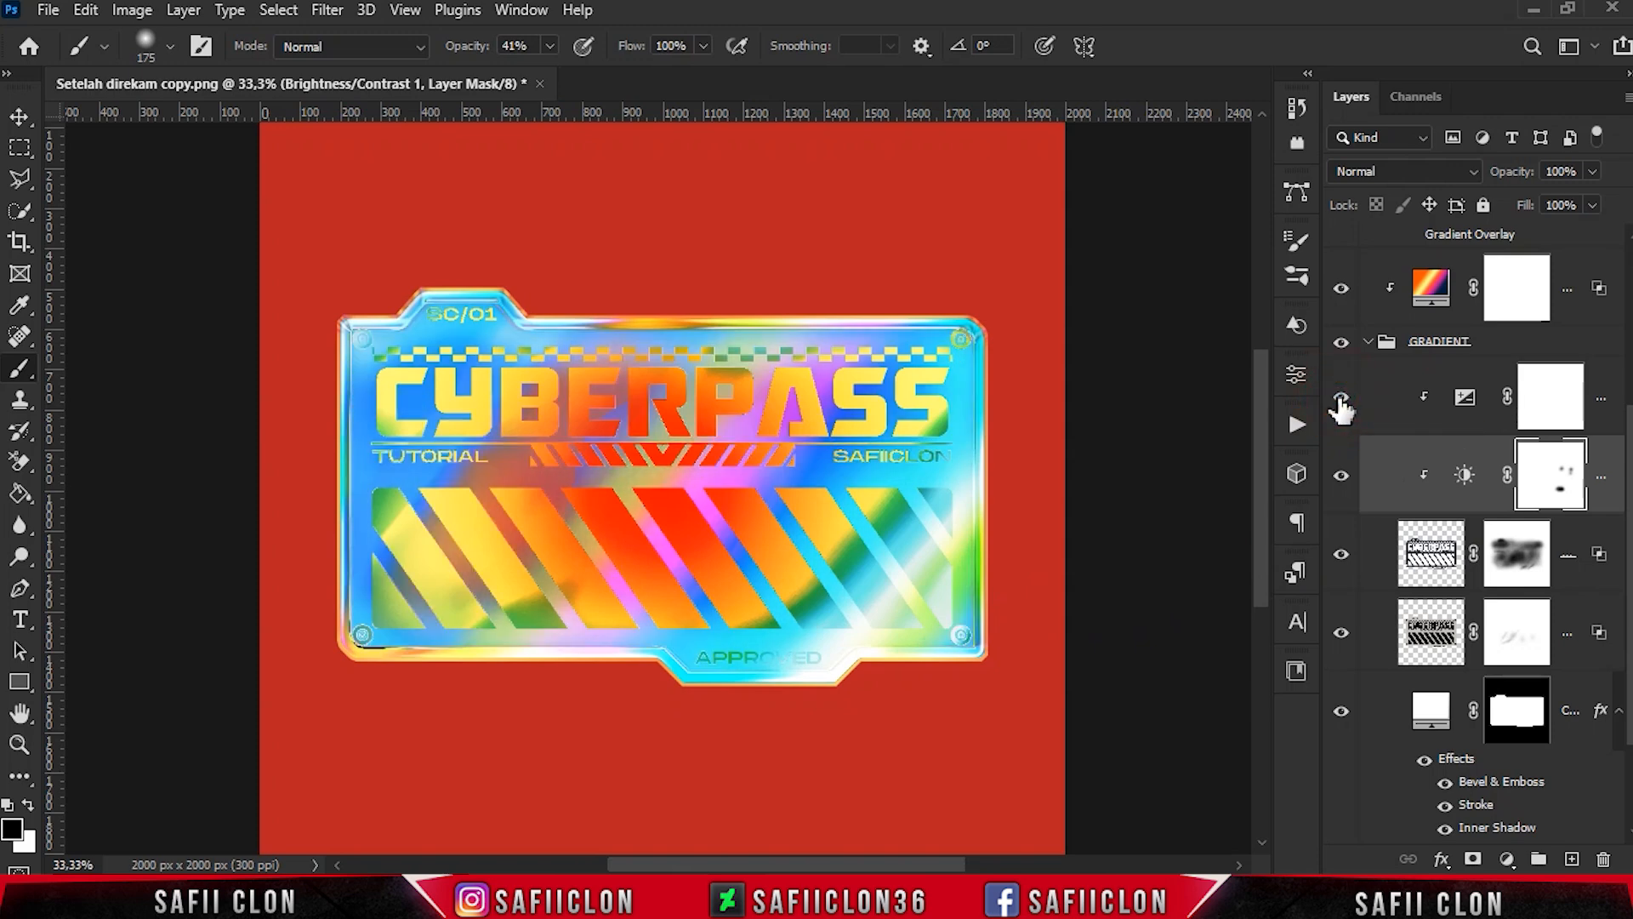
scroll(1382, 477, "down", 1)
left_click(1347, 516)
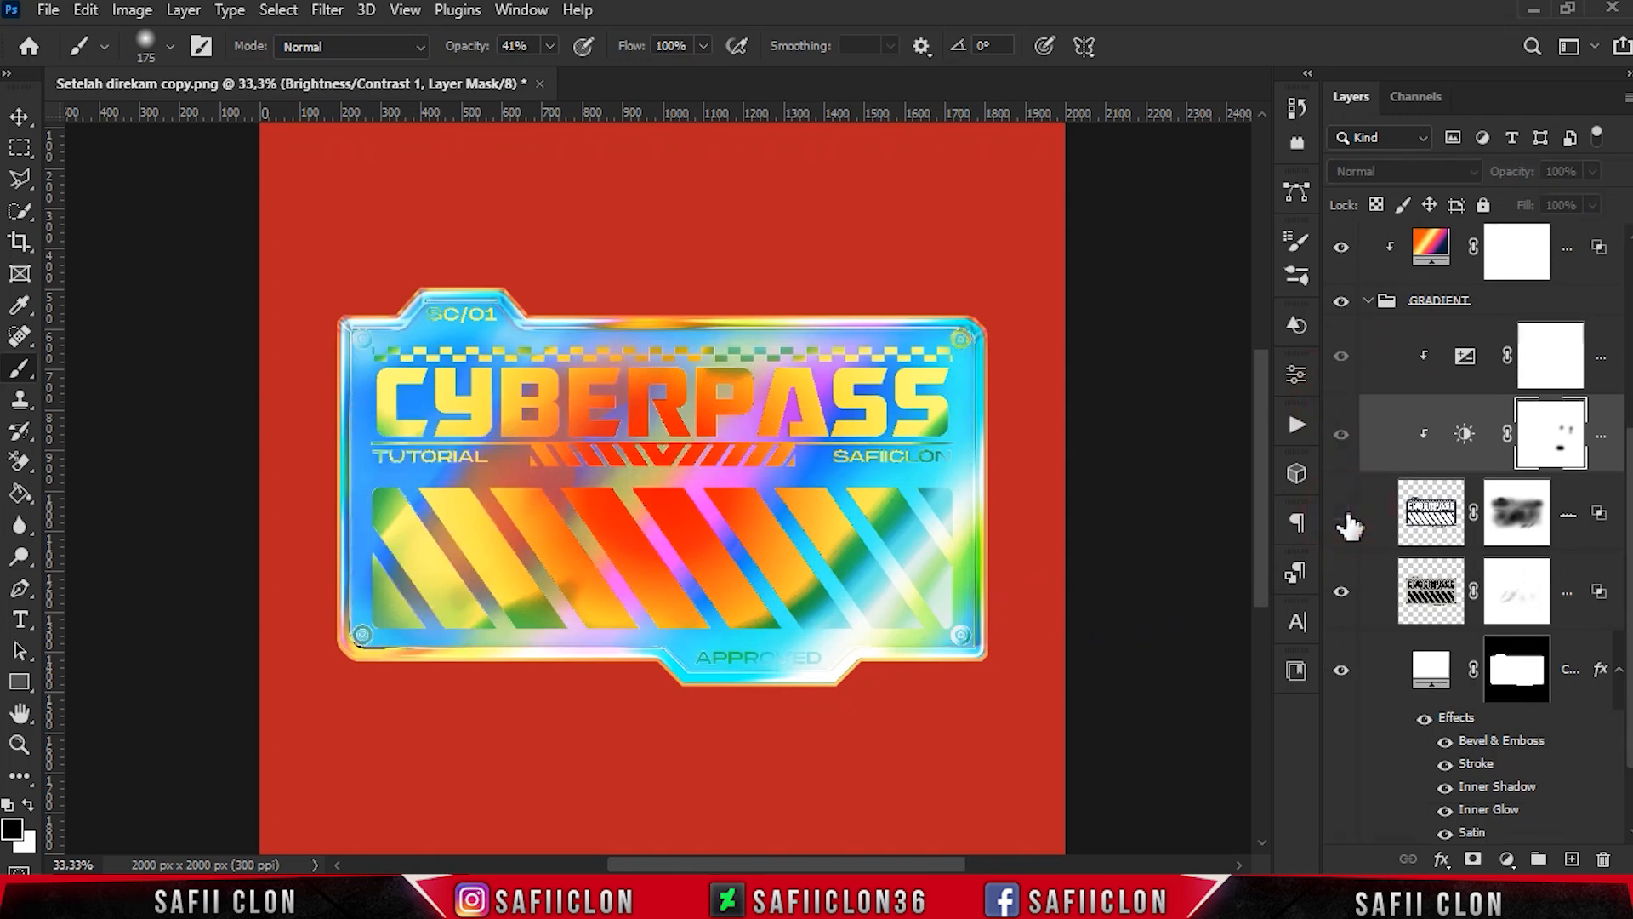
left_click(1344, 516)
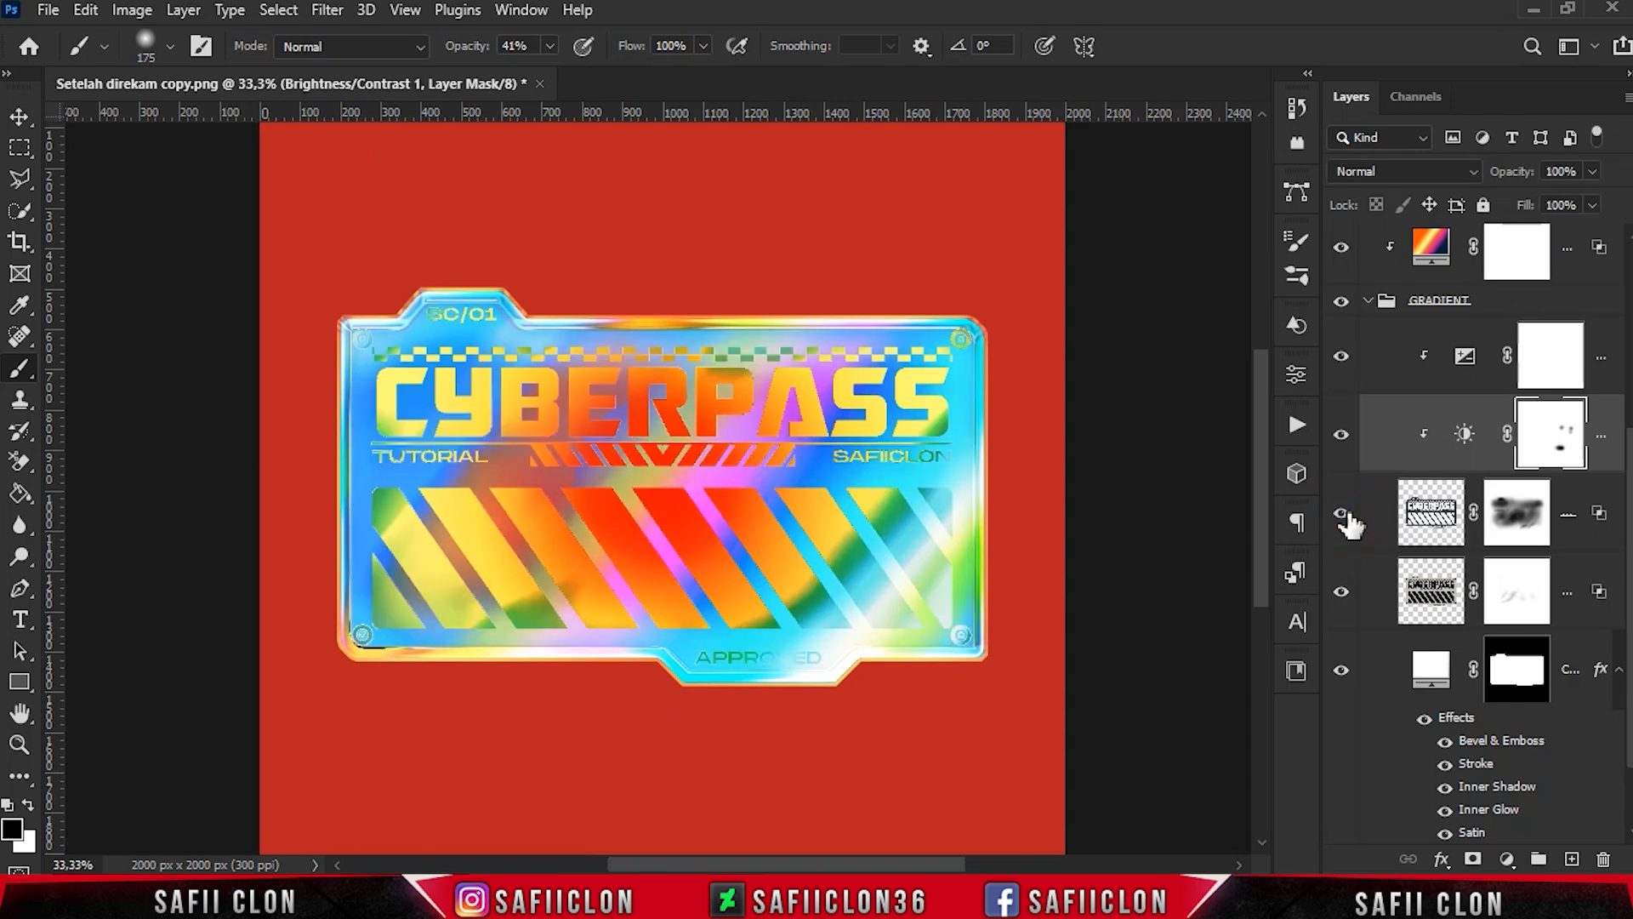
scroll(1533, 534, "up", 3)
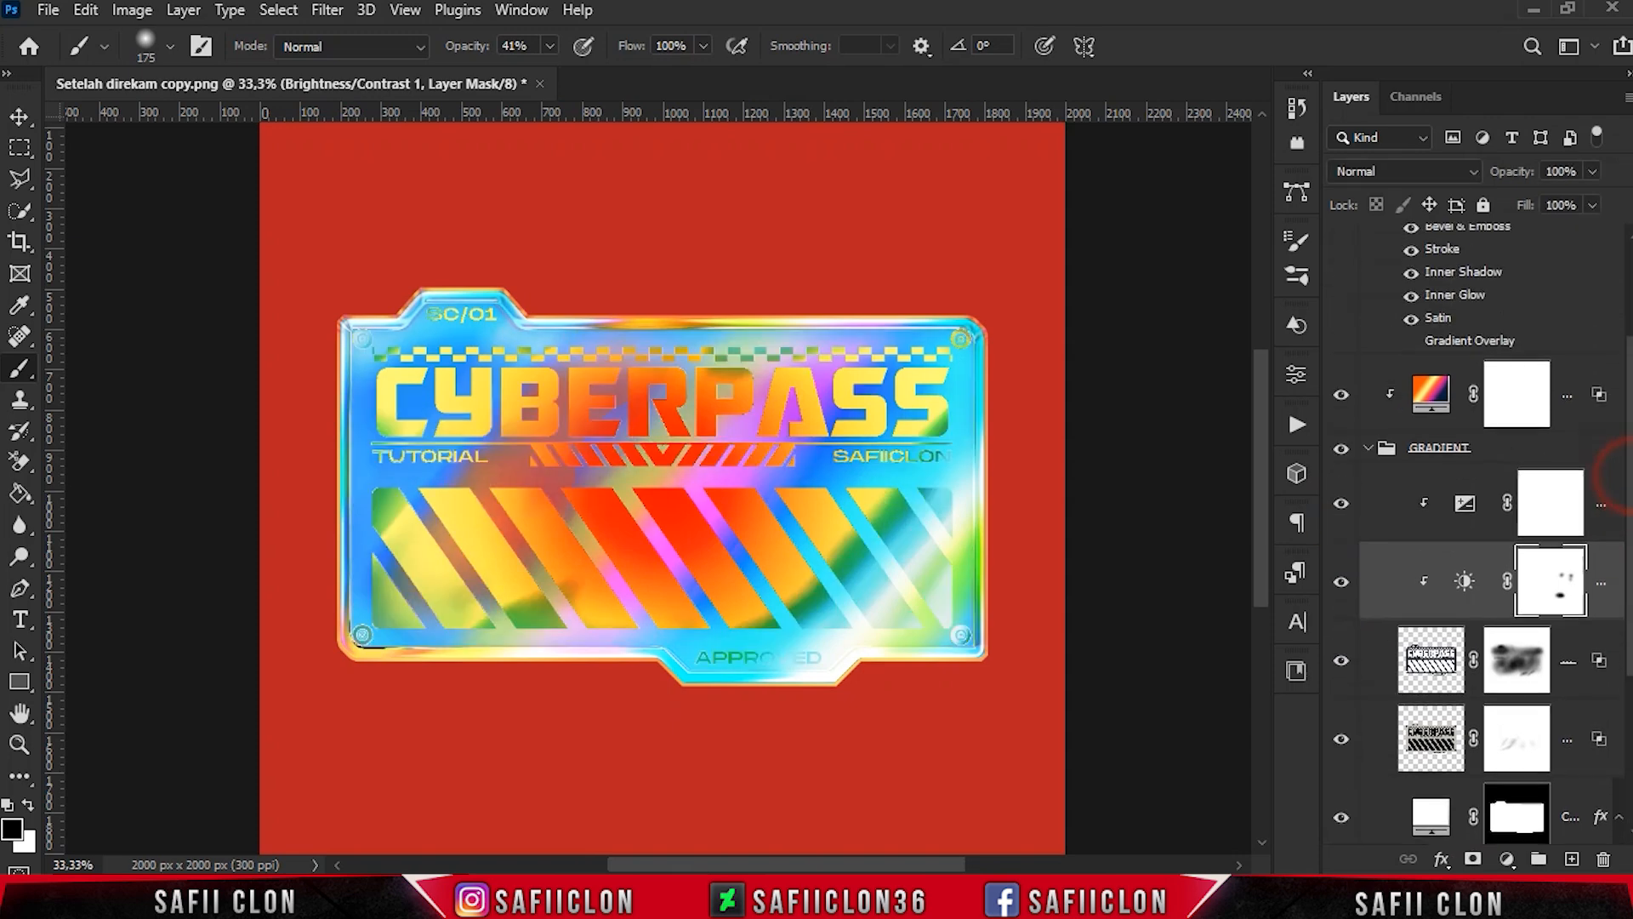
- Paint black on the WHITE layer's mask over the APPROVED label, reducing the brush size to 90 for its last letters
scroll(1534, 534, "down", 3)
left_click(1534, 534)
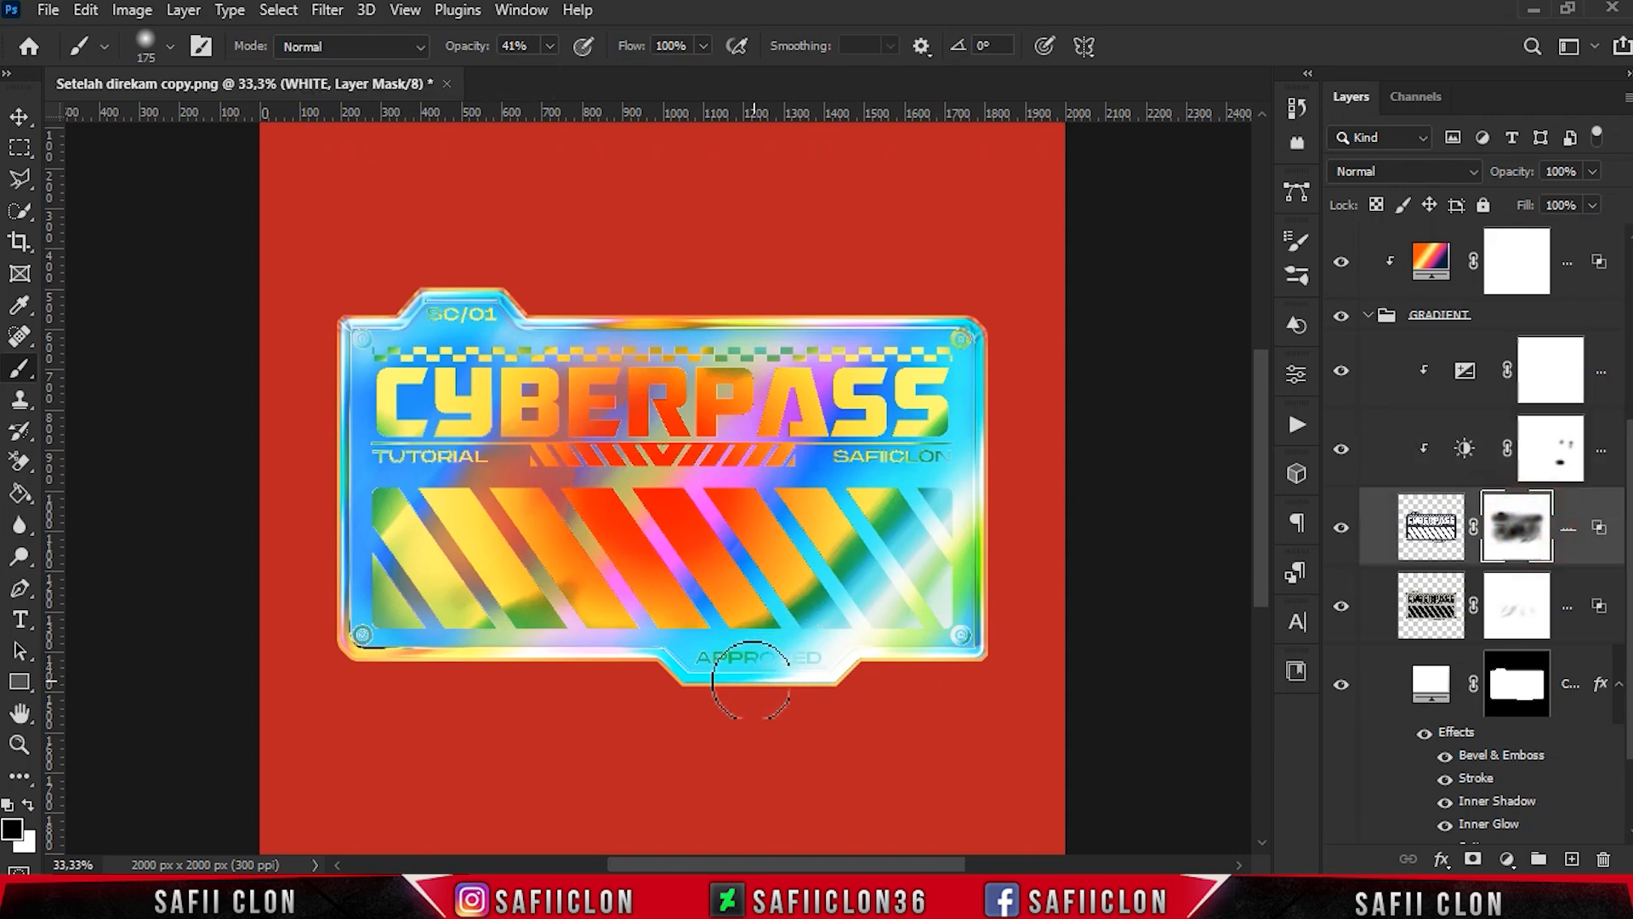
key("[")
left_click_drag(727, 662, 748, 661)
left_click(717, 652)
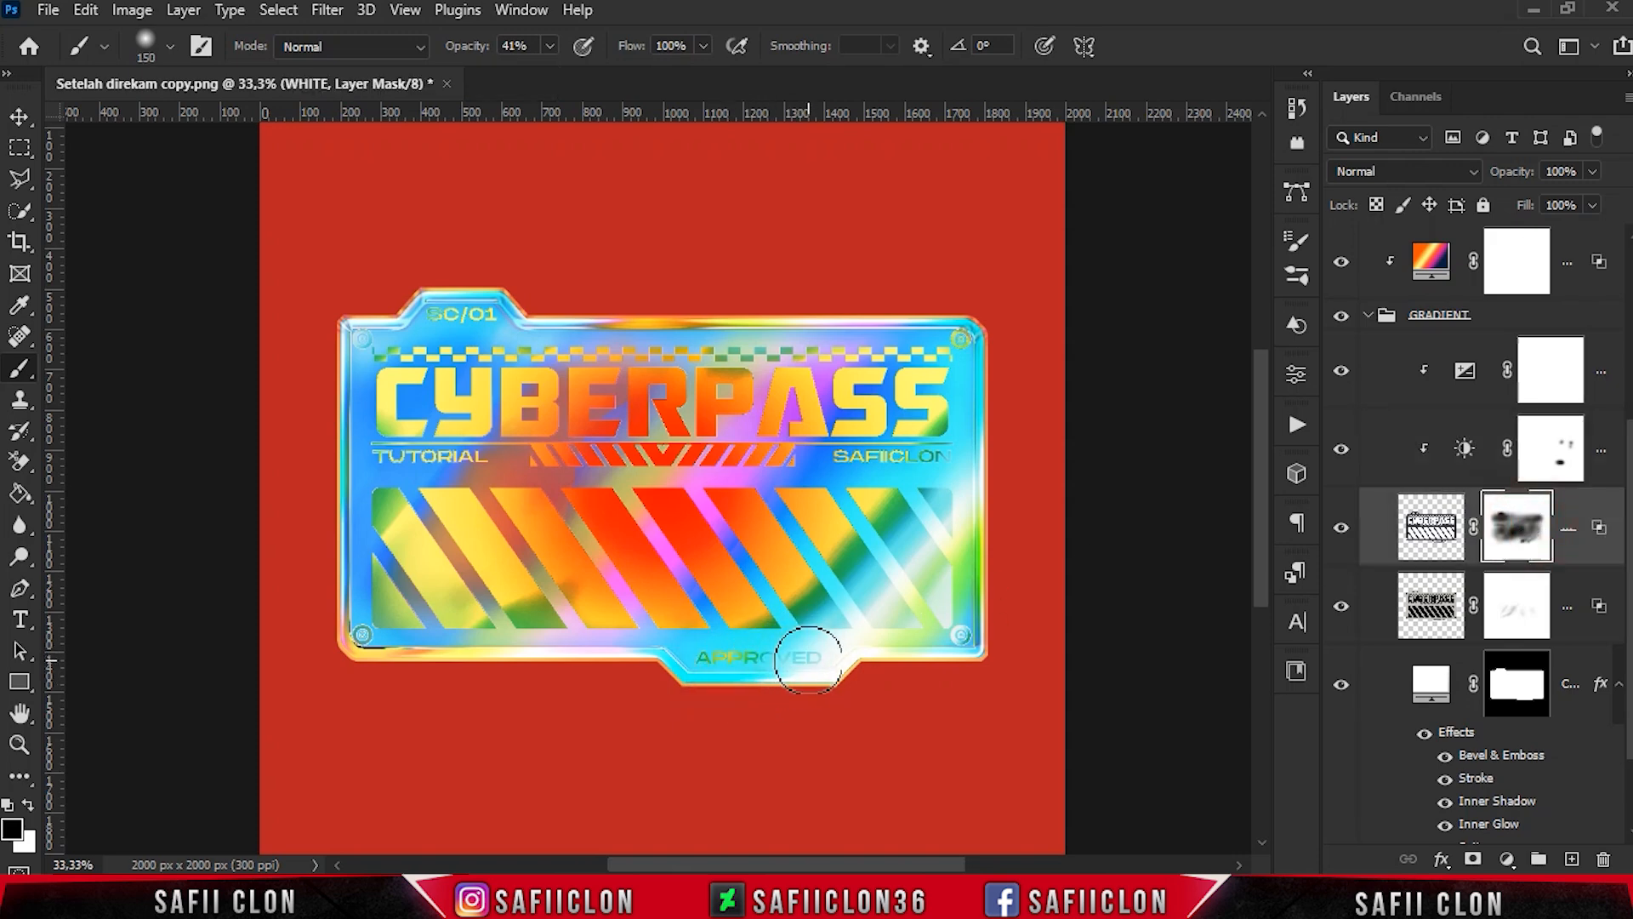
key("[")
key("[")
key("[")
left_click(783, 661)
left_click_drag(793, 644, 772, 645)
left_click(791, 642)
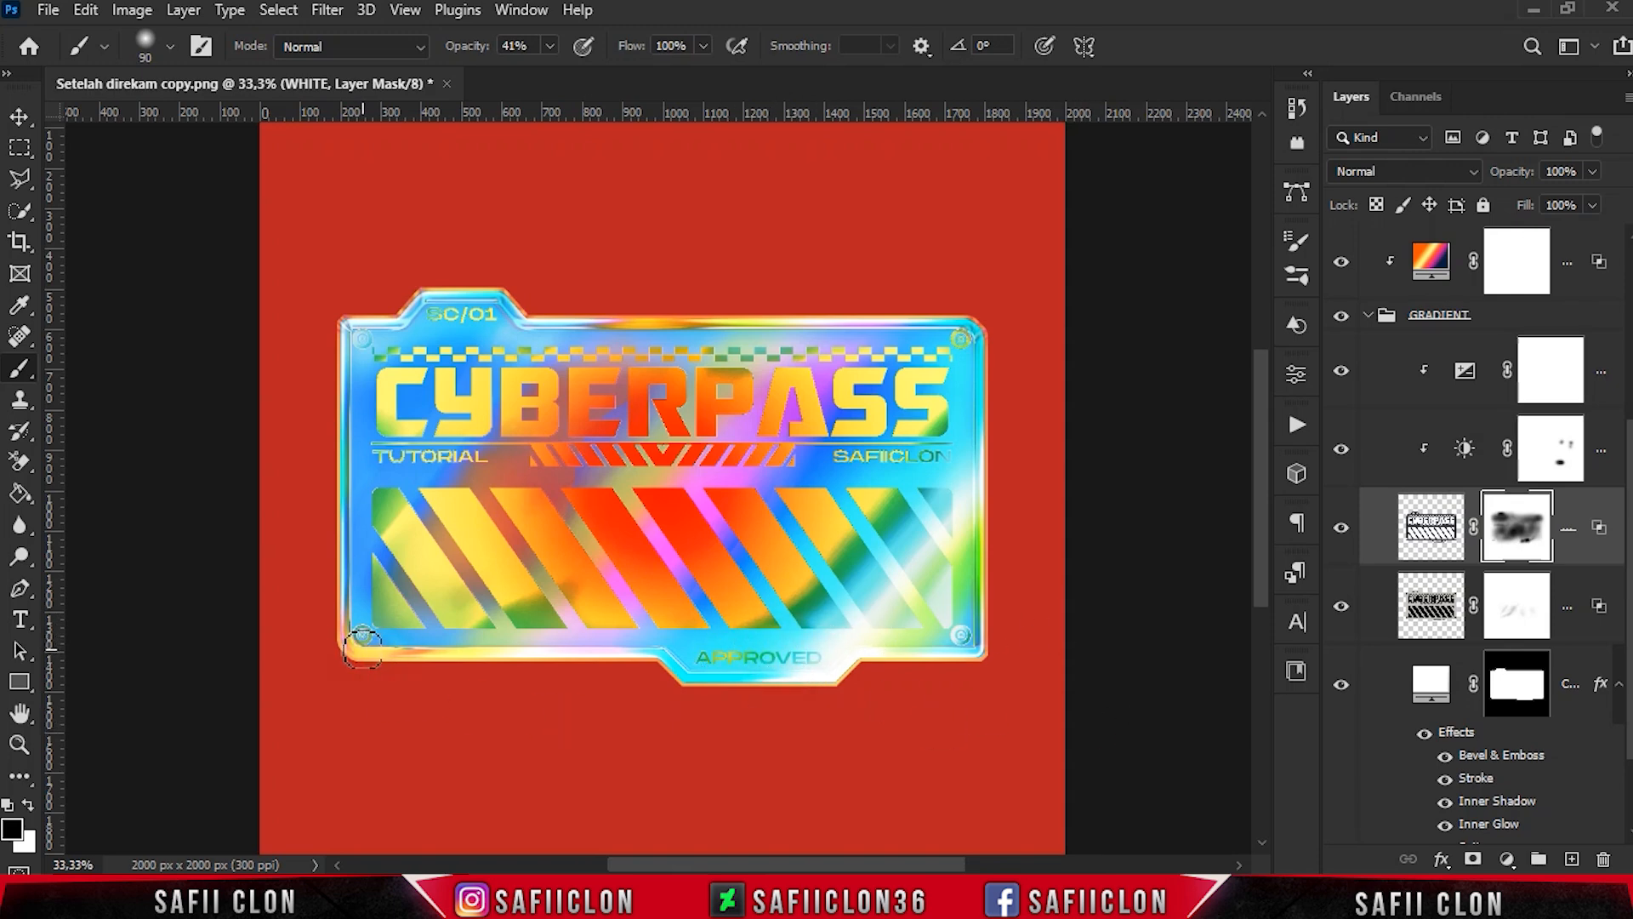
- Inspect the retouched sticker and its APPROVED label at different magnifications, ending with the whole canvas in view
key("ctrl+minus")
key("ctrl+plus")
key("ctrl+plus")
key("ctrl+minus")
key("ctrl+plus")
key("ctrl+plus")
key("ctrl+minus")
key("ctrl+minus")
key("ctrl+plus")
key("ctrl+plus")
key("ctrl+minus")
key("ctrl+minus")
key("ctrl+minus")
key("ctrl+plus")
key("ctrl+plus")
key("ctrl+minus")
key("ctrl+minus")
key("ctrl+minus")
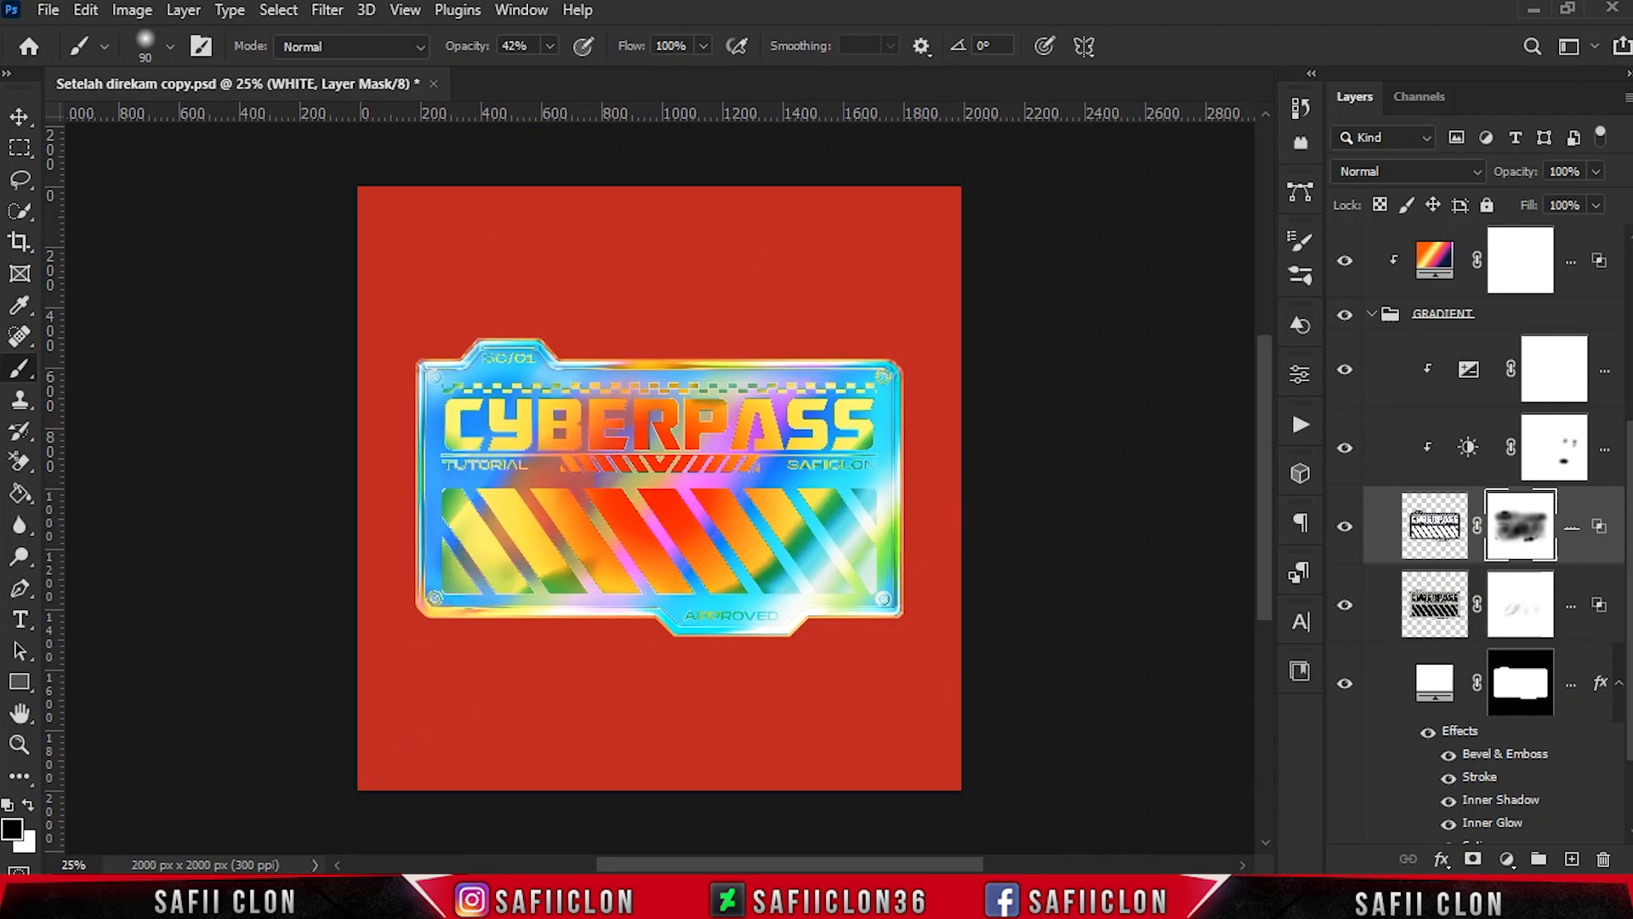
- Open the Gradient Editor for the Gradient Fill 1 layer and bring the custom gradient presets into view
scroll(1476, 528, "up", 3)
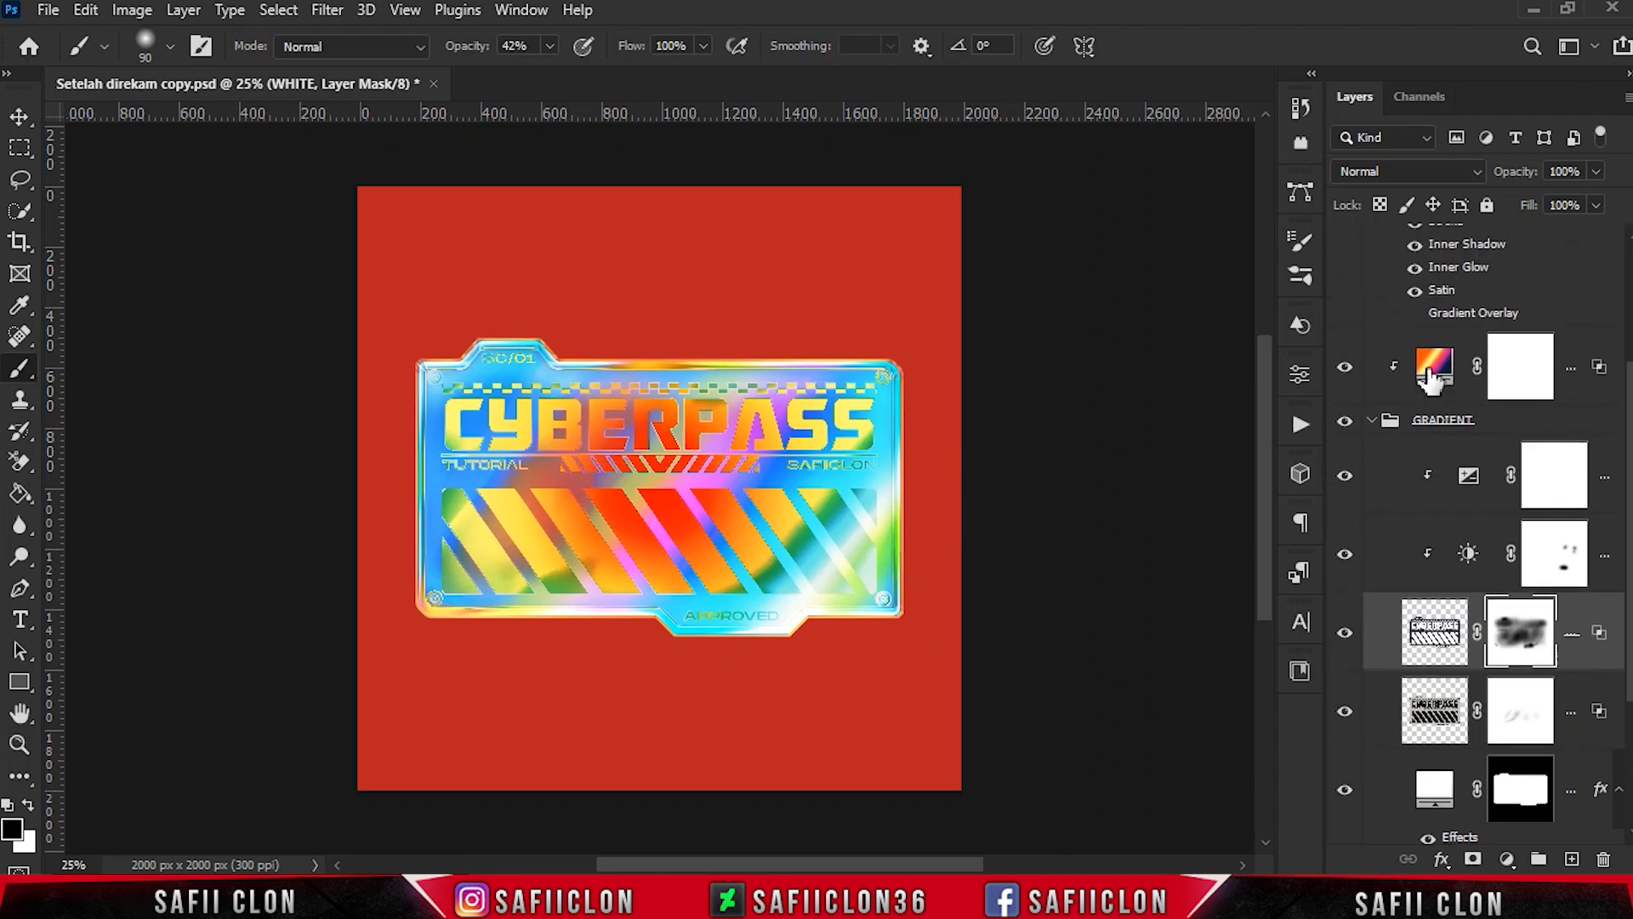
left_click(1434, 367)
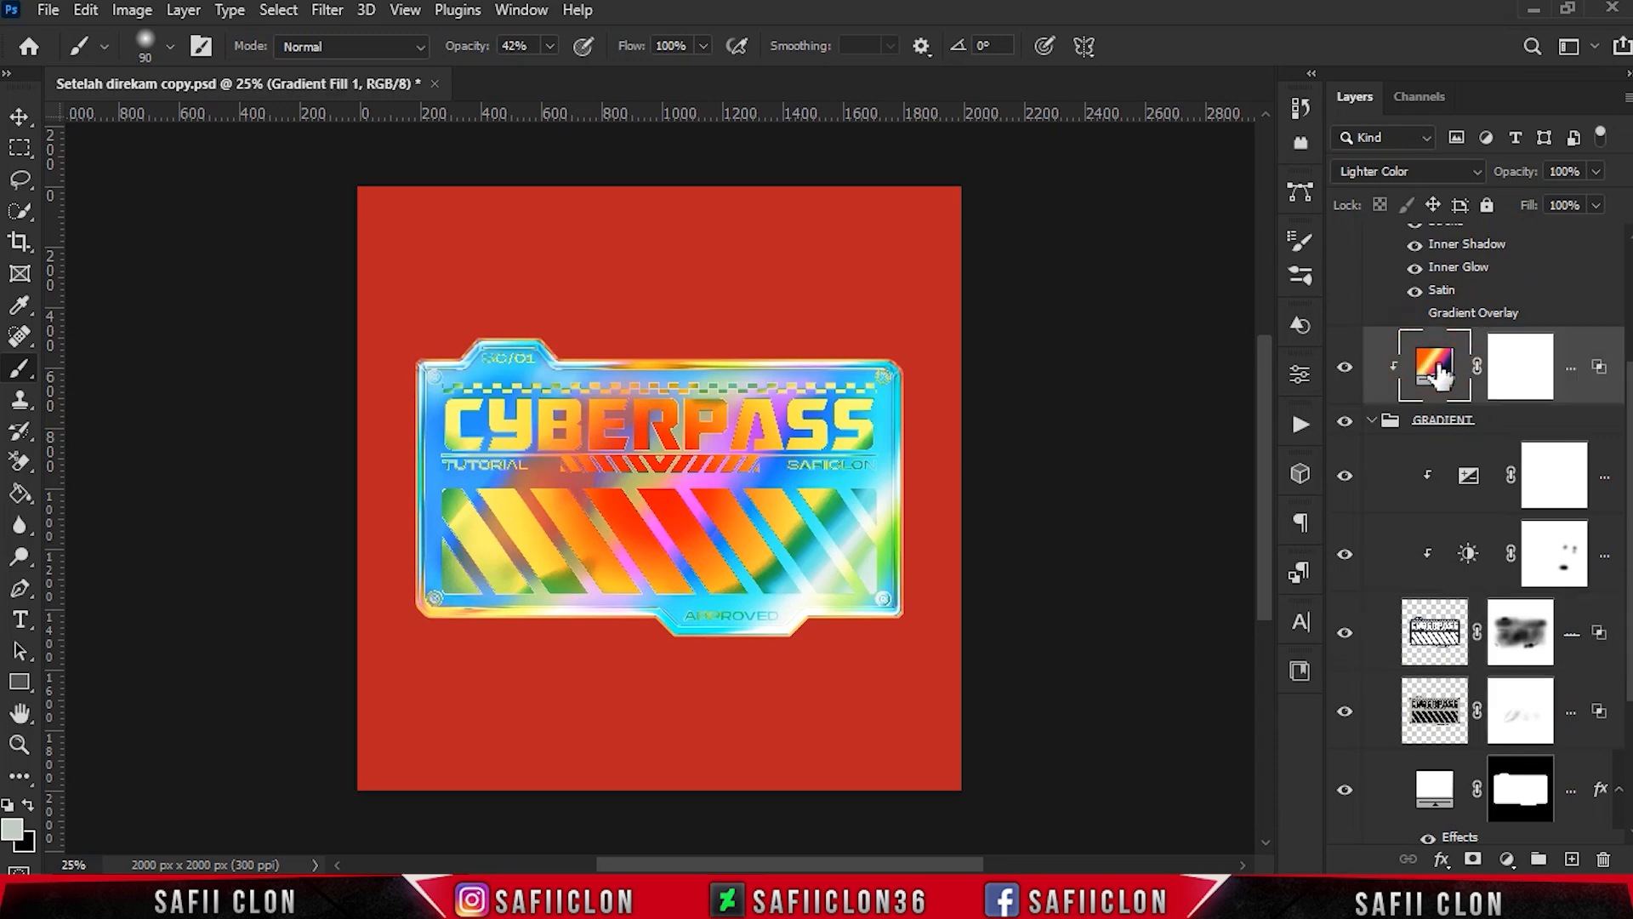
double_click(1436, 368)
left_click(1352, 413)
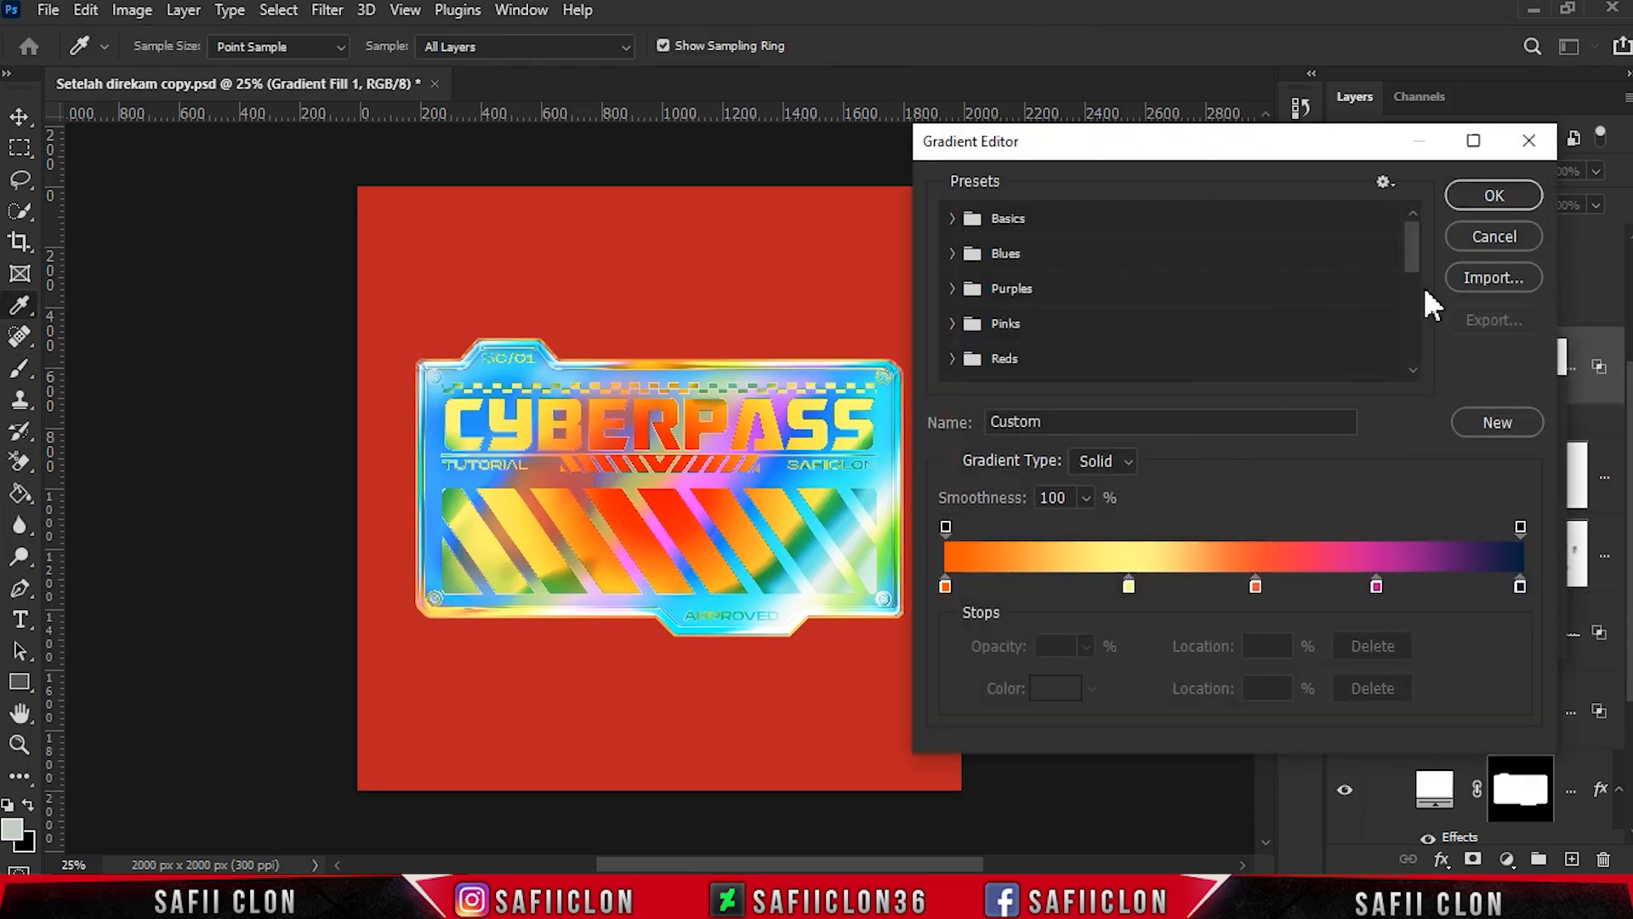
left_click_drag(1417, 245, 1433, 357)
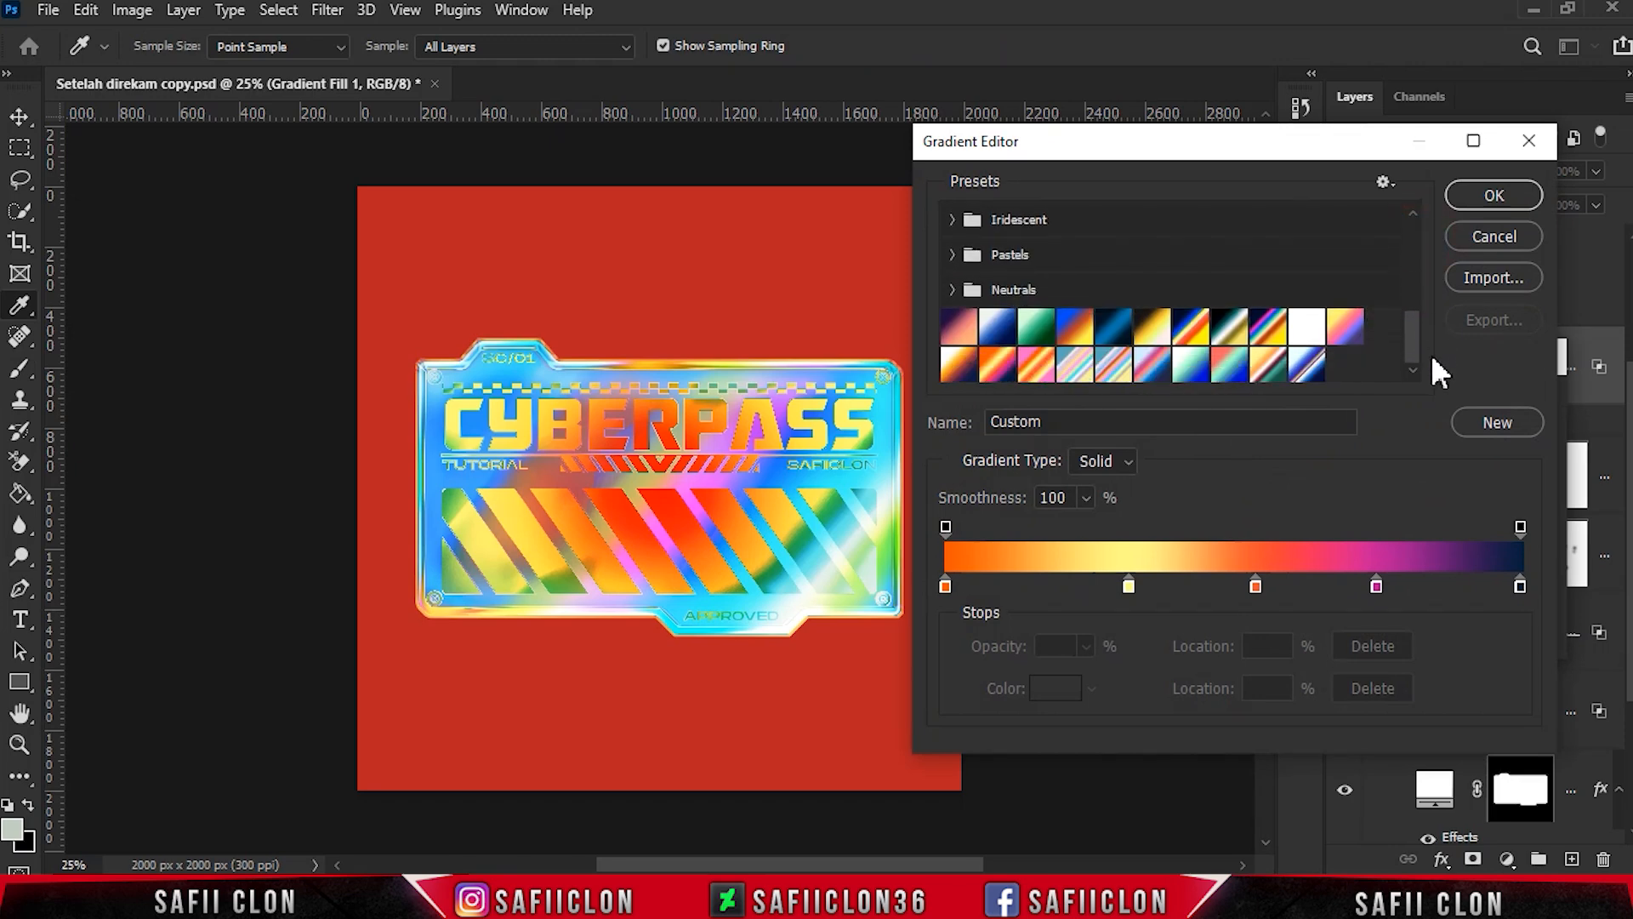
- Apply the yellow, orange, white, maroon and teal custom preset to the Gradient Fill 1 layer after trying the blue and peach preset
left_click(1276, 373)
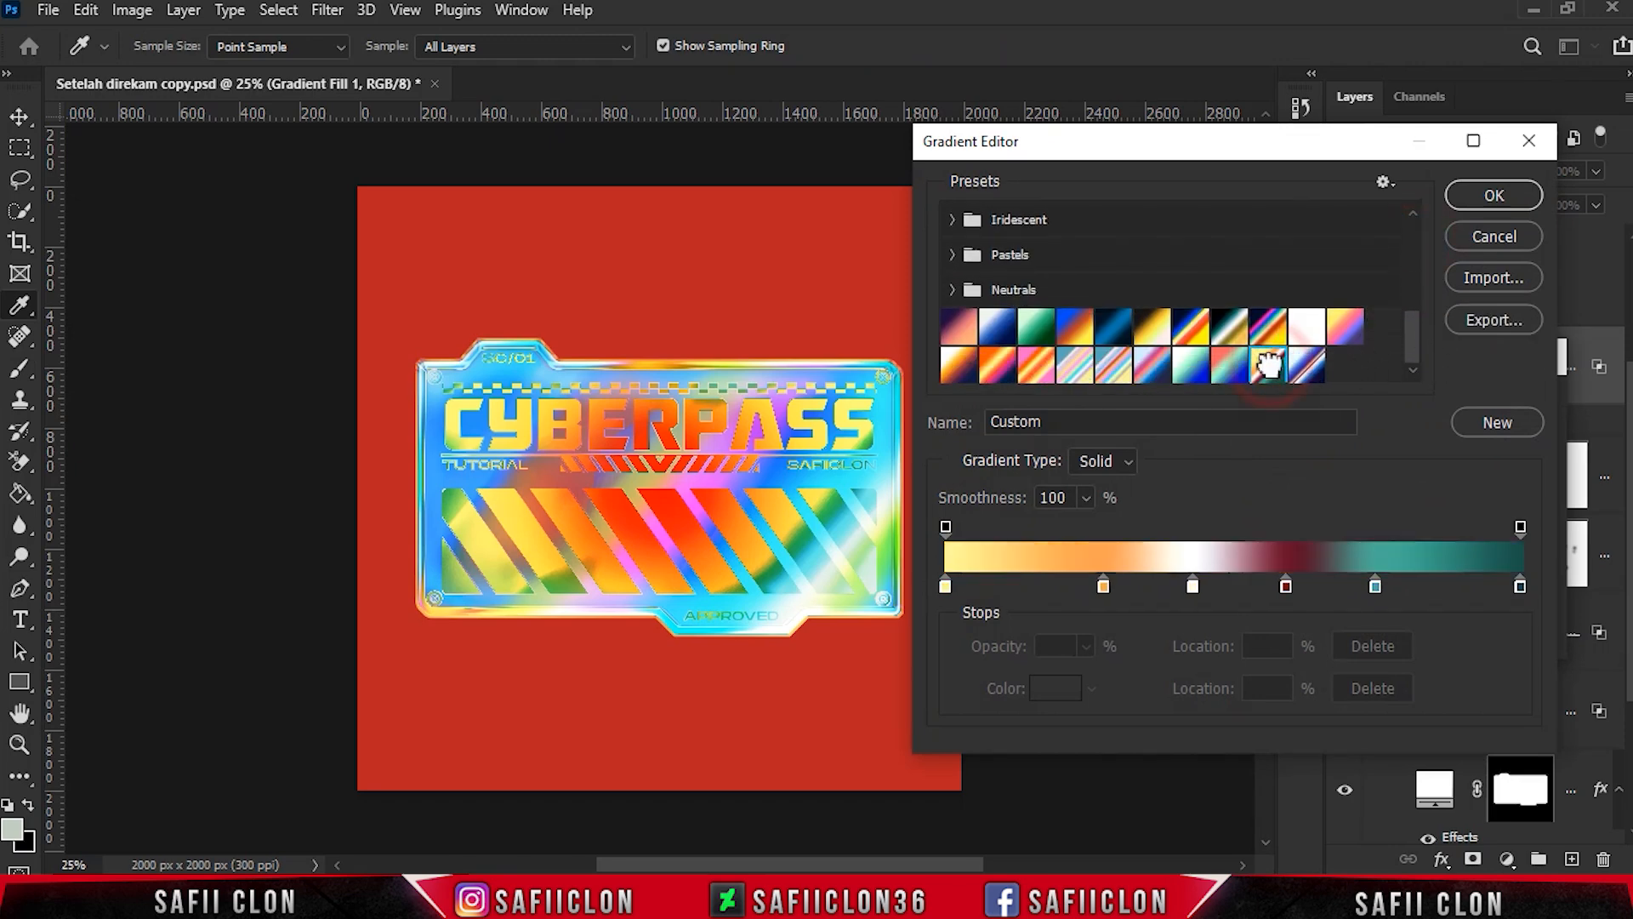
left_click(1297, 362)
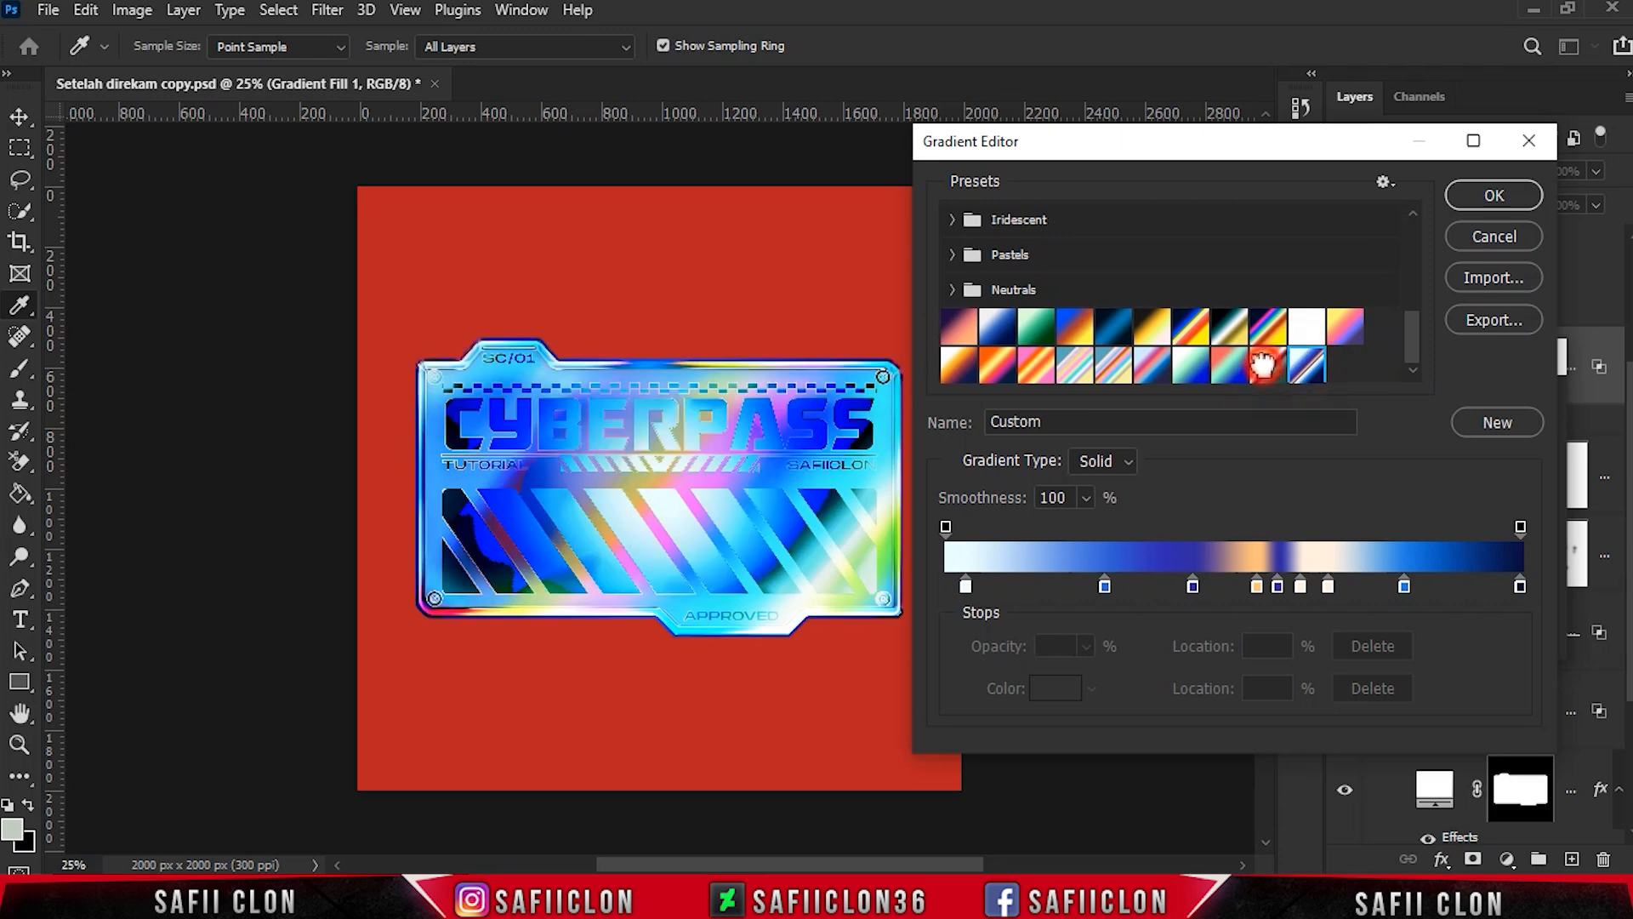
left_click(1267, 370)
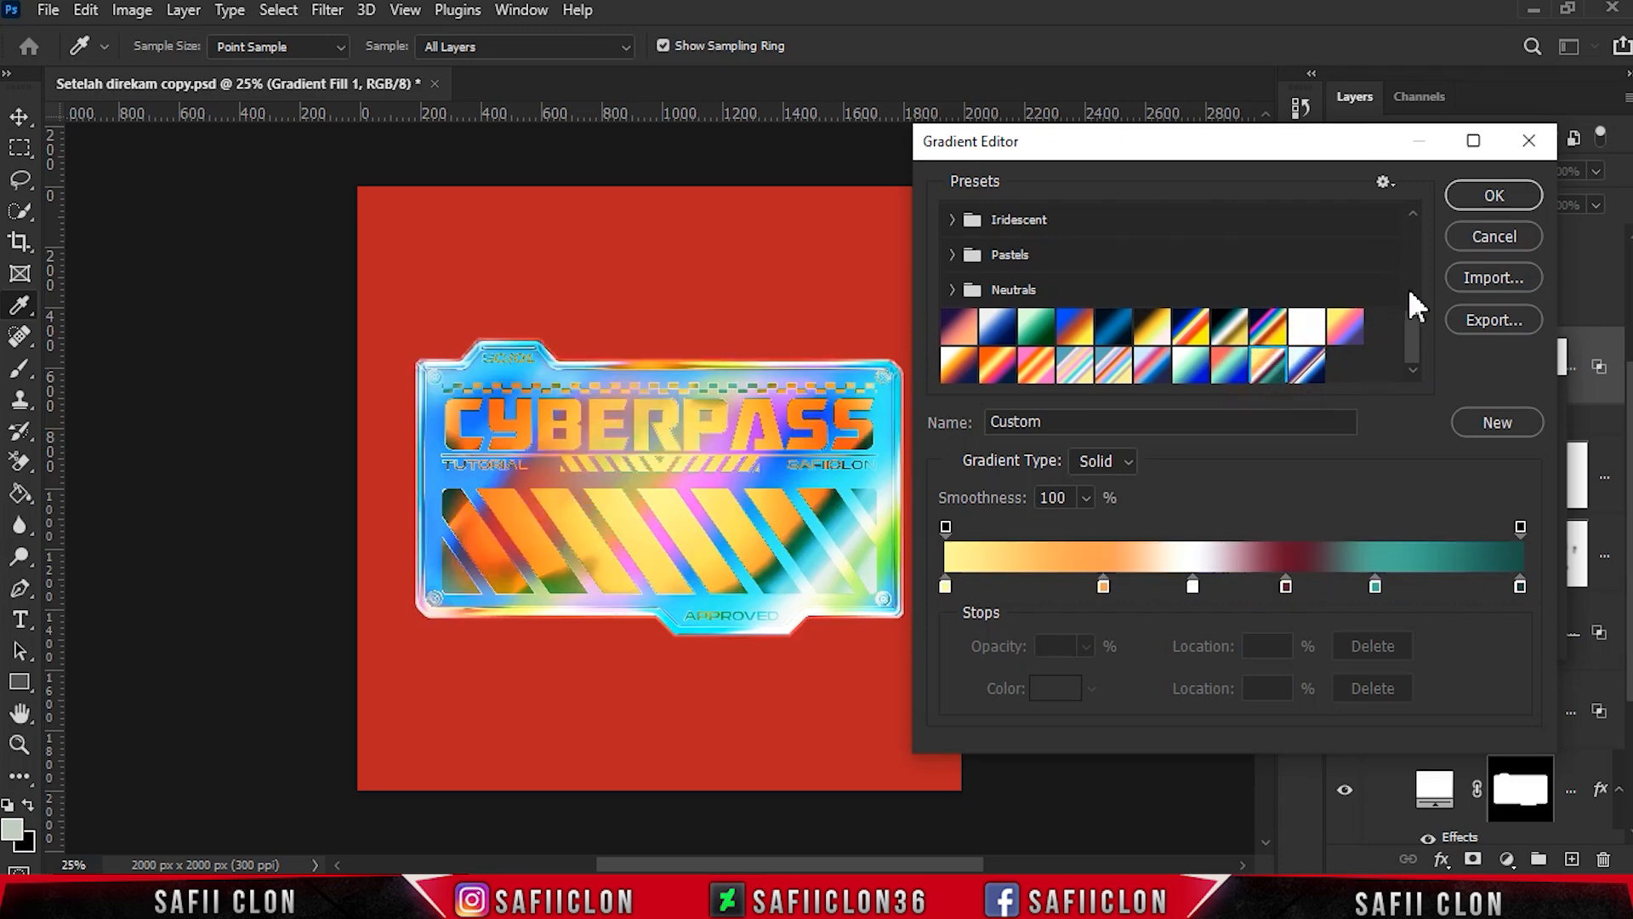
left_click(1492, 196)
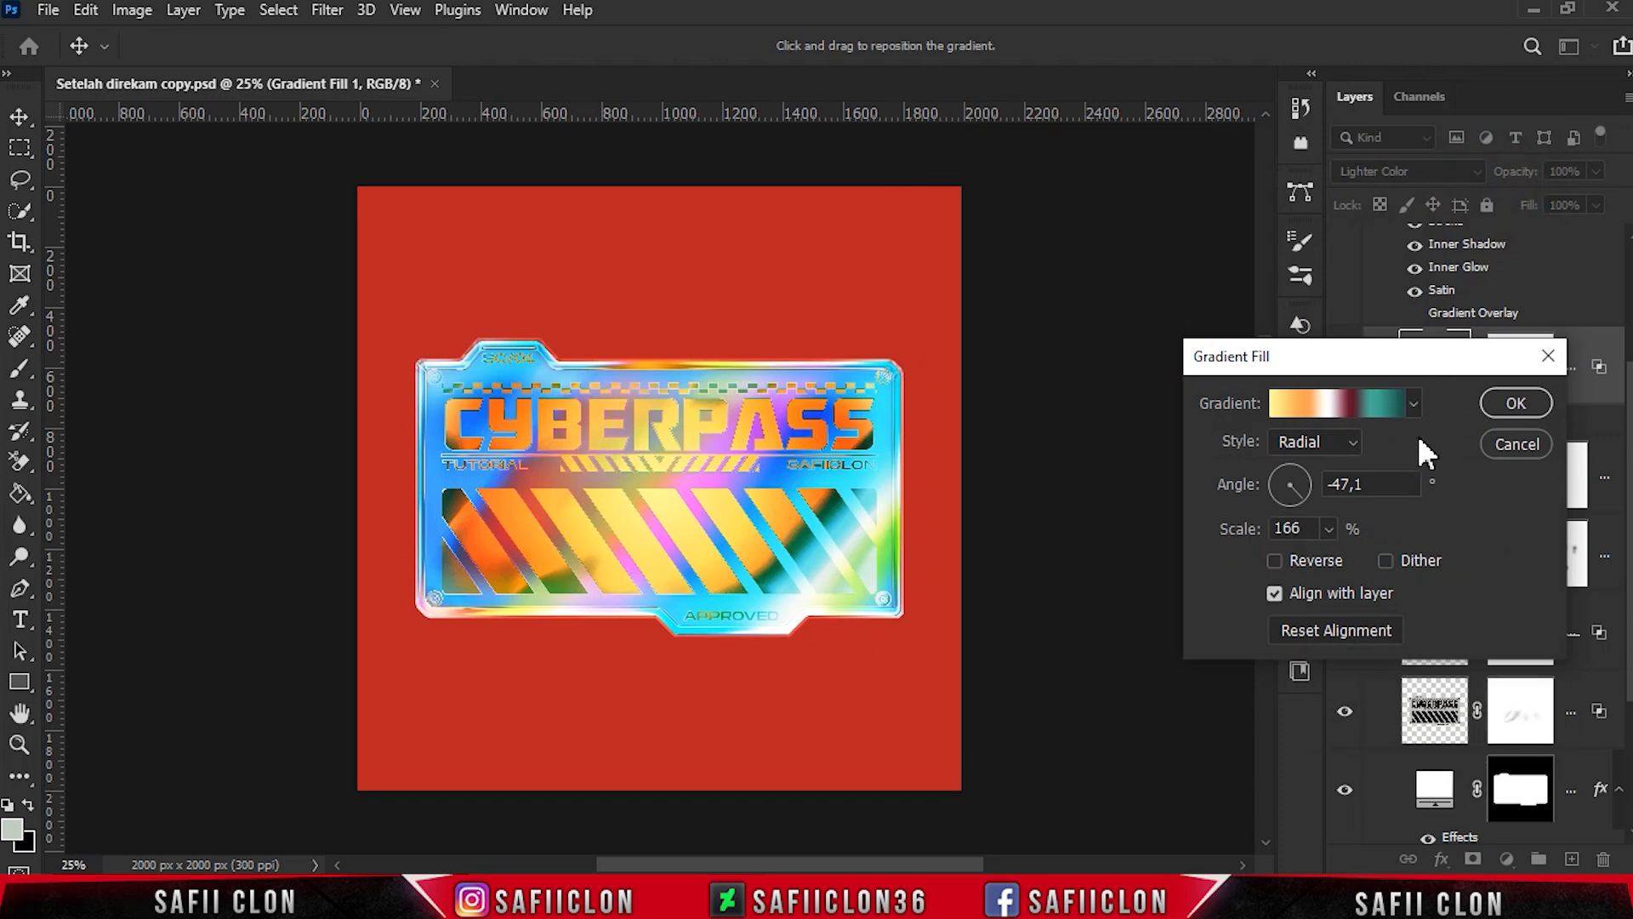
left_click(1517, 405)
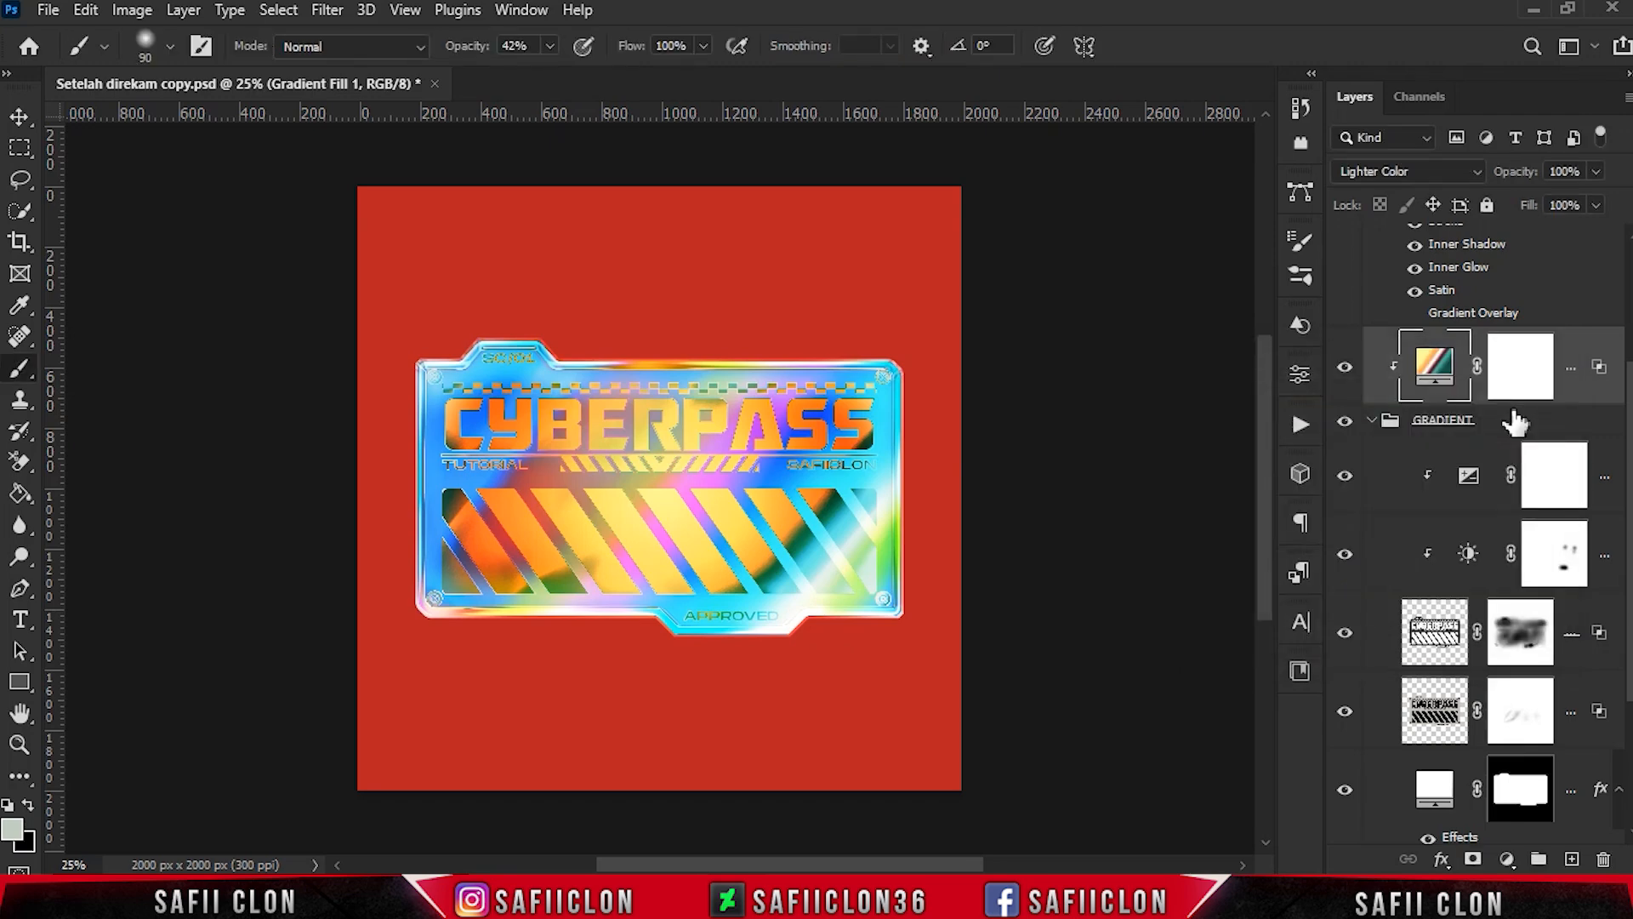
- Change the Color Fill 2 layer's Gradient Overlay to the custom preset of white, blue, peach and navy bands
scroll(1616, 446, "down", 3)
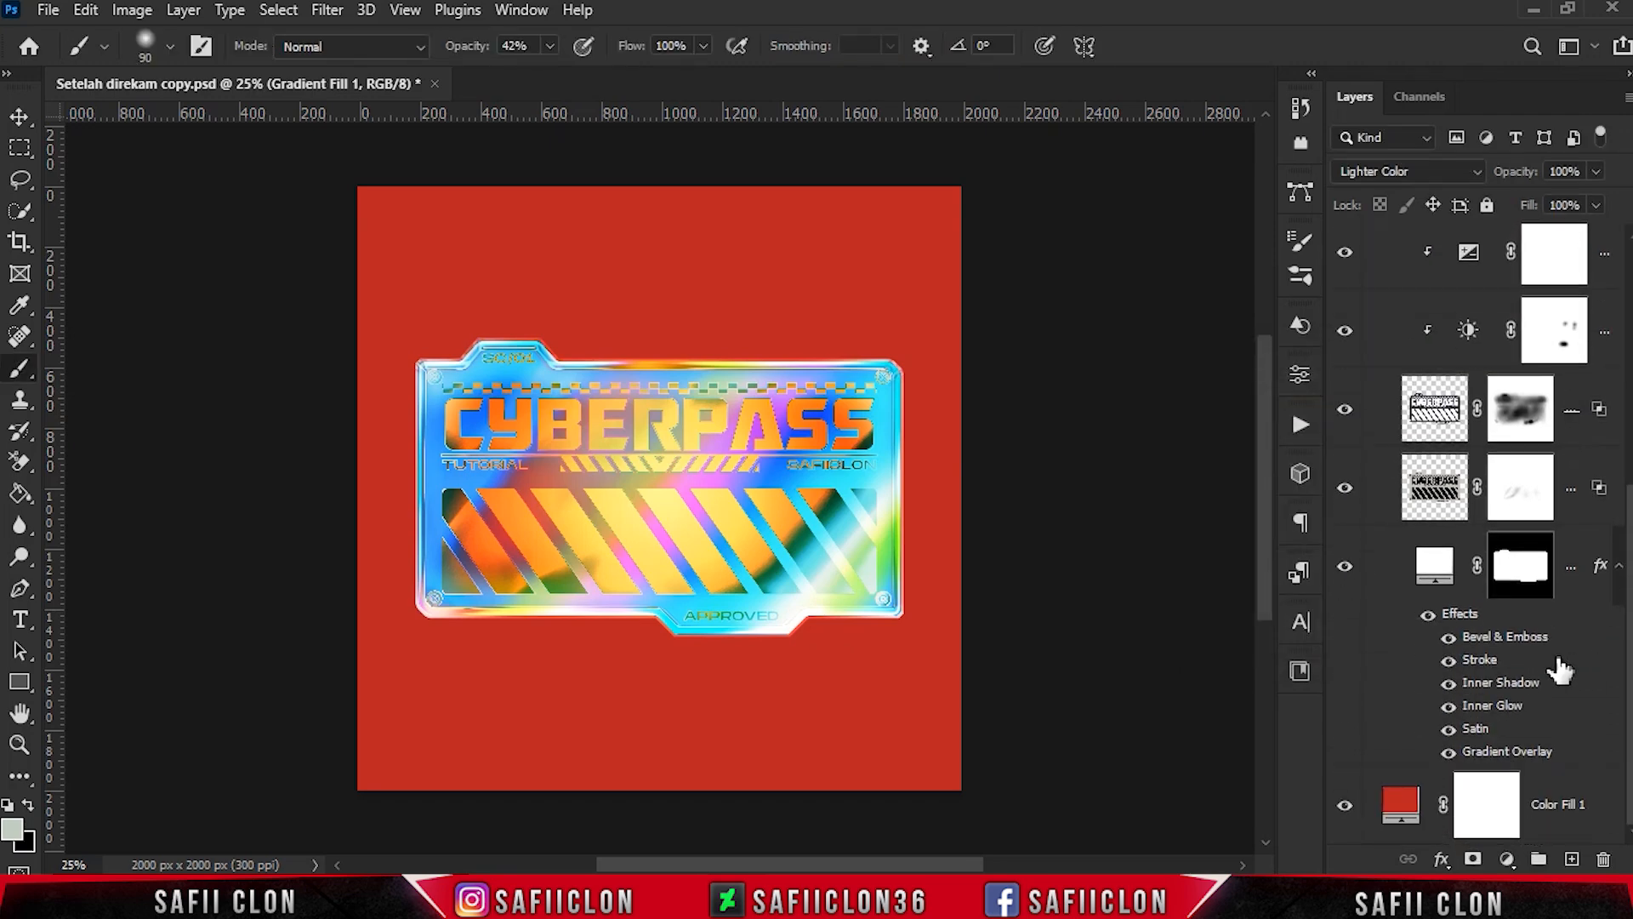
left_click(1508, 759)
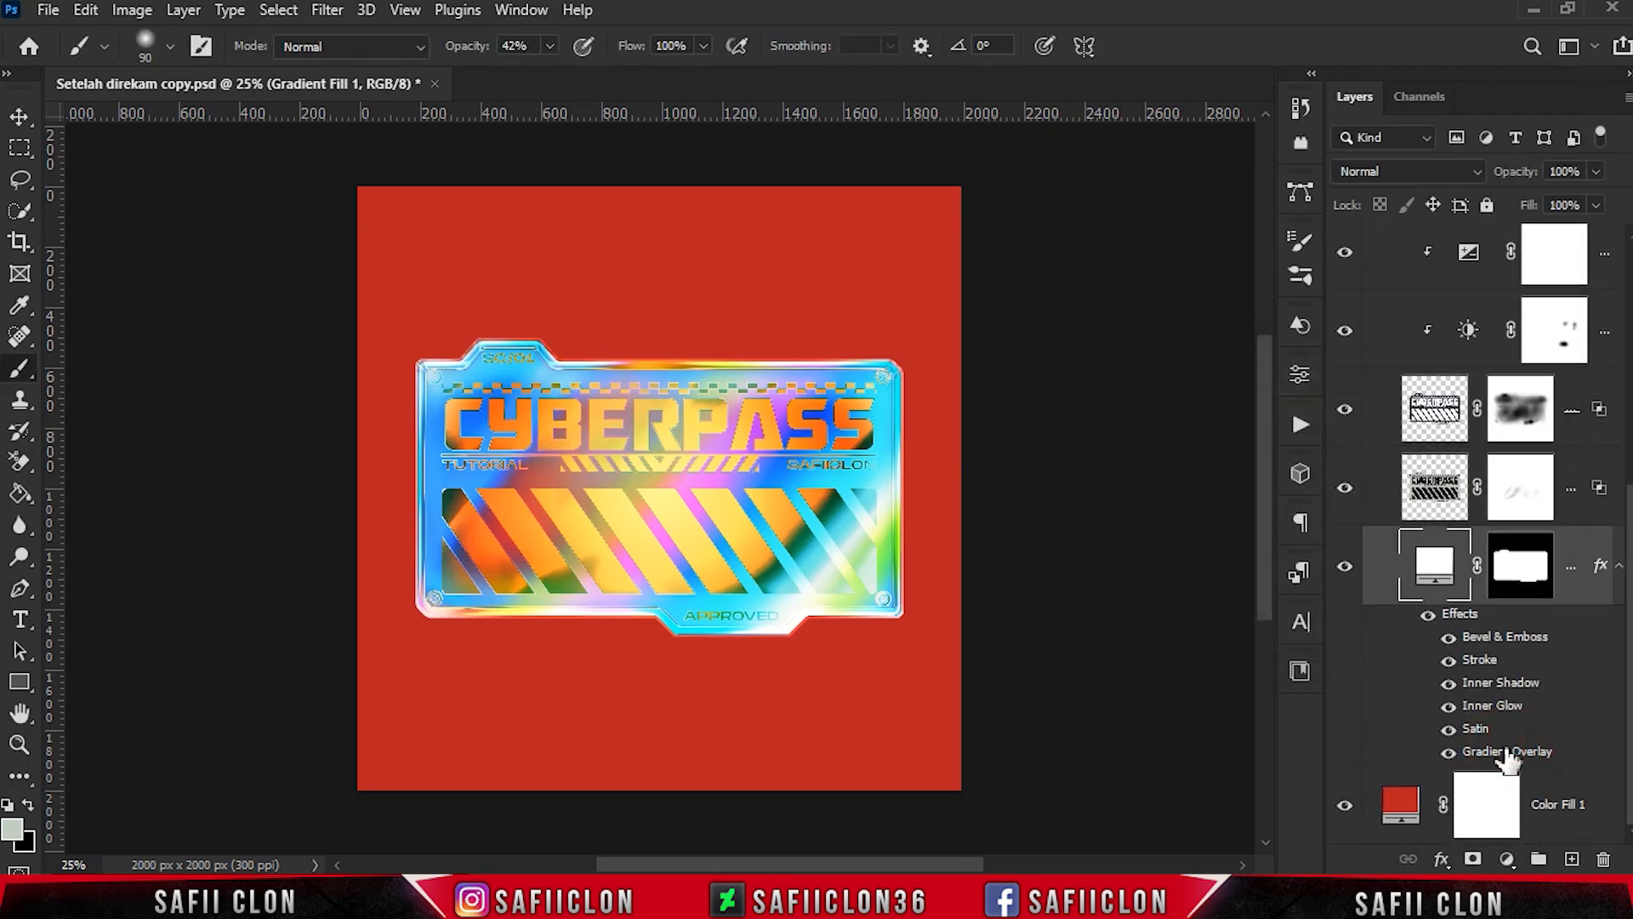
double_click(1508, 753)
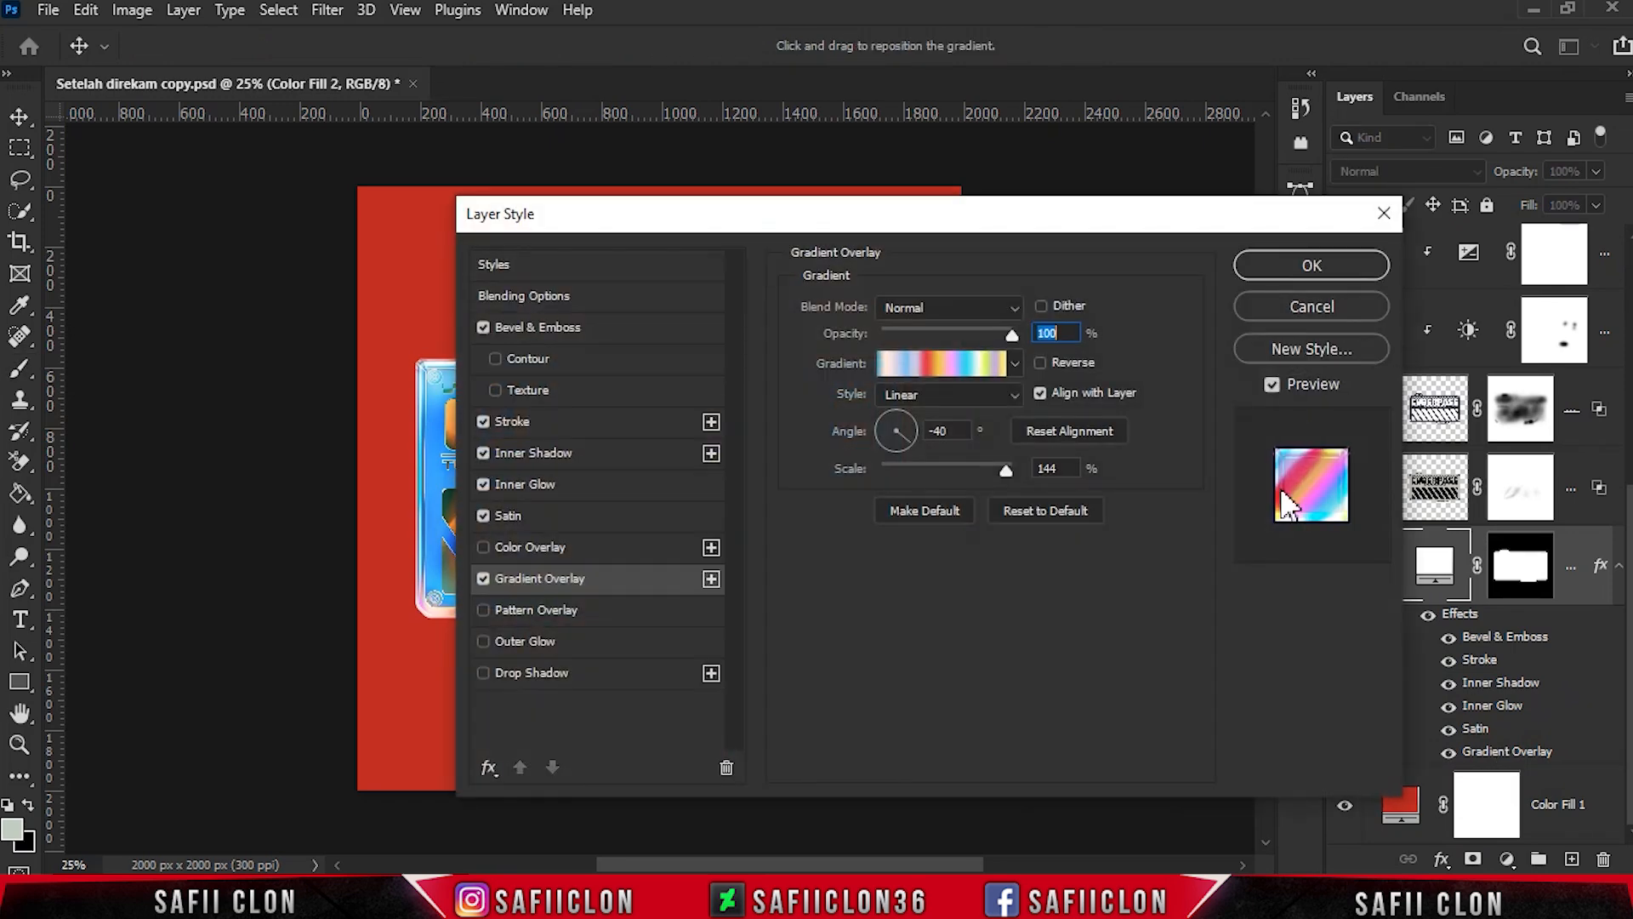
left_click_drag(785, 223, 1248, 207)
left_click(1427, 344)
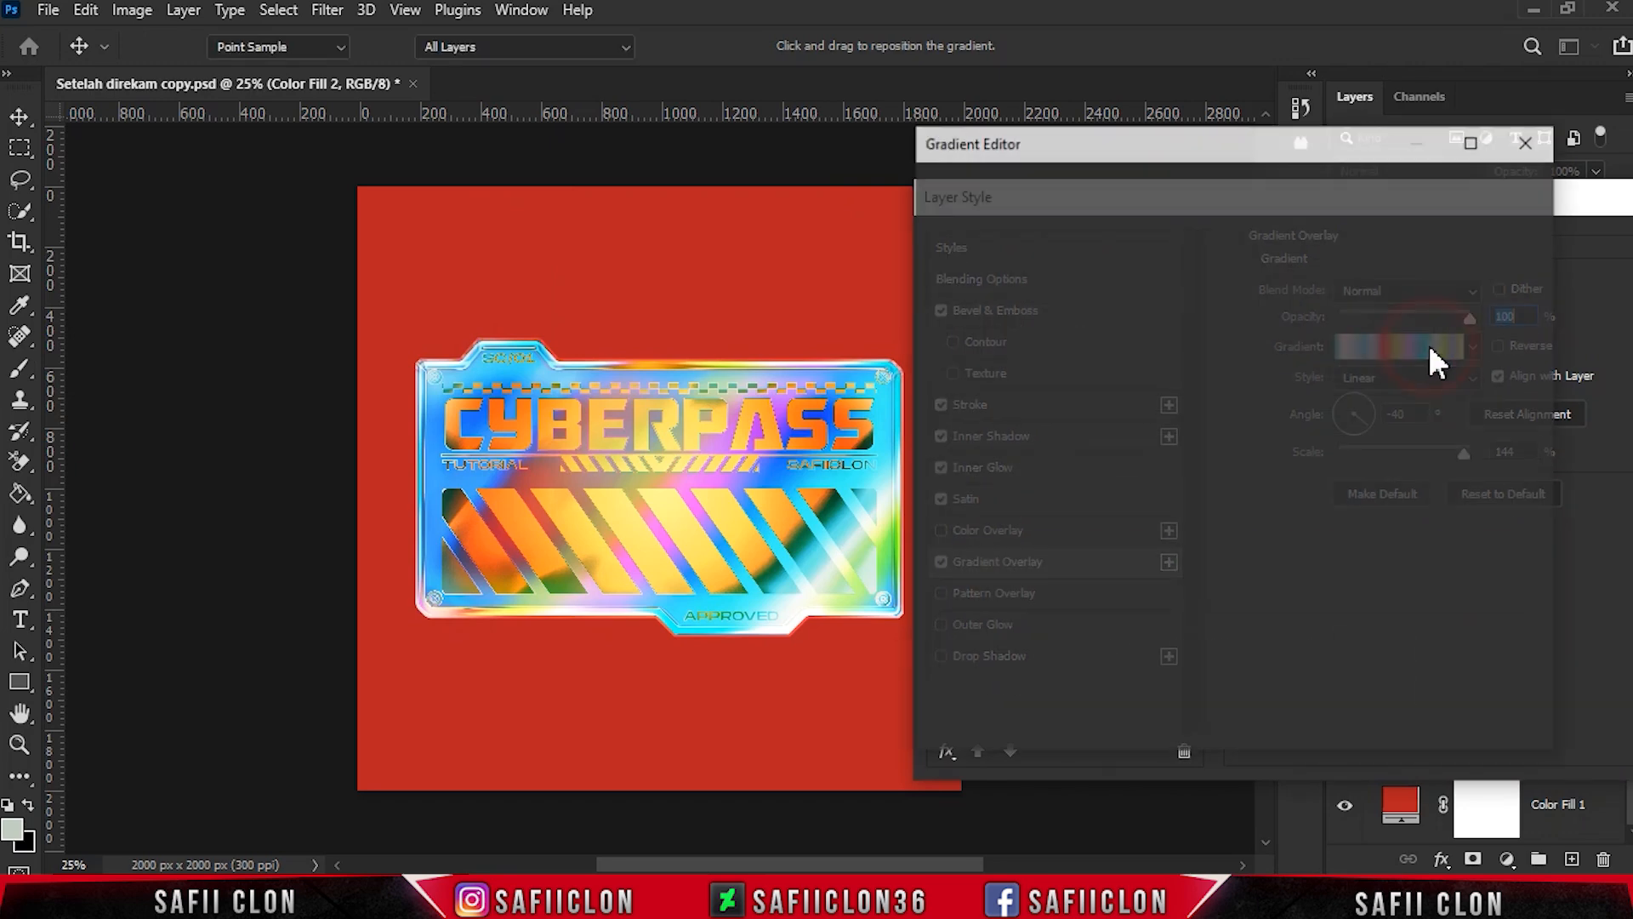
left_click_drag(1410, 252, 1417, 370)
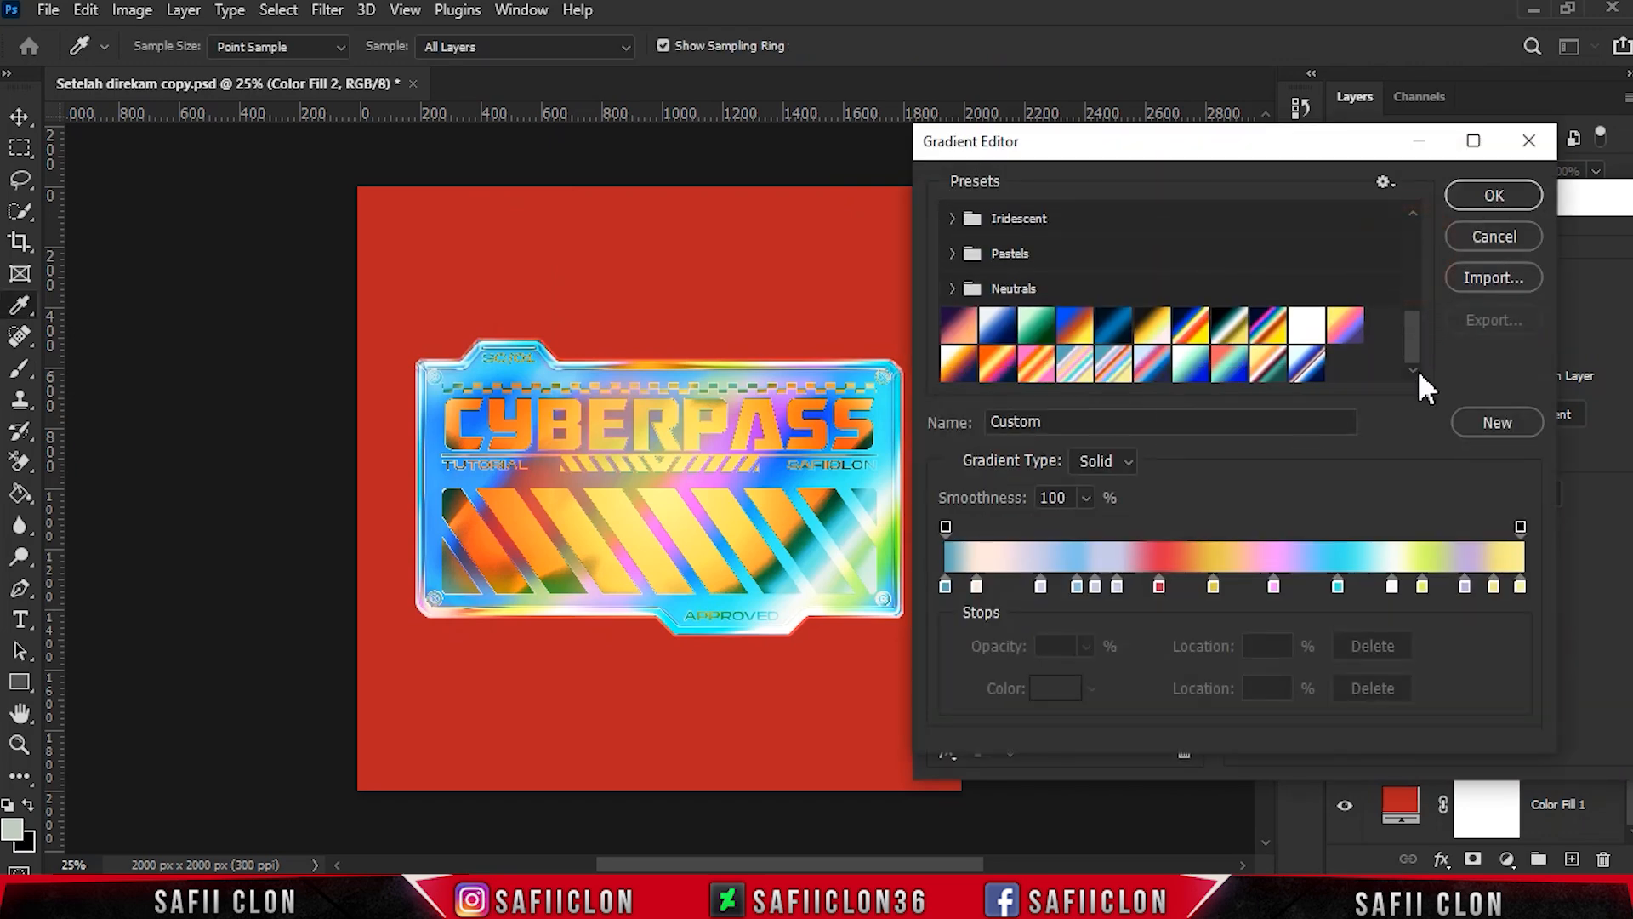
left_click(1308, 364)
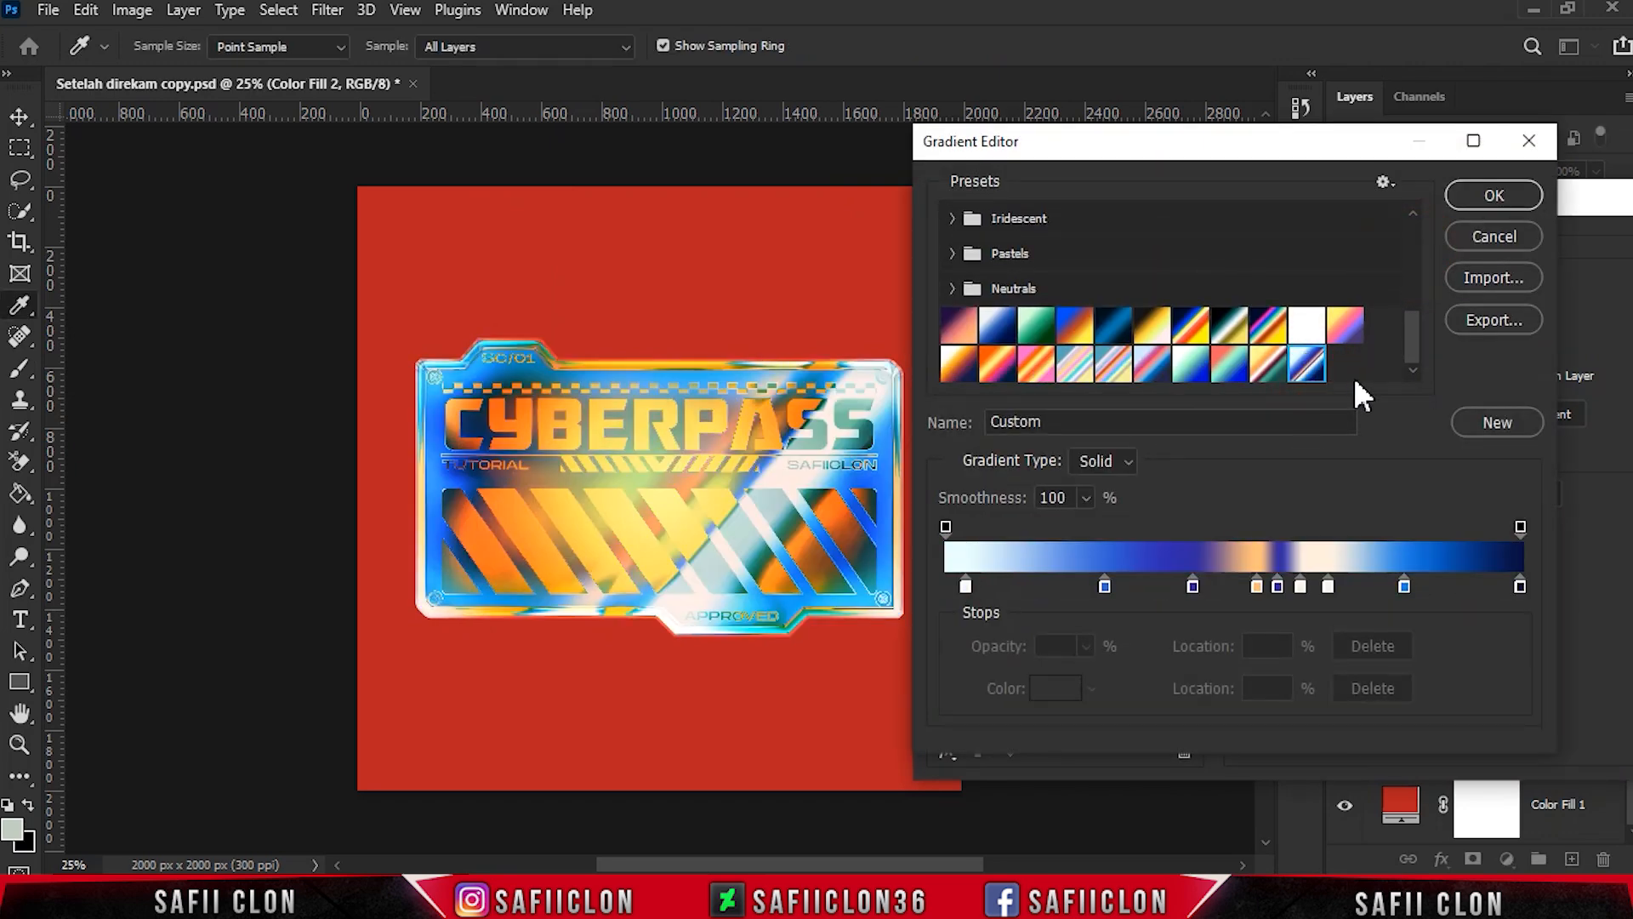
left_click(1484, 195)
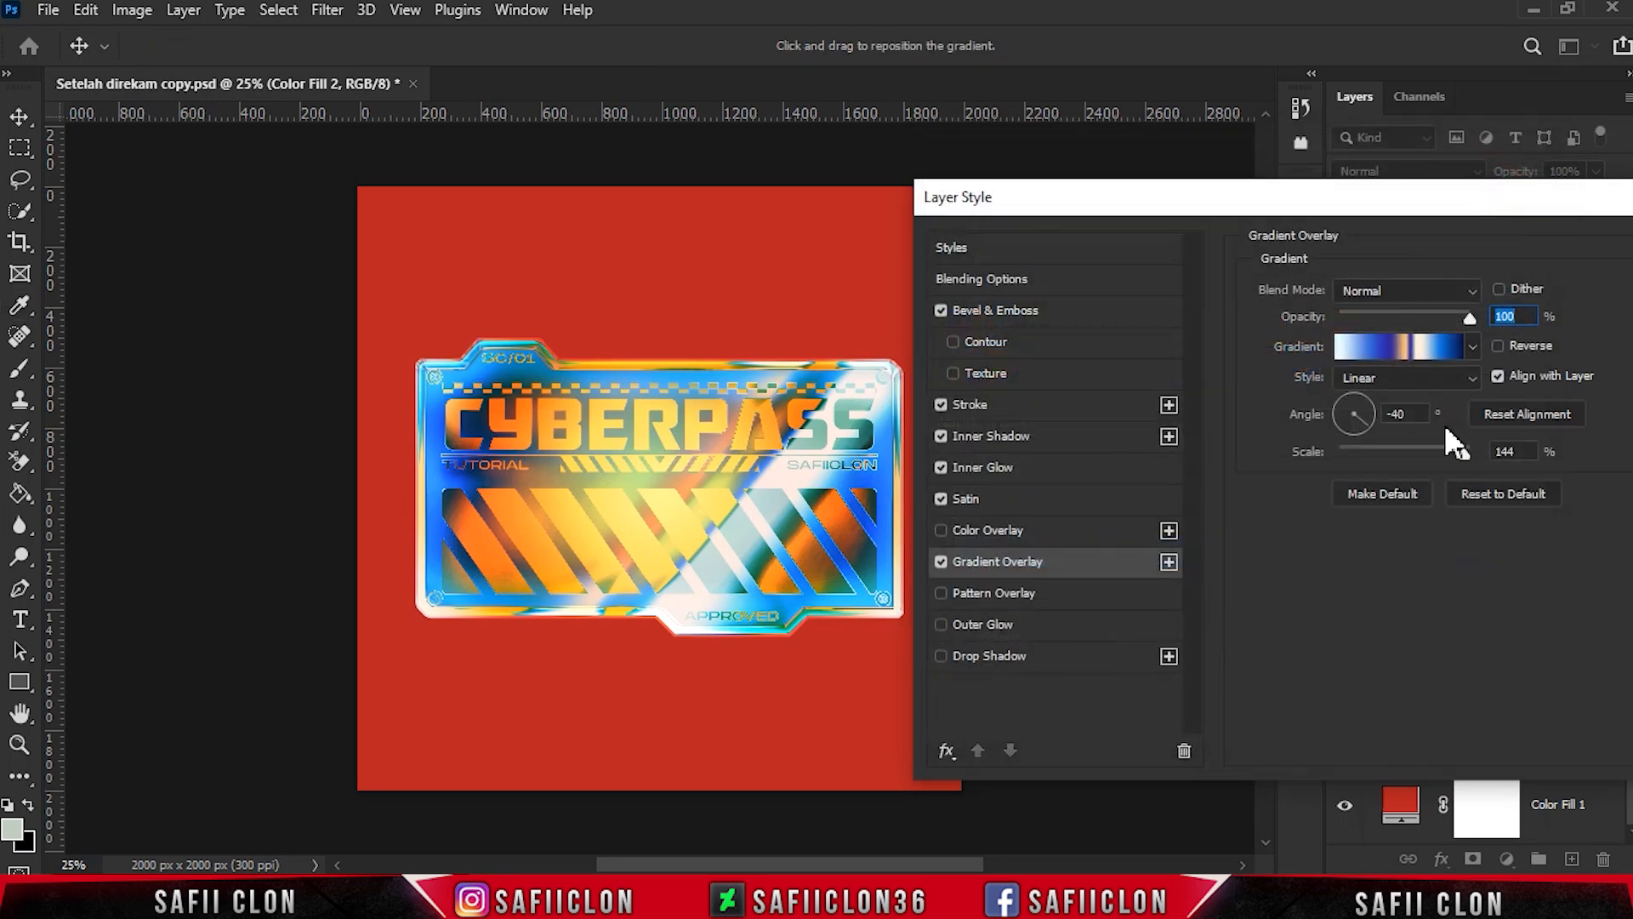
- Set the Gradient Overlay angle to -45°, shift the gradient slightly across the sticker, and apply the layer style
left_click_drag(1416, 417, 1364, 414)
type("-45")
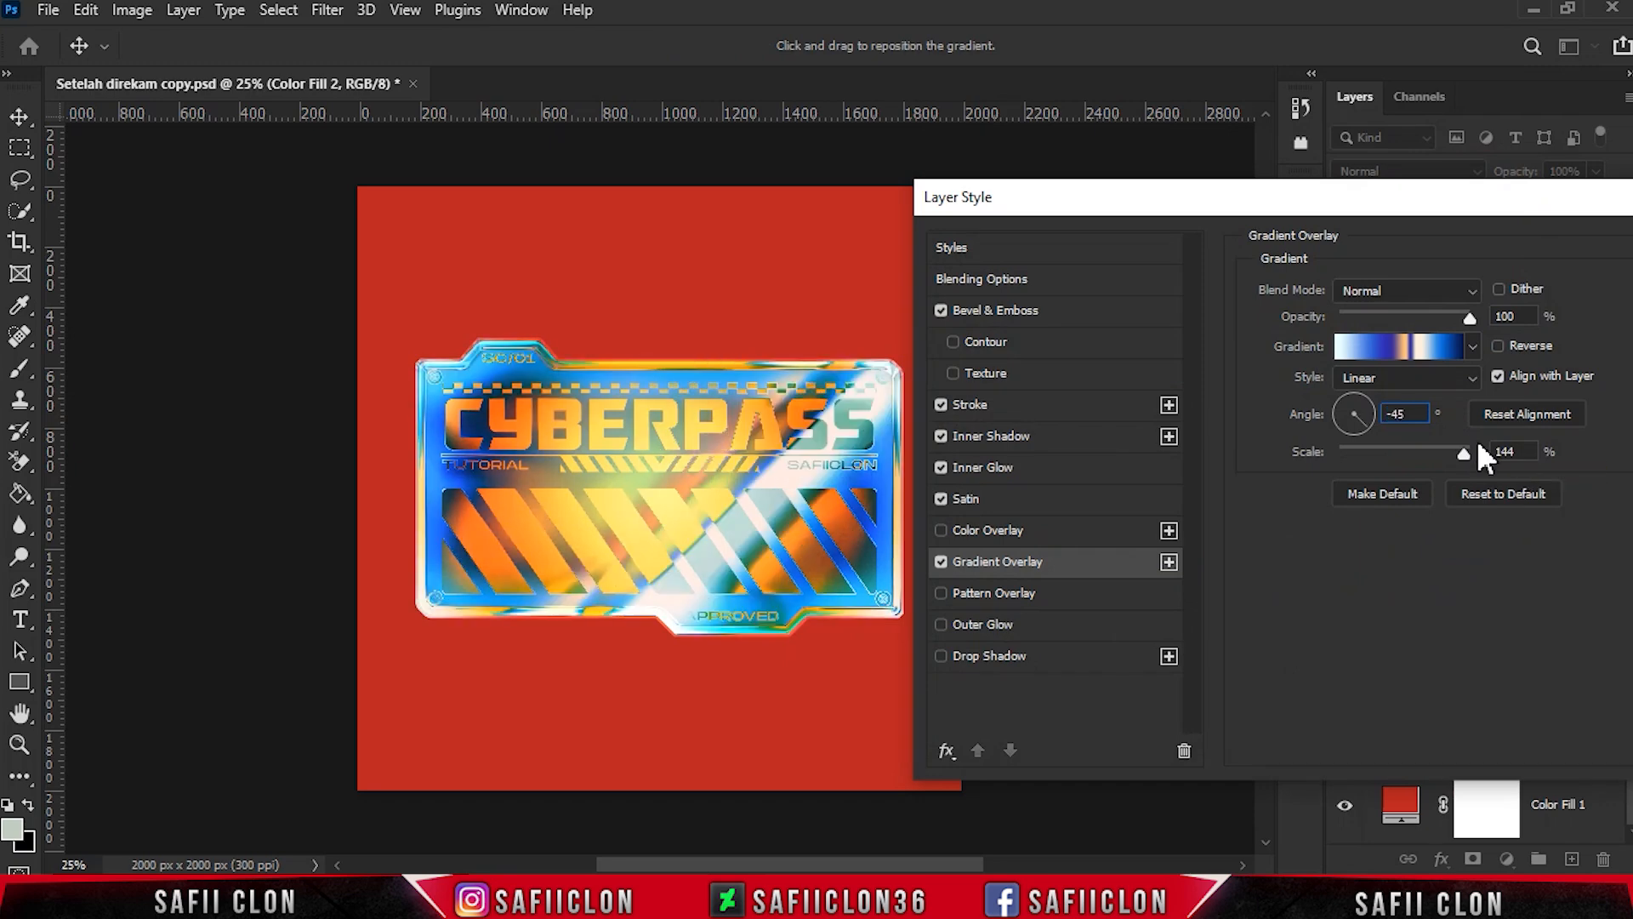
left_click_drag(1529, 451, 1466, 458)
left_click_drag(730, 510, 754, 520)
left_click_drag(1438, 204, 1053, 213)
left_click(1374, 255)
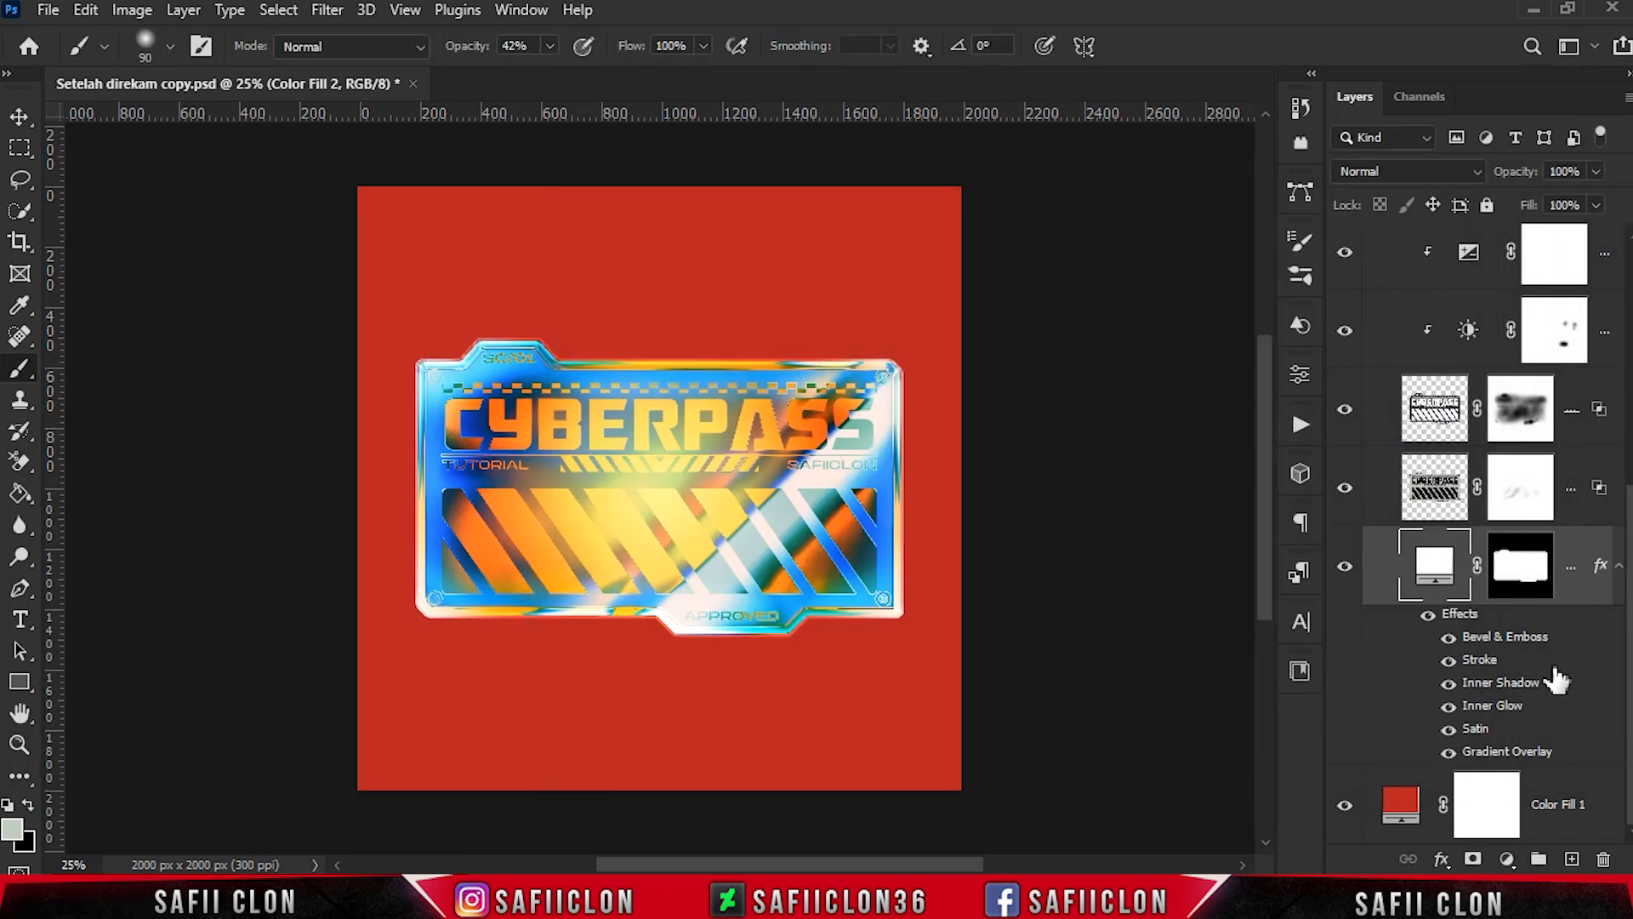
- Collapse the GRADIENT group and inspect the recolored sticker at different magnifications, ending with the whole canvas in view
scroll(1488, 604, "up", 5)
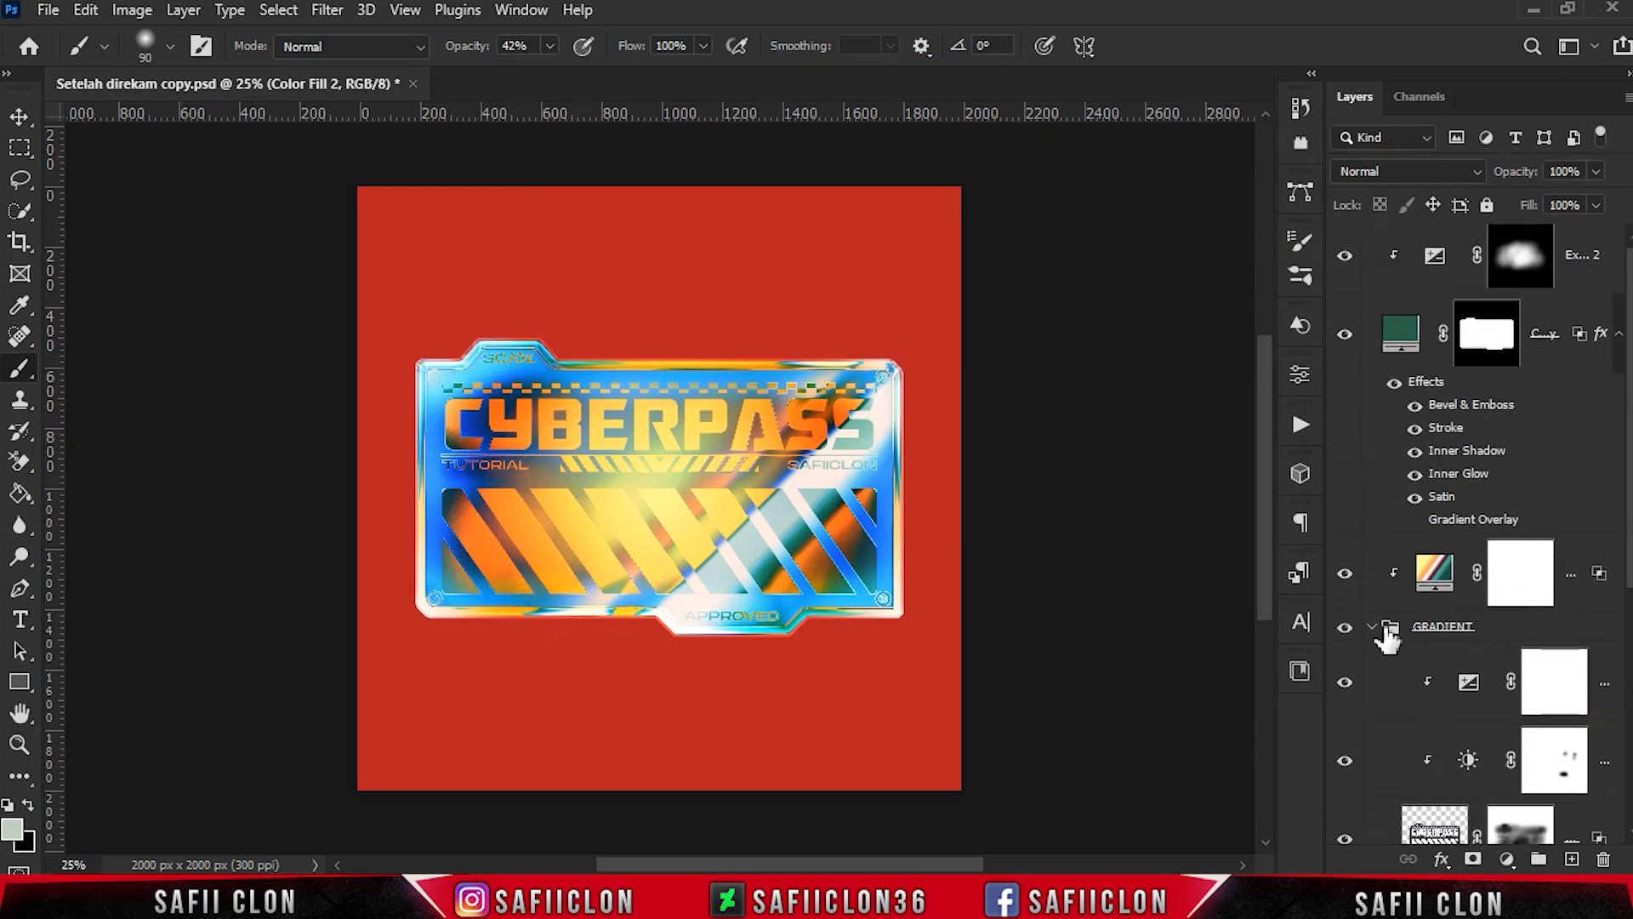
left_click(1372, 628)
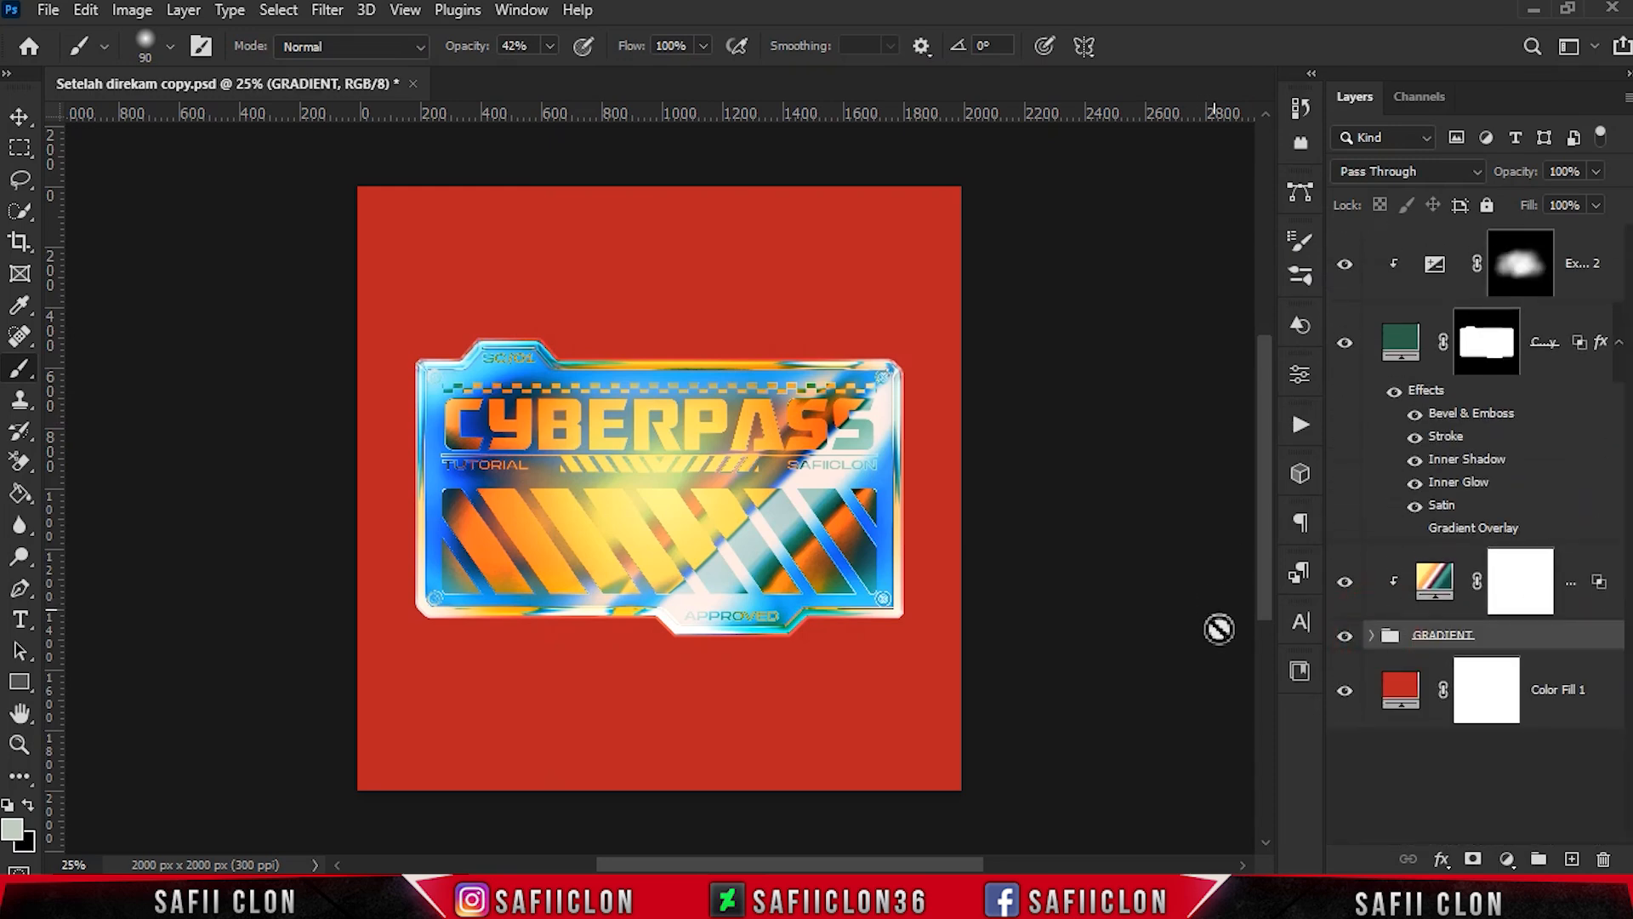
key("ctrl+plus")
key("ctrl+plus")
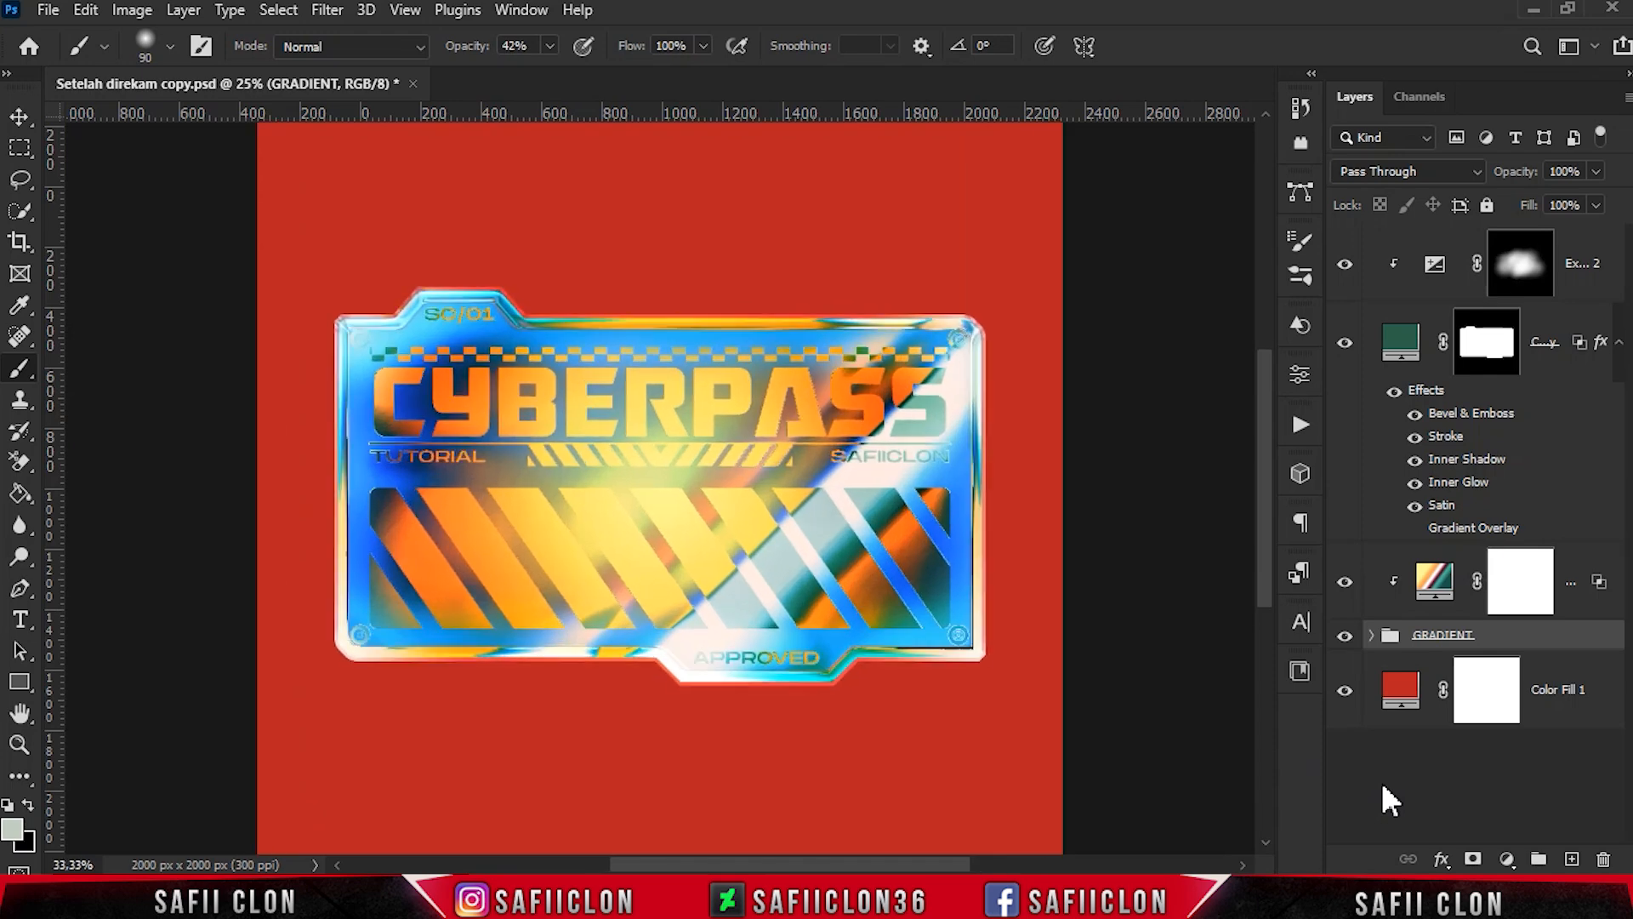
key("ctrl+minus")
key("ctrl+minus")
key("ctrl+minus")
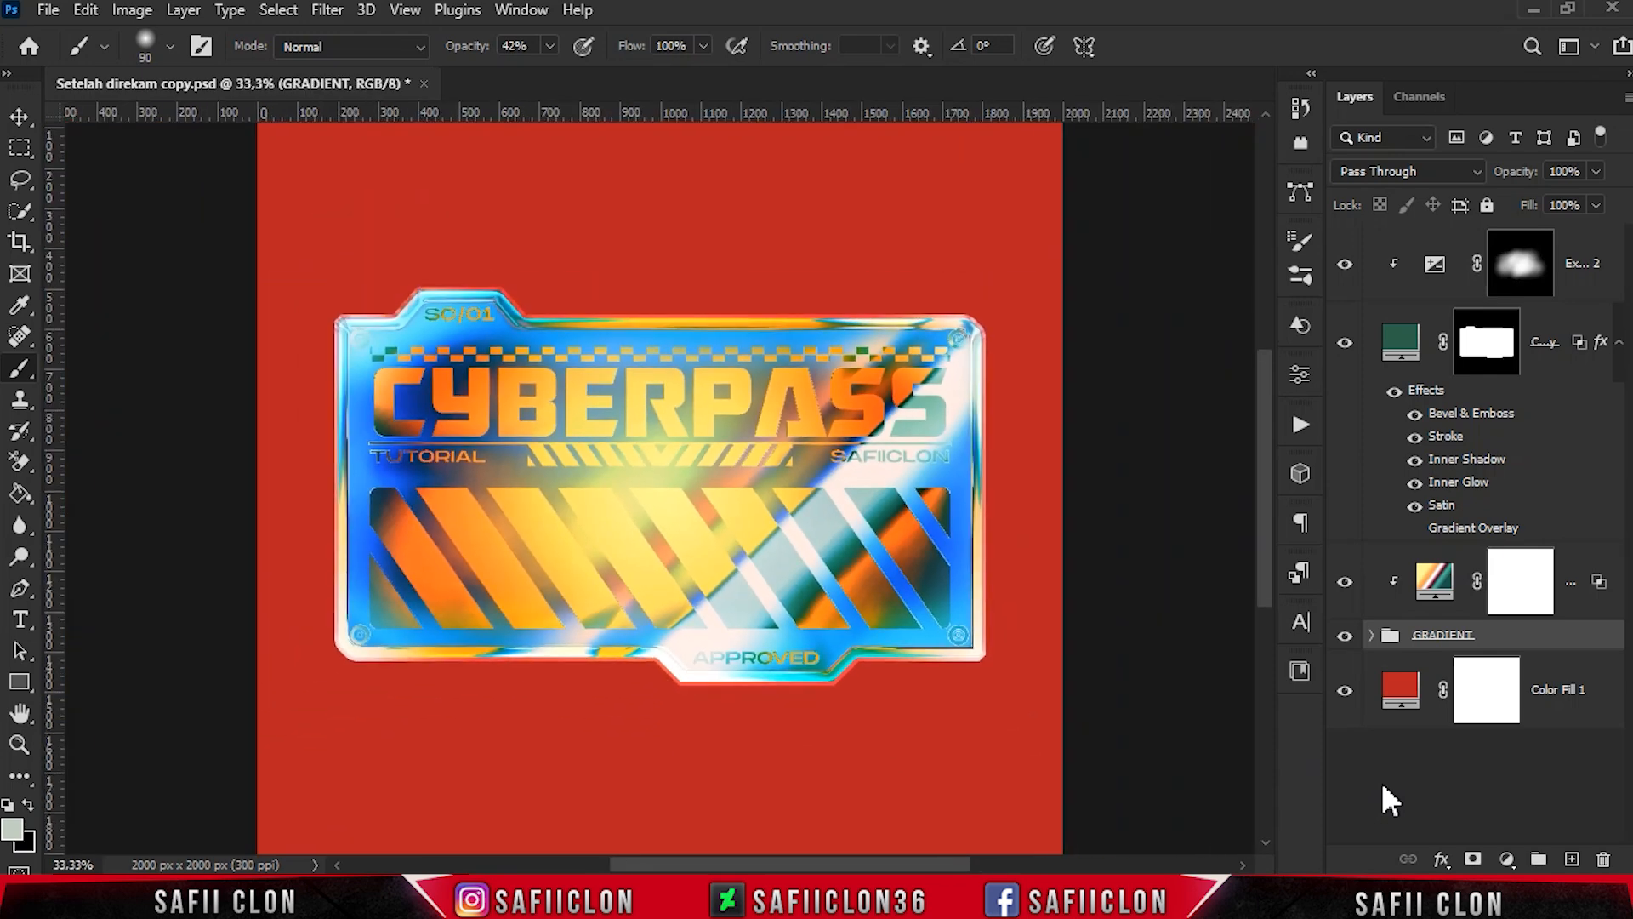
key("ctrl+plus")
key("ctrl+plus")
key("ctrl+plus")
key("ctrl+minus")
key("ctrl+minus")
key("ctrl+plus")
key("ctrl+minus")
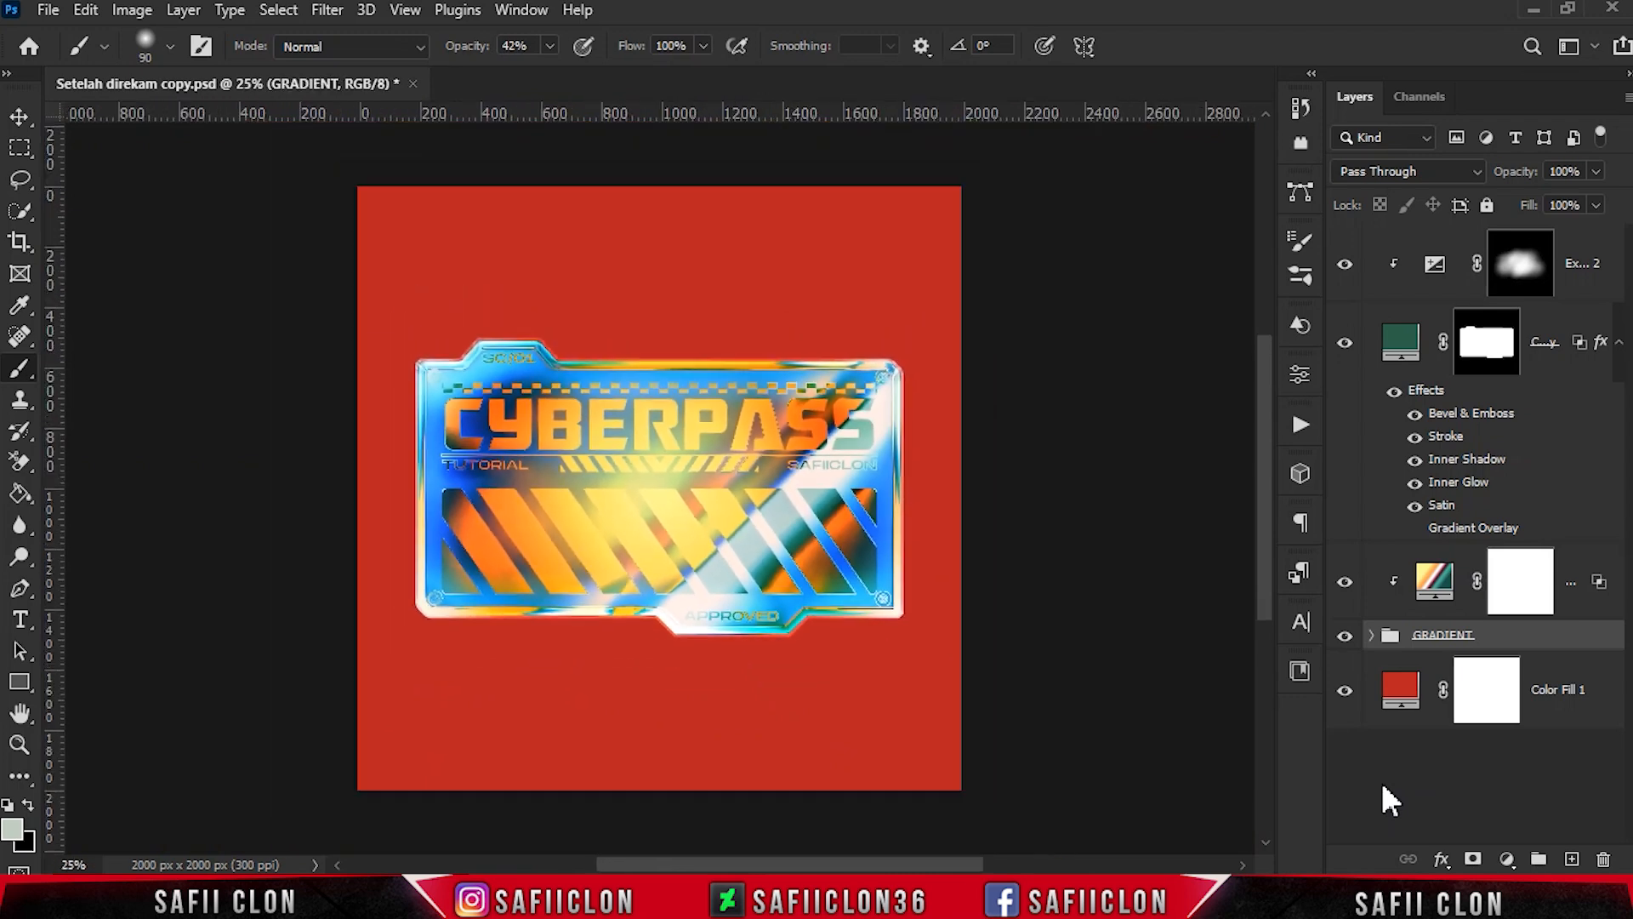
- Compare the sticker with the GRADIENT group, the Gradient Fill 1 layer, the green fill layer and the Exposure 2 adjustment each hidden and shown
left_click(1344, 636)
left_click(1344, 636)
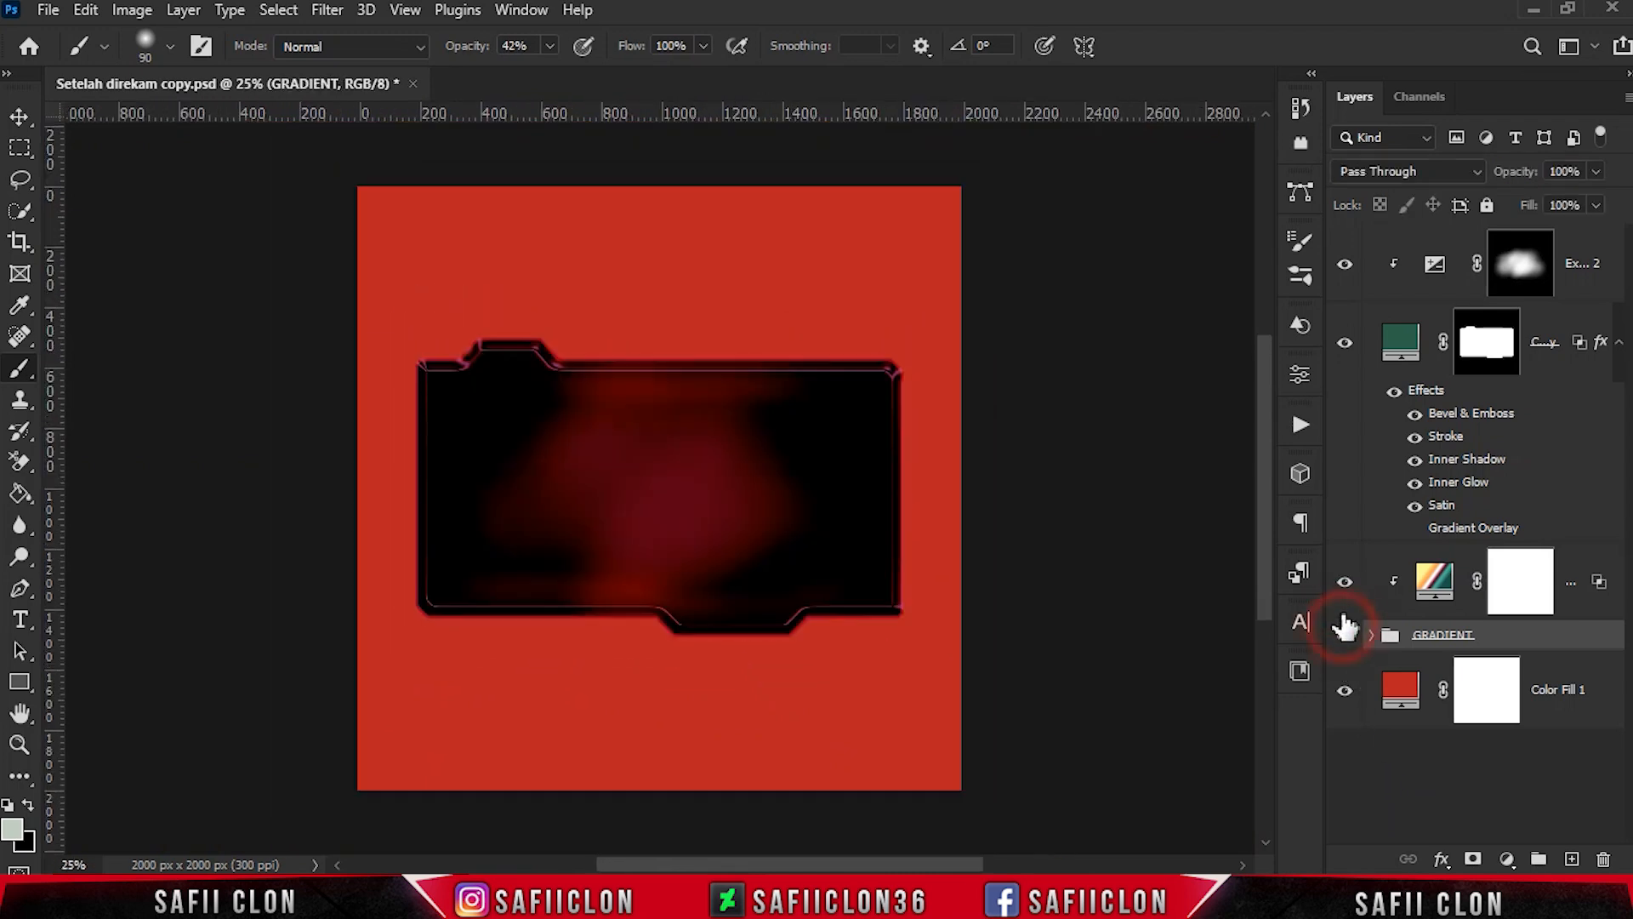
left_click(1344, 581)
left_click(1344, 581)
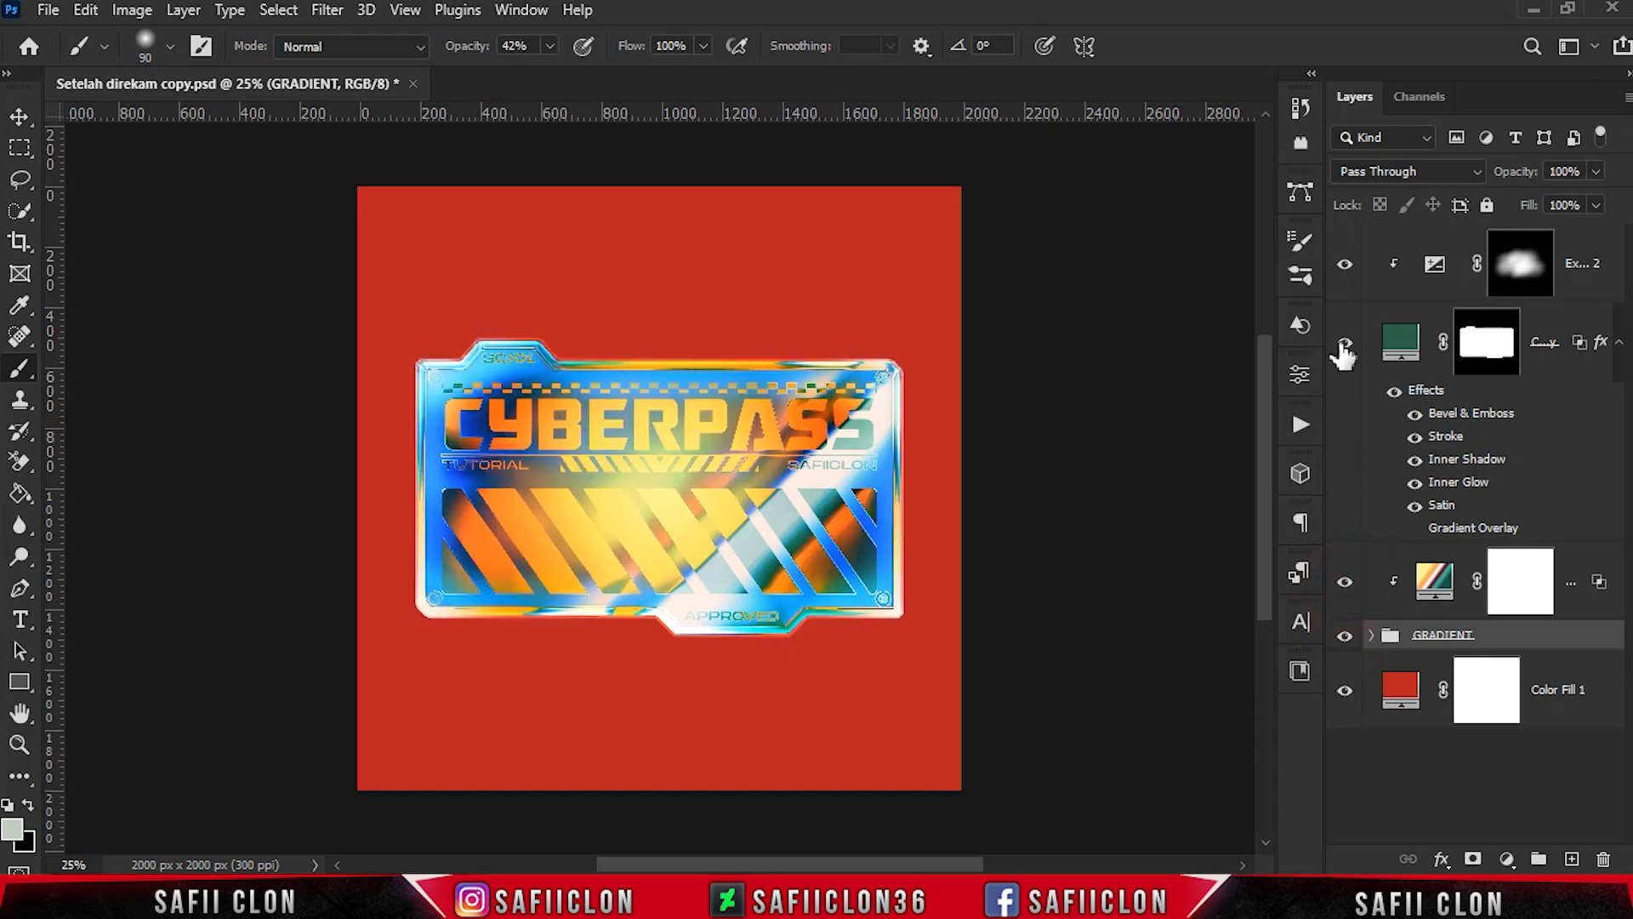
left_click(1344, 341)
left_click(1344, 342)
left_click(1345, 264)
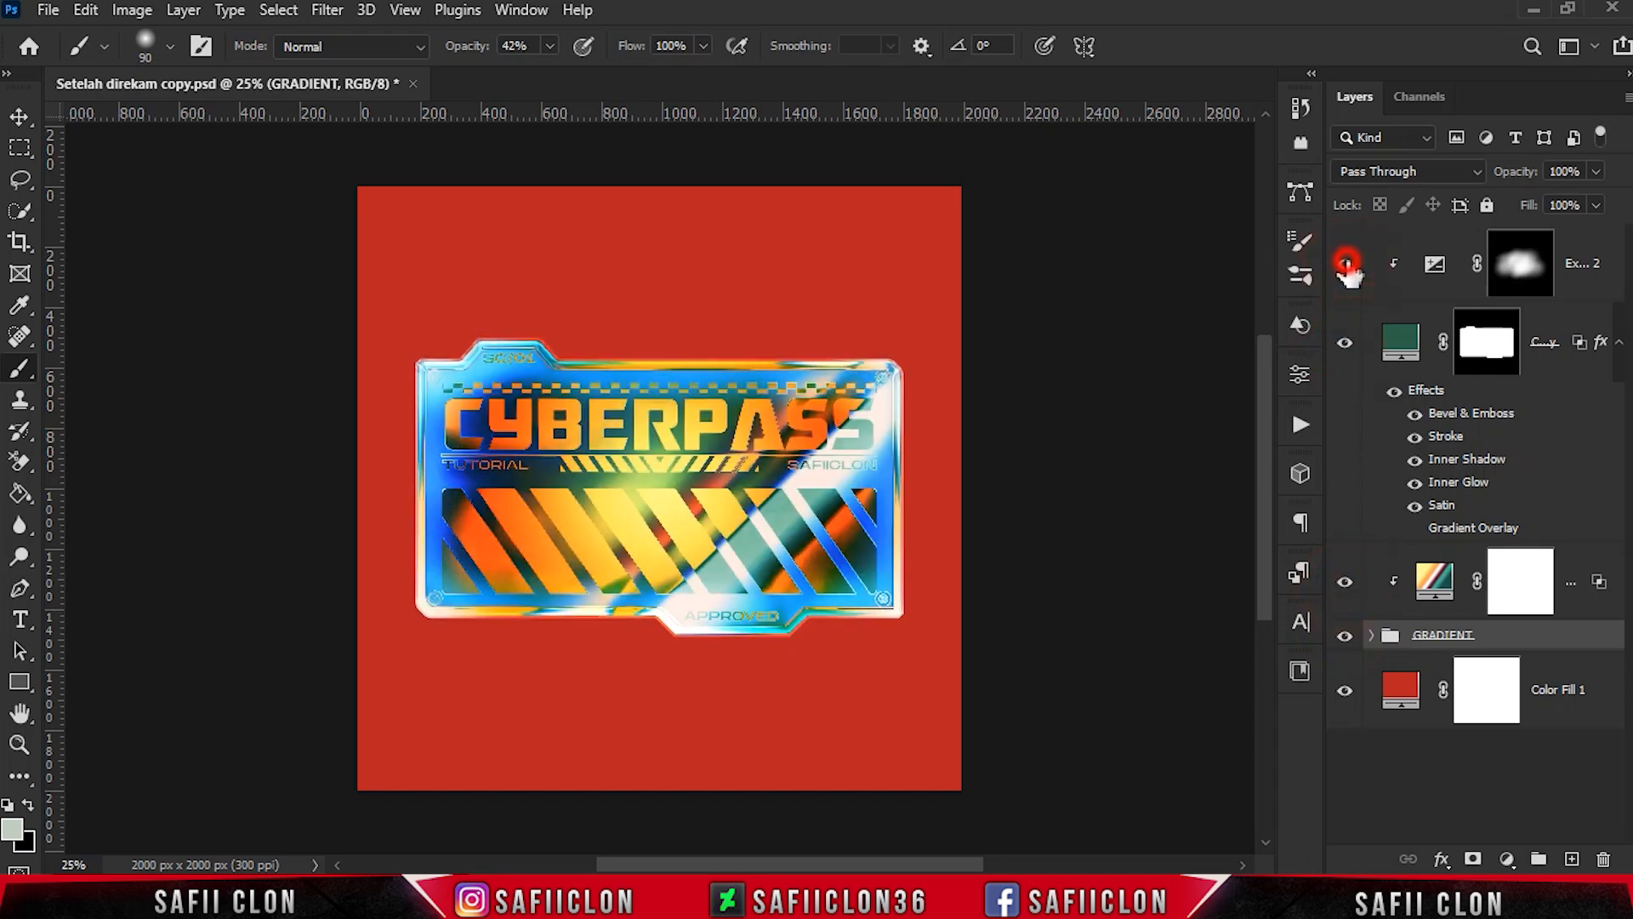
left_click(1344, 264)
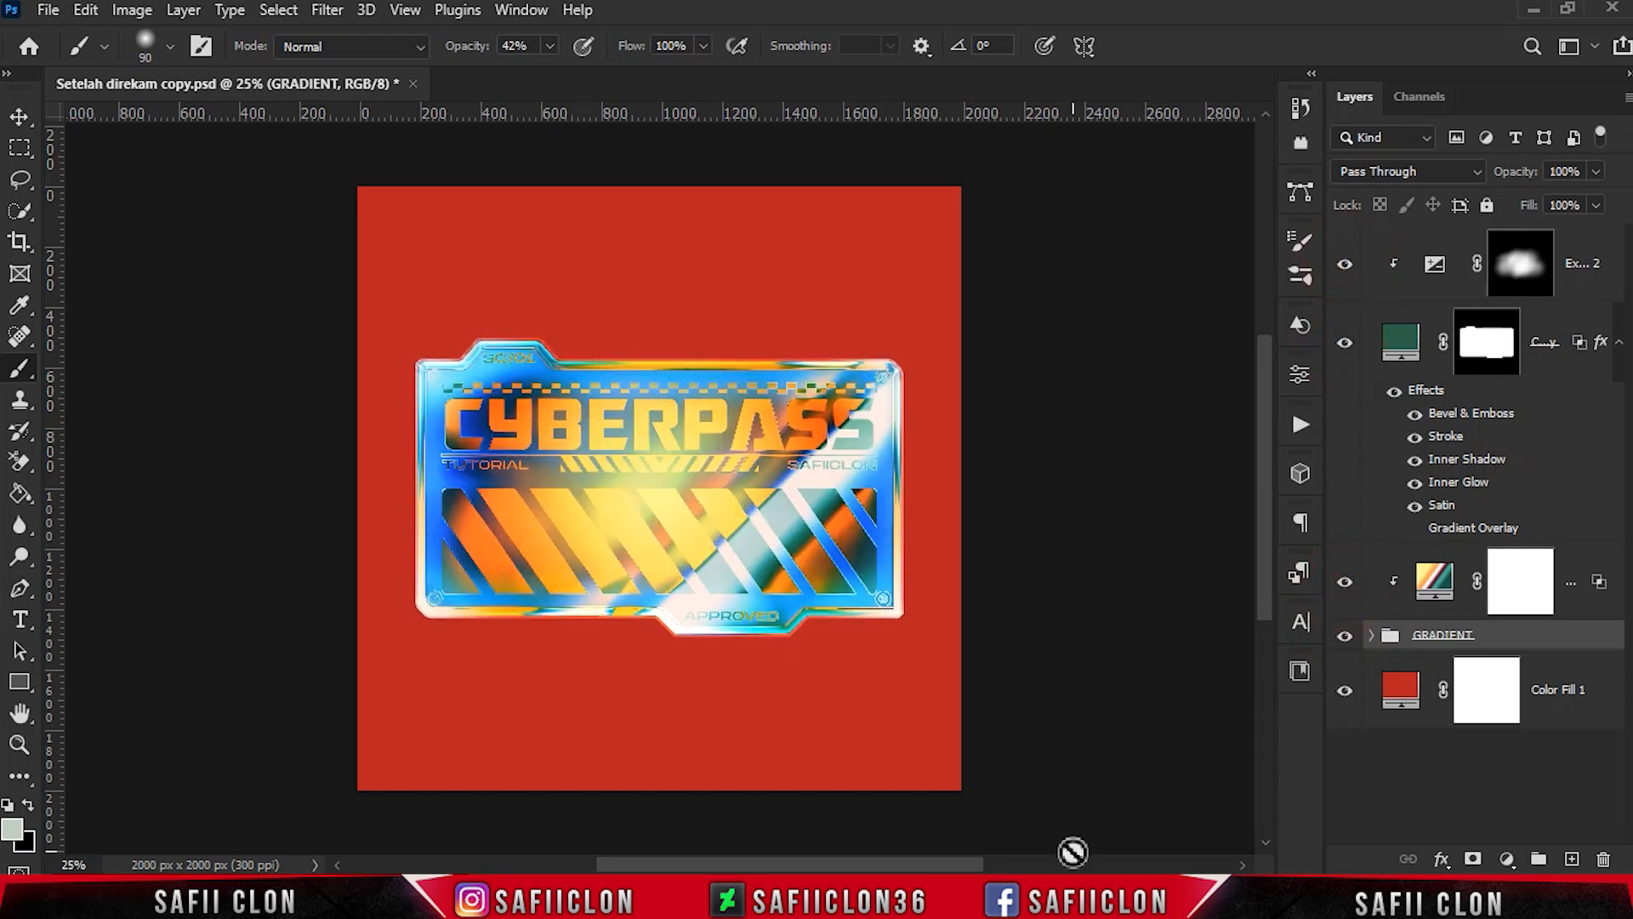
key("ctrl+plus")
key("ctrl+plus")
key("ctrl+minus")
key("ctrl+minus")
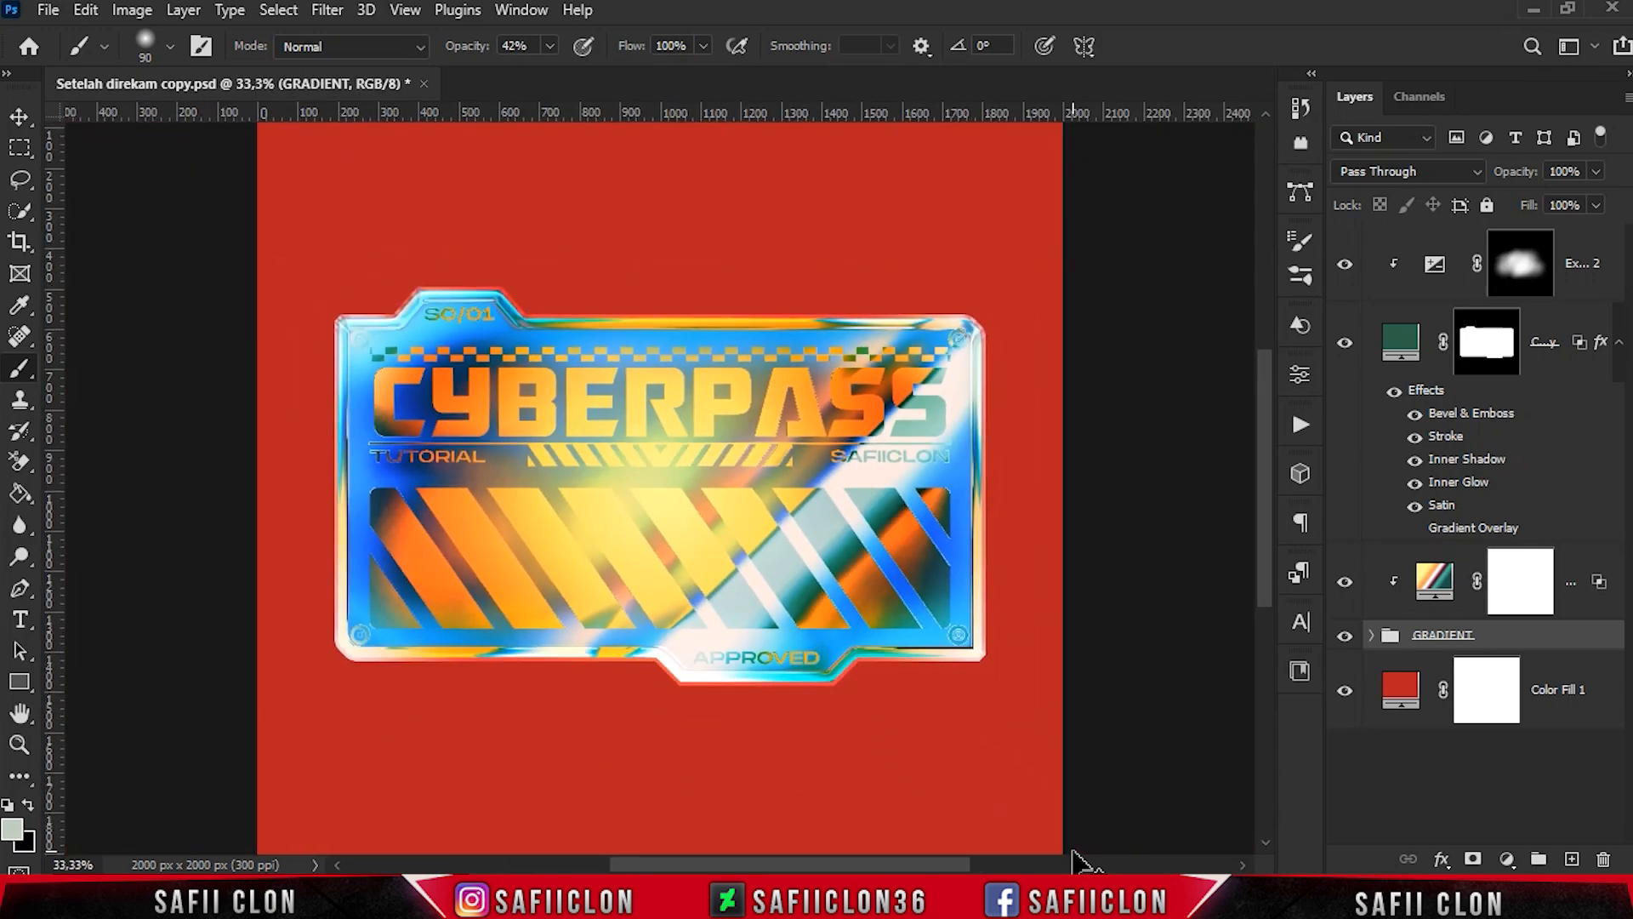